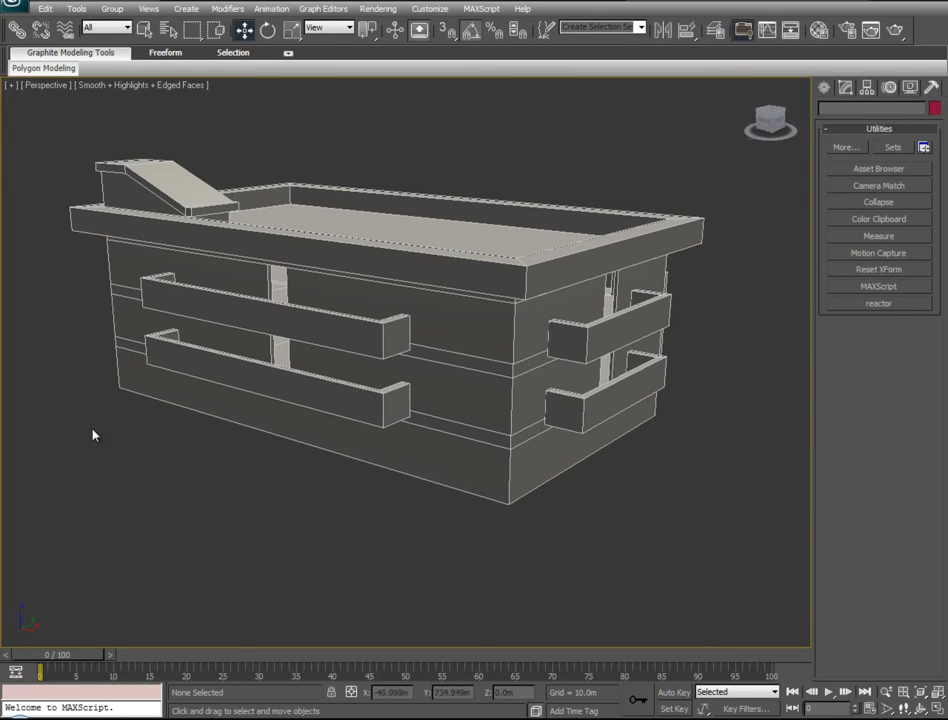
Step: Switch the perspective viewport's shading of the building to Flat
left_click(116, 86)
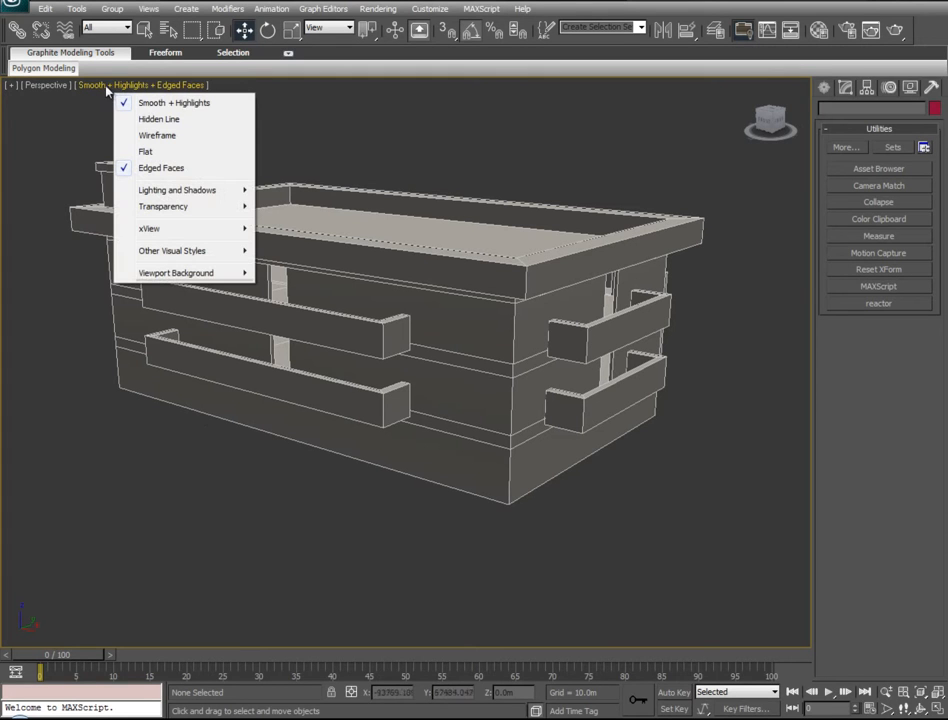
left_click(146, 152)
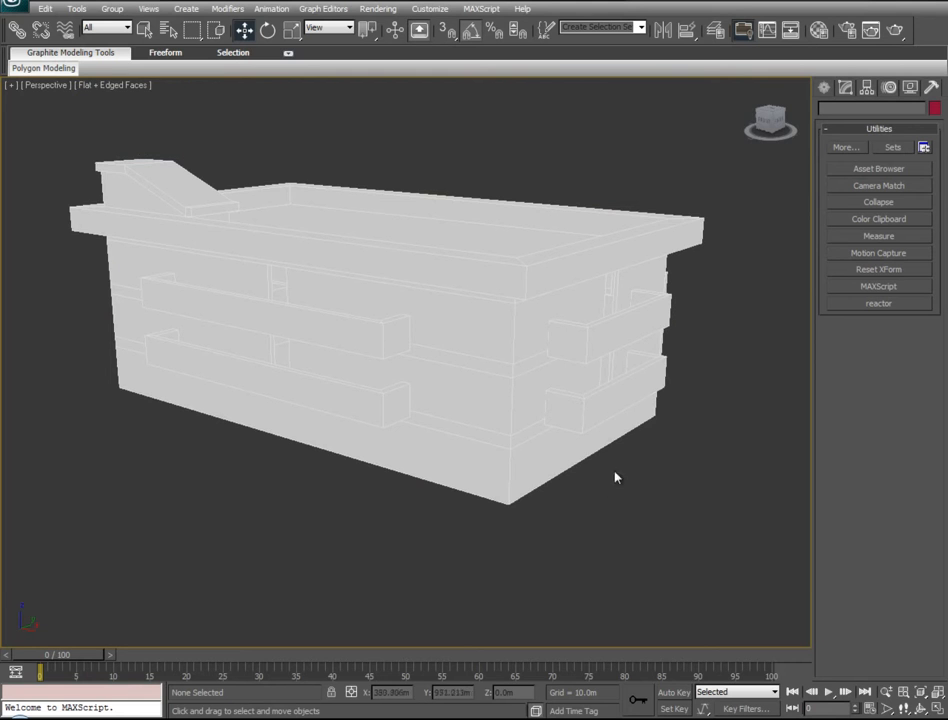
middle_click_drag(658, 527, 715, 580, "alt")
middle_click_drag(417, 554, 430, 545)
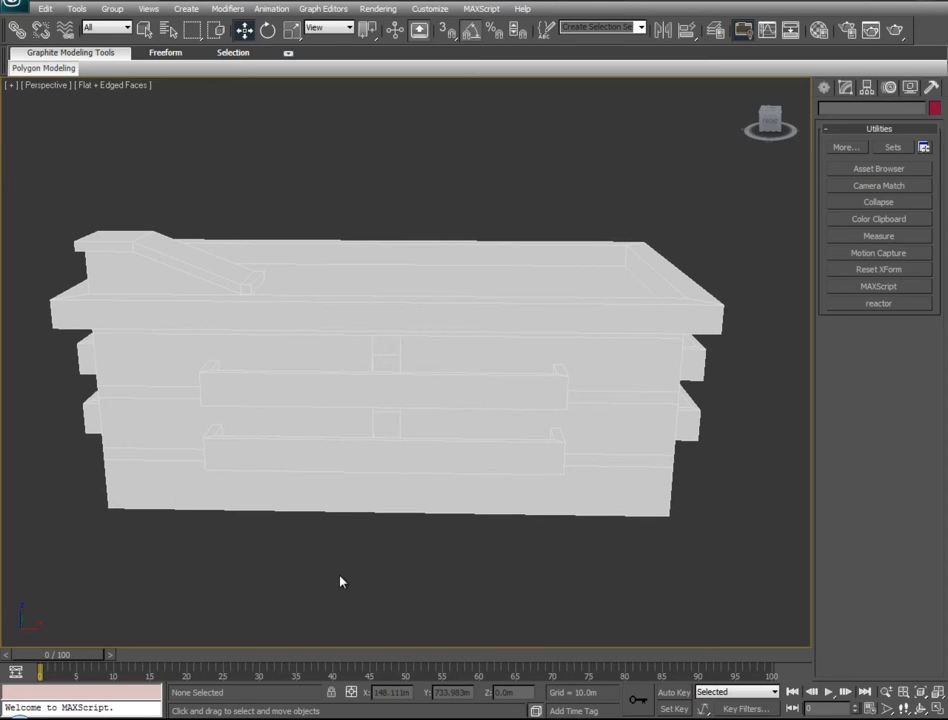
Step: Open the Material Editor and rename the 04 - Default material BuildingTextures
key("m")
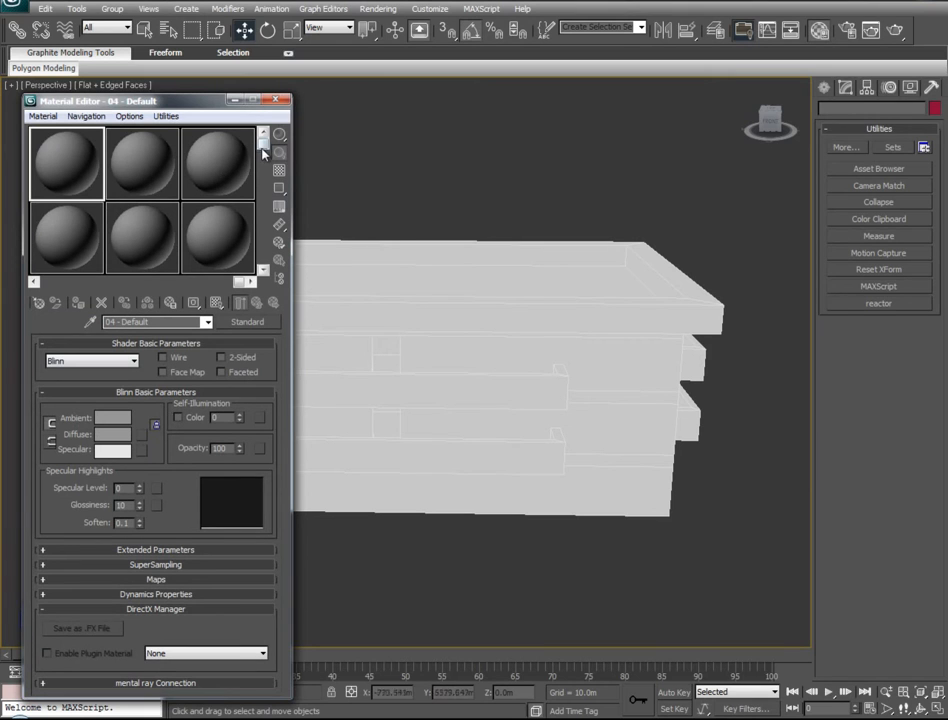
mouse_move(264, 144)
left_mouse_down()
mouse_move(270, 198)
mouse_move(271, 146)
left_mouse_up()
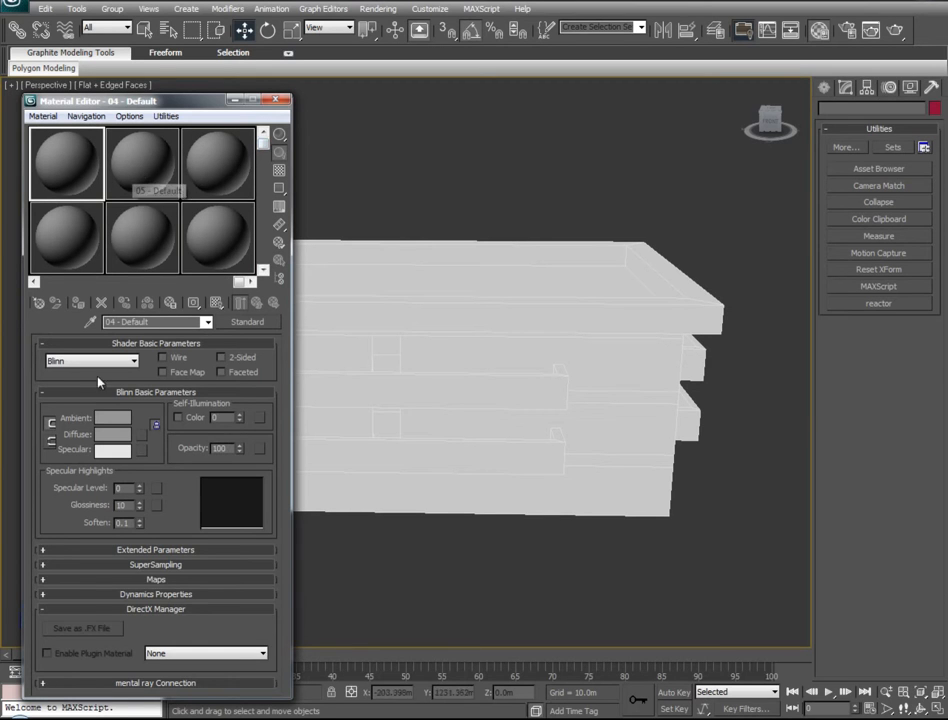
left_click(80, 579)
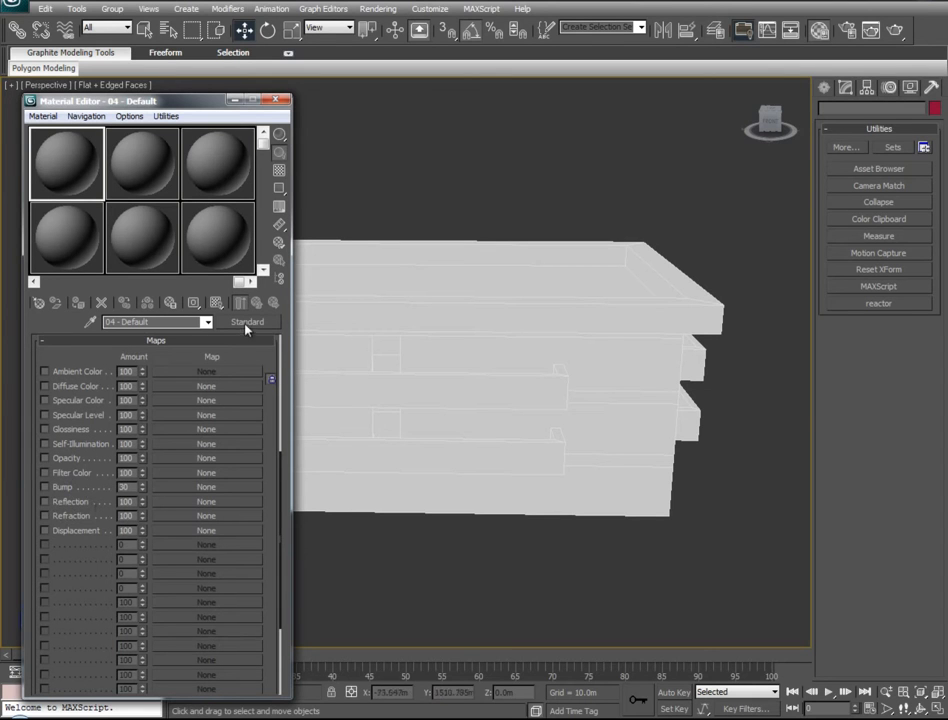
left_click(46, 342)
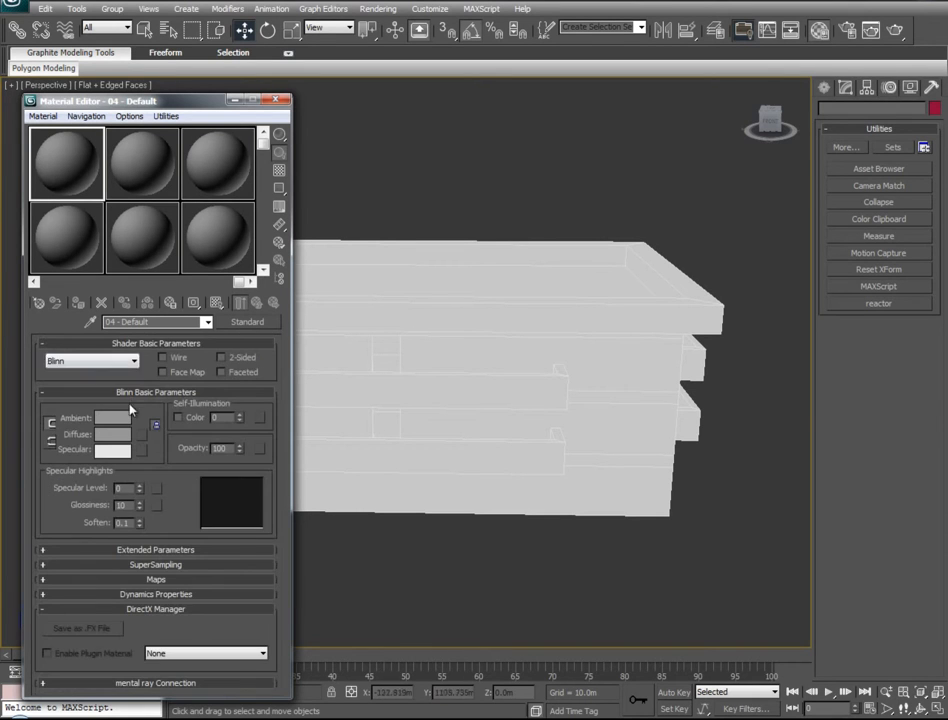
mouse_move(263, 140)
left_mouse_down()
mouse_move(270, 262)
mouse_move(265, 151)
left_mouse_up()
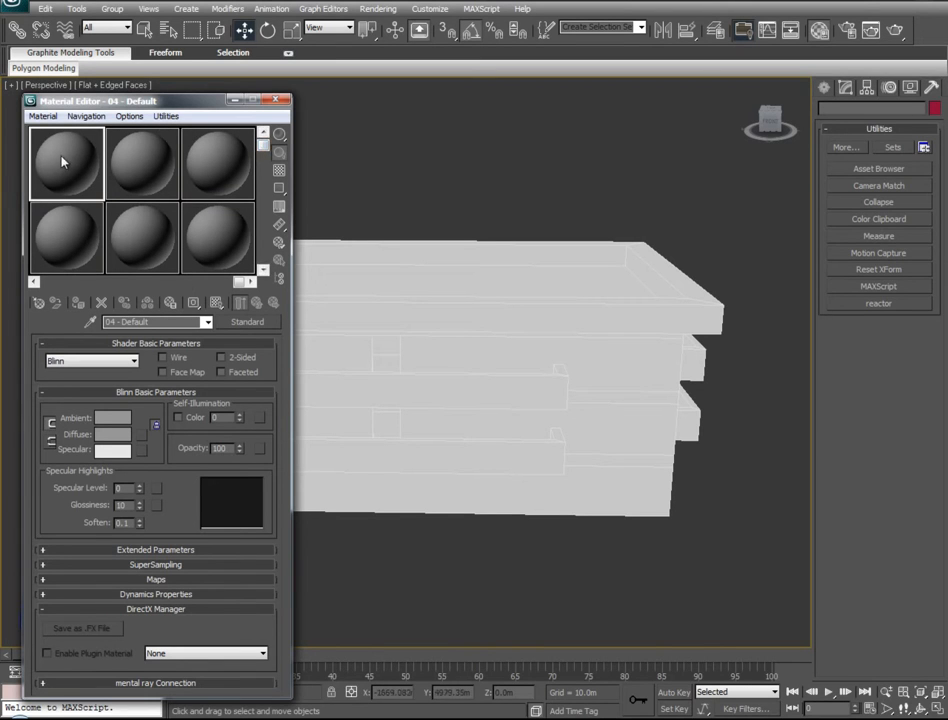
left_click(155, 322)
type("Bui")
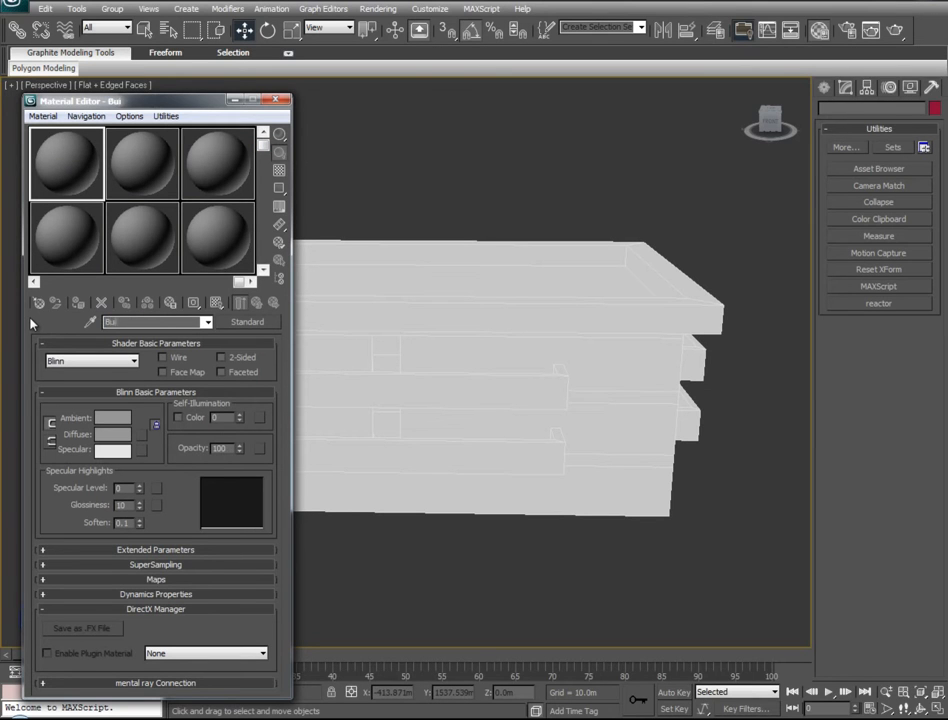
type("ldingTextures")
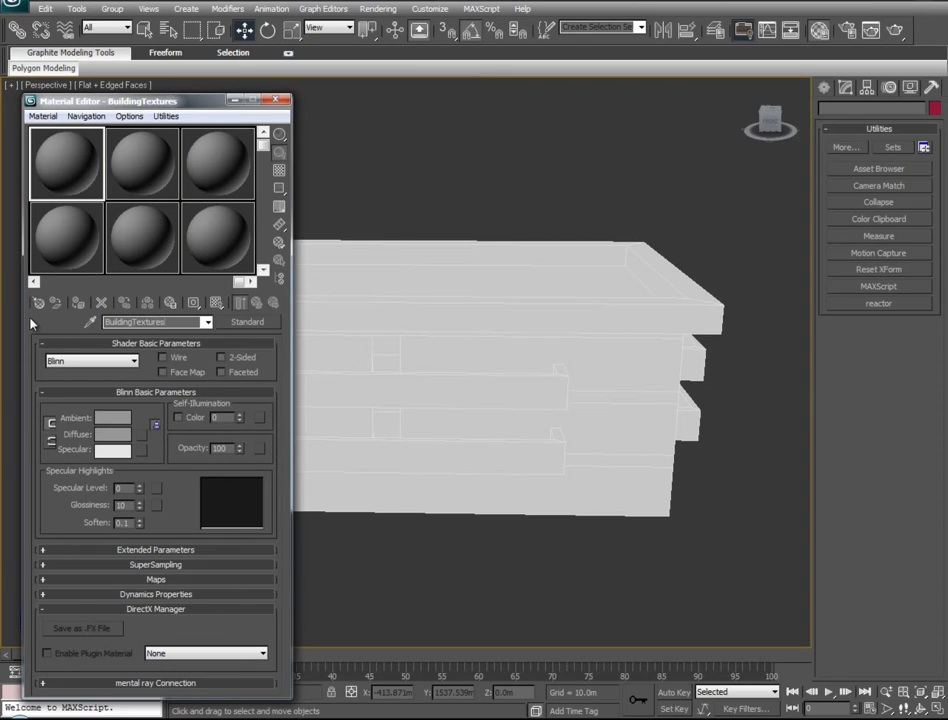
Step: Change the BuildingTextures material's type from Standard to Multi/Sub-Object
left_click(250, 322)
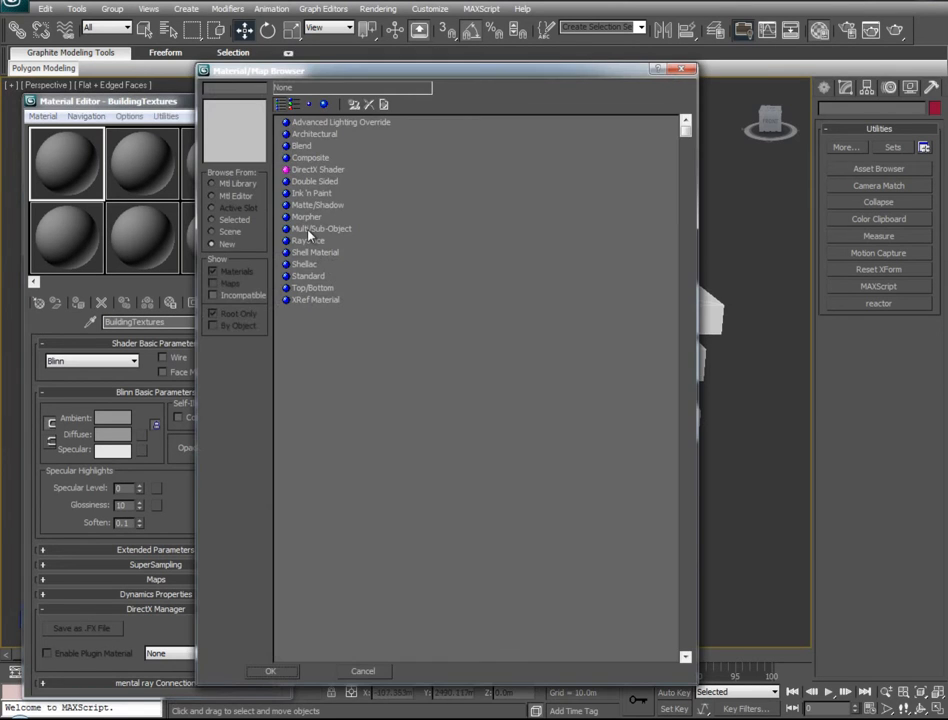
left_click(318, 229)
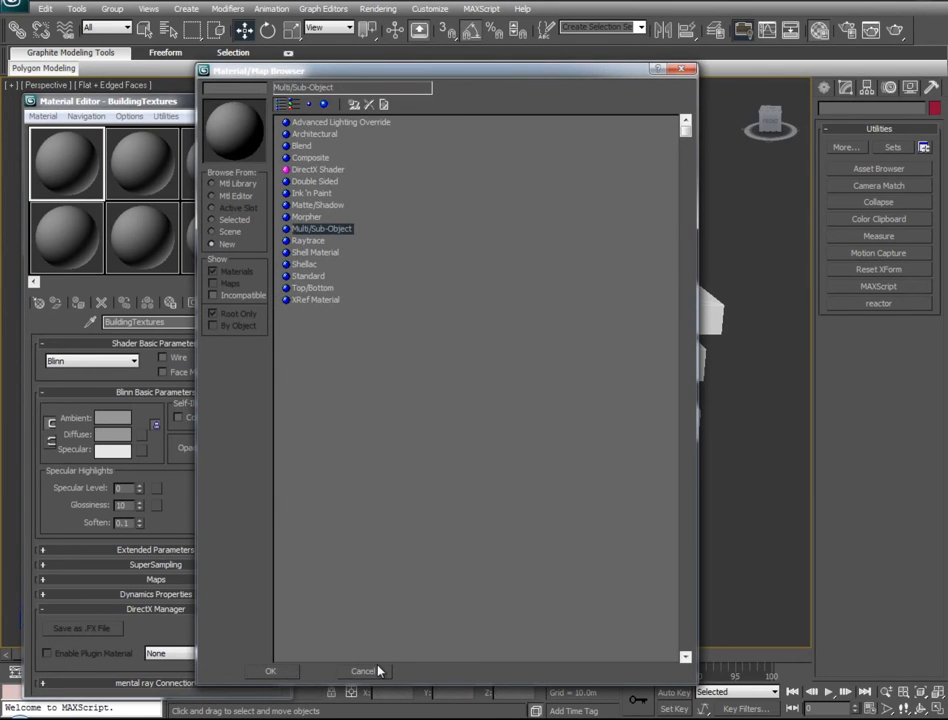
left_click(276, 673)
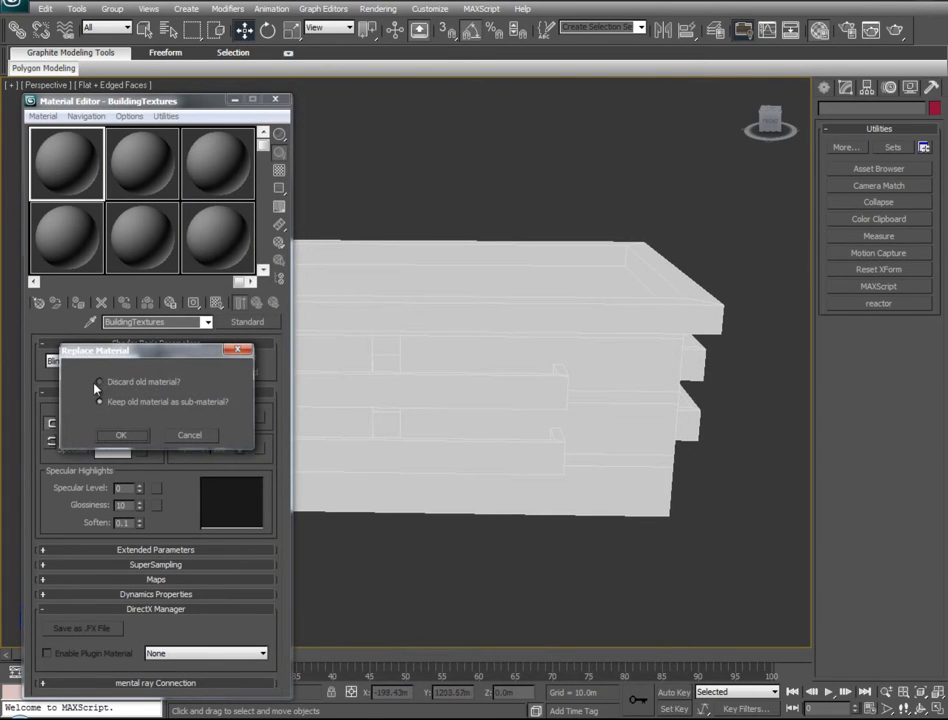
left_click(121, 434)
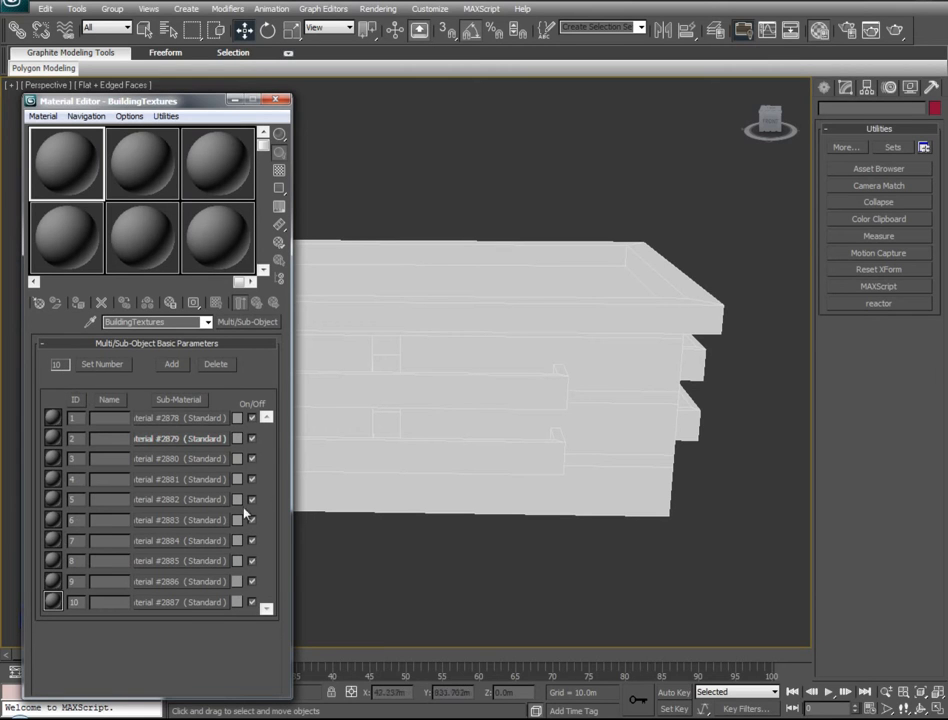
Step: Set the number of sub-materials in BuildingTextures to 100 and return to the start of the list
left_click(102, 364)
type("100")
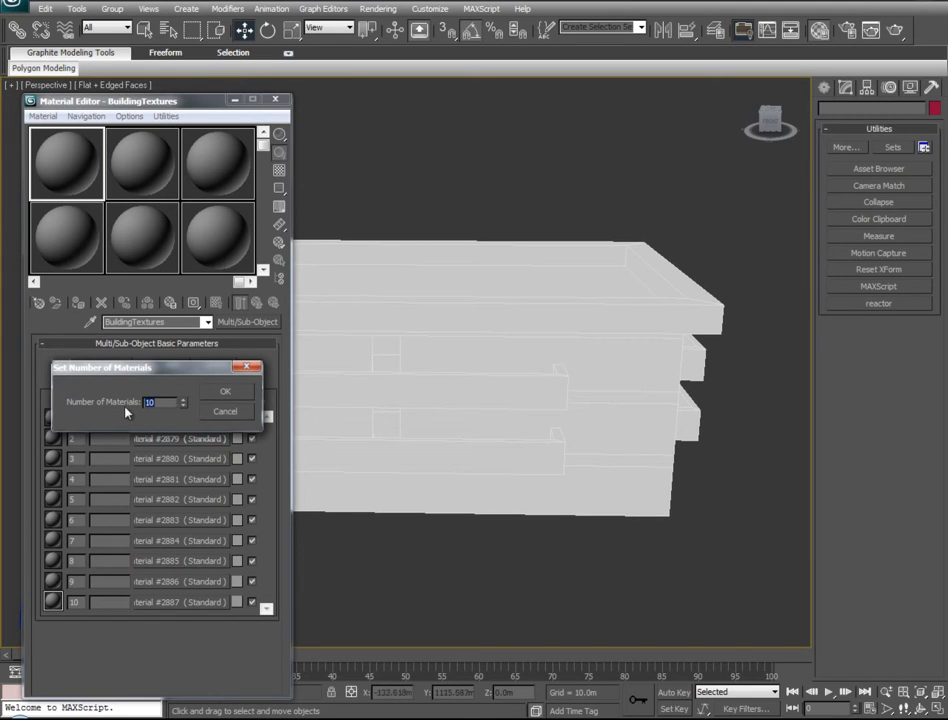
left_click(223, 394)
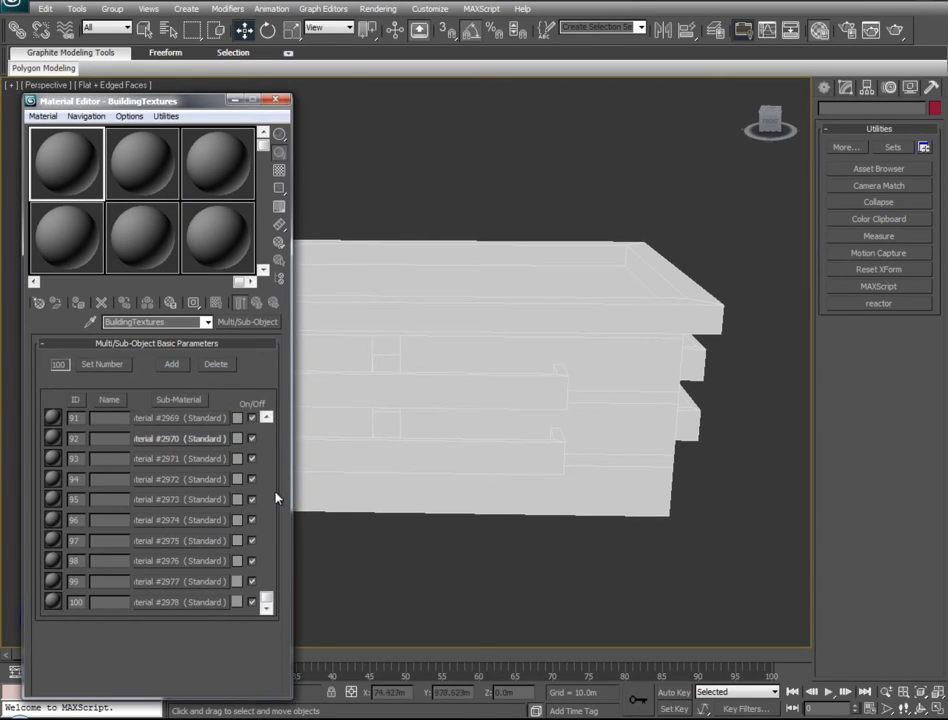
left_click_drag(264, 599, 265, 418)
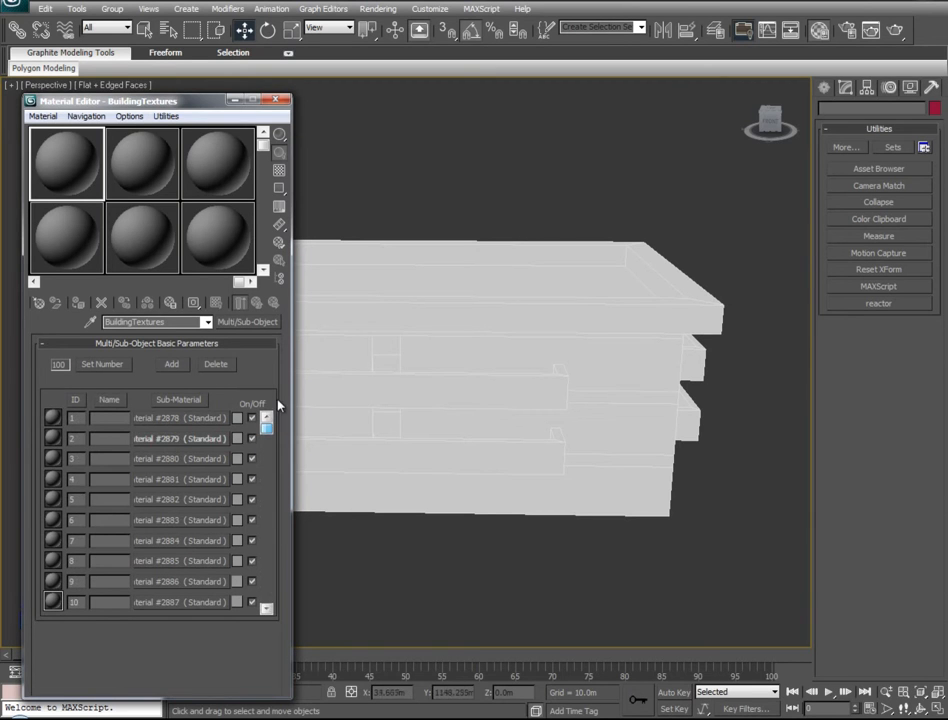
Step: Set the number of sub-materials in BuildingTextures back to 10
left_click(102, 364)
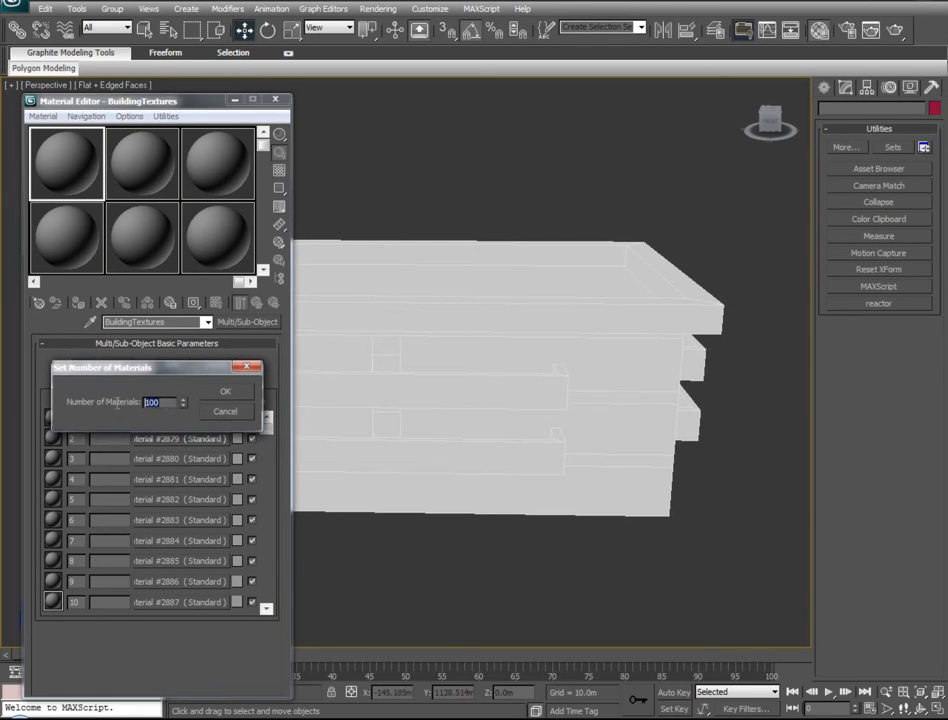
type("10")
left_click(235, 392)
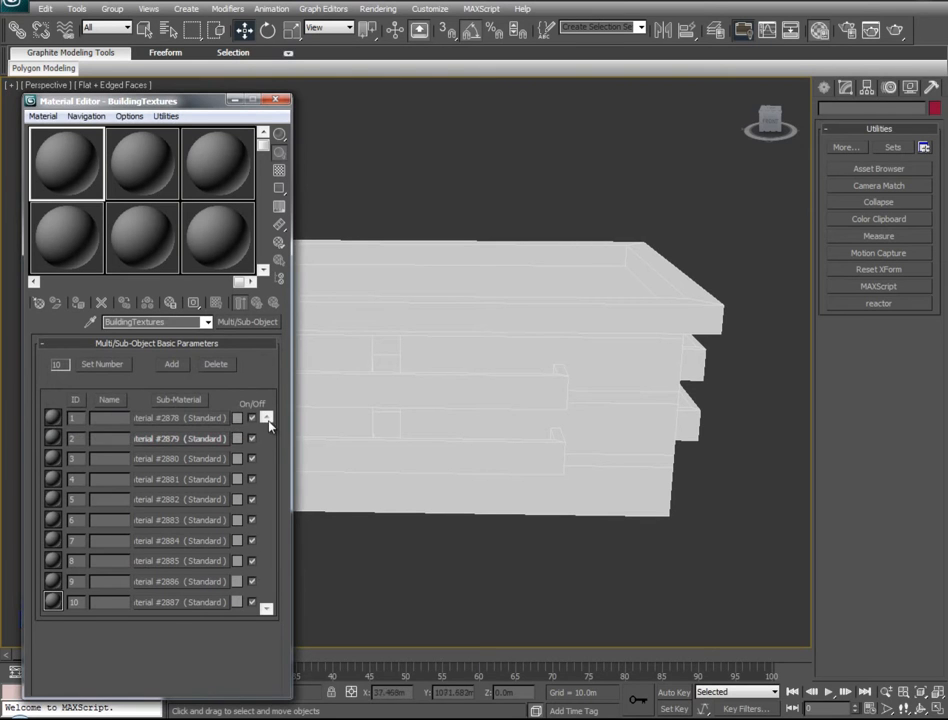
Step: Examine the parameters and map slots of the sub-material with ID 1, and return to the parent material
left_click(160, 419)
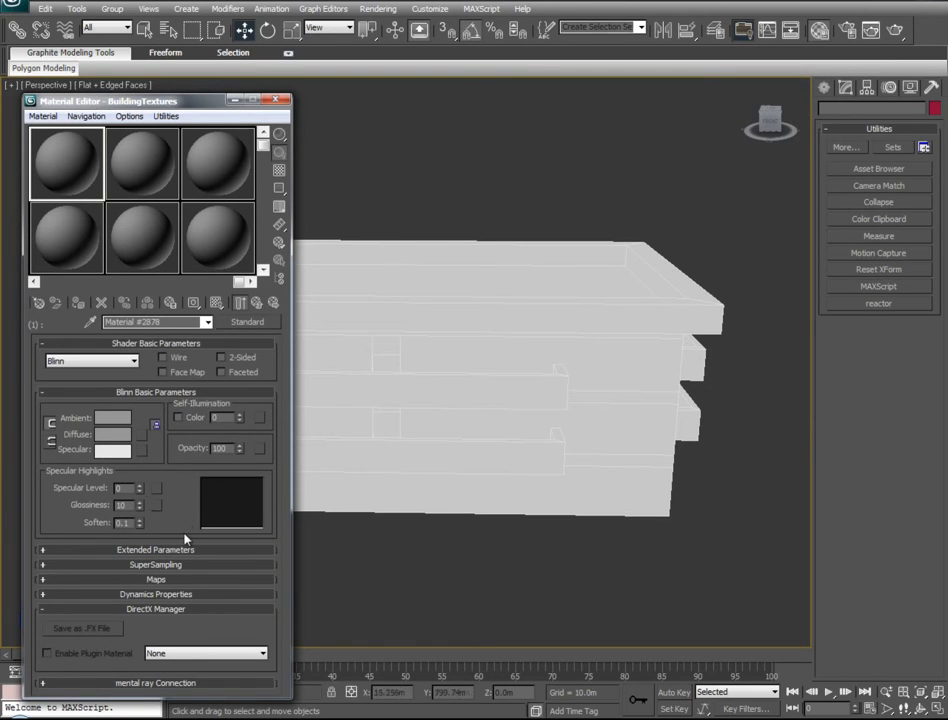
left_click(40, 583)
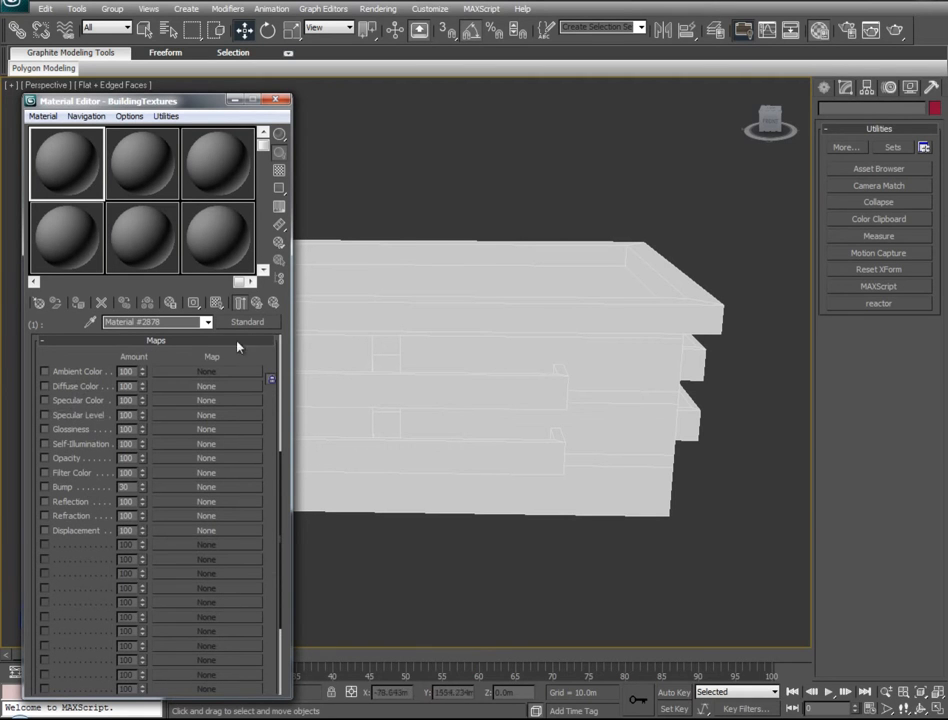
left_click(257, 304)
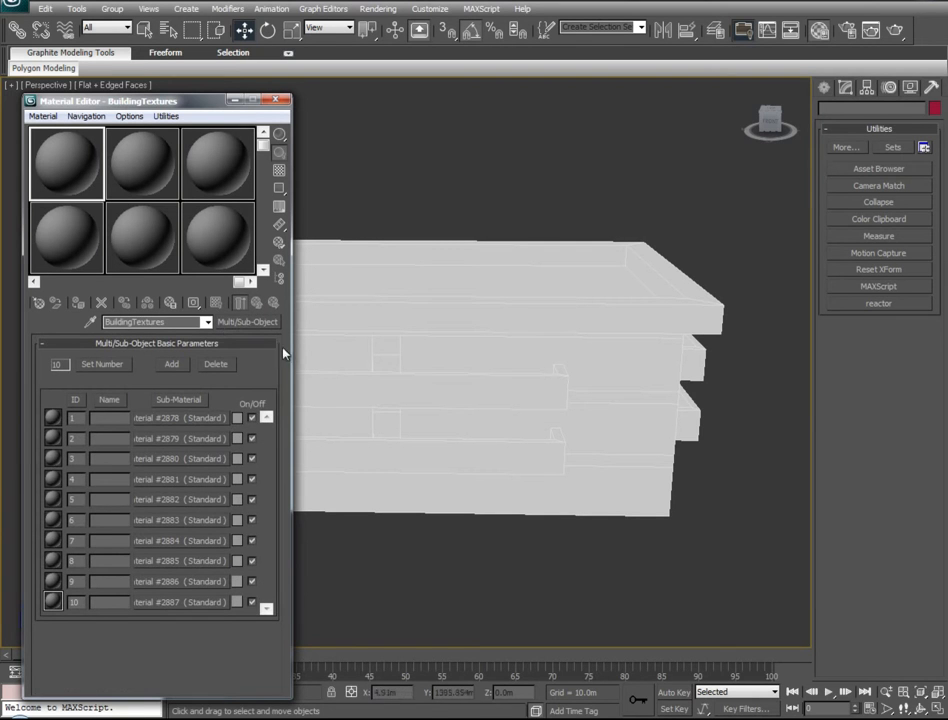
Step: Assign the bitmap con_20.bmp as the diffuse map of the sub-material with ID 1
left_click(167, 421)
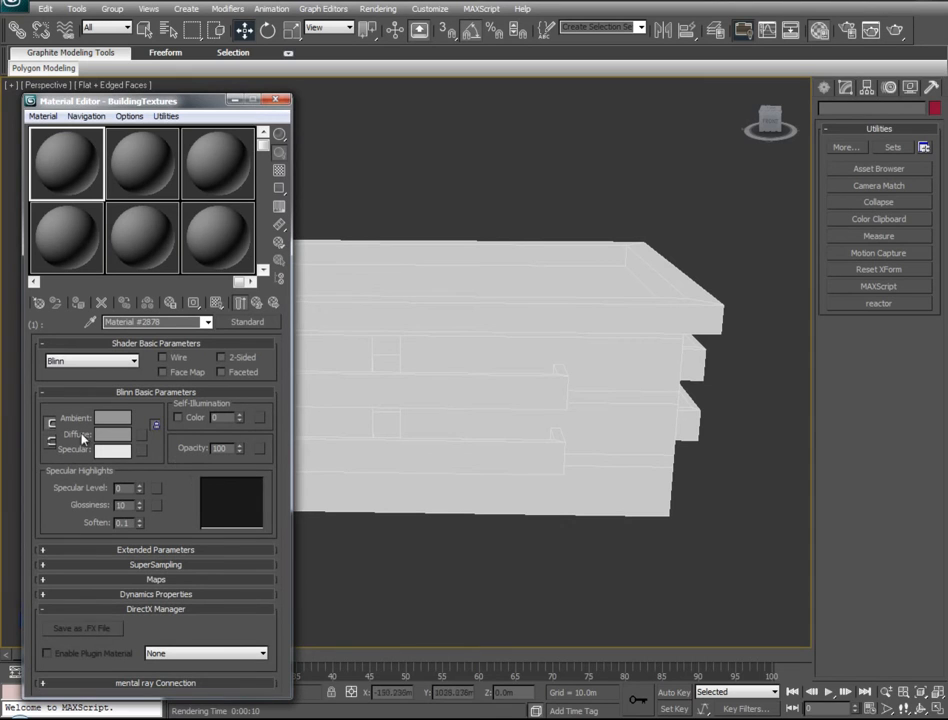
left_click(145, 436)
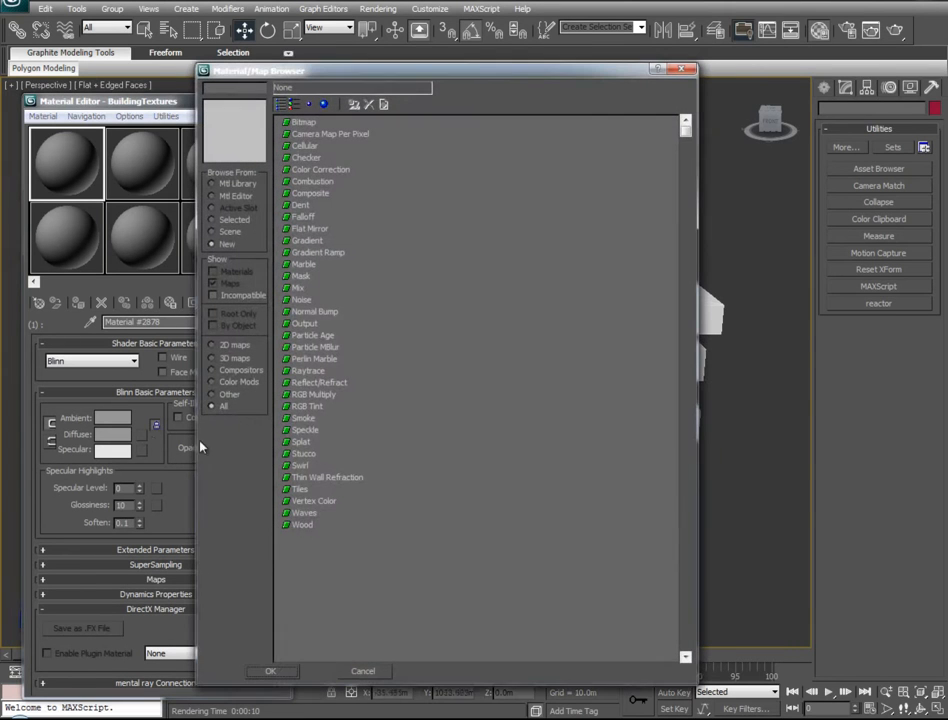
left_click(295, 122)
left_click(268, 671)
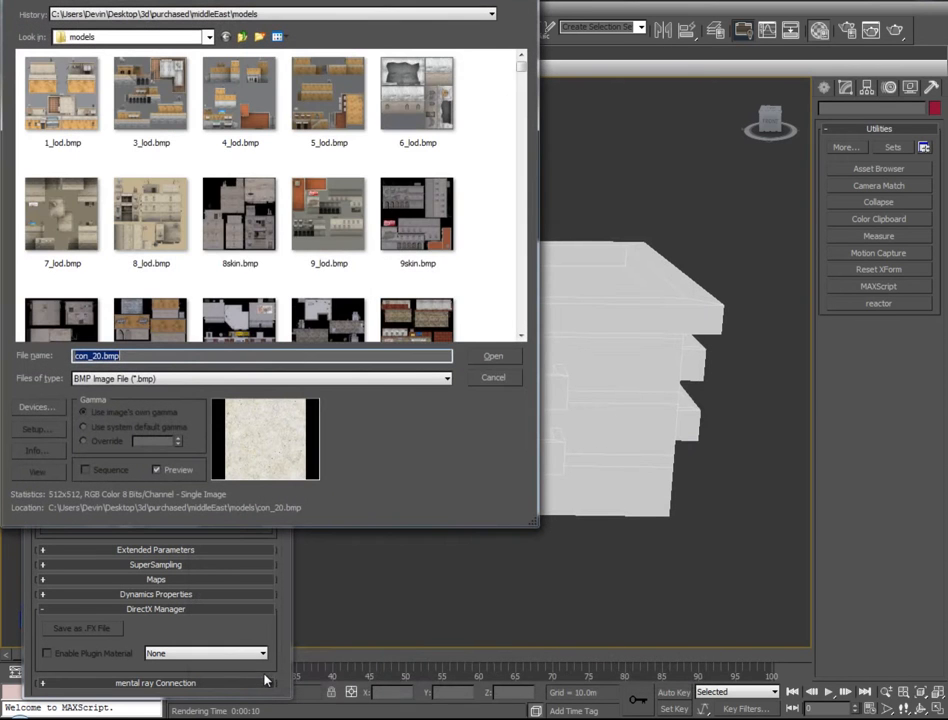
left_click_drag(521, 62, 525, 112)
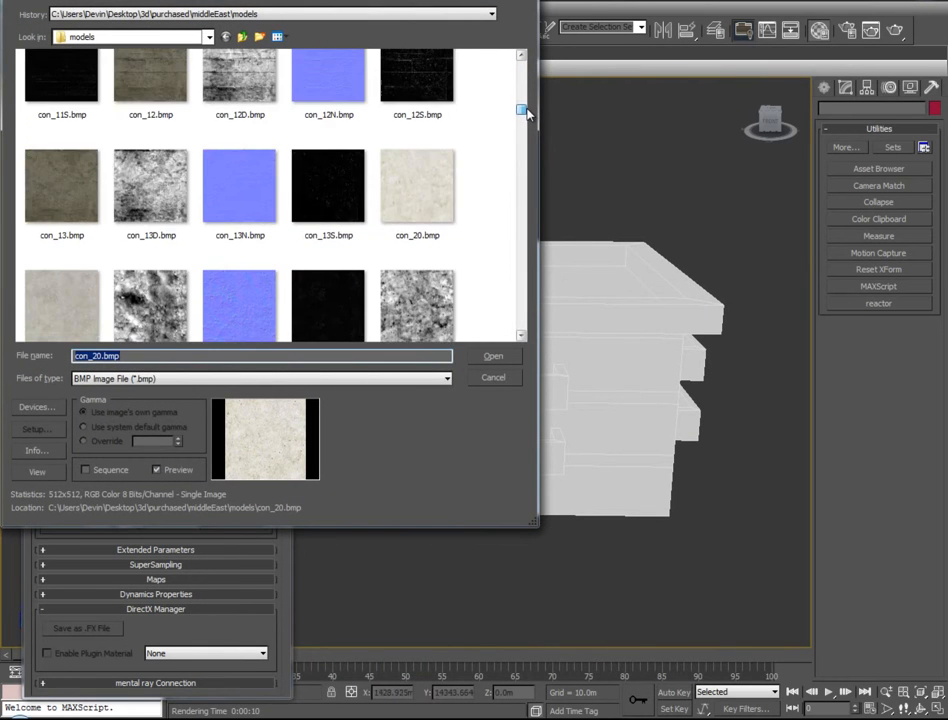
left_click(521, 338)
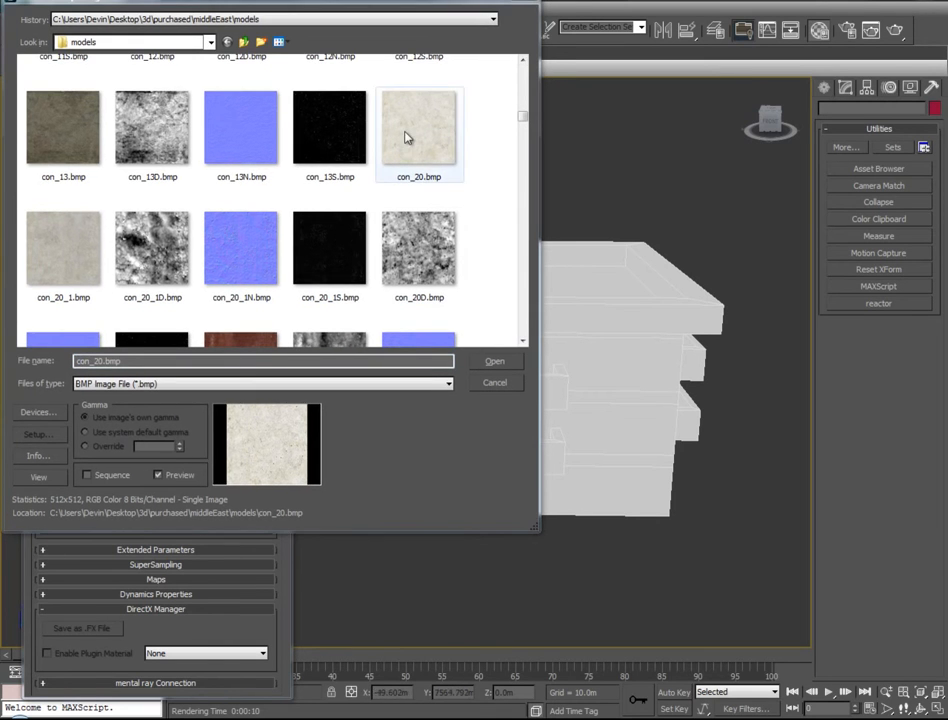
left_click(494, 361)
Step: Name both the diffuse map and its sub-material Concrete#20, and return to the BuildingTextures parent material
left_click_drag(142, 322, 100, 326)
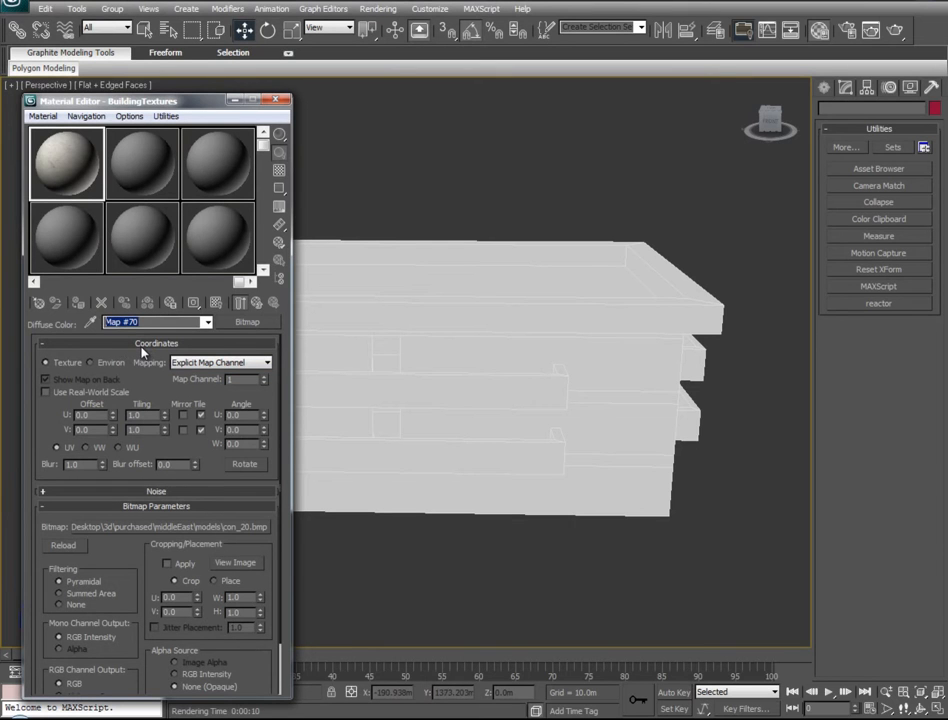
type("Concrete#20")
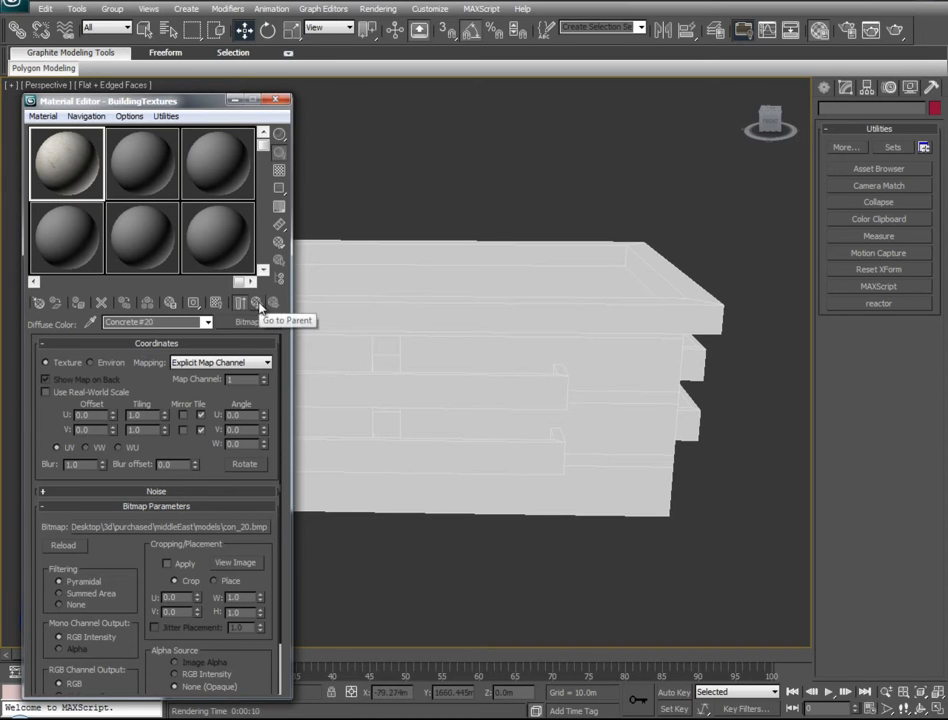
left_click(261, 309)
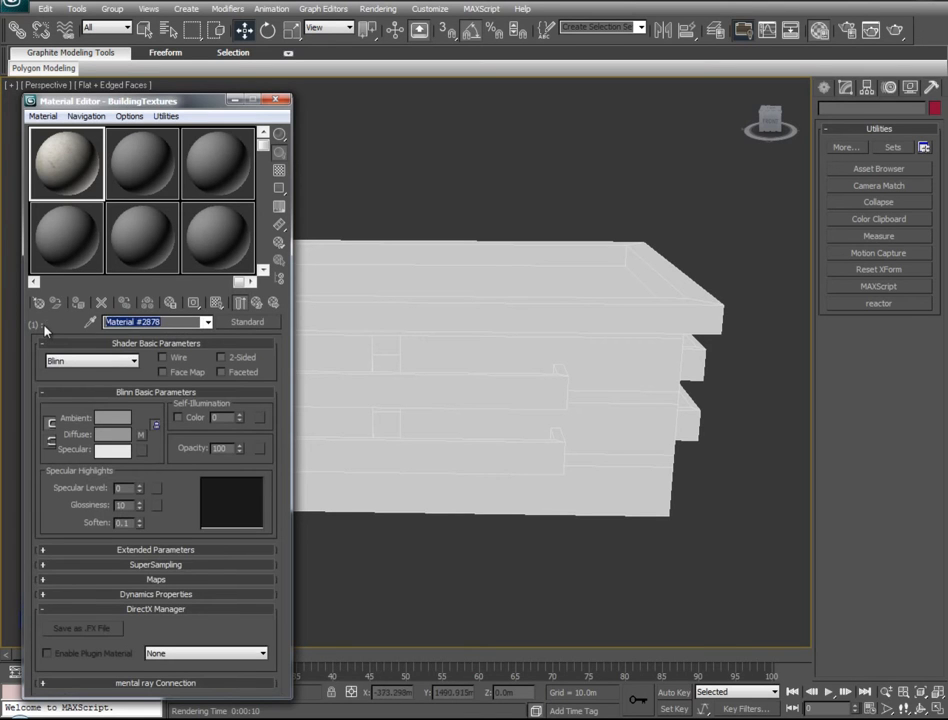
type("Concrete#20")
left_click(258, 304)
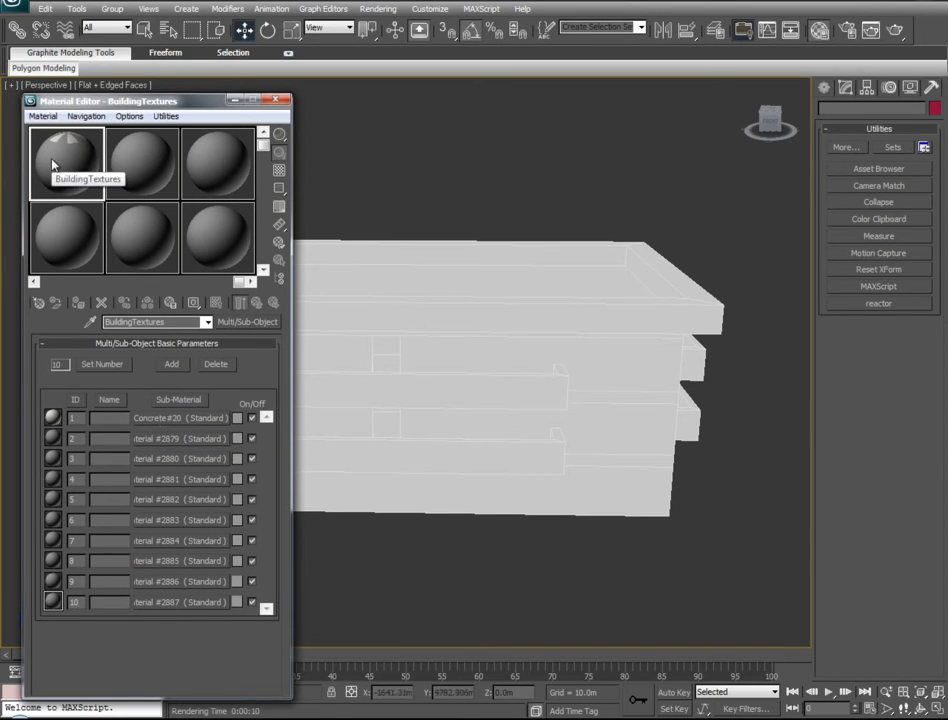
Step: Assign the bitmap con_21.bmp as the diffuse map of the sub-material with ID 2
left_click(141, 442)
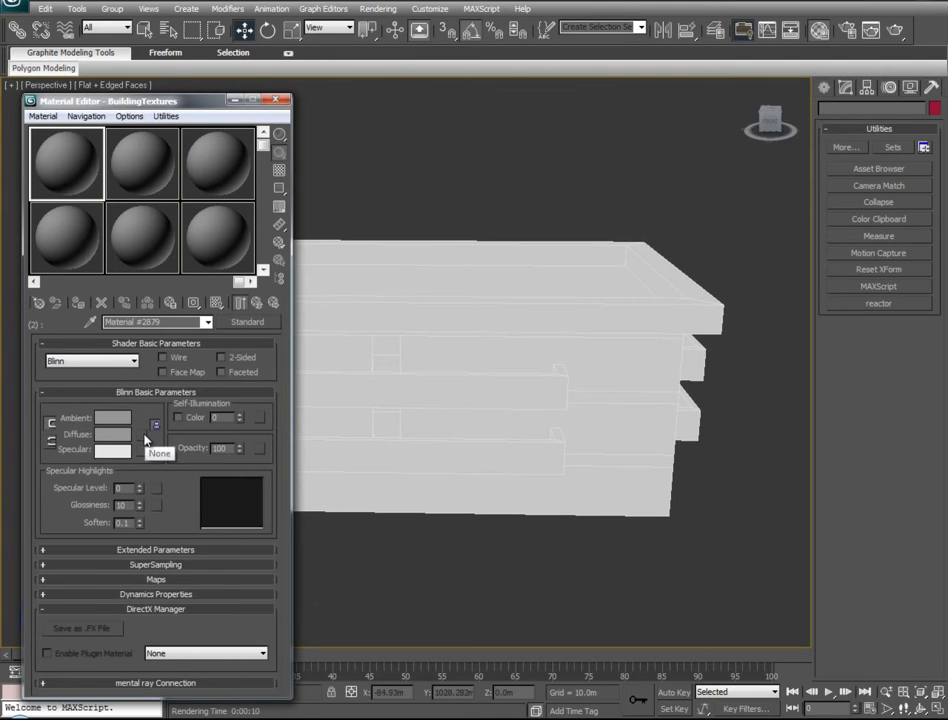
left_click(144, 440)
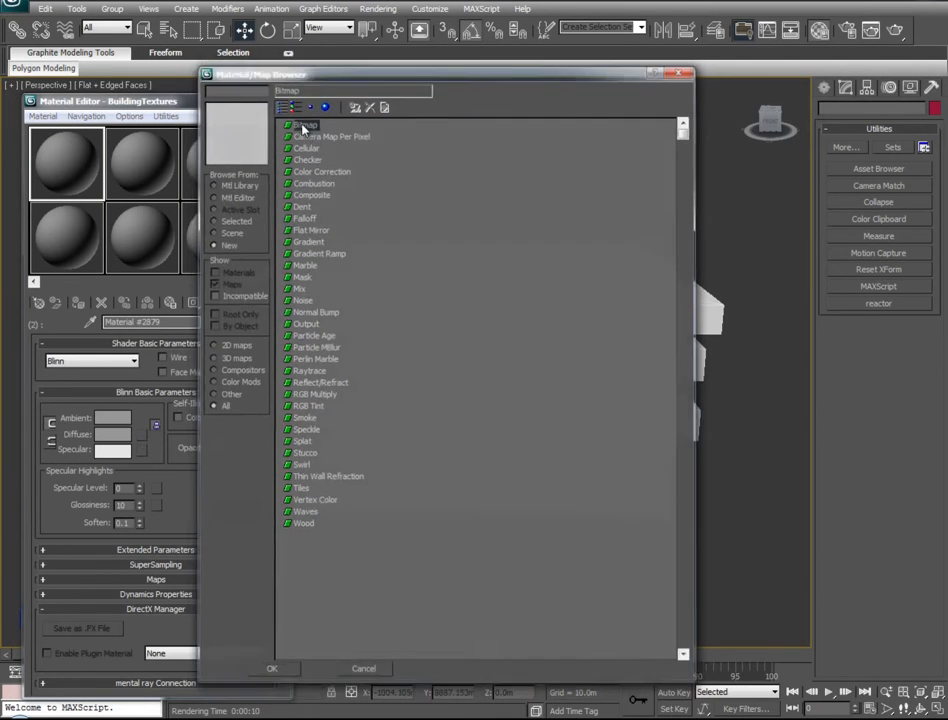
double_click(303, 124)
left_click_drag(523, 70, 524, 120)
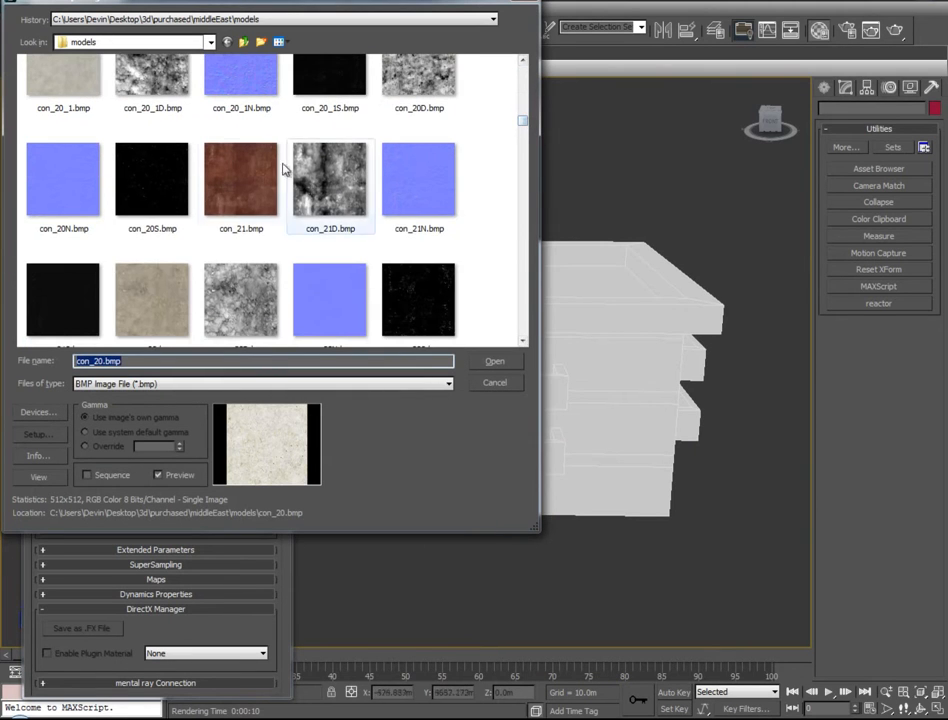
left_click(240, 180)
left_click(482, 362)
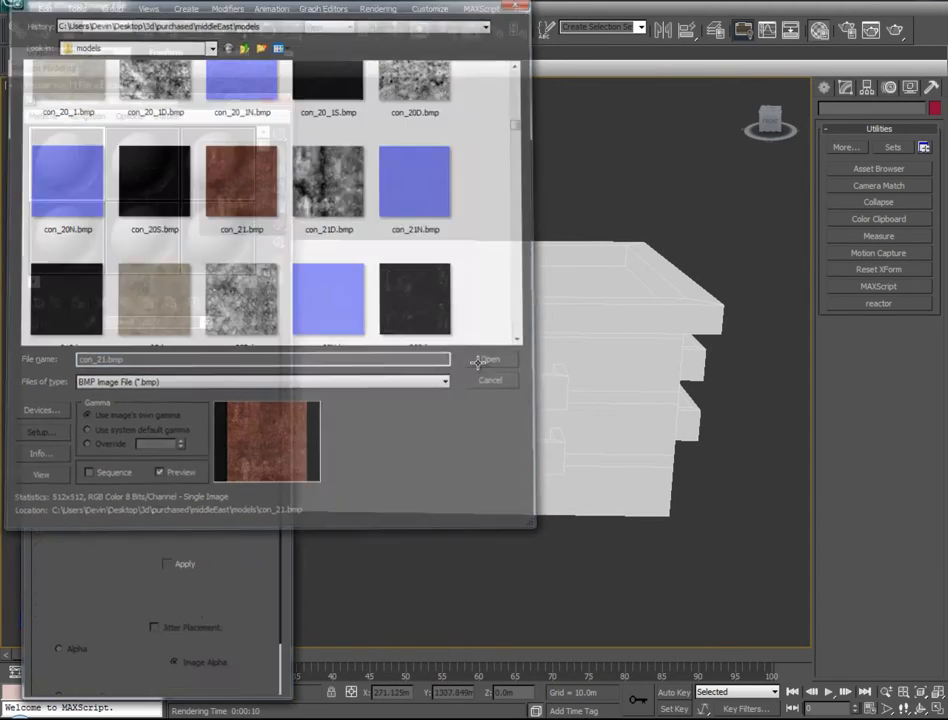
Step: Name both the diffuse map and its sub-material Concrete#21, and return to the BuildingTextures parent material
type("Concrete#21")
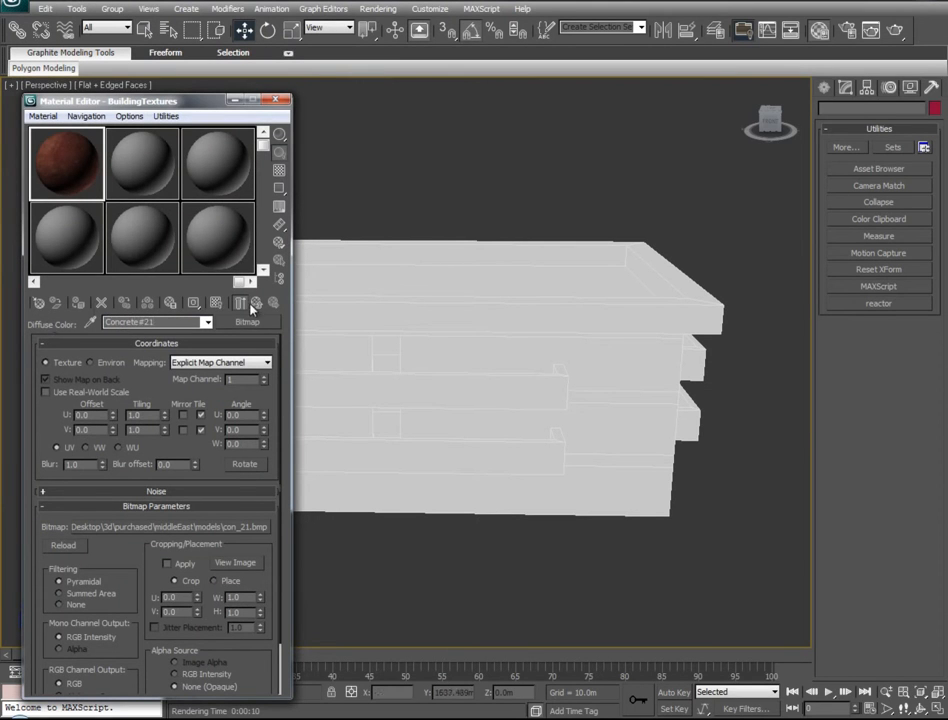
left_click(259, 304)
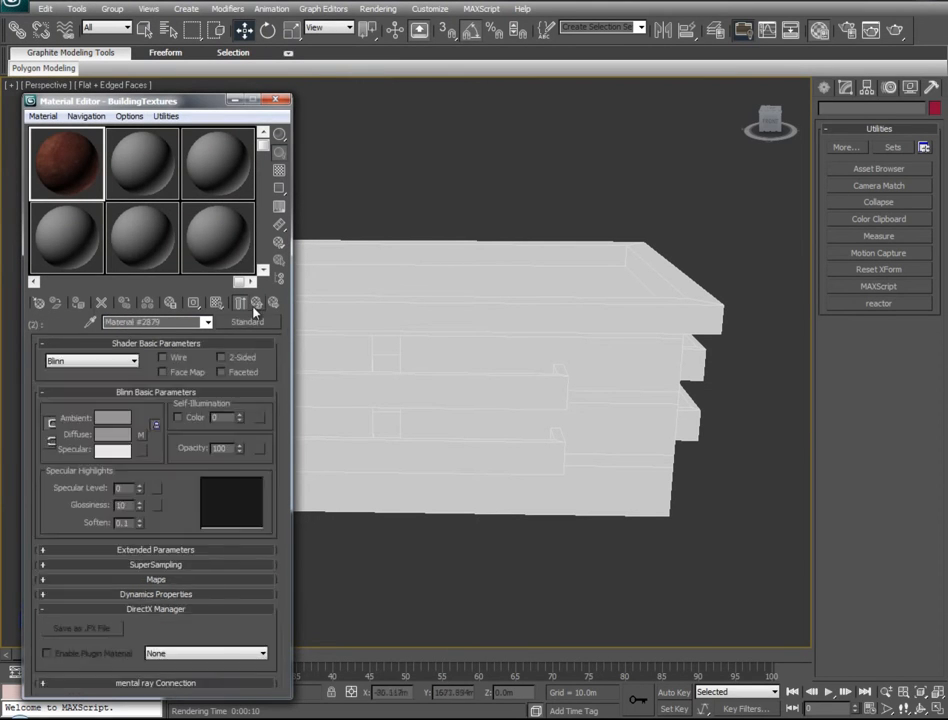
type("Concrete#21")
left_click(256, 305)
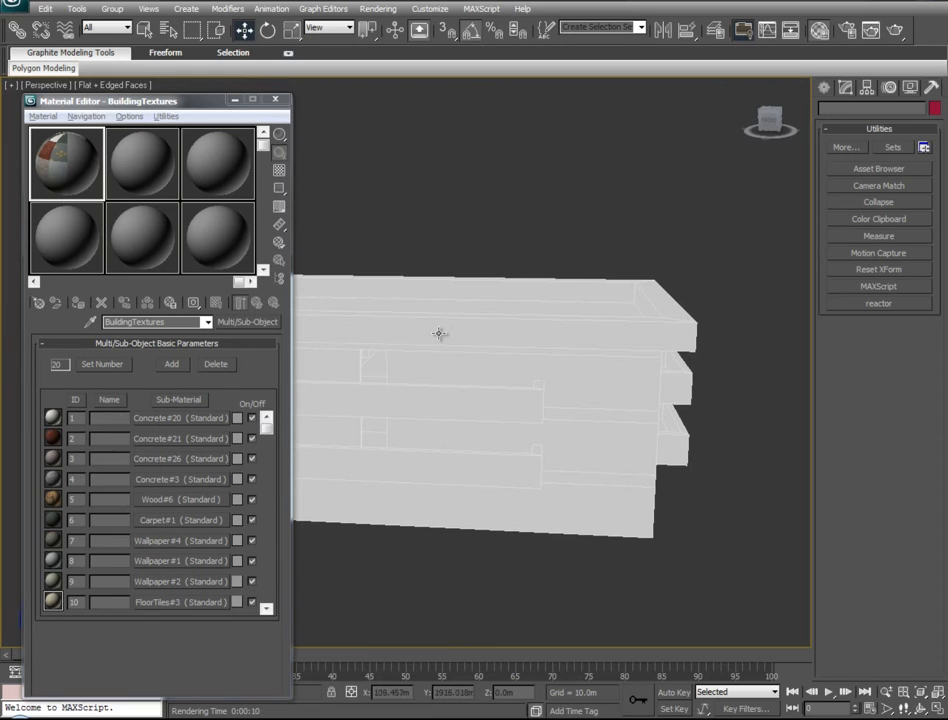
Step: Select the building object, check the Concrete#26 sub-material with ID 3, and apply it to the building
left_click(426, 324)
middle_click_drag(454, 409, 636, 471)
middle_click_drag(417, 343, 425, 352, "alt")
key("4")
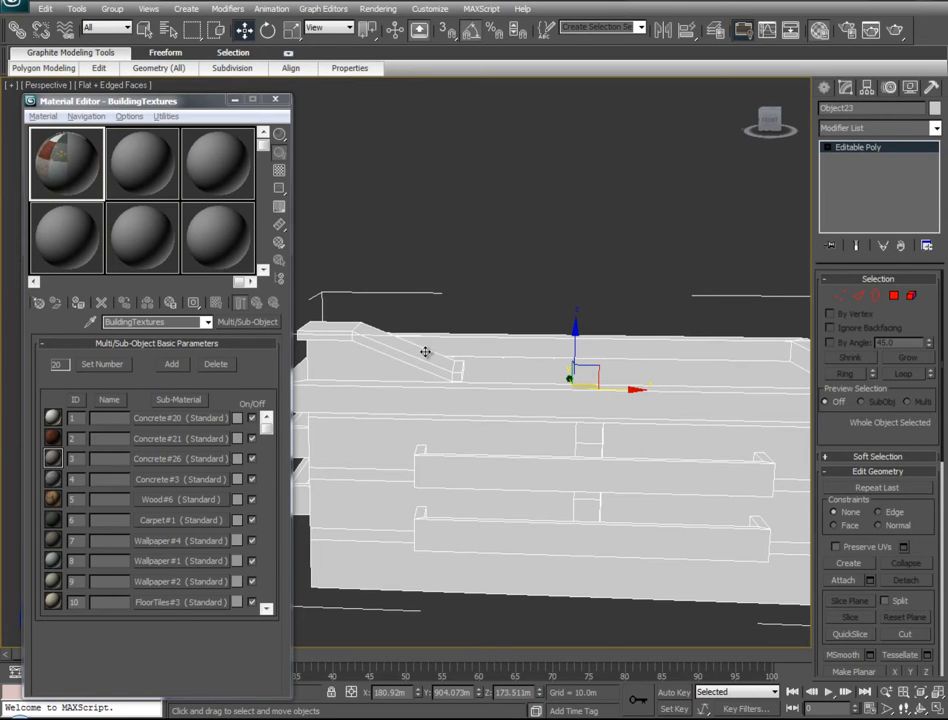
left_click(155, 462)
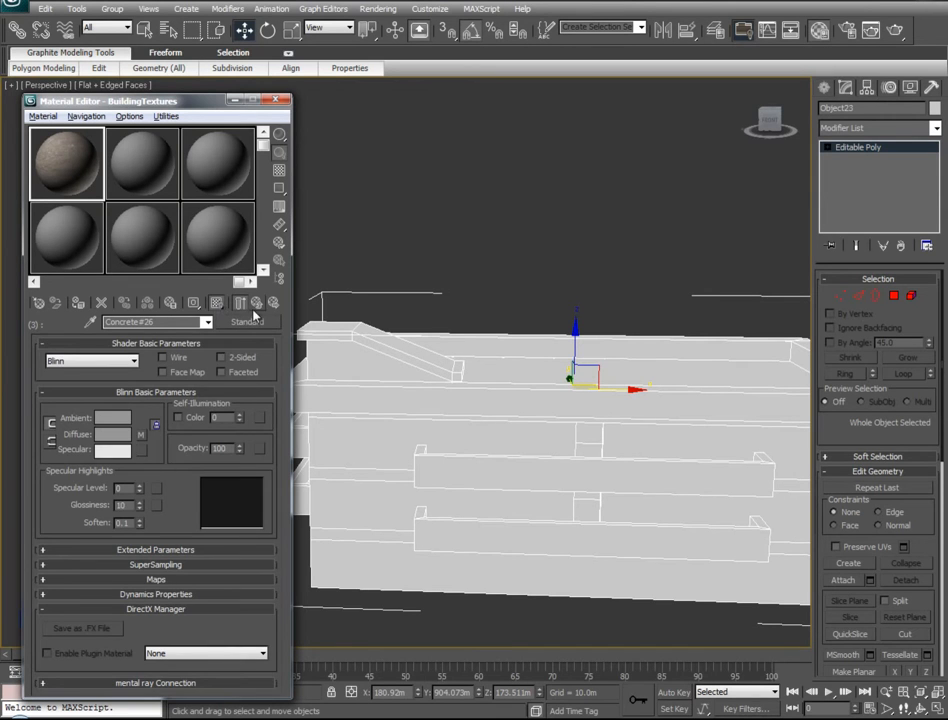
left_click(258, 305)
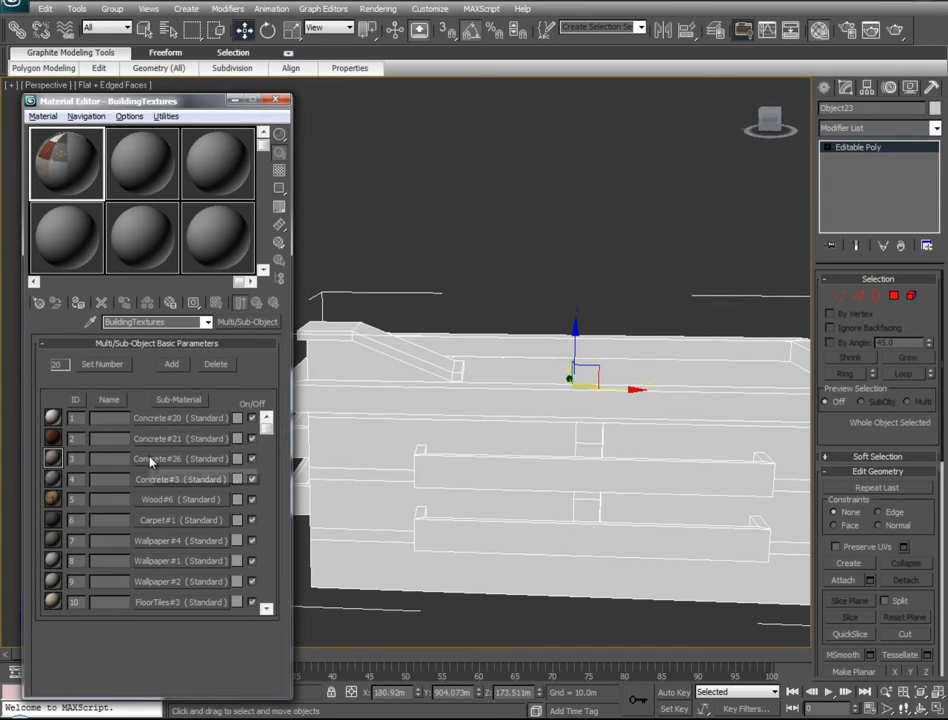
left_click_drag(151, 461, 438, 411)
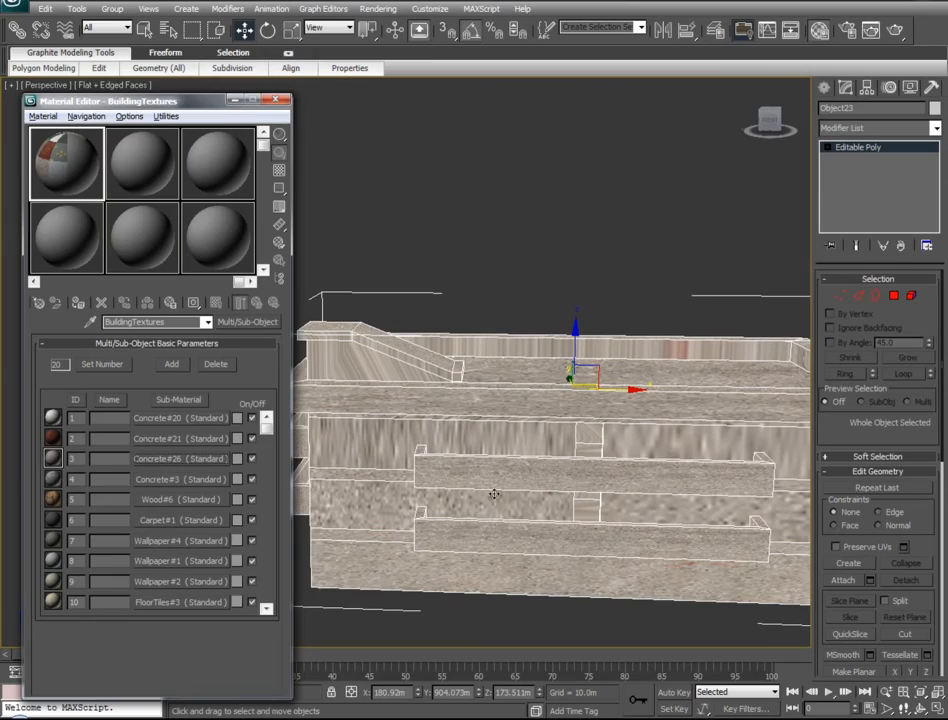
Step: Minimize the Material Editor and add a UVW Map modifier with Box mapping to the building
left_click(235, 100)
middle_click_drag(415, 455, 140, 470, "alt")
left_click(935, 128)
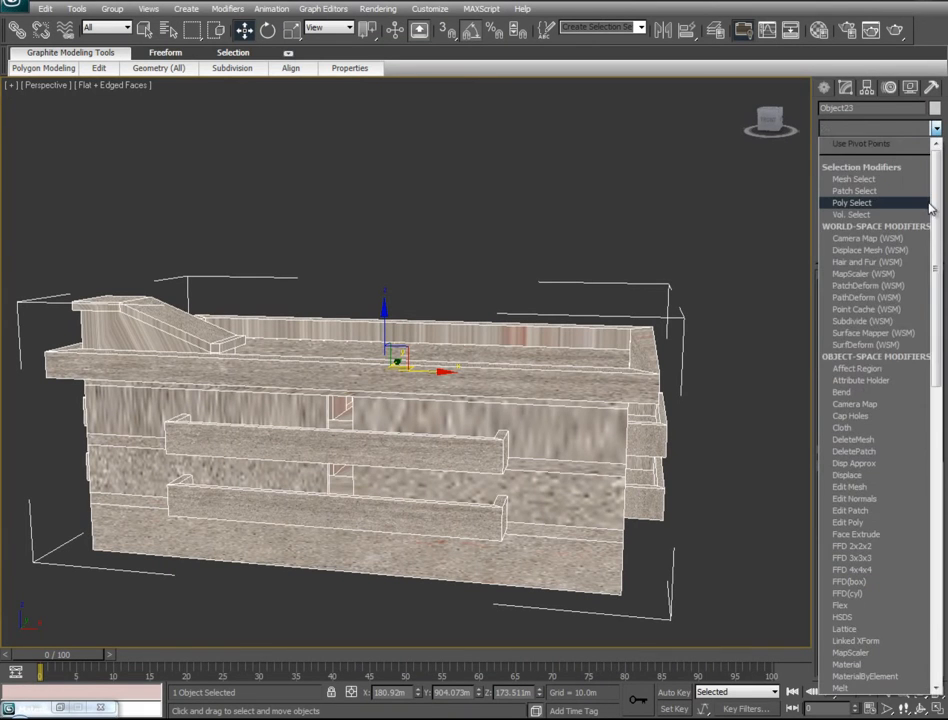
left_click_drag(933, 207, 938, 545)
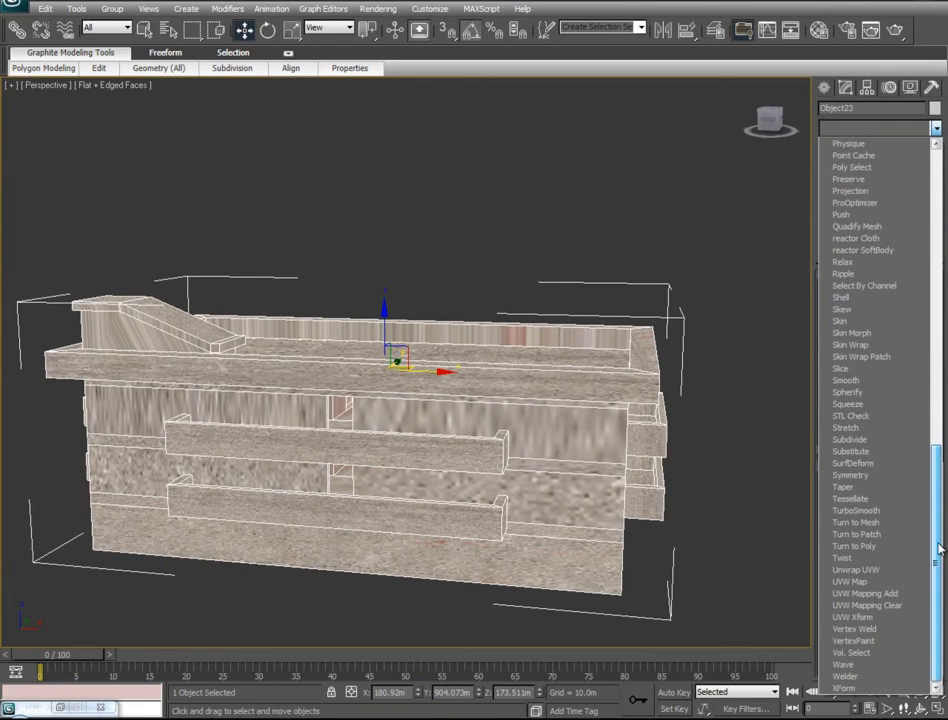
left_click(860, 582)
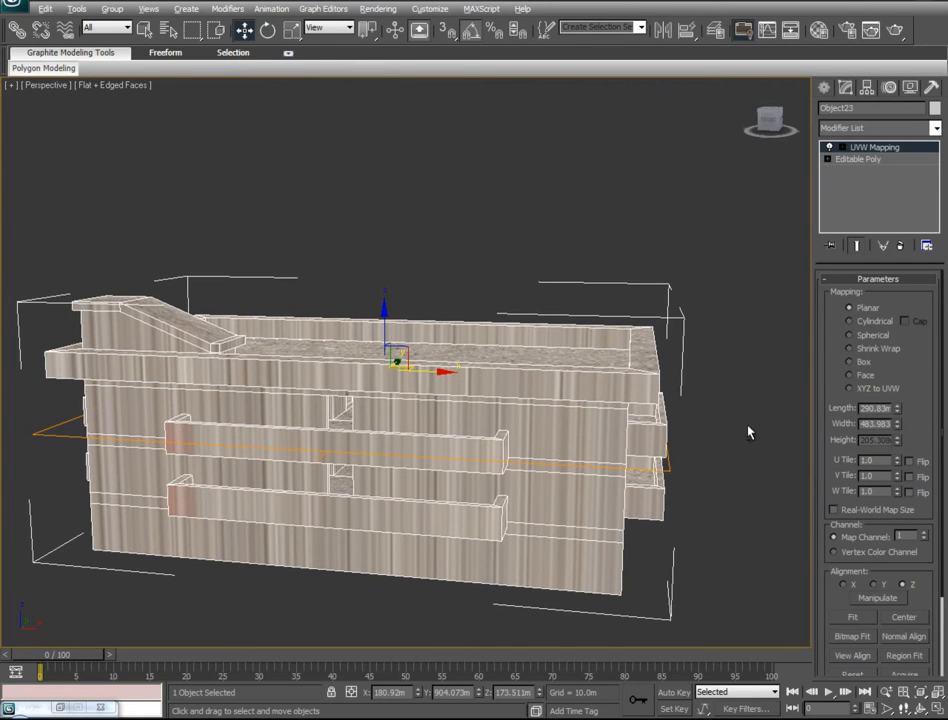
middle_click_drag(751, 430, 660, 437, "alt")
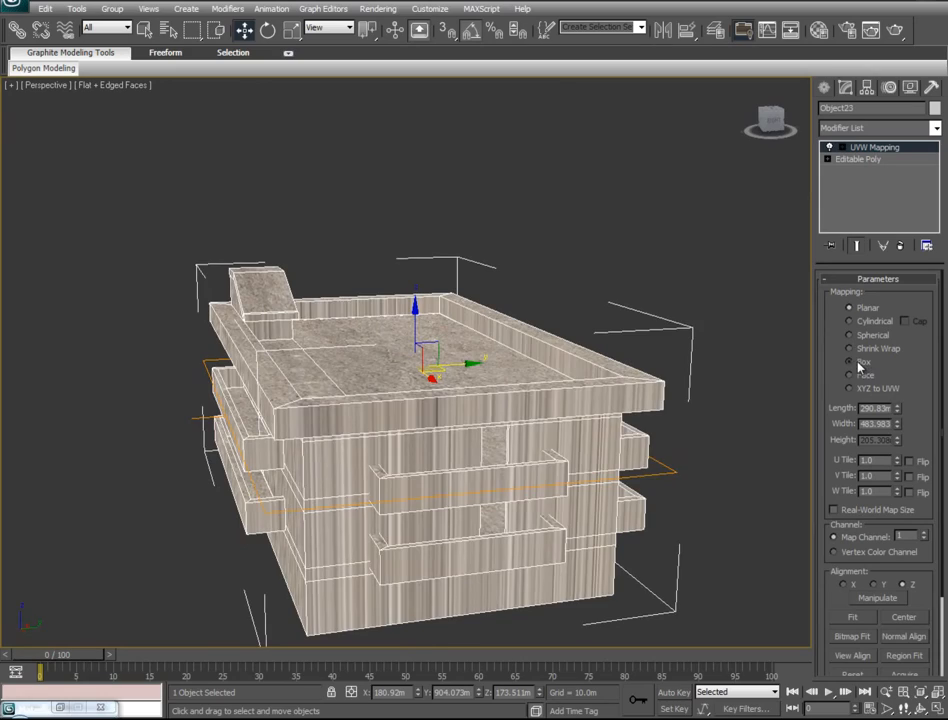
left_click(855, 364)
Step: Scale the box mapping gizmo down uniformly to about 43 percent
middle_click_drag(465, 402, 781, 398, "alt")
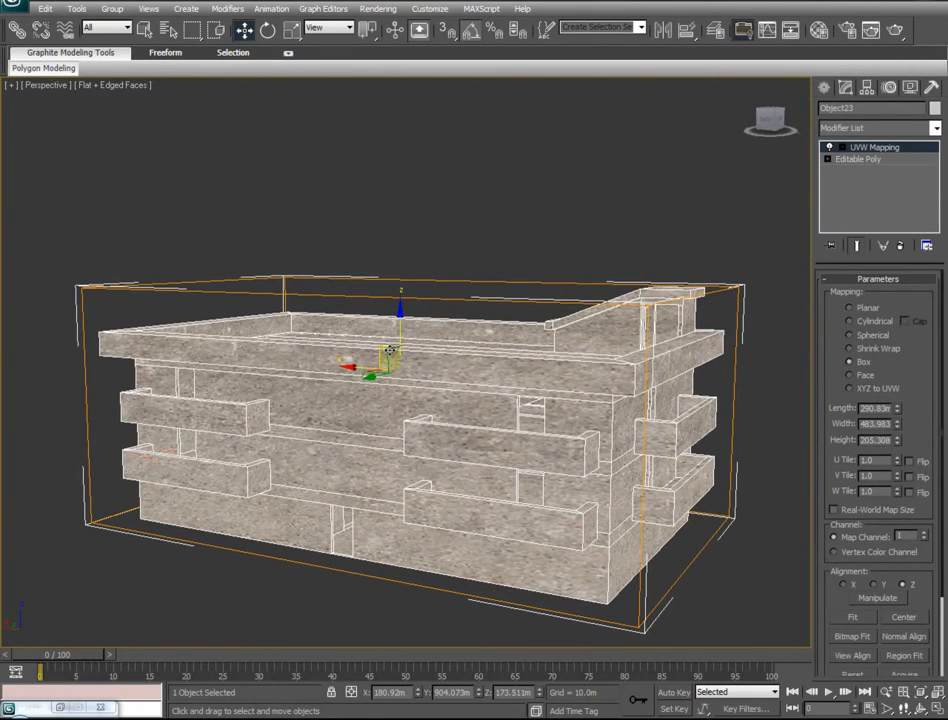
right_click(425, 387)
left_click(463, 424)
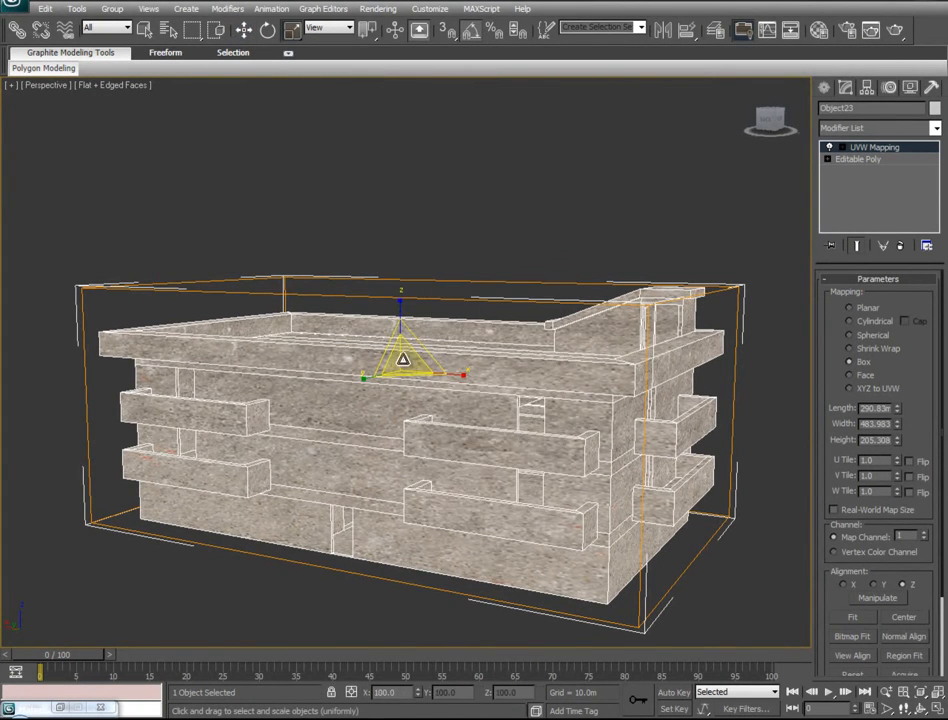
left_click_drag(400, 362, 421, 500)
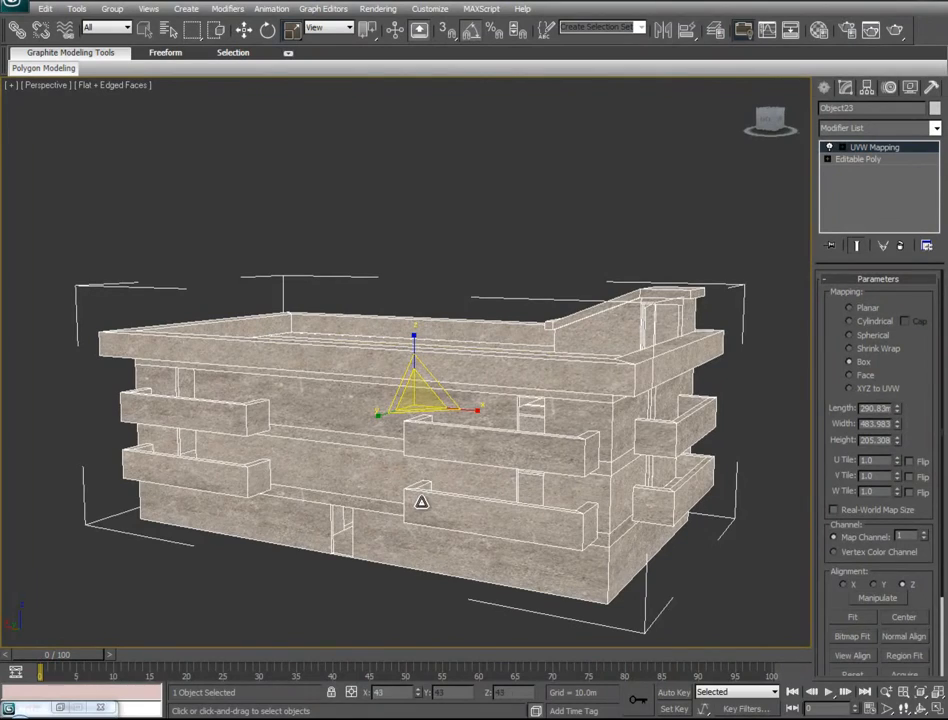
Step: Examine the tiling of the concrete texture on the building's walls and roof from several sides
middle_click_drag(436, 527, 490, 405, "alt")
scroll(490, 405, "up", 6)
scroll(502, 410, "down", 4)
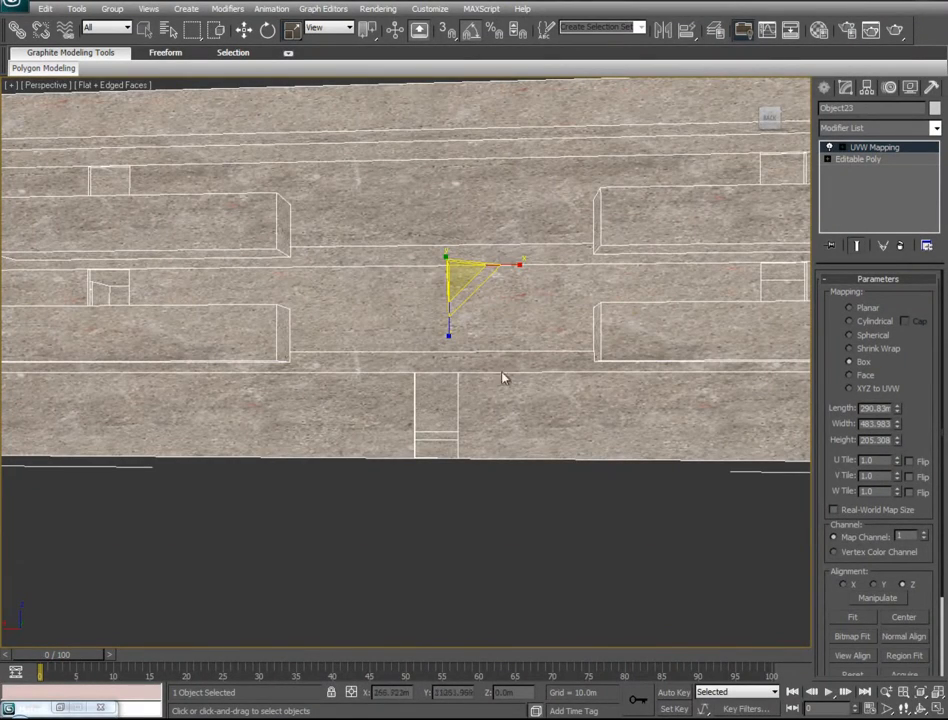
middle_click_drag(474, 378, 449, 440, "alt")
middle_click_drag(363, 445, 633, 387, "alt")
scroll(352, 398, "up", 5)
key("z")
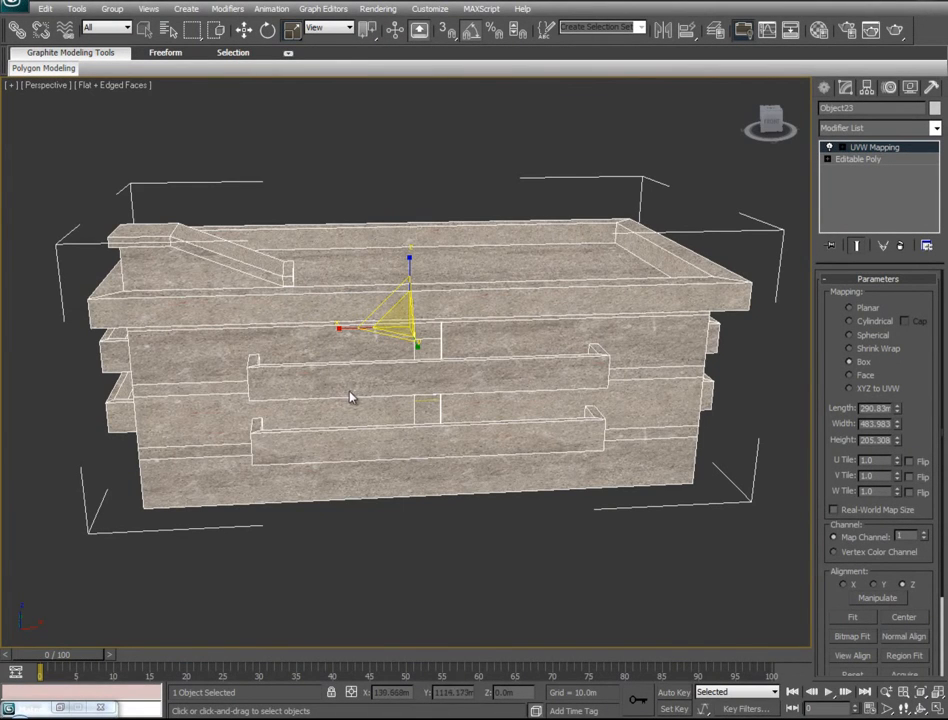
middle_click_drag(307, 398, 310, 430, "alt")
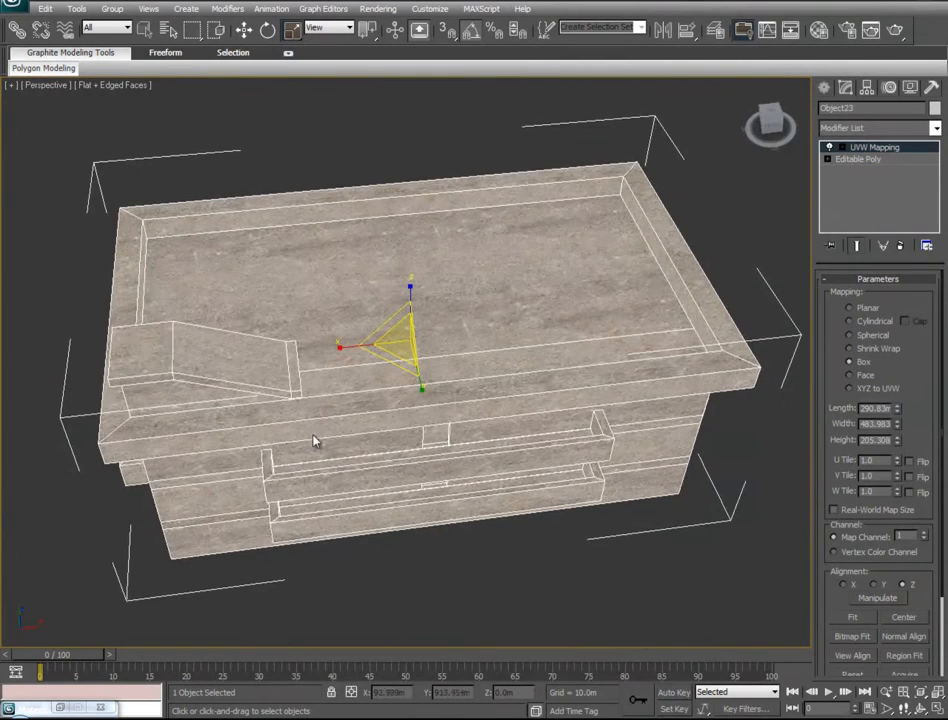
Step: Make the building see-through in the top view and narrow the mapping gizmo along X until it is nearly square
key("t")
key("d")
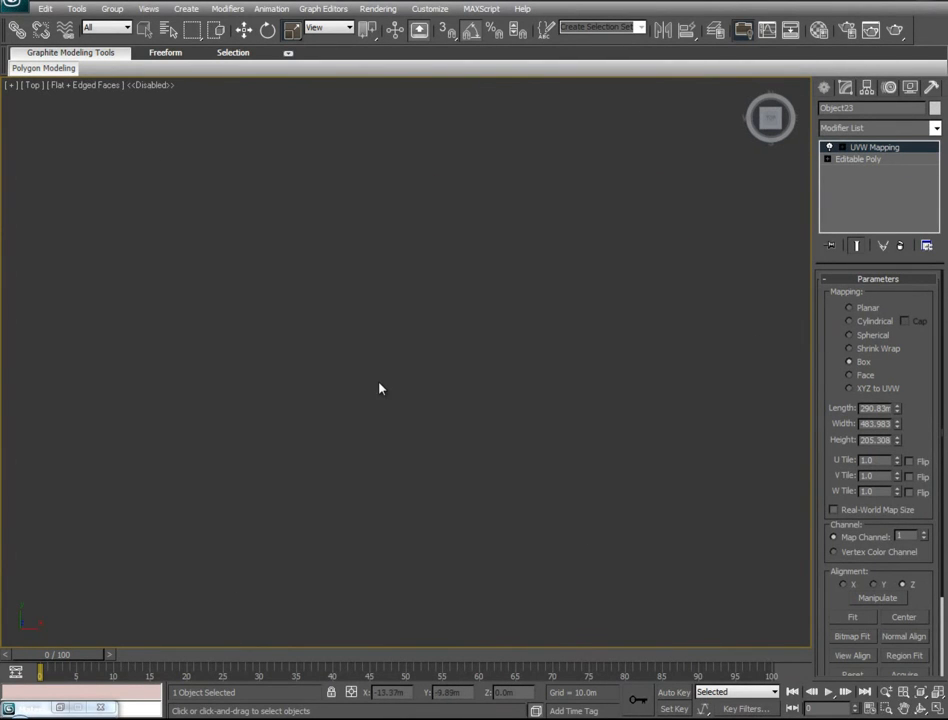
key("d")
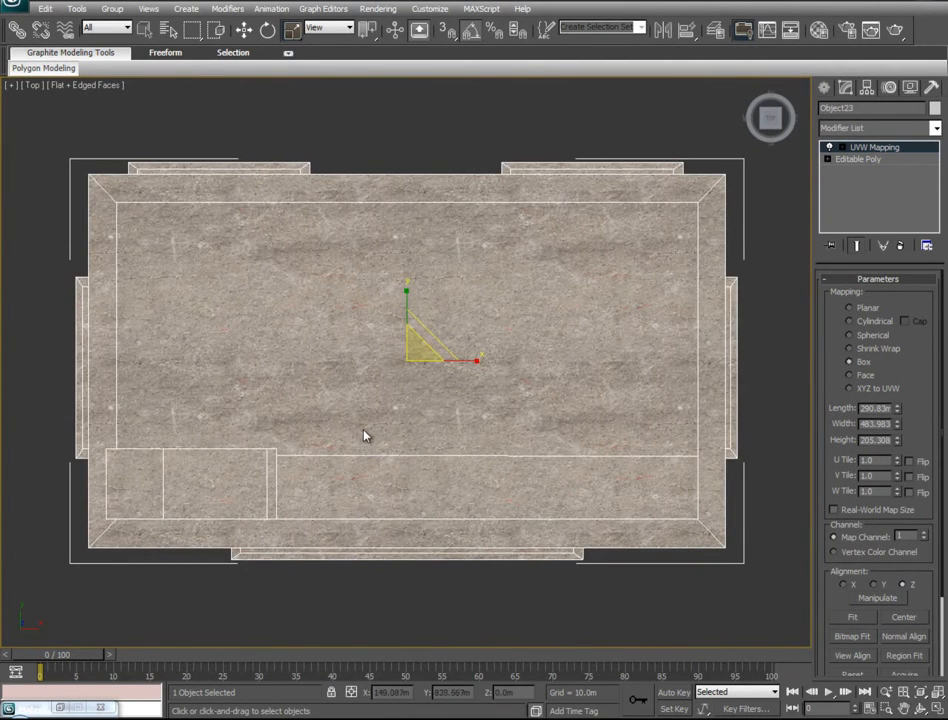
key("alt+x")
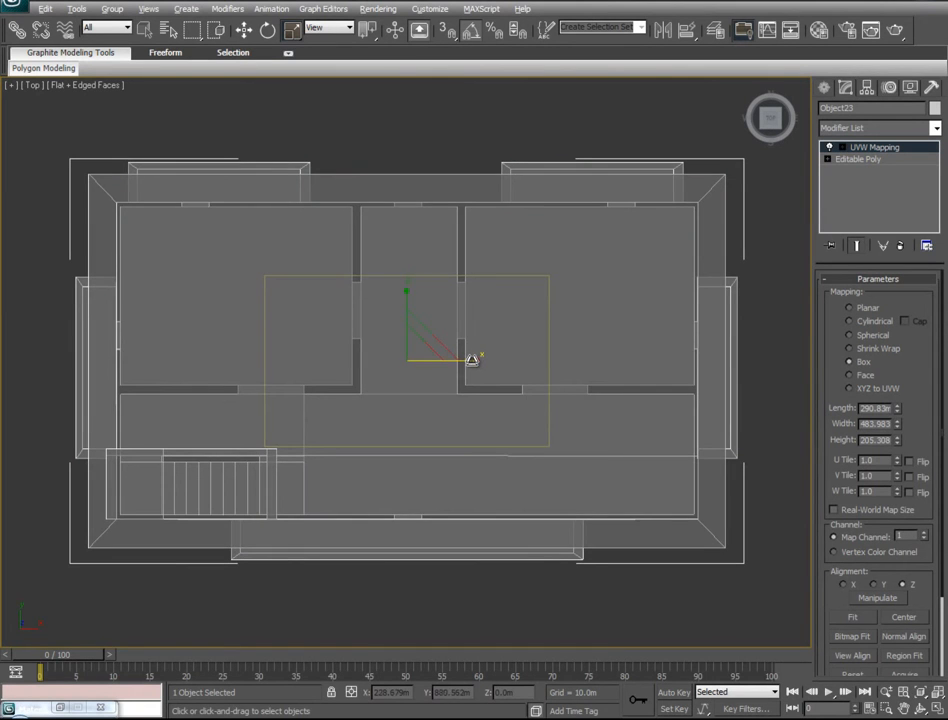
left_click_drag(472, 360, 442, 369)
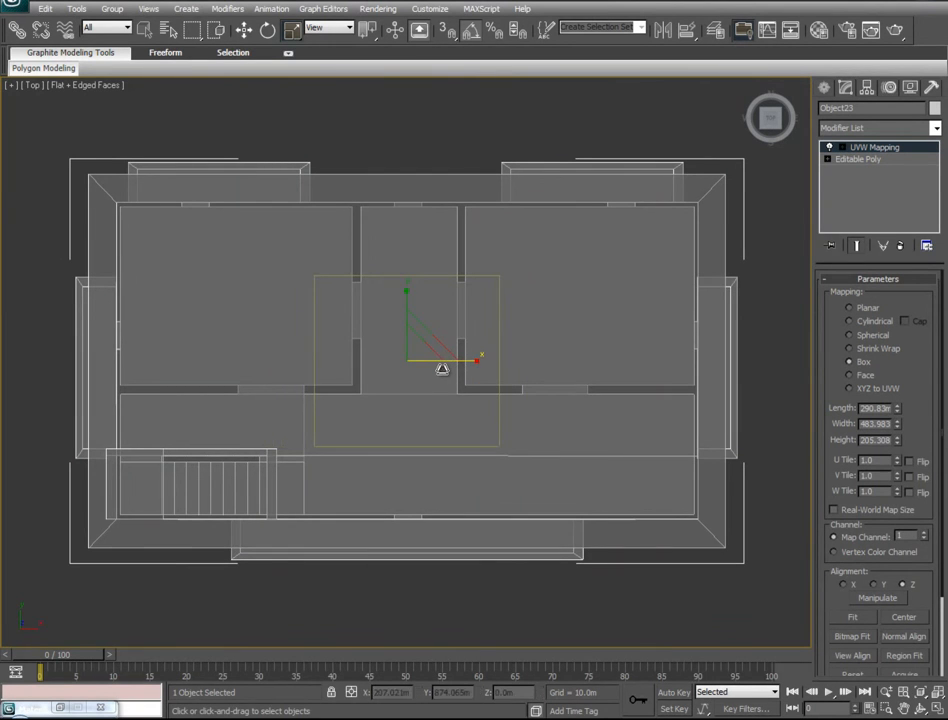
Step: Scale the mapping gizmo along X to about 75 percent in the front view
key("f")
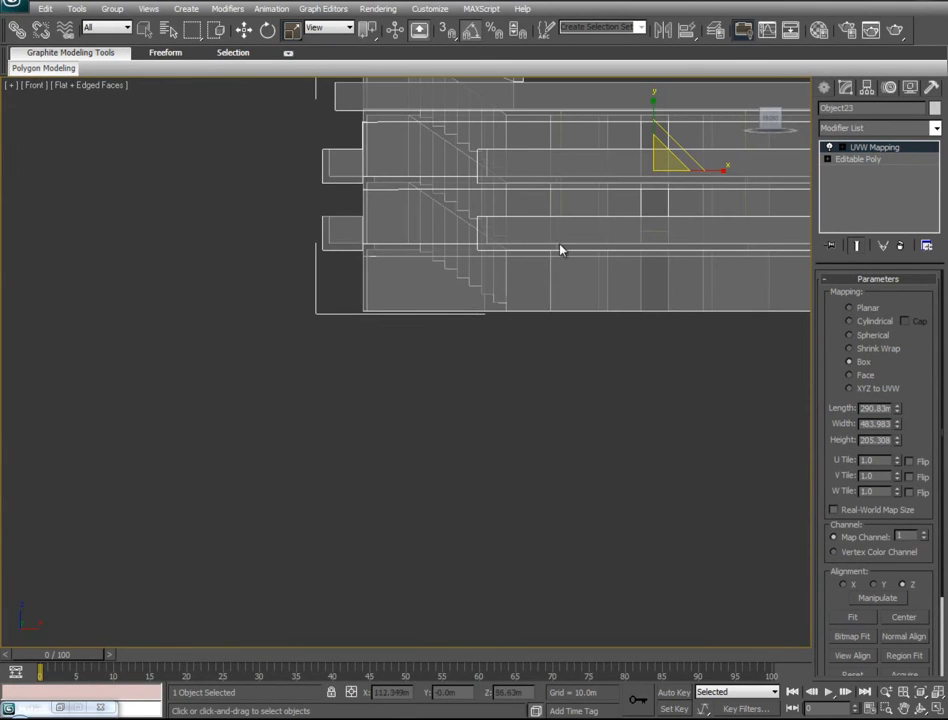
key("z")
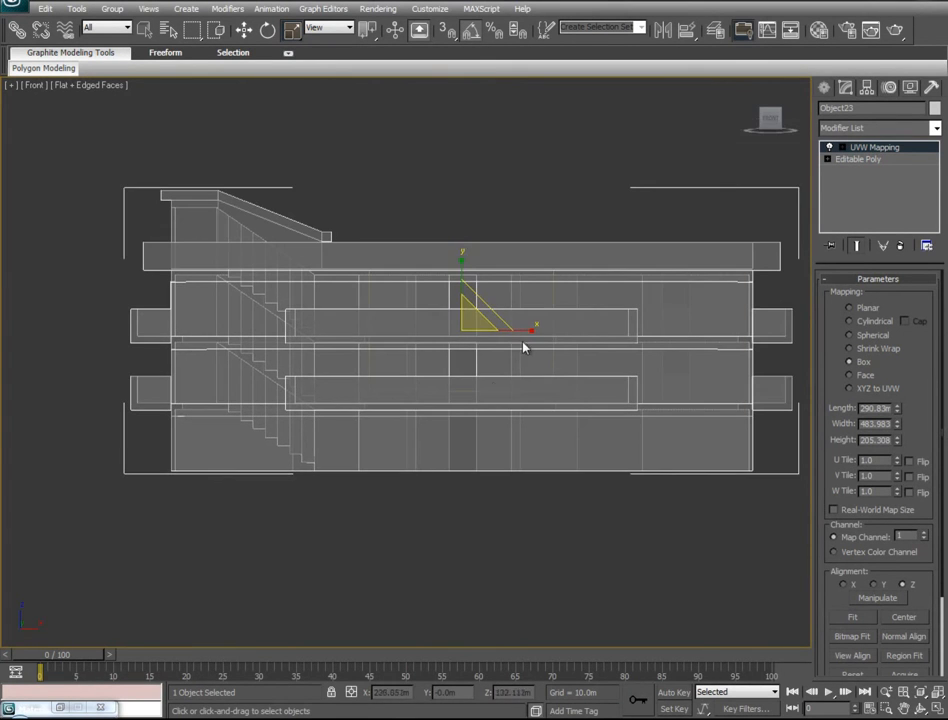
left_click_drag(533, 328, 511, 334)
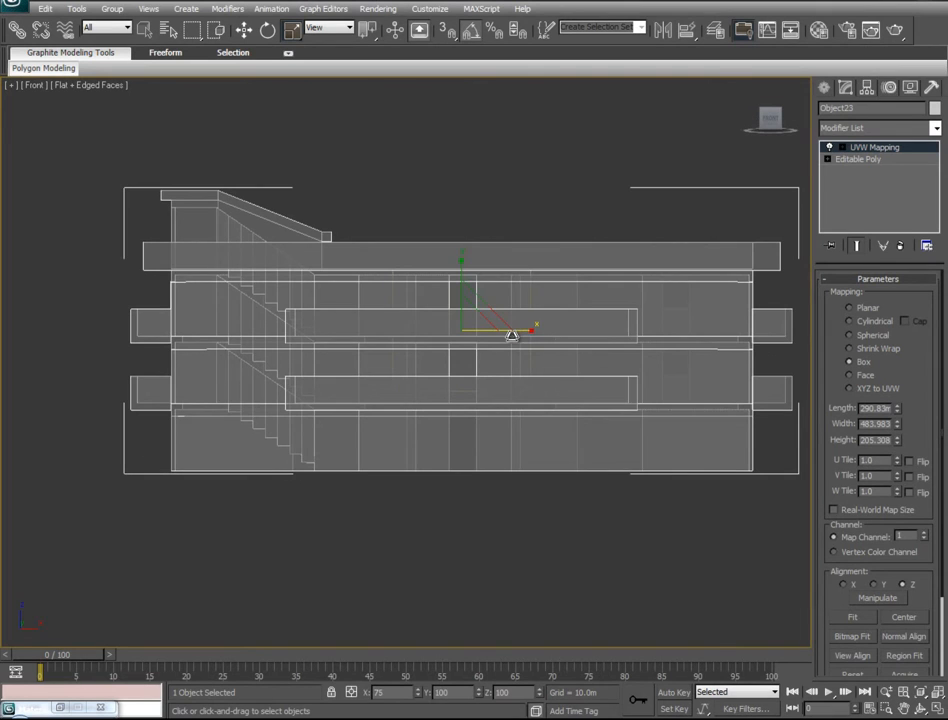
Step: Narrow the mapping gizmo horizontally in the left view and turn off the see-through display
key("l")
key("z")
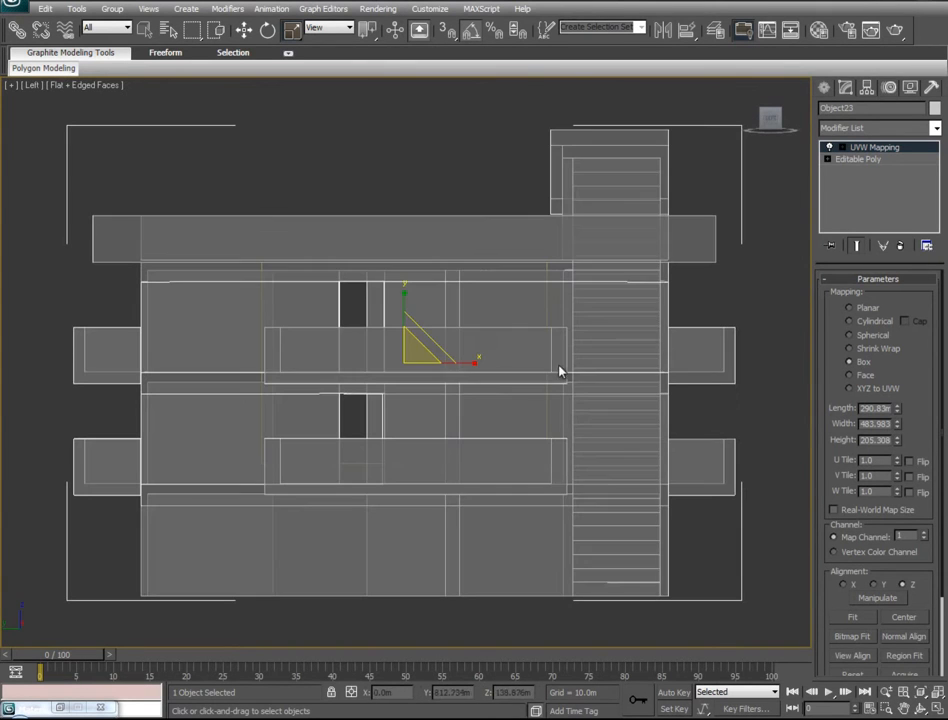
left_click_drag(474, 362, 460, 367)
key("alt+x")
Step: Examine the rescaled concrete texture around the whole building in the perspective view
middle_click_drag(550, 440, 567, 451, "alt")
key("z")
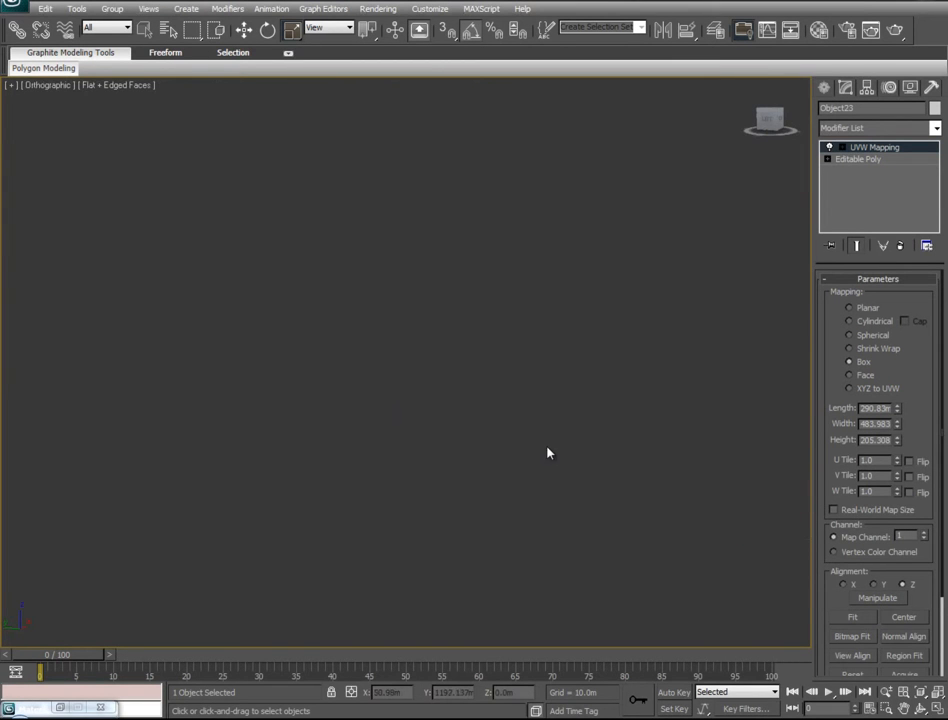
key("p")
scroll(529, 432, "up", 6)
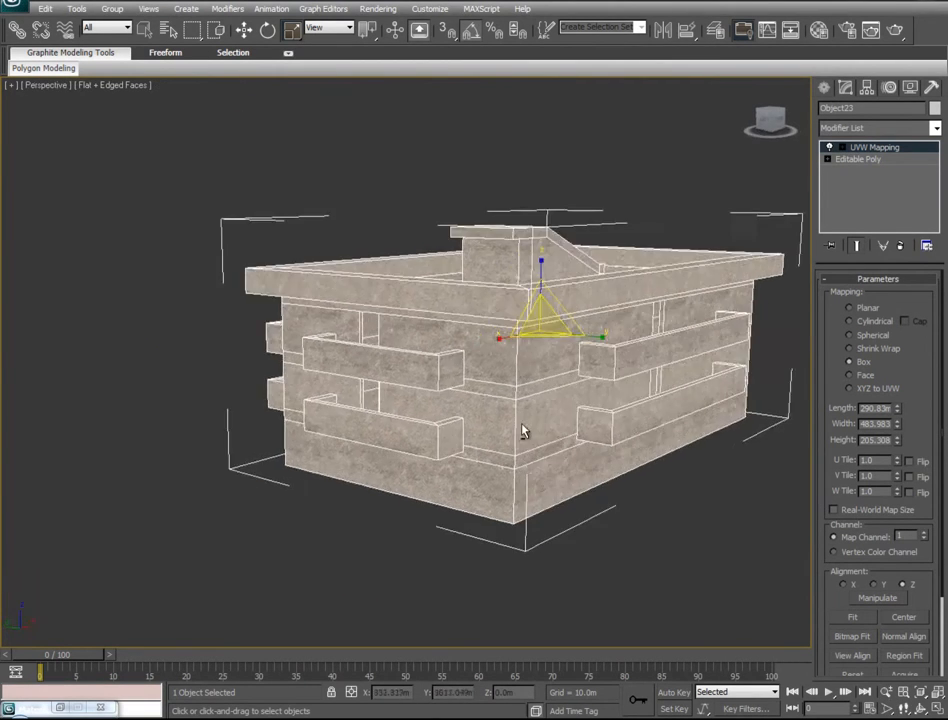
middle_click_drag(564, 414, 577, 418, "alt")
scroll(529, 434, "down", 4)
middle_click_drag(302, 385, 766, 423, "alt")
middle_click_drag(182, 427, 612, 366, "alt")
middle_click_drag(345, 391, 620, 357, "alt")
scroll(620, 357, "down", 5)
key("r")
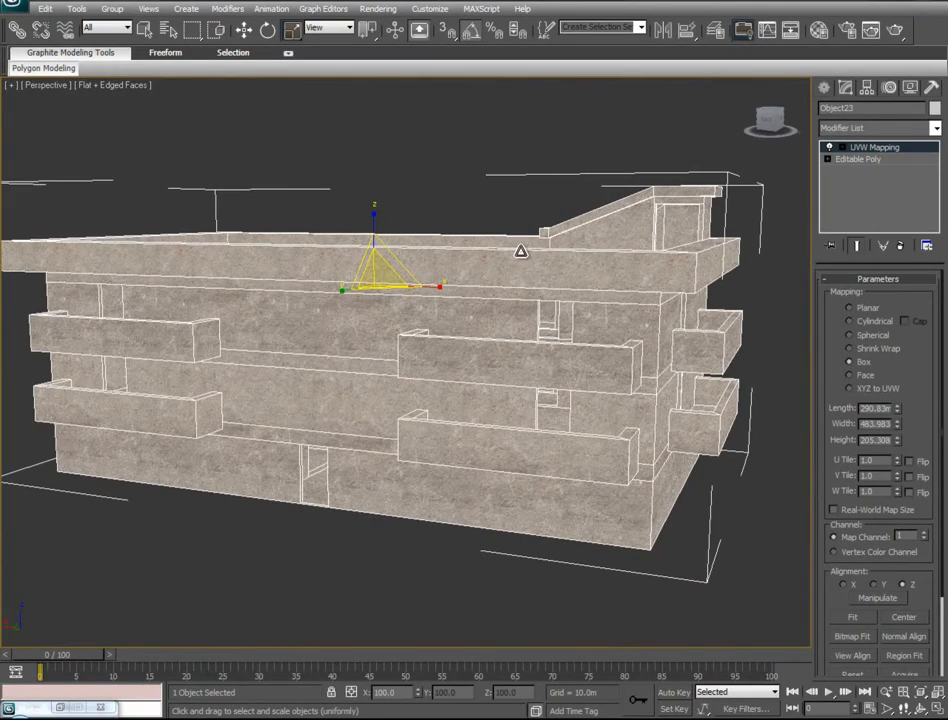
Step: Collapse the UVW Mapping modifier into the Editable Poly, choosing not to show the collapse warning again
right_click(872, 150)
left_click(815, 278)
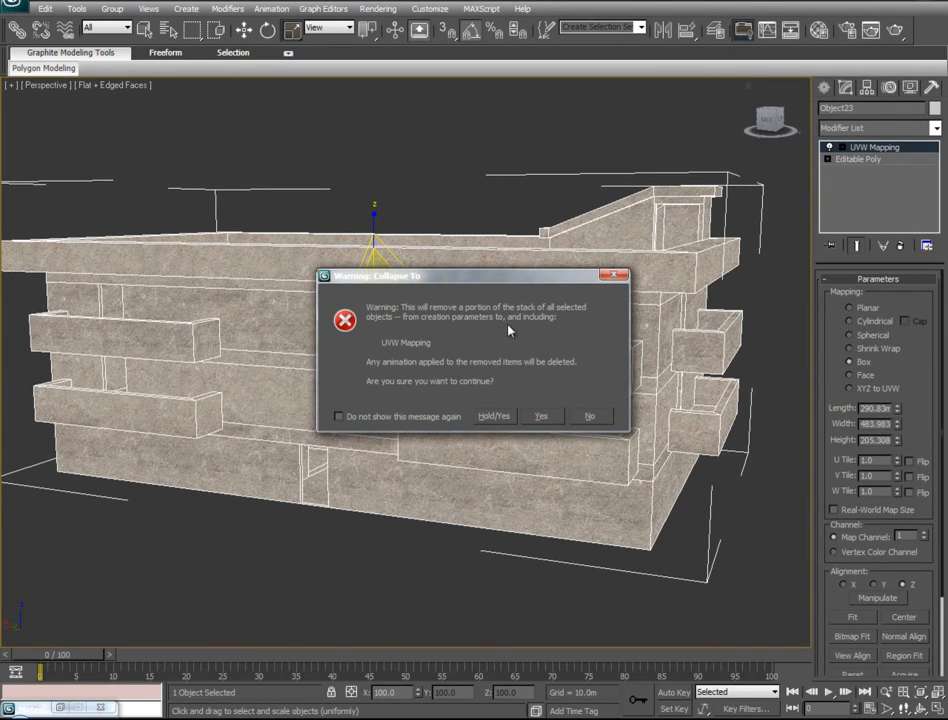
left_click(339, 416)
left_click(541, 416)
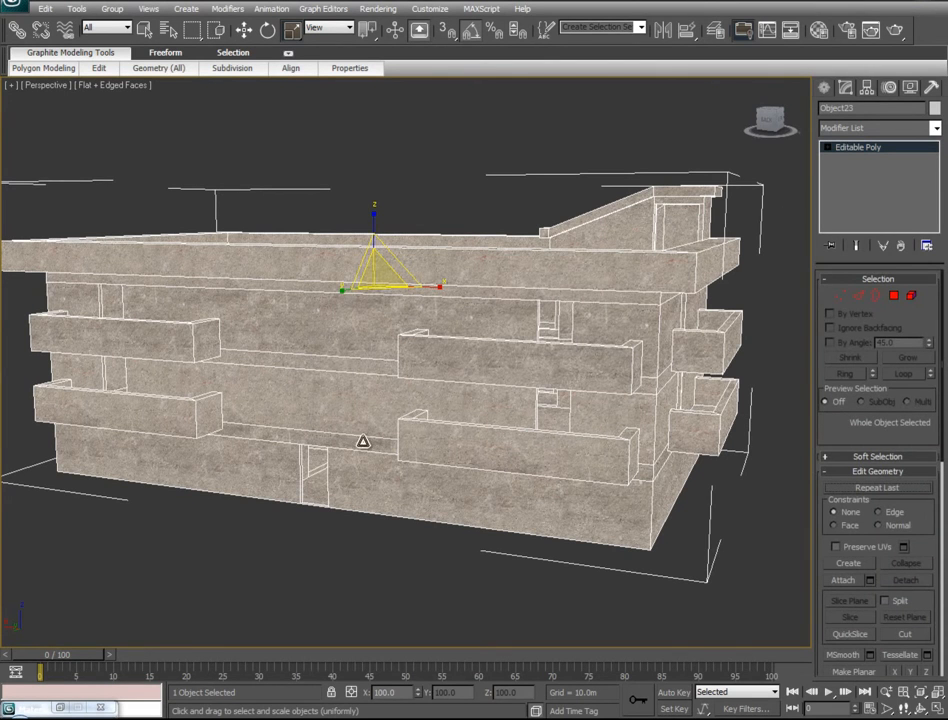
Step: Reopen the Material Editor, check the Concrete#21 sub-material with ID 2, and return to the parent material
key("m")
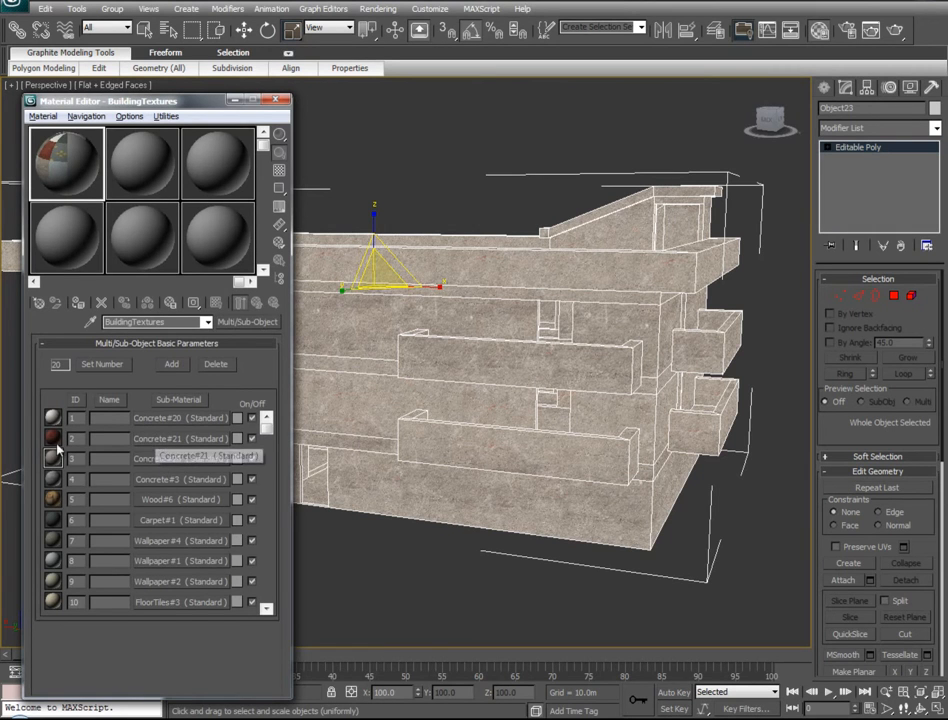
left_click(156, 438)
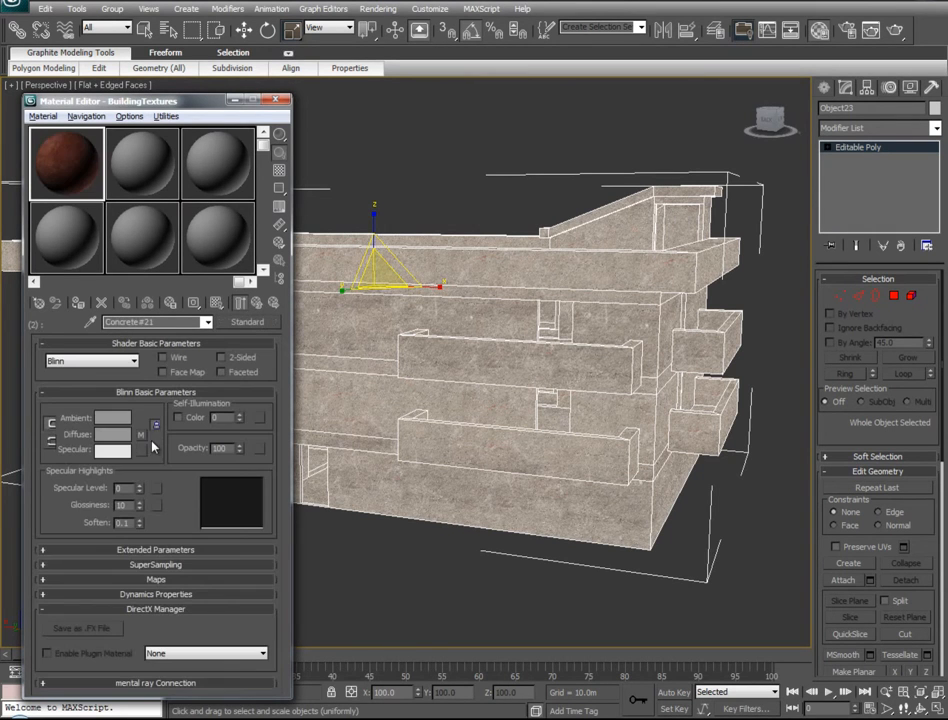
left_click(256, 303)
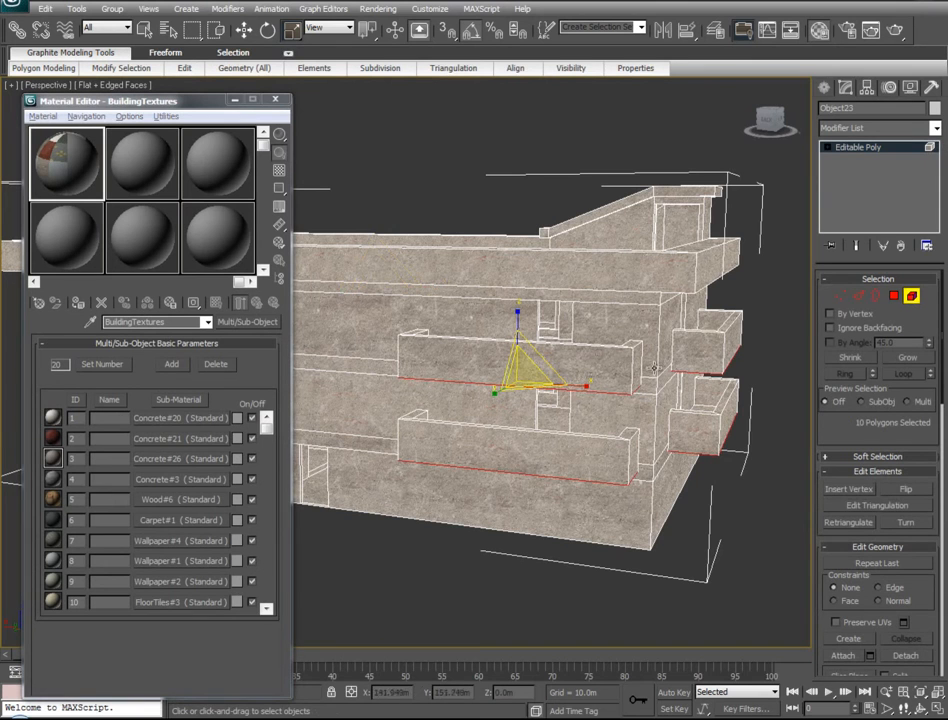
Step: Select the paired balcony elements on two adjoining facades, keeping the main building element out of the selection
left_click(703, 338, "ctrl")
left_click(718, 434, "ctrl")
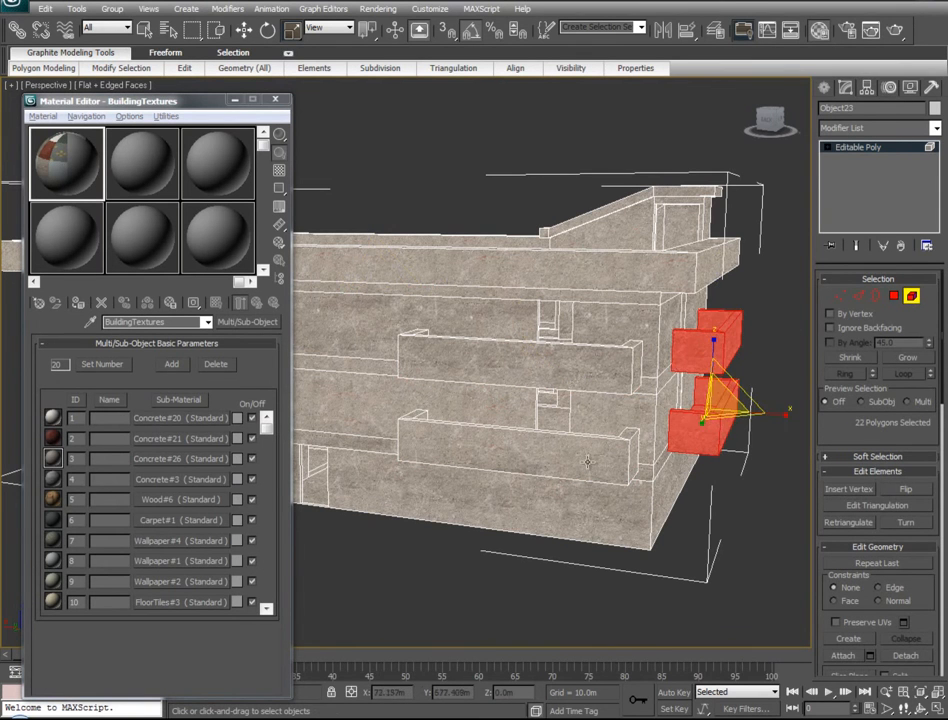
left_click(586, 459, "ctrl")
left_click(557, 369, "ctrl")
middle_click_drag(460, 467, 627, 490, "alt")
left_click(455, 350, "ctrl")
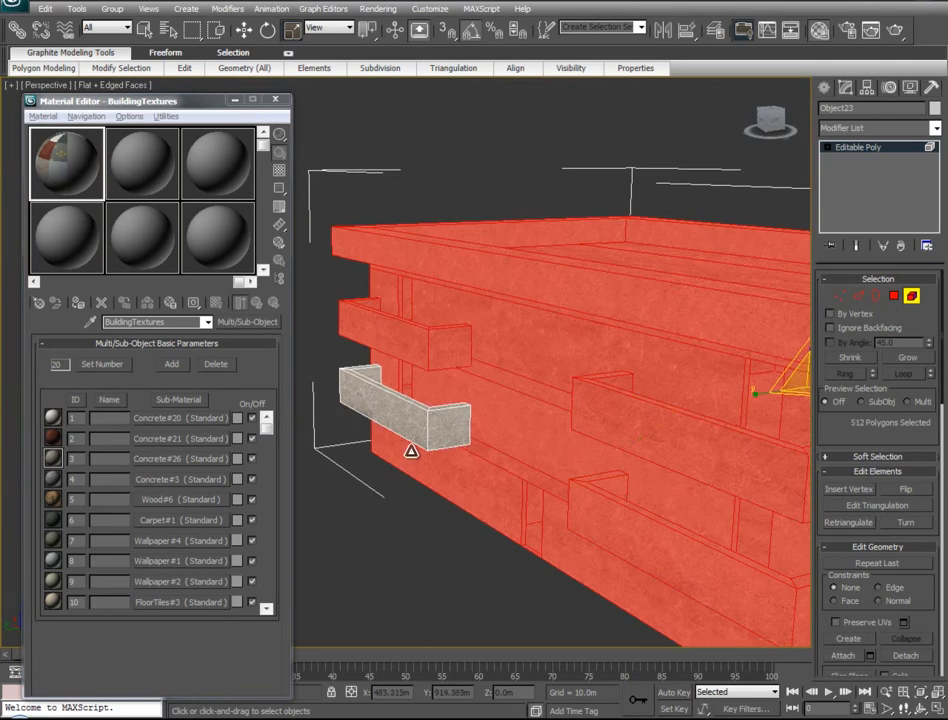
left_click(408, 423, "ctrl")
middle_click_drag(412, 486, 196, 508, "alt")
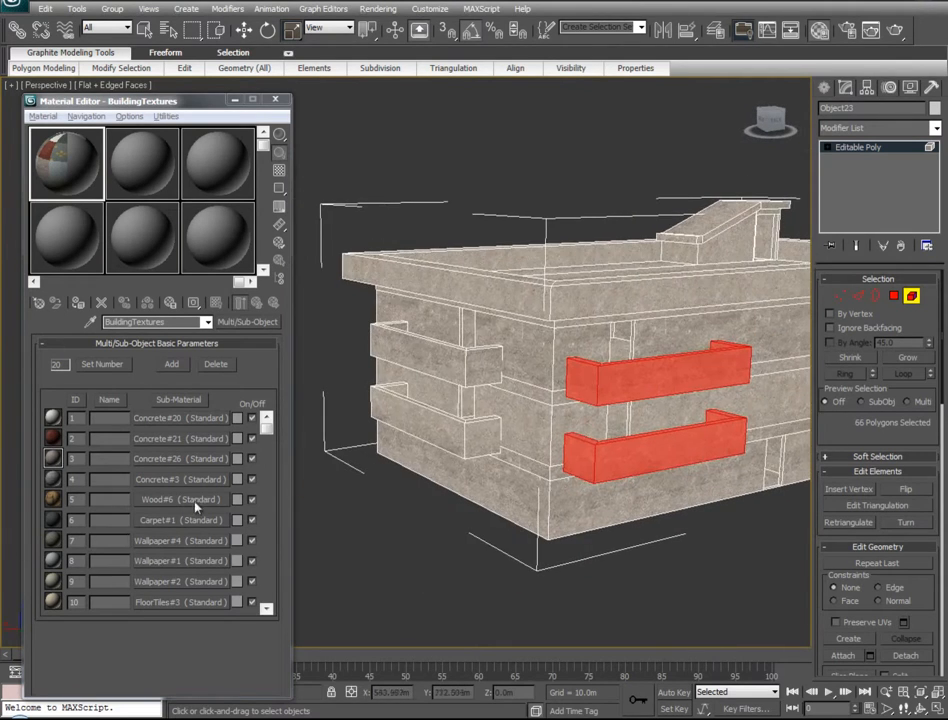
Step: Add the upper and lower balcony elements of the remaining facades to the selection
left_click(370, 330, "ctrl")
left_click(372, 412, "ctrl")
middle_click_drag(372, 412, 297, 494, "alt")
left_click(390, 350, "ctrl")
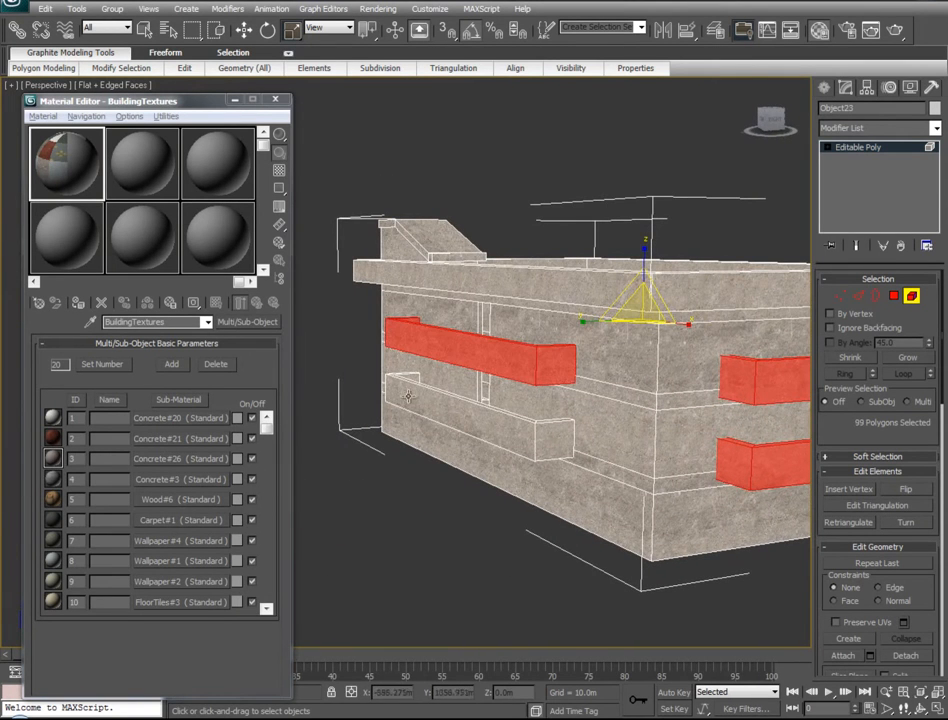
left_click(407, 410, "ctrl")
middle_click_drag(363, 521, 357, 556, "alt")
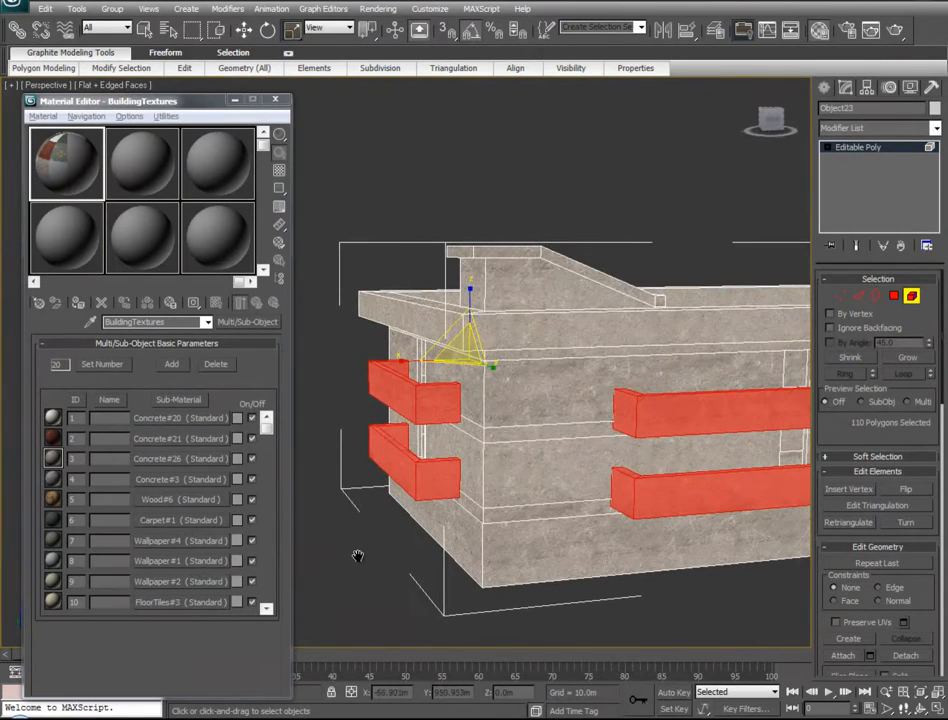
Step: Apply the Concrete#21 sub-material with ID 2 to the selected balconies, then clear the selection and inspect the texture
mouse_move(135, 447)
left_mouse_down()
mouse_move(293, 460)
mouse_move(415, 400)
mouse_move(466, 455)
left_mouse_up()
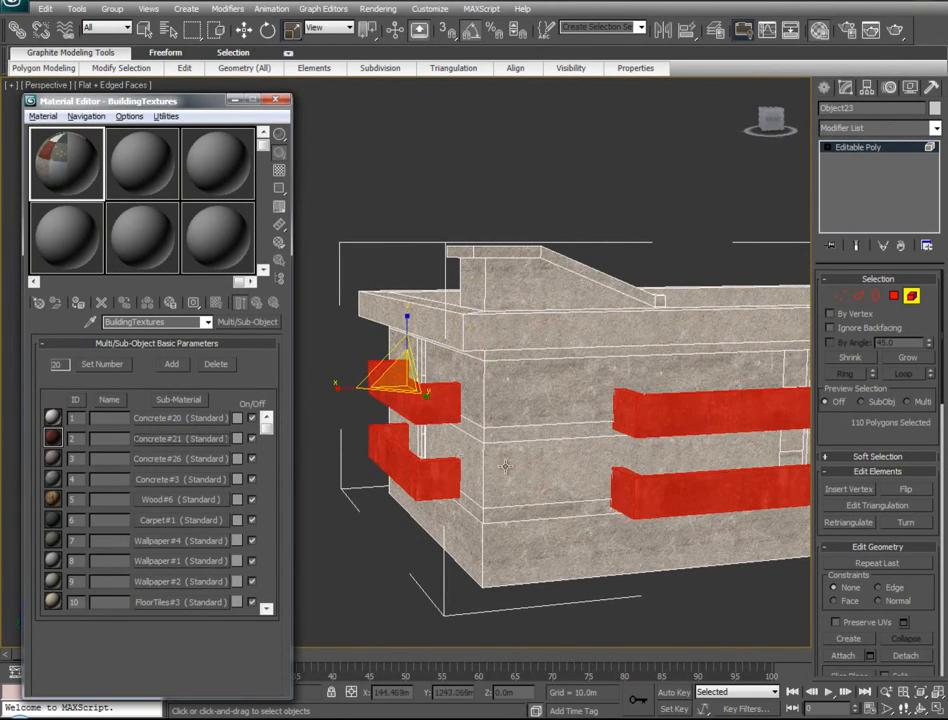
middle_click_drag(535, 489, 509, 487, "alt")
left_click(232, 101)
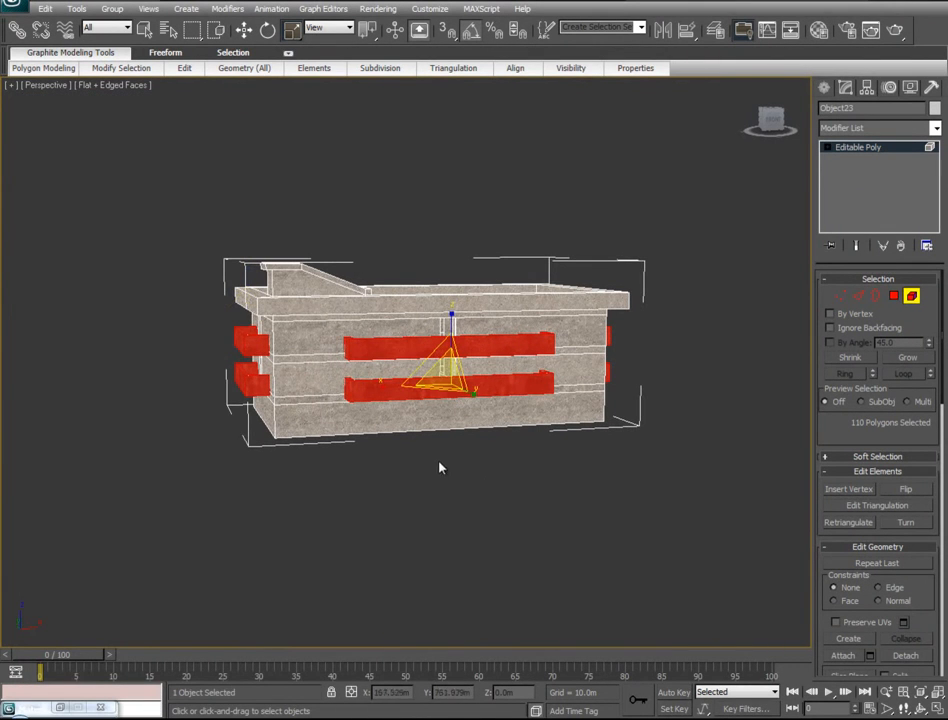
left_click(476, 461)
middle_click_drag(466, 455, 612, 380, "alt")
scroll(484, 470, "up", 5)
scroll(478, 468, "down", 4)
scroll(470, 466, "up", 1)
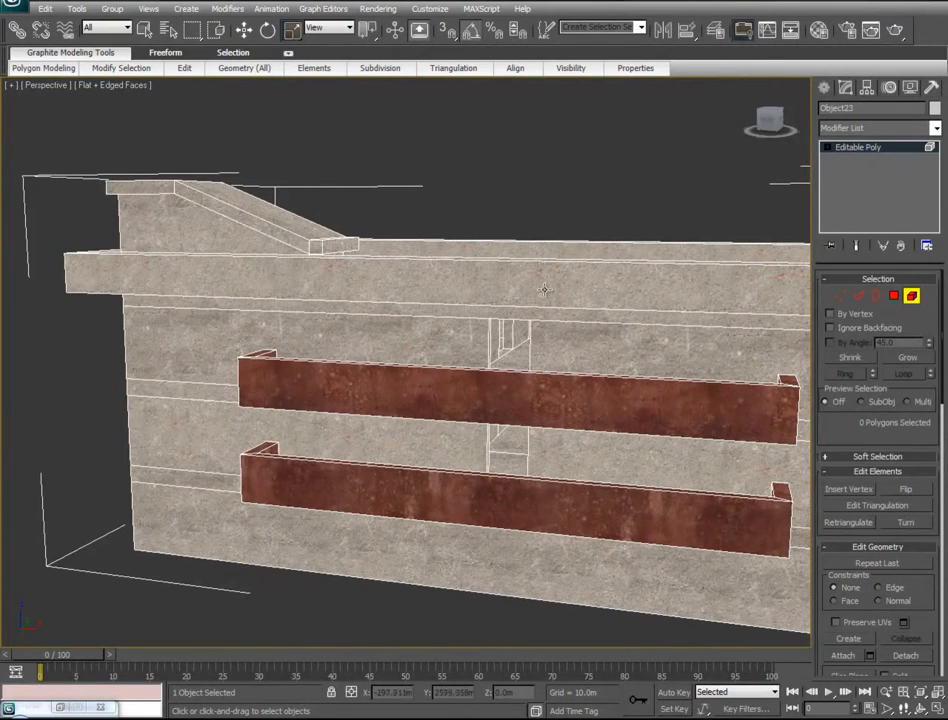
Step: Reopen the Material Editor, check the Concrete#20 sub-material with ID 1, and return to the parent material
key("m")
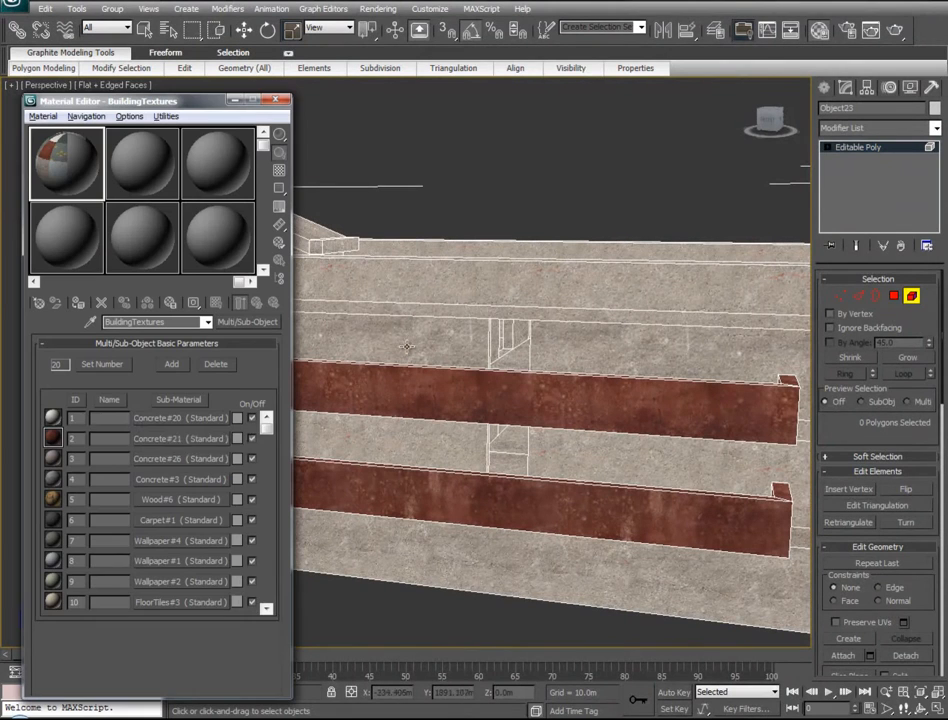
left_click(143, 424)
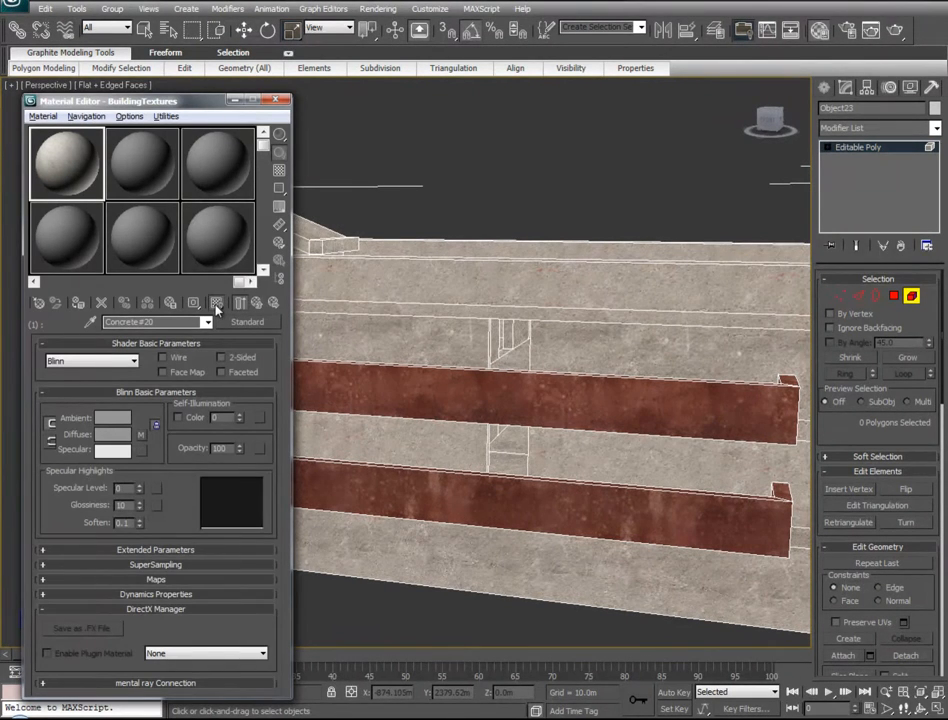
left_click(257, 304)
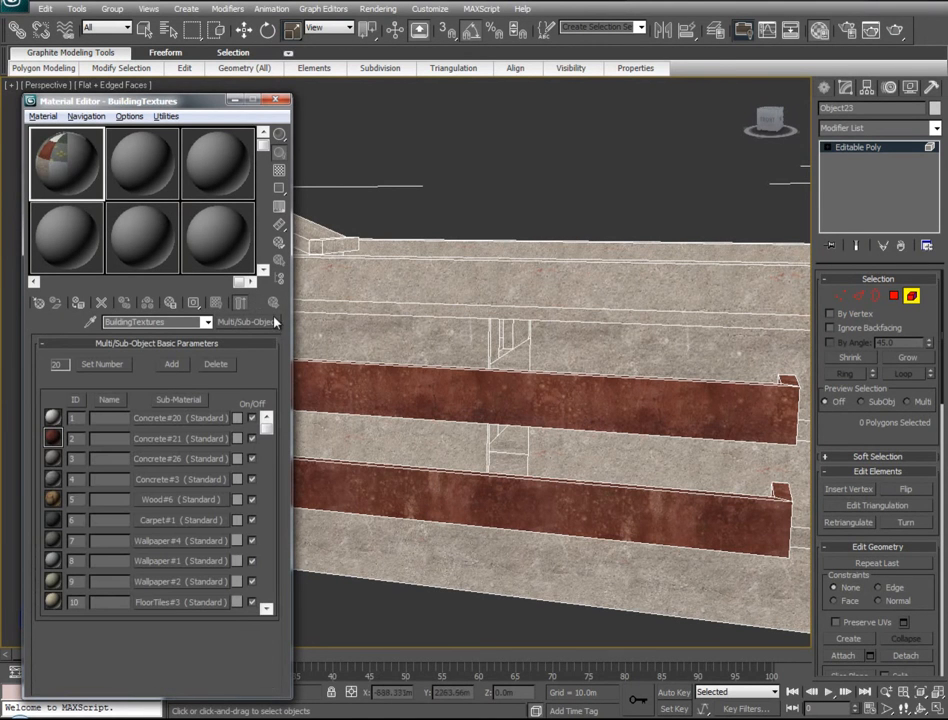
Step: At polygon level, select the outer and top faces of the roof parapet around the first corner
left_click(893, 296)
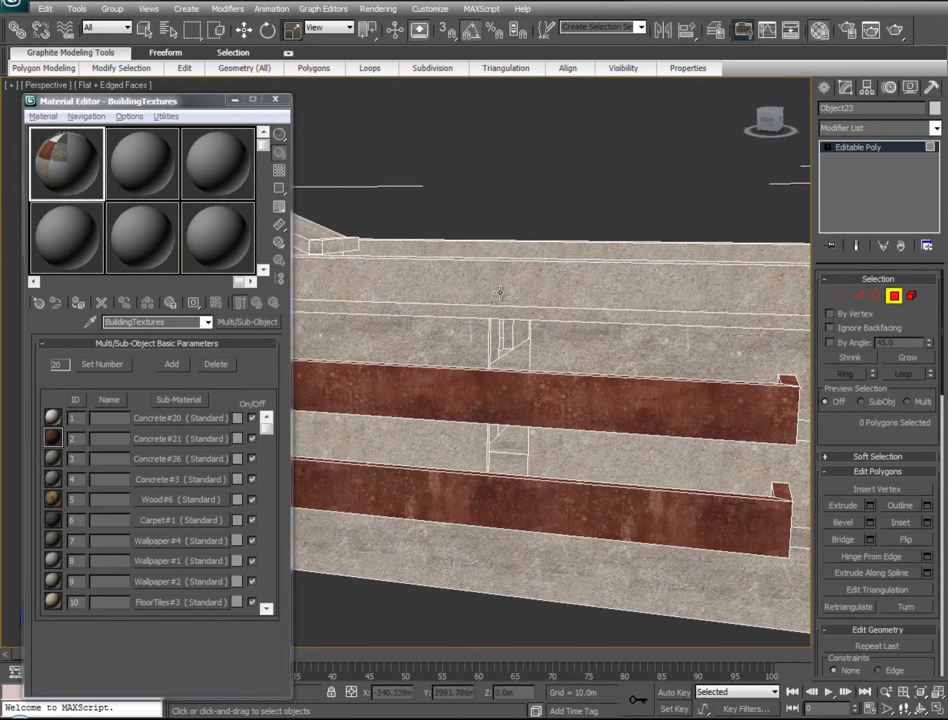
left_click(432, 288)
middle_click_drag(370, 405, 746, 550)
left_click(490, 402, "ctrl")
left_click(480, 376, "ctrl")
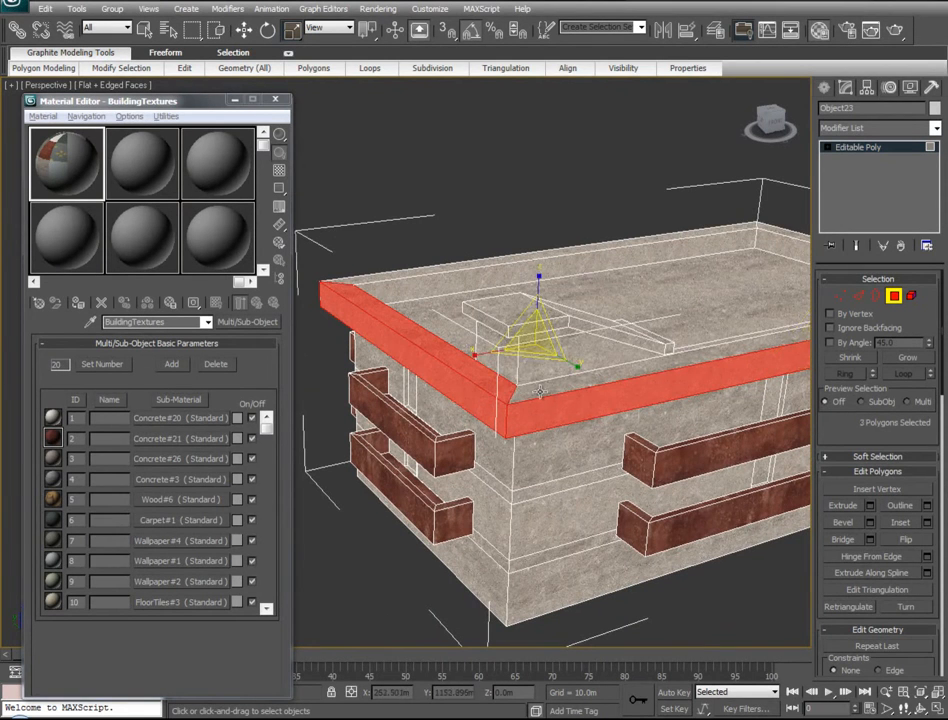
left_click(541, 391, "ctrl")
left_click(345, 285, "ctrl")
Step: Add the remaining outer, top and underside faces of the roof parapet to the polygon selection
middle_click_drag(381, 430, 884, 354, "alt")
left_click(606, 333, "ctrl")
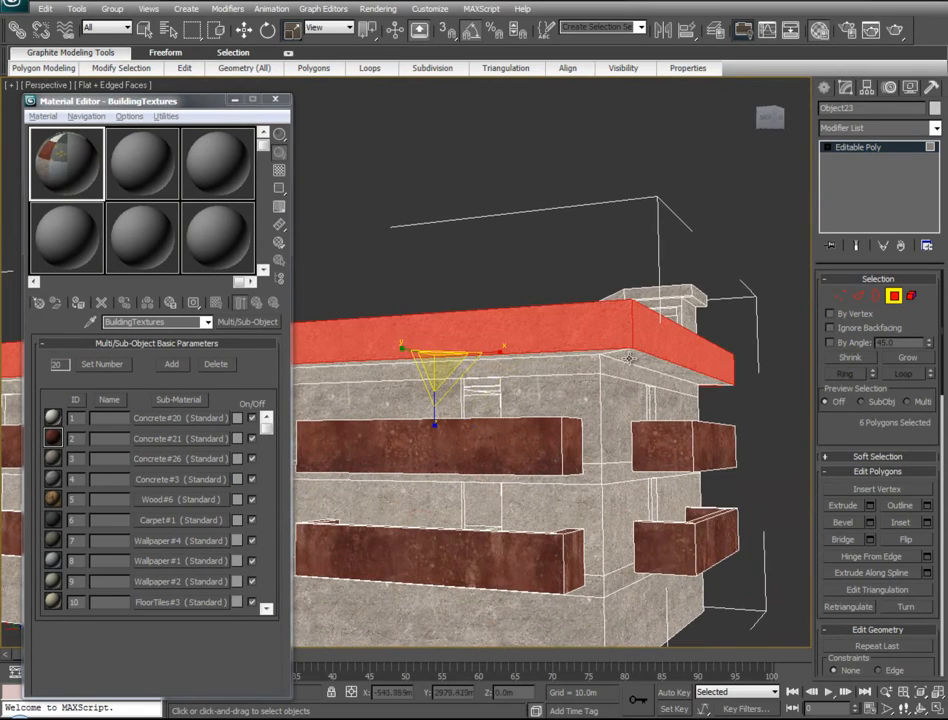
left_click(630, 358, "ctrl")
left_click(587, 354, "ctrl")
middle_click_drag(466, 482, 154, 468, "alt")
left_click(510, 311, "ctrl")
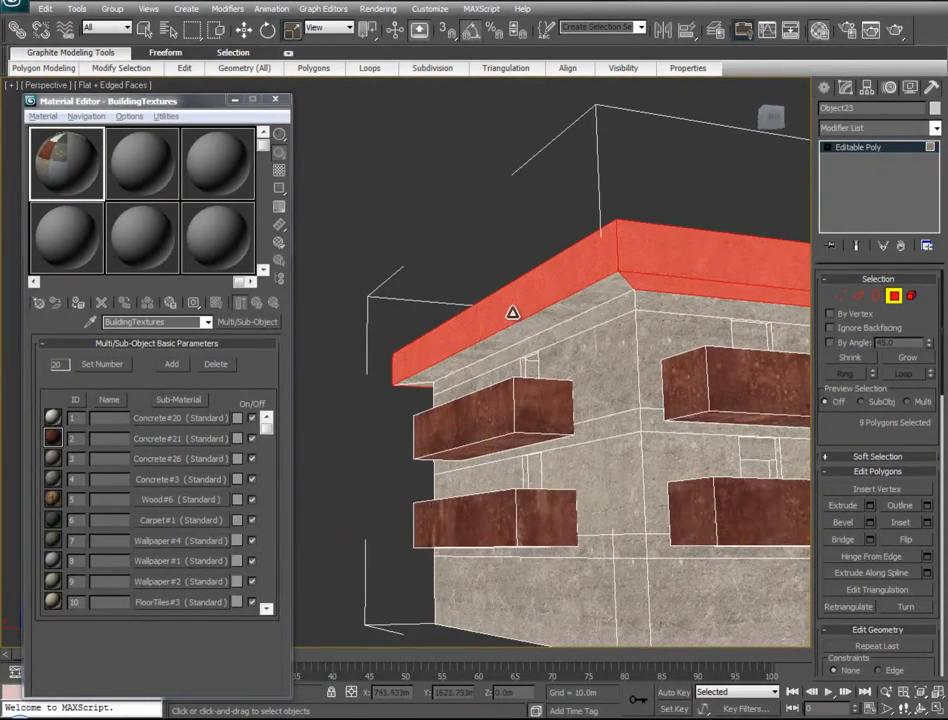
middle_click_drag(430, 331, 397, 385, "alt")
left_click(380, 452, "ctrl")
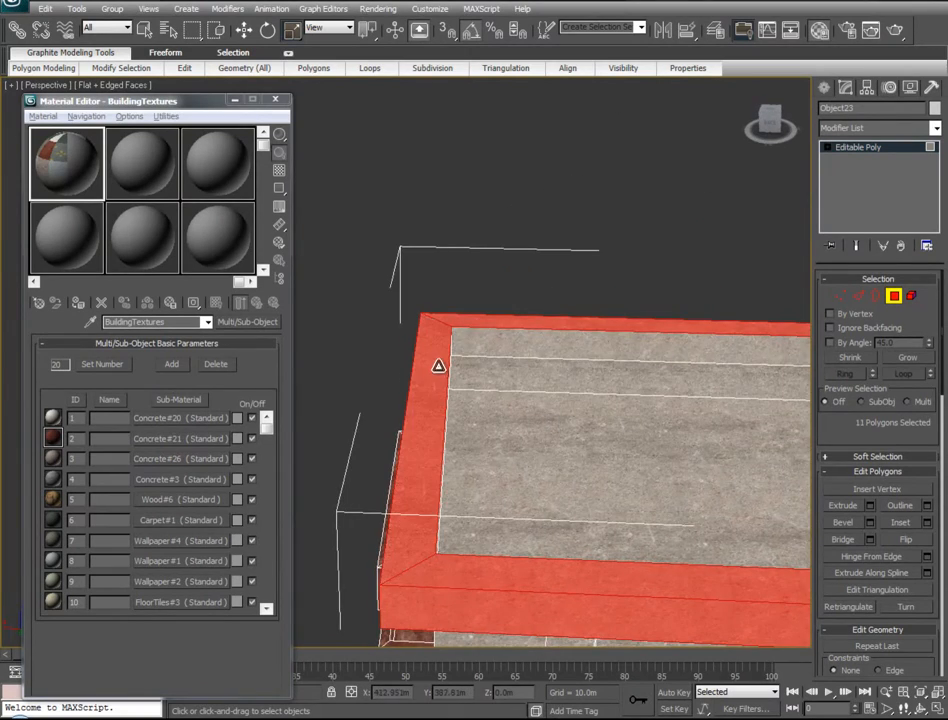
middle_click_drag(380, 452, 524, 316, "alt")
middle_click_drag(443, 312, 259, 434, "alt")
Step: Add the edge and top faces at the low end of the stairwell's sloped roof to the selection
scroll(485, 468, "up", 3)
scroll(487, 468, "up", 1)
left_click(528, 507, "ctrl")
left_click(504, 493, "ctrl")
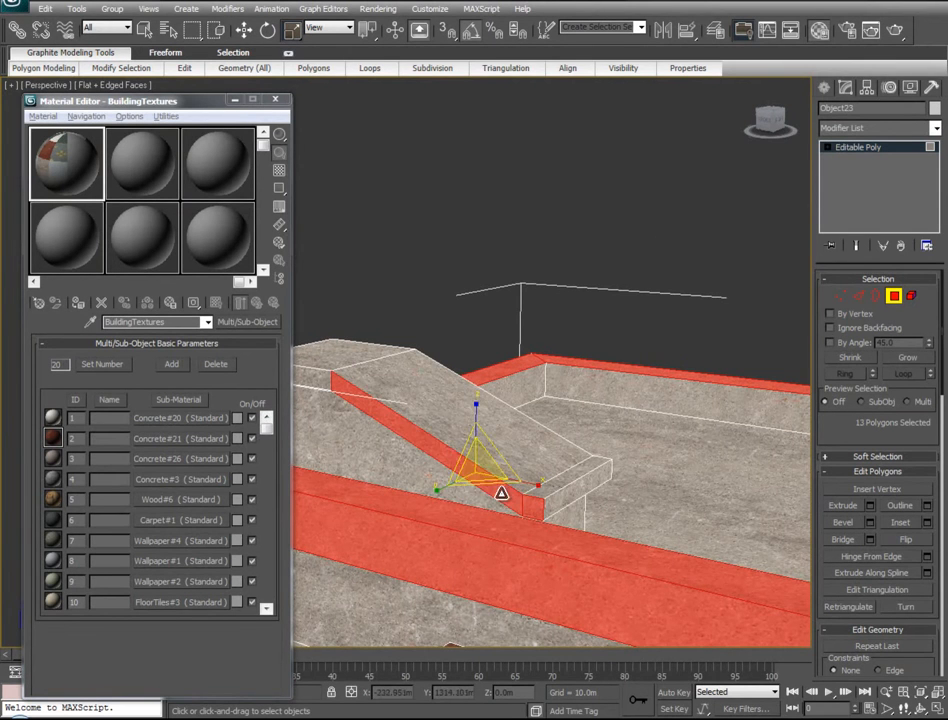
left_click(555, 469, "ctrl")
left_click(566, 484, "ctrl")
left_click(570, 489, "ctrl")
Step: Add the remaining top and edge faces of the stairwell roof slab to the selection
middle_click_drag(630, 489, 625, 297, "alt")
middle_click_drag(678, 323, 216, 418)
left_click(577, 304, "ctrl")
left_click(737, 241, "ctrl")
key("ctrl+s")
middle_click_drag(595, 292, 180, 457)
left_click(487, 307, "ctrl")
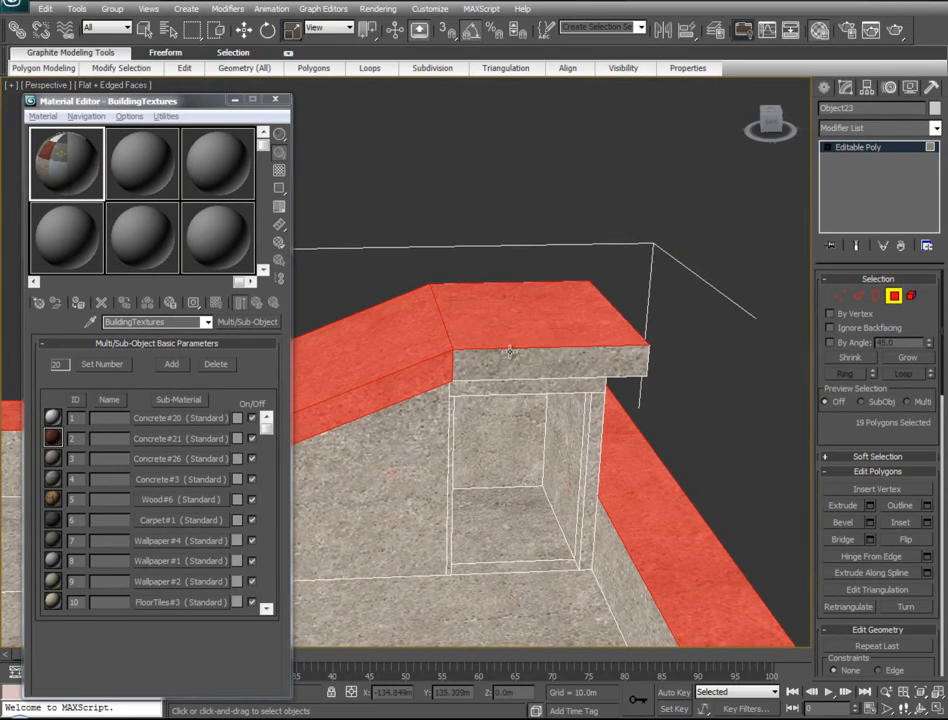
left_click(601, 366, "ctrl")
middle_click_drag(601, 366, 305, 355, "alt")
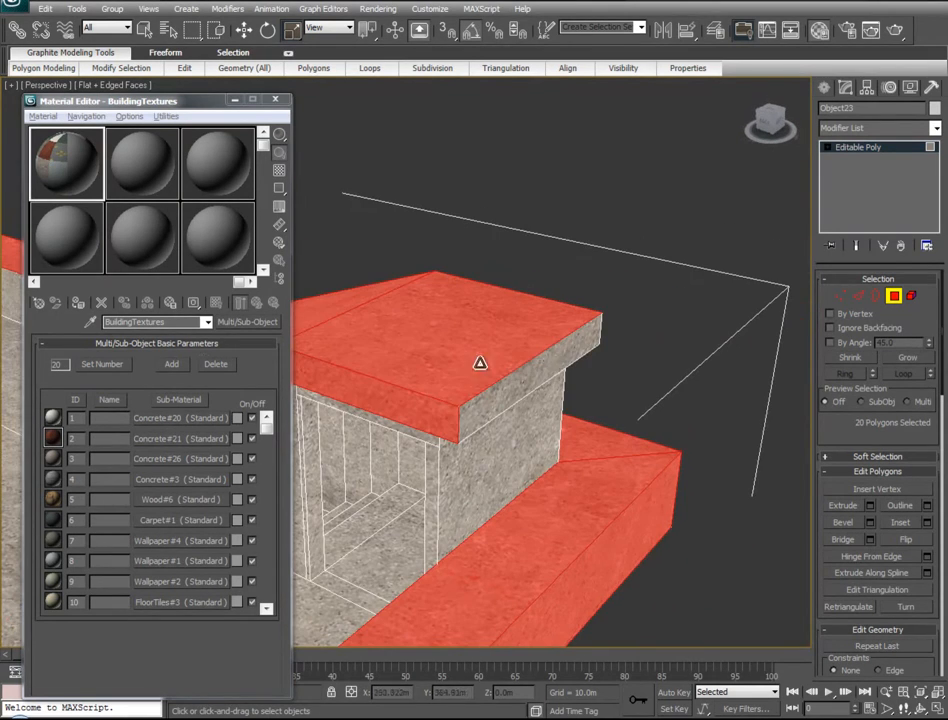
left_click(555, 362, "ctrl")
middle_click_drag(619, 360, 393, 260, "alt")
left_click(591, 565, "ctrl")
Step: Apply the Concrete#20 sub-material with ID 1 to the selected parapet and stairwell roof faces, then leave polygon level and inspect it
scroll(478, 517, "down", 5)
middle_click_drag(443, 520, 574, 513, "alt")
left_click_drag(52, 420, 456, 453)
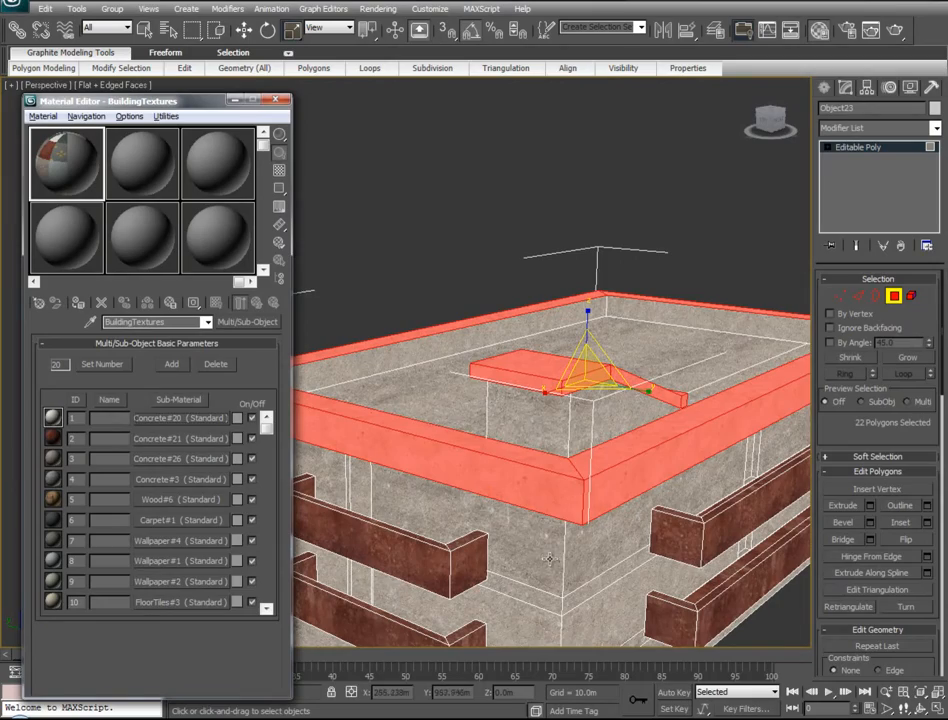
left_click(237, 104)
key("4")
scroll(237, 200, "up", 5)
middle_click_drag(237, 200, 246, 279, "alt")
scroll(419, 376, "down", 5)
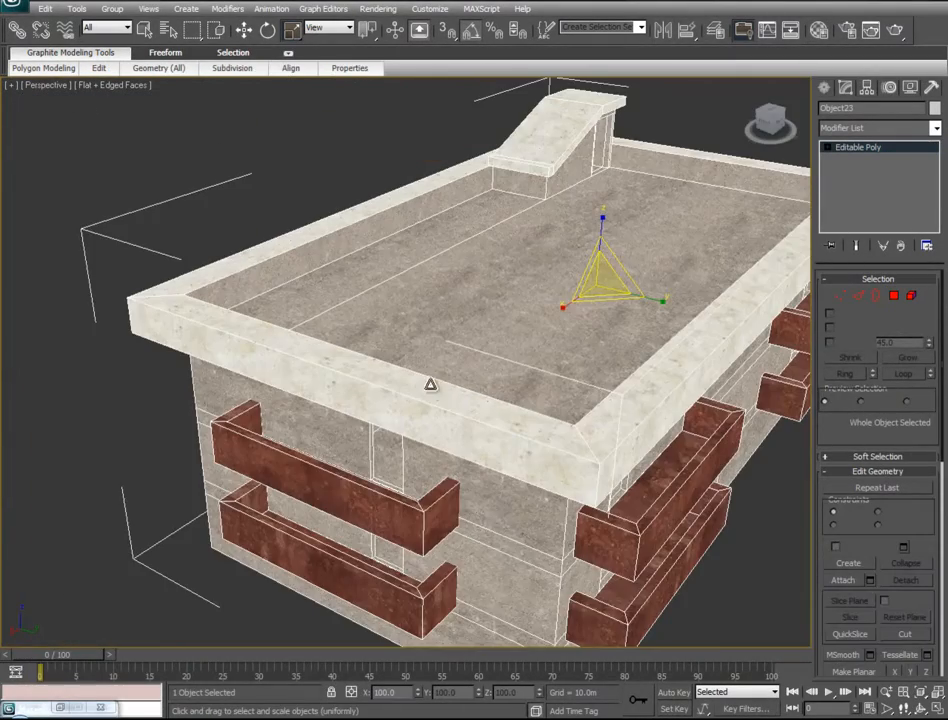
middle_click_drag(497, 517, 334, 448, "alt")
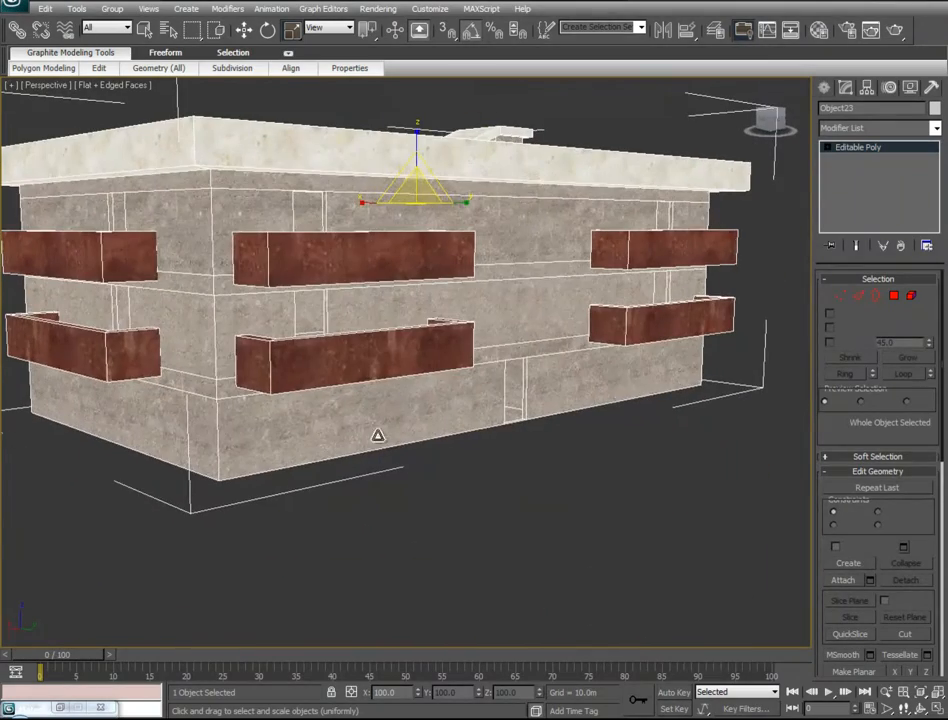
middle_click_drag(280, 400, 346, 398, "alt")
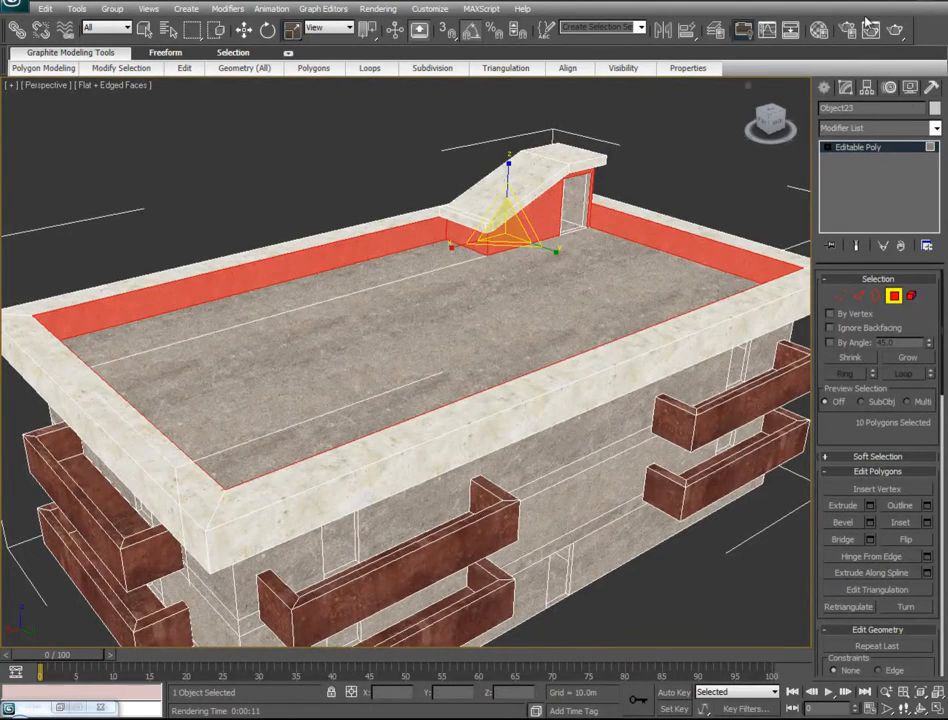
Step: Reopen the Material Editor, apply a sub-material to the selected inner parapet and stairwell walls, and clear the selection
left_click(818, 30)
left_click_drag(597, 107, 65, 114)
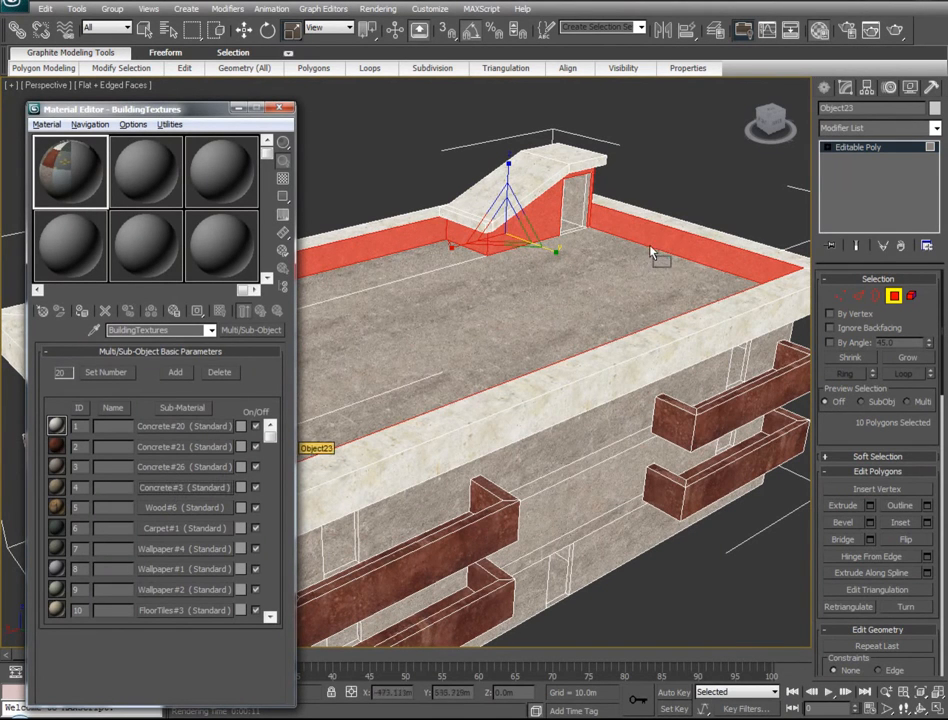
key("w")
left_click(240, 108)
left_click(299, 174)
Step: Select the upper and lower floor band polygons between the storeys on the first two facades
scroll(298, 411, "down", 2)
middle_click_drag(260, 436, 250, 408, "alt")
scroll(273, 405, "up", 3)
middle_click_drag(472, 432, 309, 330, "alt")
left_click(380, 340)
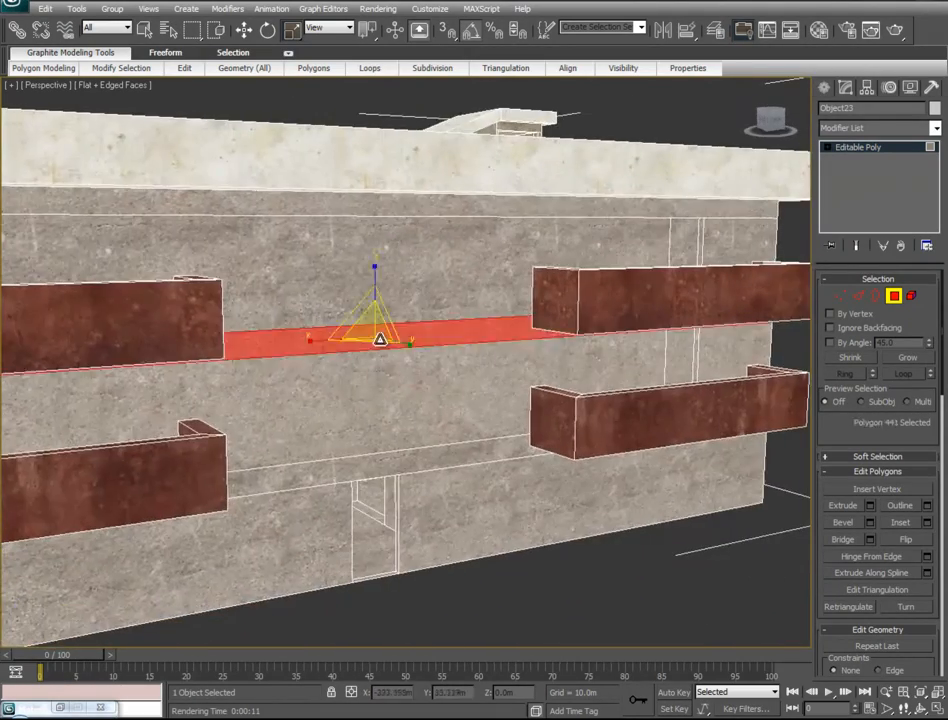
left_click(270, 478, "ctrl")
middle_click_drag(285, 500, 728, 455, "alt")
left_click(533, 291, "ctrl")
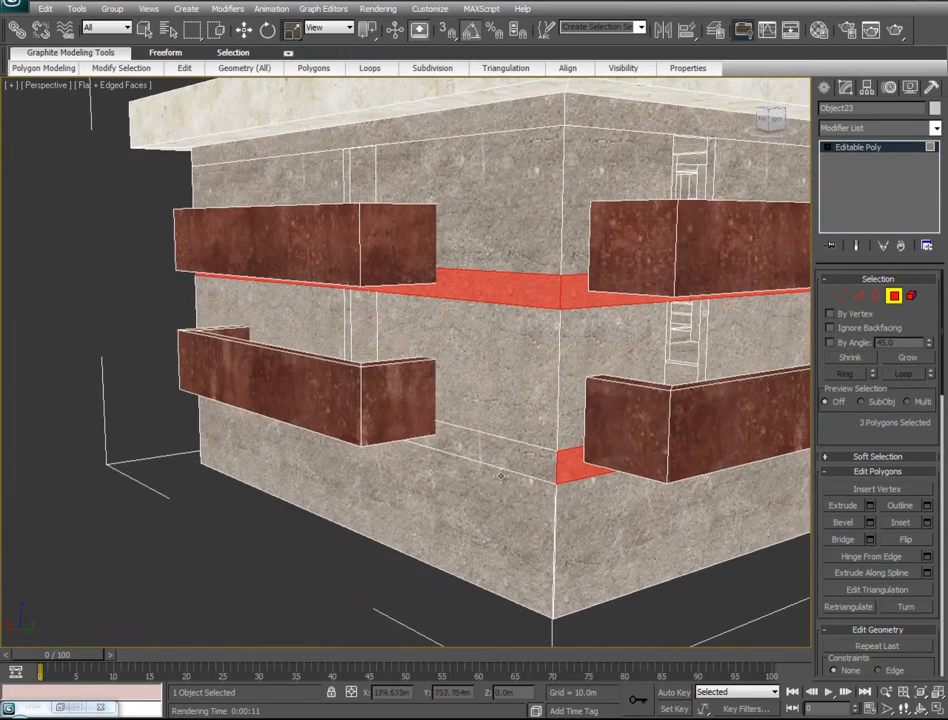
left_click(470, 450, "ctrl")
Step: Add the upper and lower floor band polygons of the remaining two facades to the selection
middle_click_drag(178, 495, 380, 495, "alt")
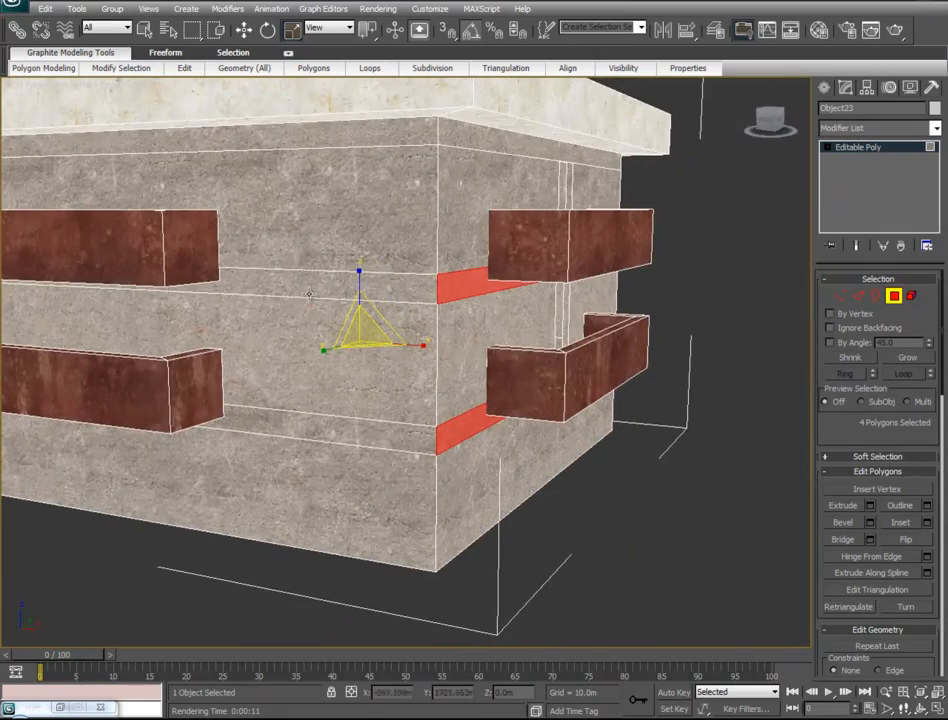
left_click(288, 431, "ctrl")
middle_click_drag(288, 431, 924, 517, "alt")
left_click(254, 244, "ctrl")
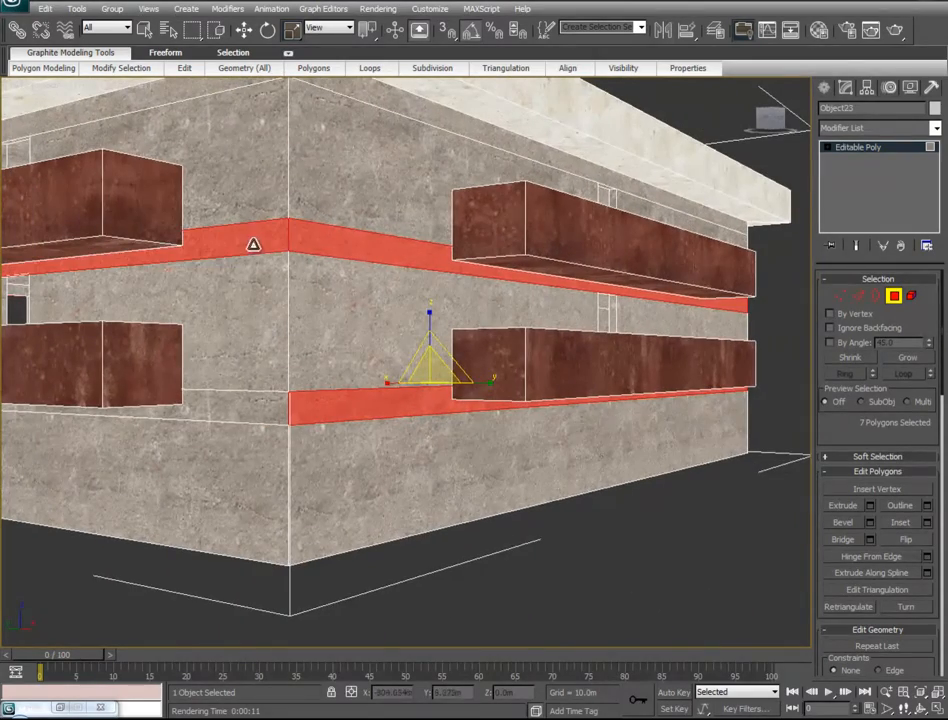
left_click(230, 401, "ctrl")
middle_click_drag(152, 366, 600, 506, "alt")
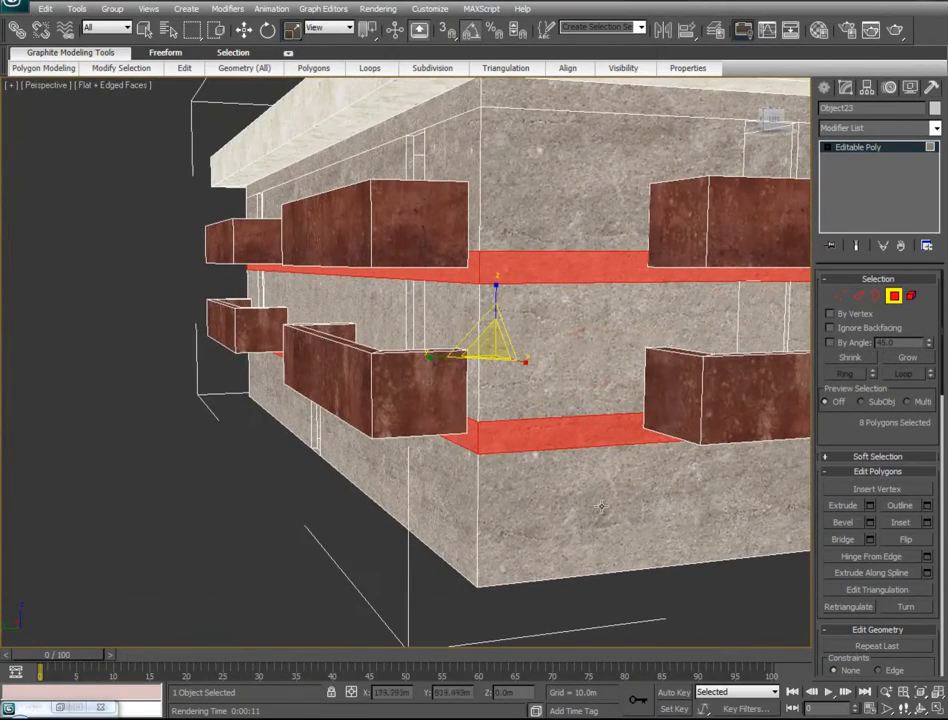
Step: Apply the Concrete#3 sub-material with ID 4 to the selected floor bands, then clear the selection and view the whole building
left_click(38, 712)
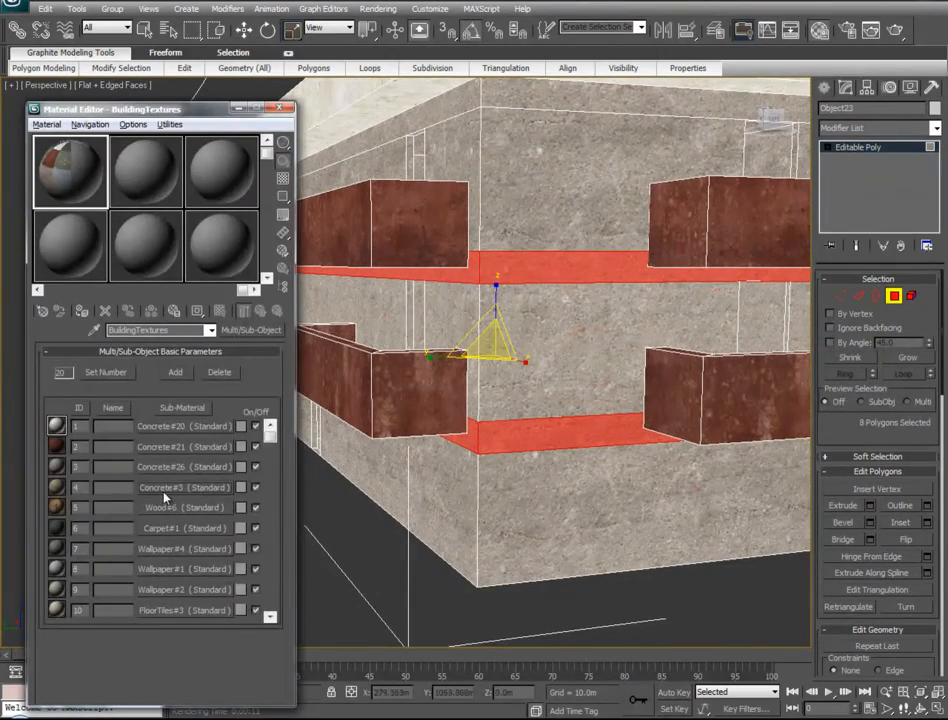
left_click(237, 108)
left_click(270, 527)
middle_click_drag(222, 498, 606, 472, "alt")
scroll(606, 472, "down", 5)
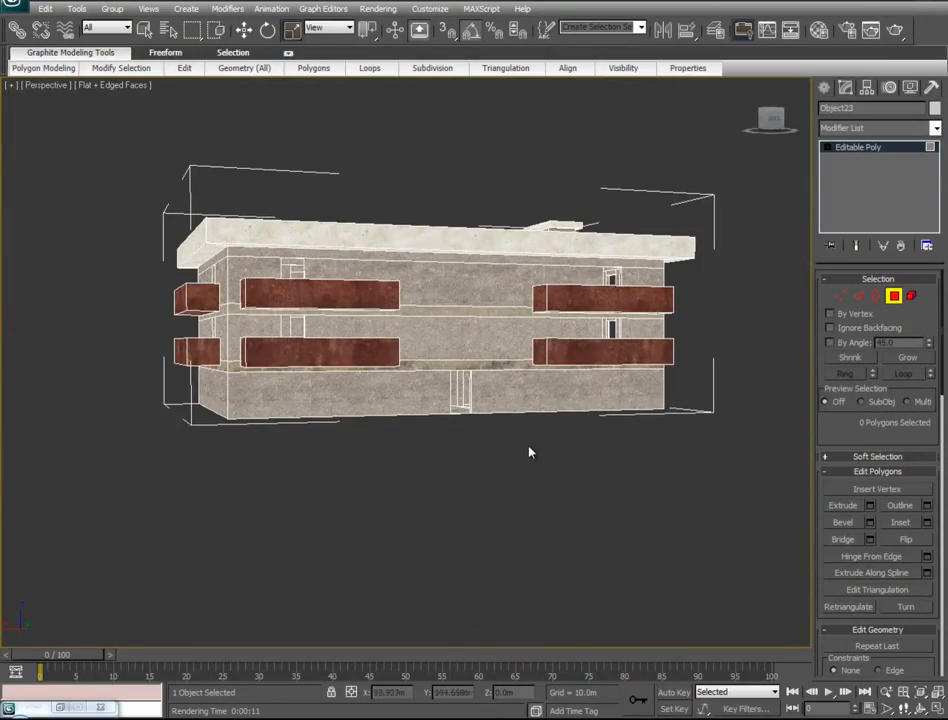
Step: Undo the deselection to restore the floor band polygons as the active selection
scroll(461, 434, "up", 5)
key("ctrl+z")
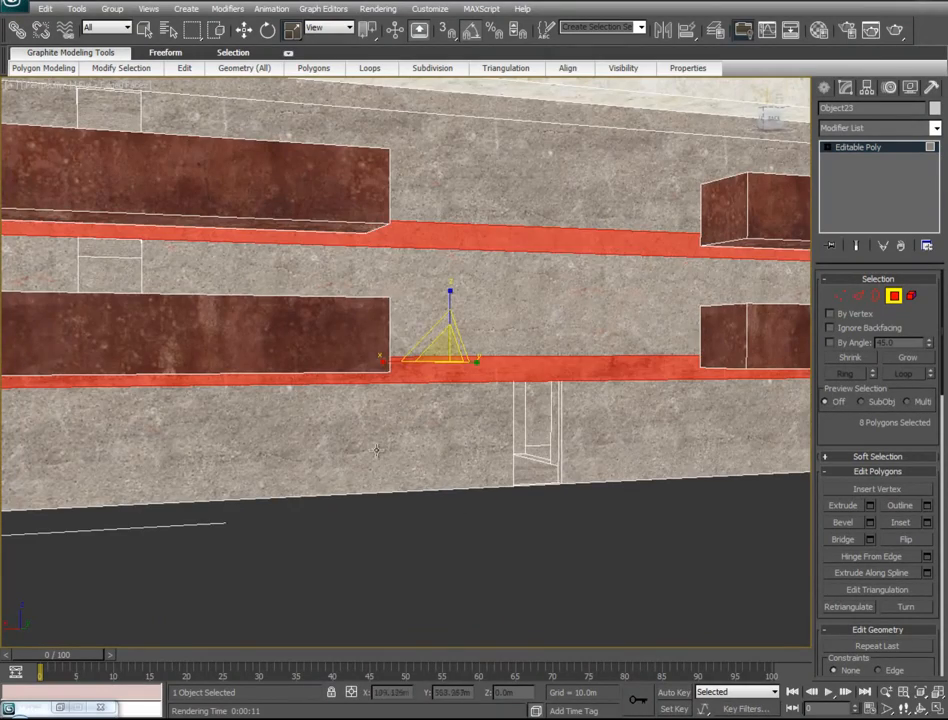
middle_click_drag(341, 459, 470, 463, "alt")
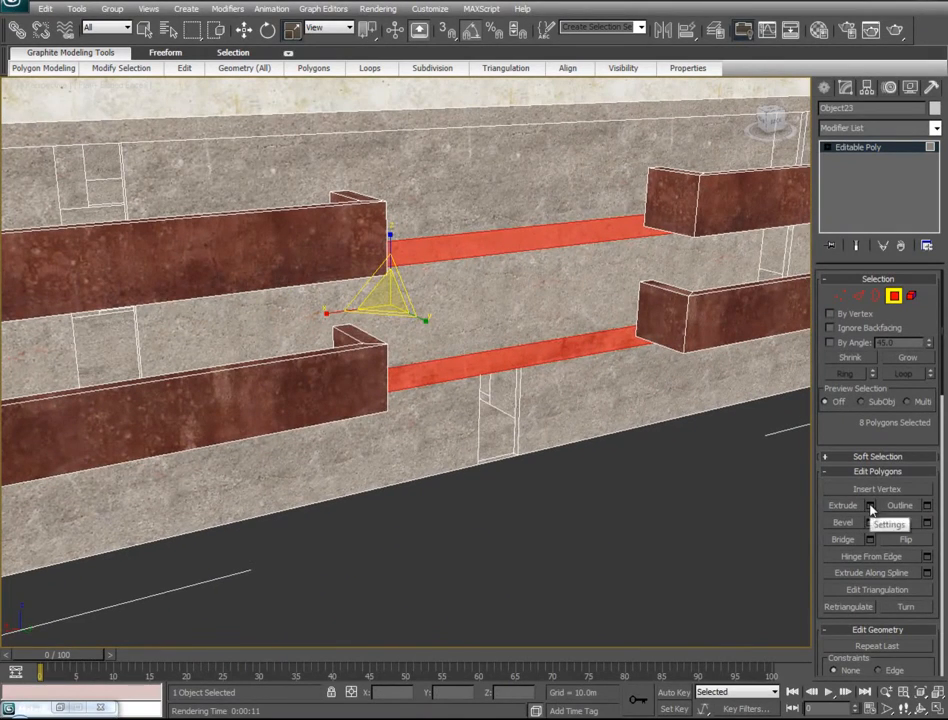
Step: Extrude the selected floor band polygons with a height of 0 and scale the new faces slightly outward in the horizontal plane
left_click(870, 506)
type("0")
key("Return")
left_click(538, 398)
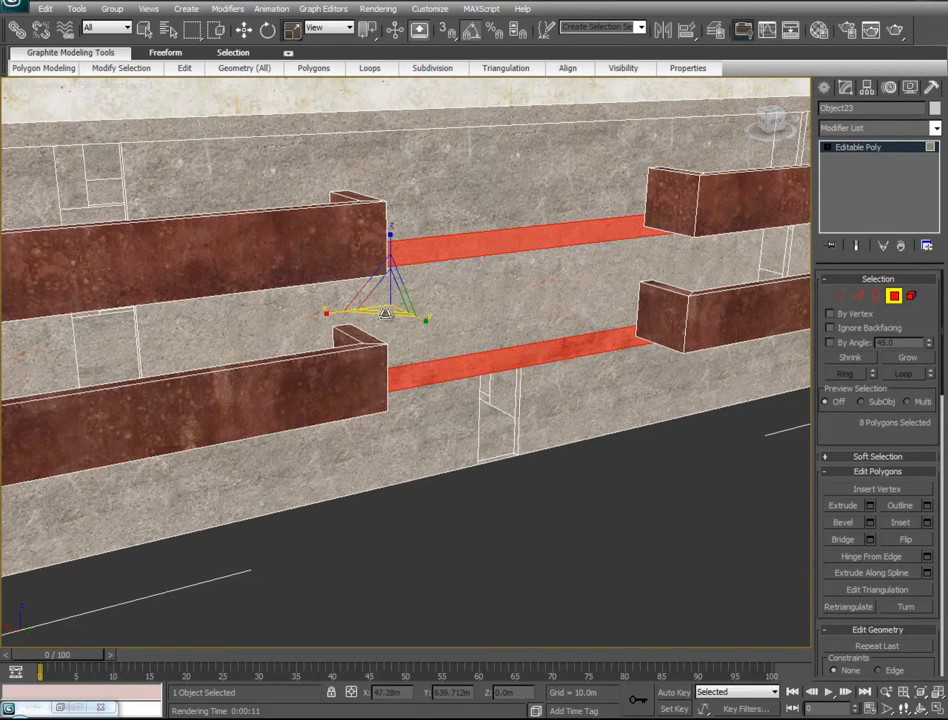
left_click_drag(385, 315, 410, 323)
middle_click_drag(410, 323, 475, 436, "alt")
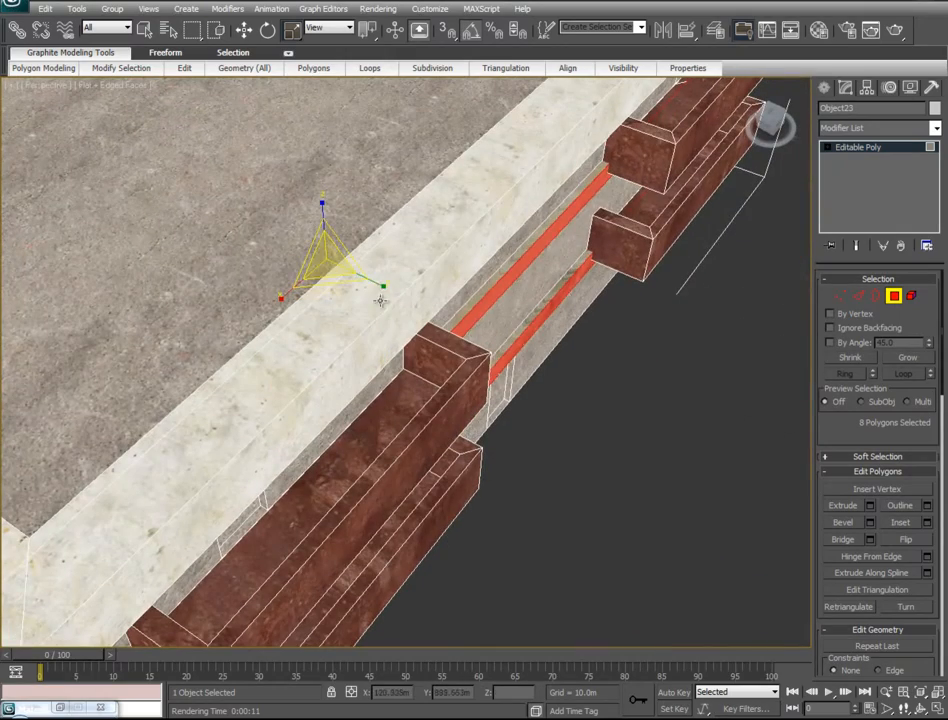
Step: Scale the selected floor band faces slightly outward along the X axis, to about 104 percent
middle_click_drag(166, 447, 573, 212, "alt")
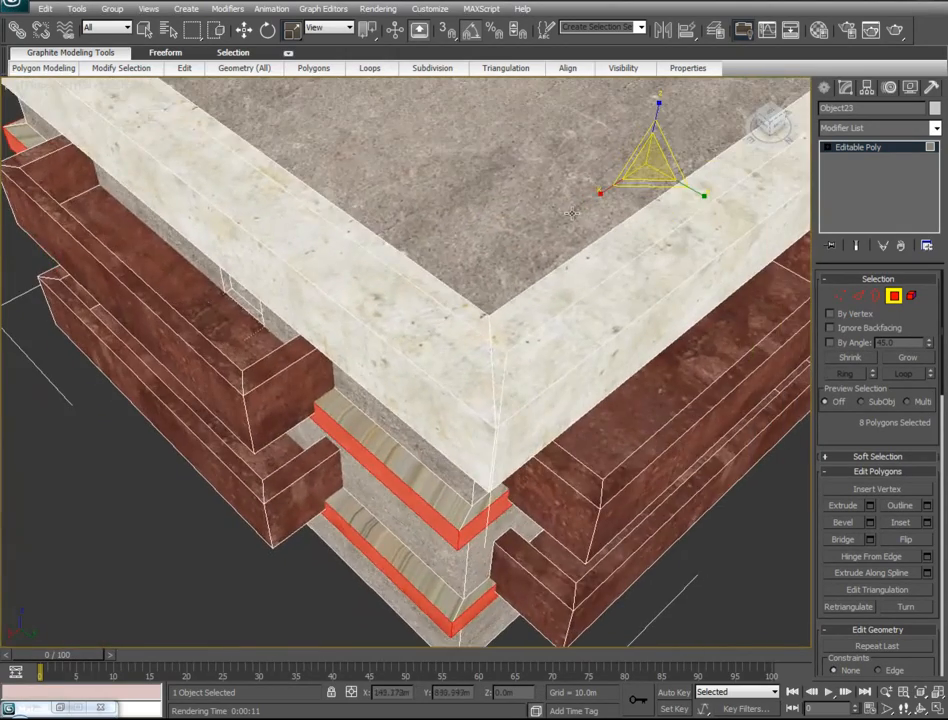
left_click_drag(598, 194, 604, 192)
middle_click_drag(604, 192, 371, 414, "alt")
left_click_drag(348, 385, 345, 383)
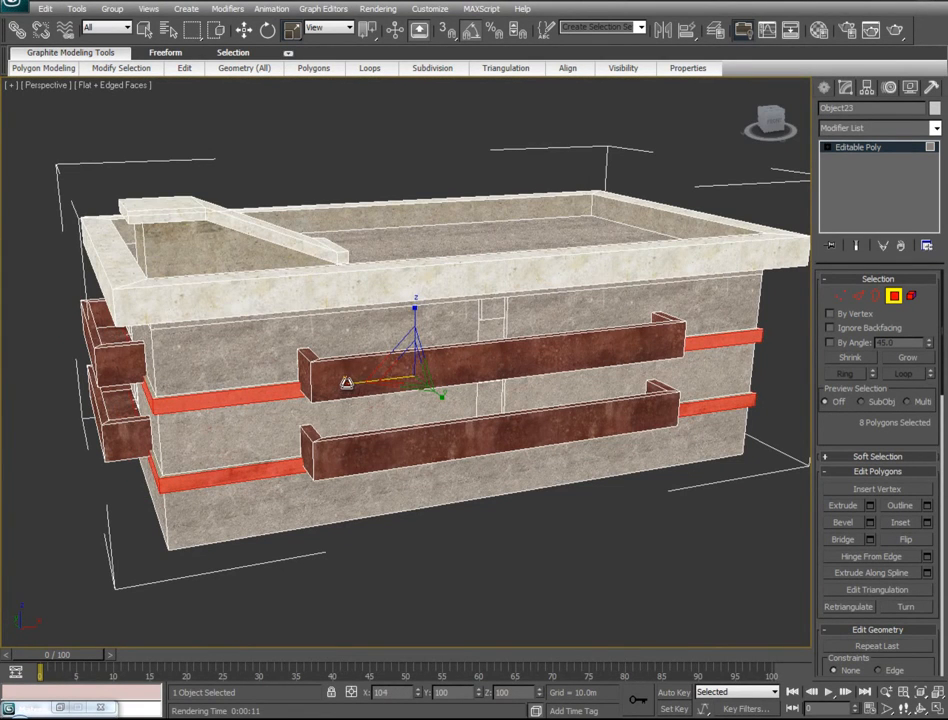
Step: Add the narrow upper and lower edge faces of the floor bands on all facades to the polygon selection
middle_click_drag(394, 455, 497, 438, "alt")
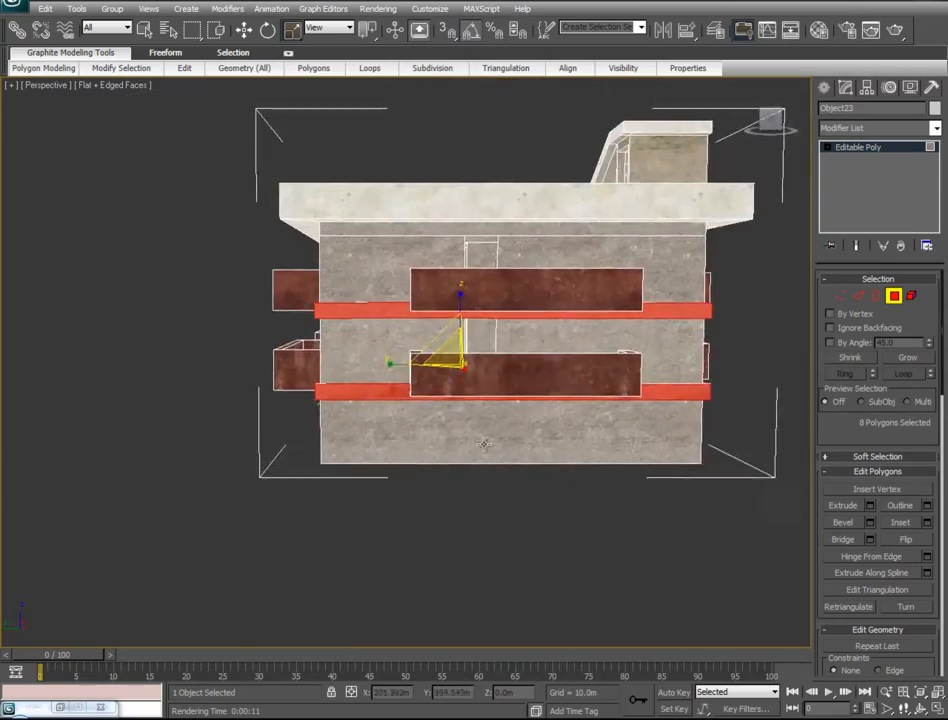
scroll(404, 451, "up", 5)
middle_click_drag(404, 451, 450, 472, "alt")
scroll(450, 472, "up", 3)
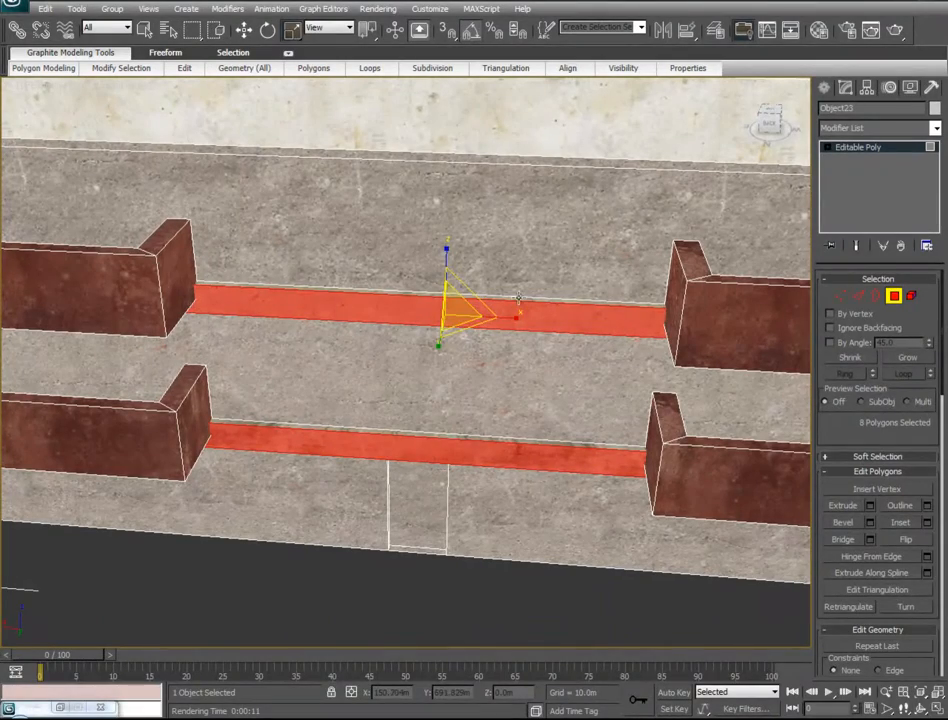
left_click(478, 440, "ctrl")
middle_click_drag(494, 472, 499, 266, "alt")
left_click(486, 277, "ctrl")
left_click(453, 281, "ctrl")
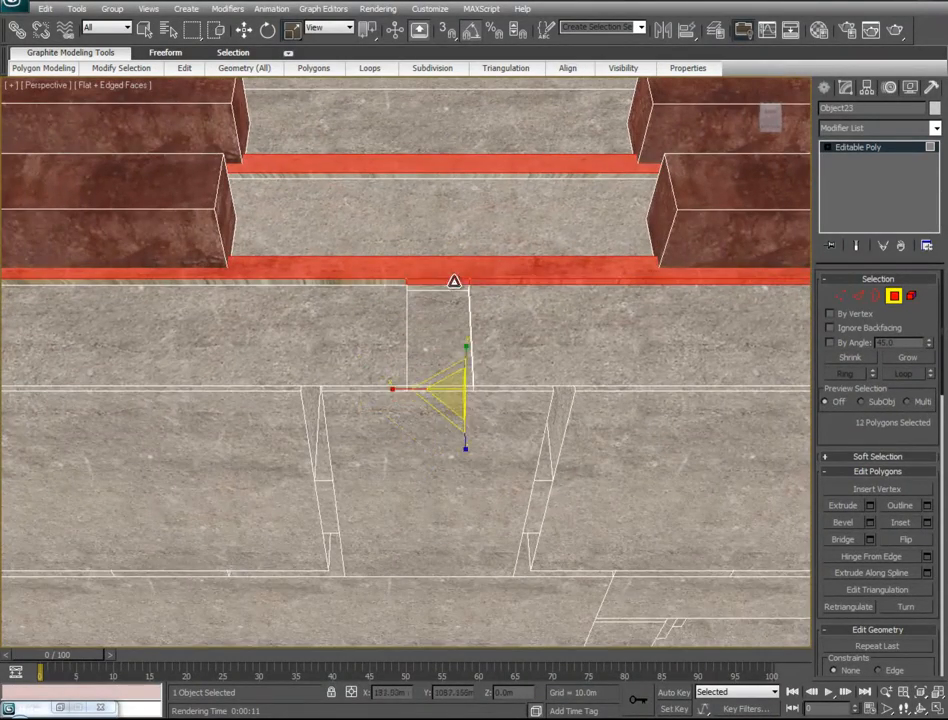
left_click(380, 279, "ctrl")
middle_click_drag(197, 338, 383, 372, "alt")
middle_click_drag(640, 300, 510, 372, "alt")
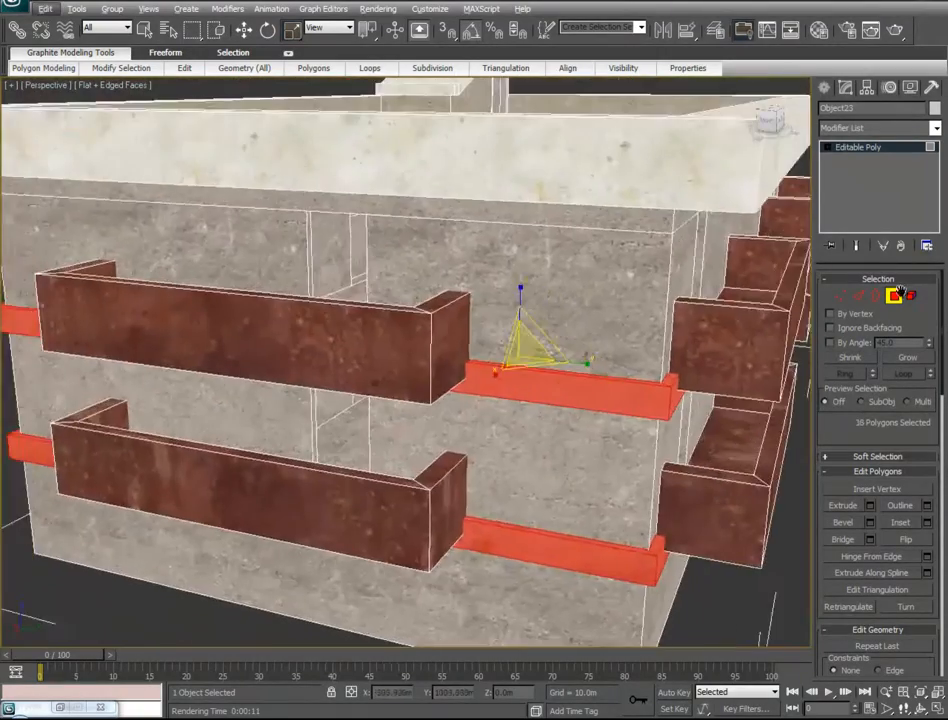
scroll(692, 355, "down", 3)
scroll(690, 355, "down", 2)
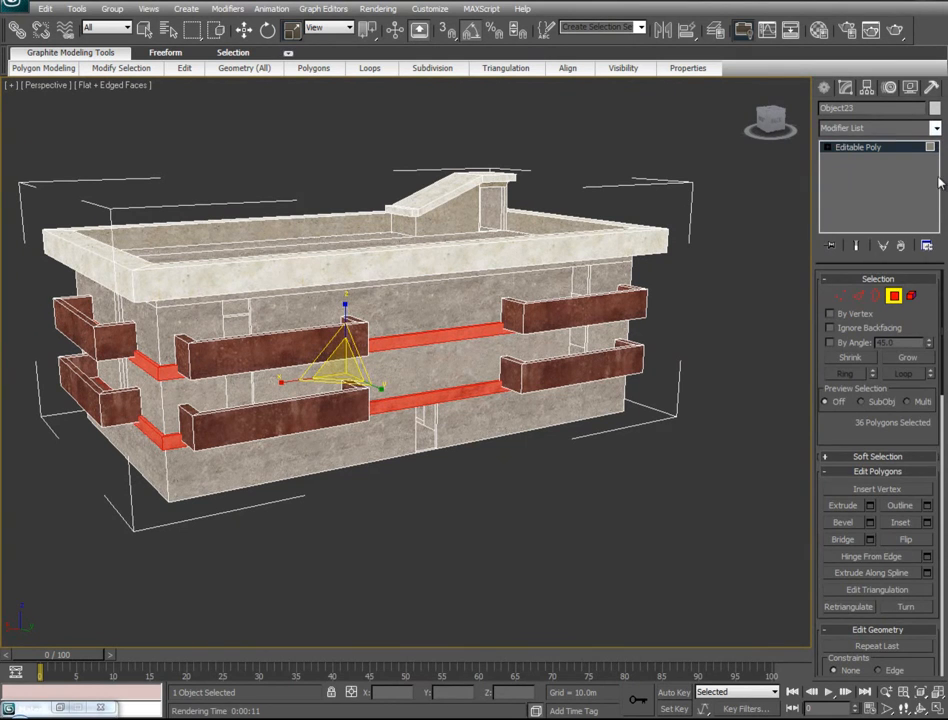
Step: Apply a UVW Map modifier with Box mapping to the selected floor band polygons
left_click(934, 128)
scroll(870, 450, "down", 15)
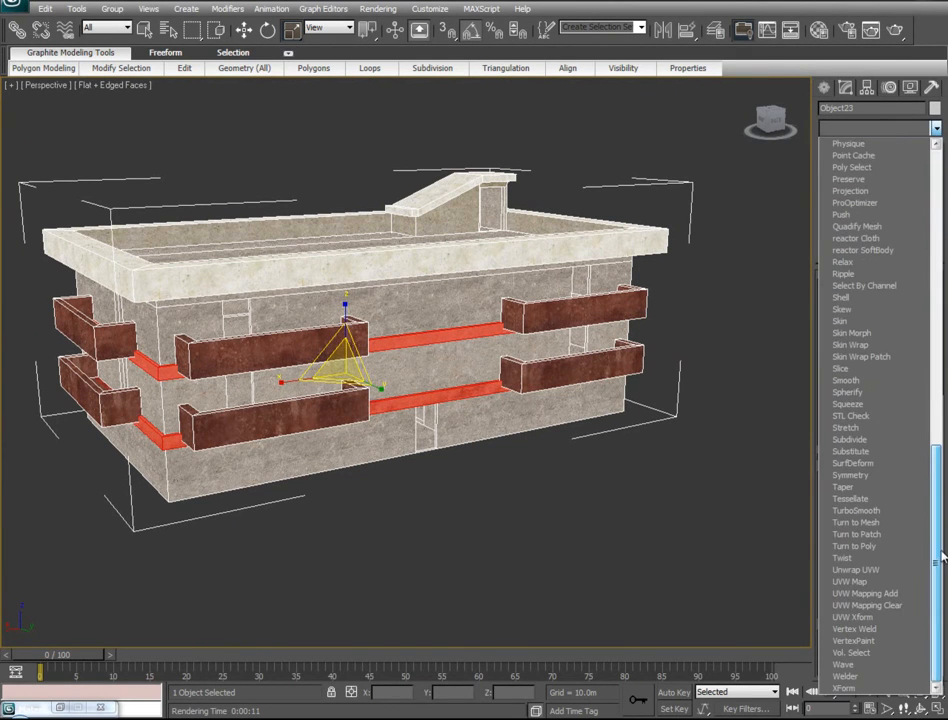
left_click(856, 583)
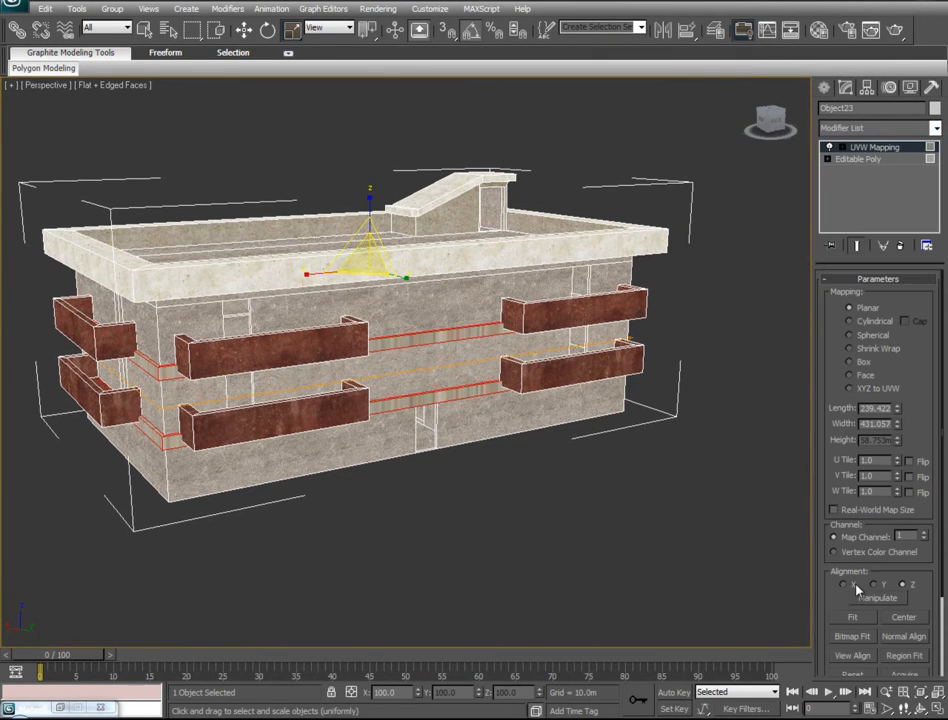
left_click(859, 362)
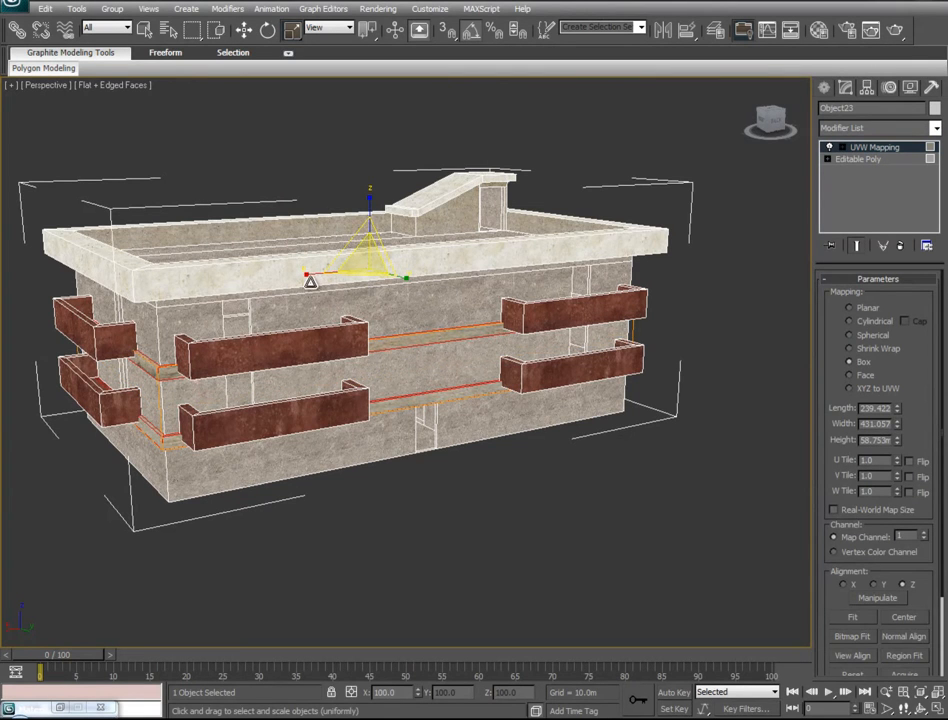
Step: Scale the floor bands' mapping gizmo along its X and Y axes with the building in see-through display, then restore the textured display
key("alt+x")
left_click_drag(312, 272, 321, 271)
right_click(321, 271)
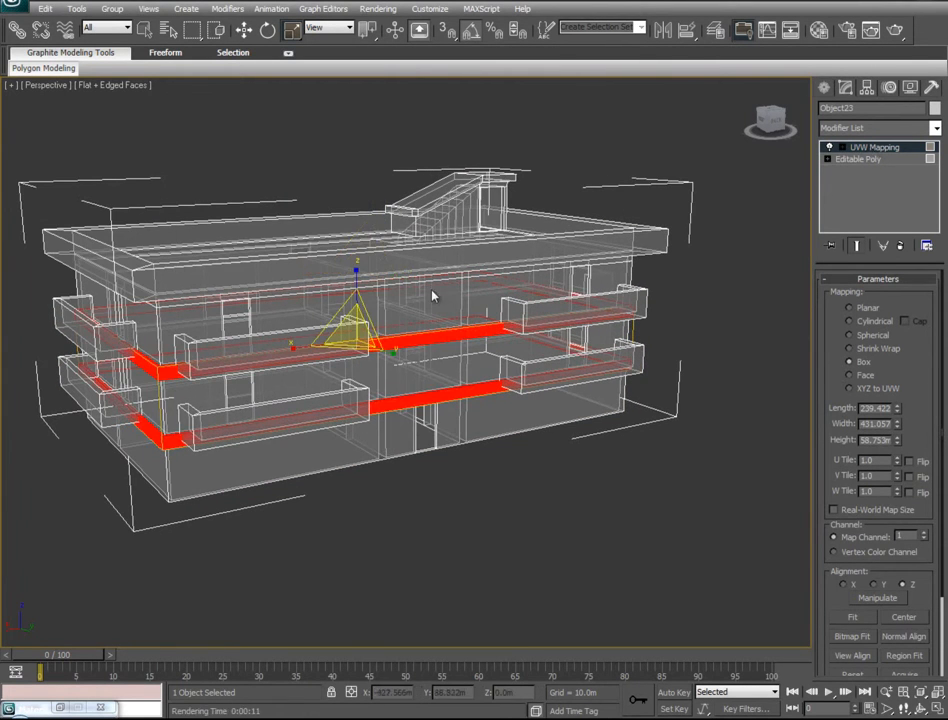
left_click_drag(301, 346, 361, 345)
middle_click_drag(349, 444, 626, 438, "alt")
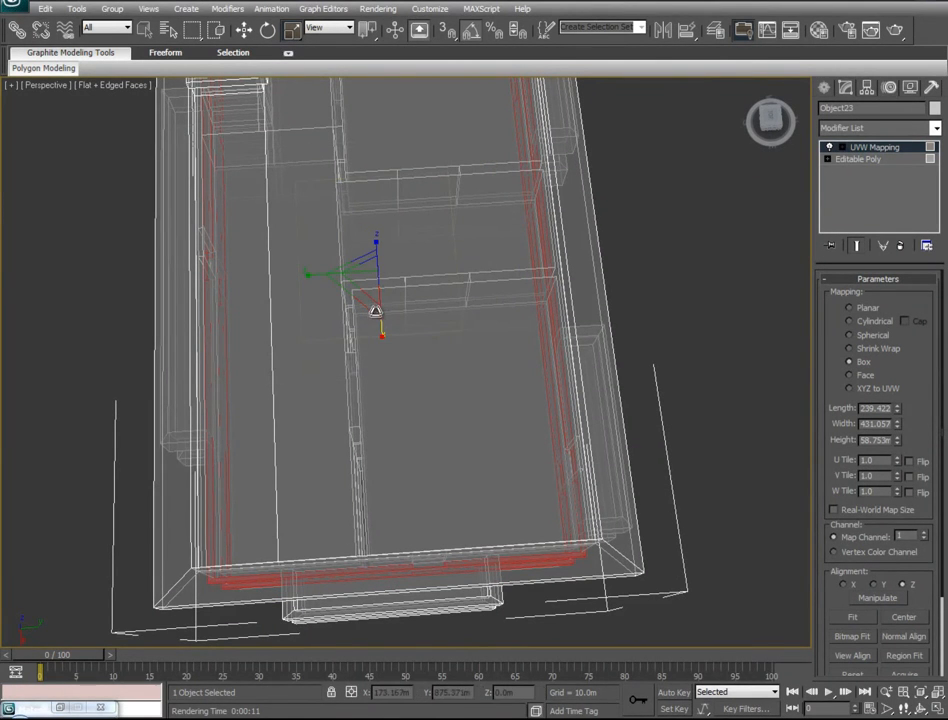
middle_click_drag(288, 351, 434, 242, "alt")
left_click_drag(319, 262, 316, 227)
middle_click_drag(226, 355, 272, 352, "alt")
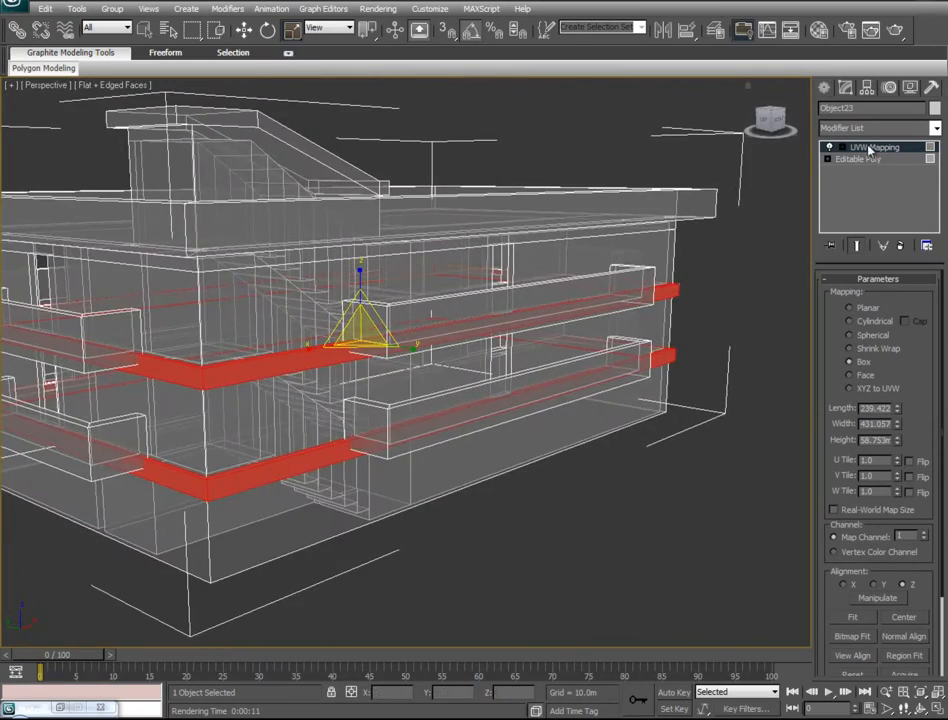
key("alt+x")
Step: Scale the floor bands' mapping gizmo uniformly to about 60 percent and check the texture around the building's corners
mouse_move(430, 370)
middle_mouse_down("alt")
mouse_move(523, 322)
mouse_move(463, 346)
middle_mouse_up("alt")
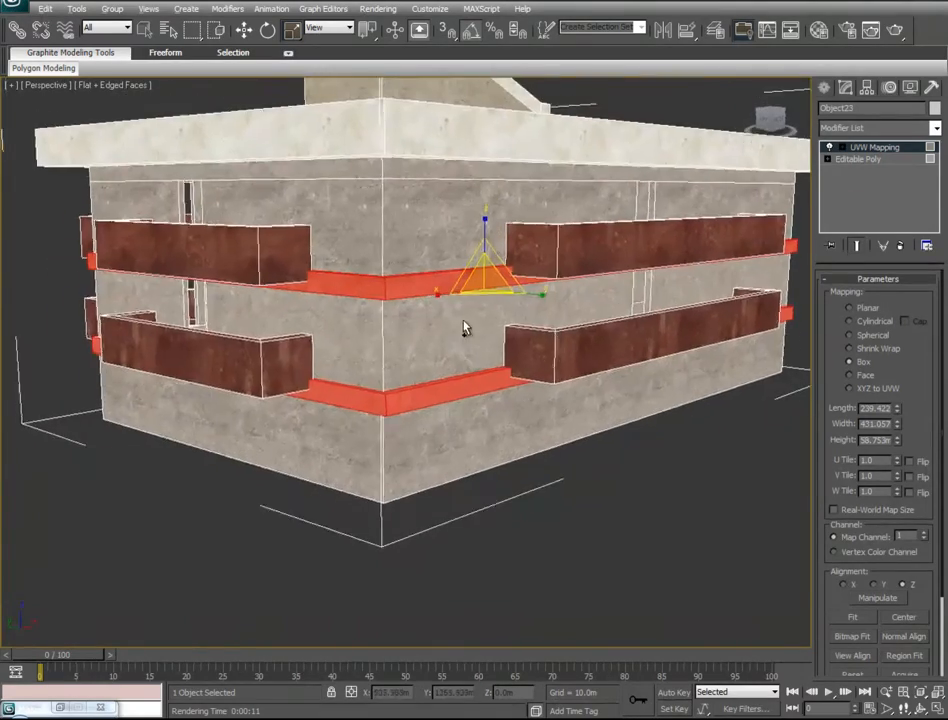
scroll(472, 230, "up", 6)
middle_click_drag(478, 118, 467, 148)
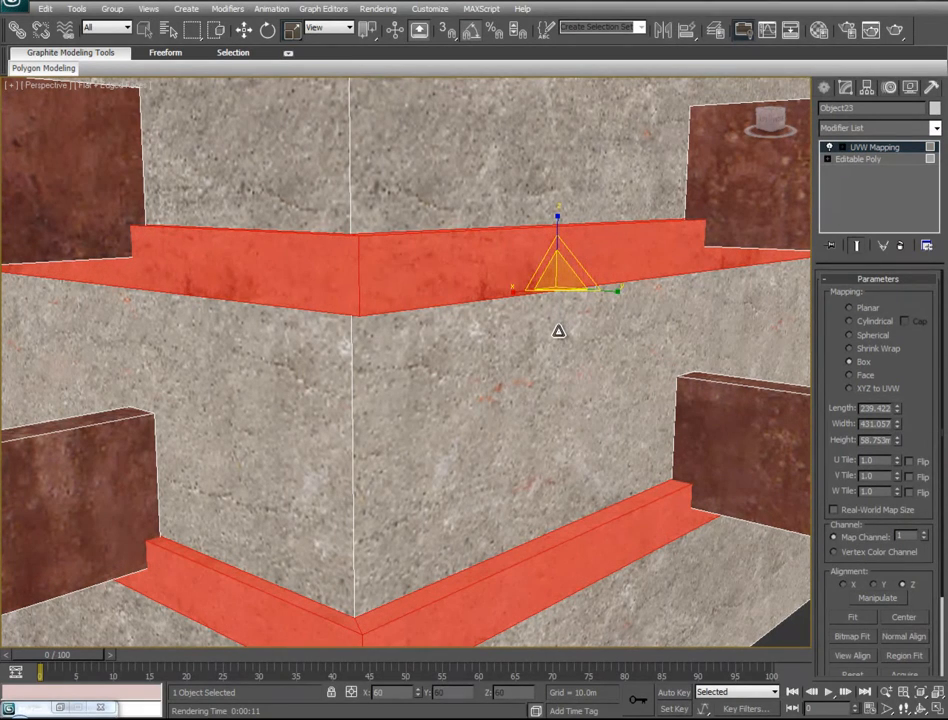
middle_click_drag(510, 470, 424, 403, "alt")
scroll(424, 403, "down", 5)
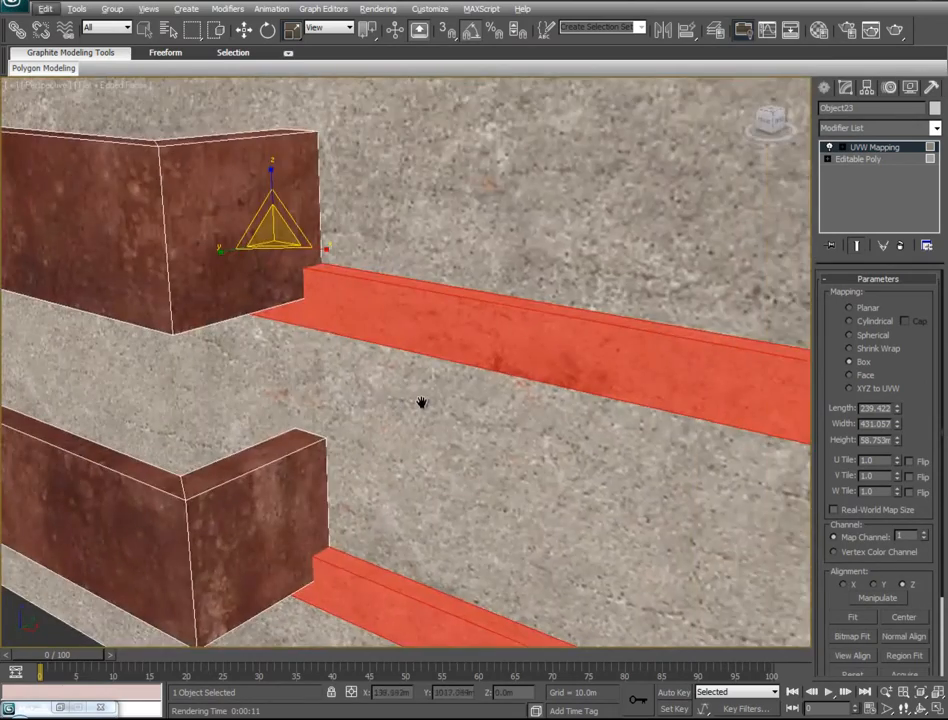
Step: Collapse the floor bands' UVW Mapping modifier into the Editable Poly and deselect the building
right_click(875, 148)
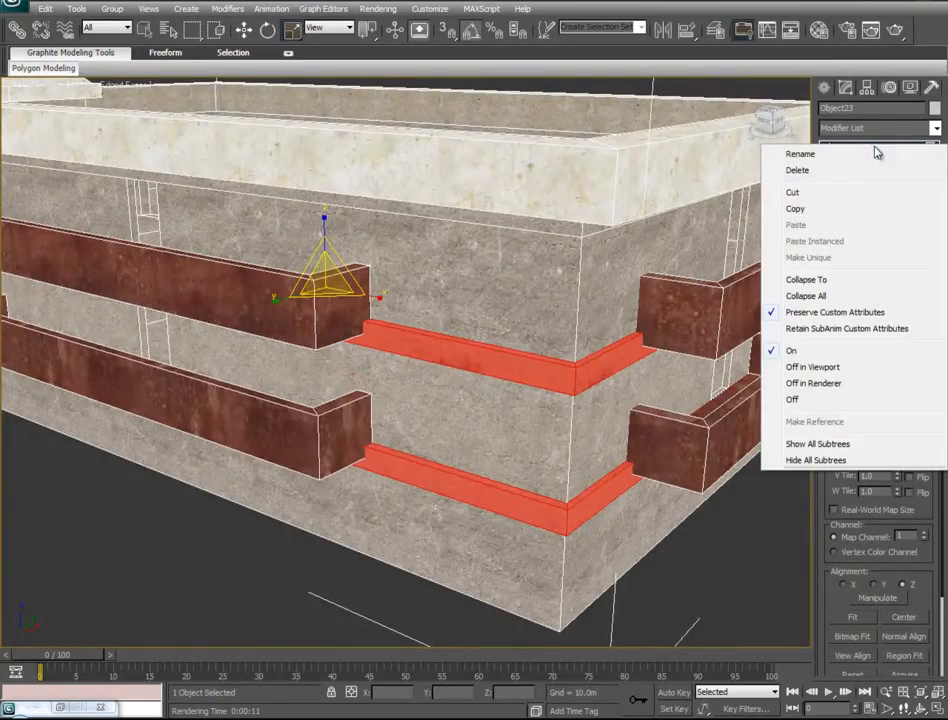
left_click(806, 277)
middle_click_drag(543, 465, 549, 543, "alt")
scroll(549, 543, "down", 5)
left_click(675, 430)
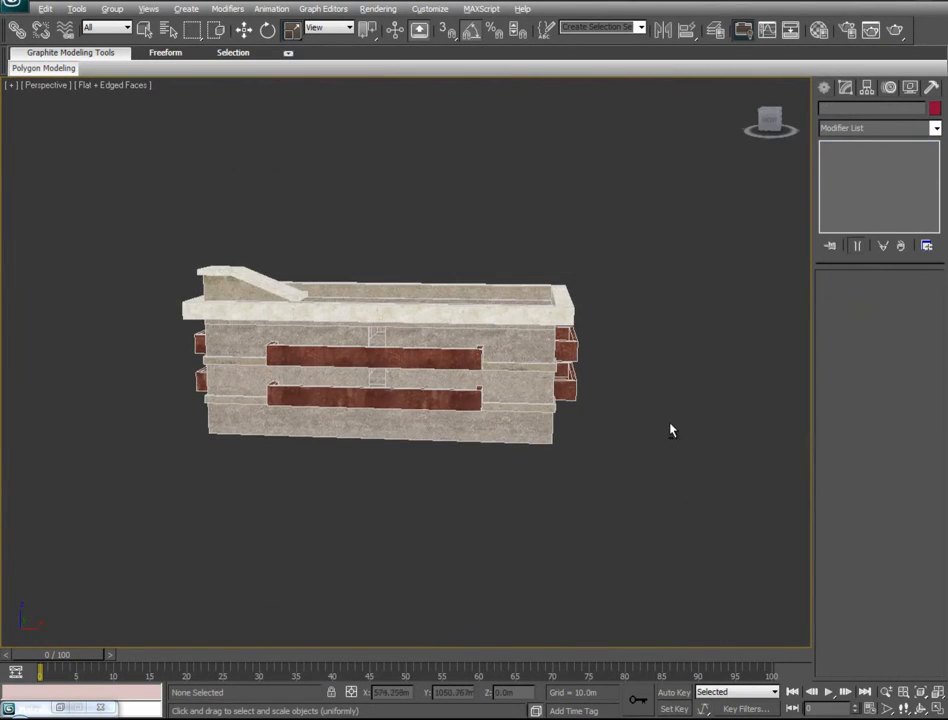
Step: Select the two floor polygons of the flat roof inside the parapet
middle_click_drag(558, 427, 450, 483, "alt")
scroll(450, 483, "up", 10)
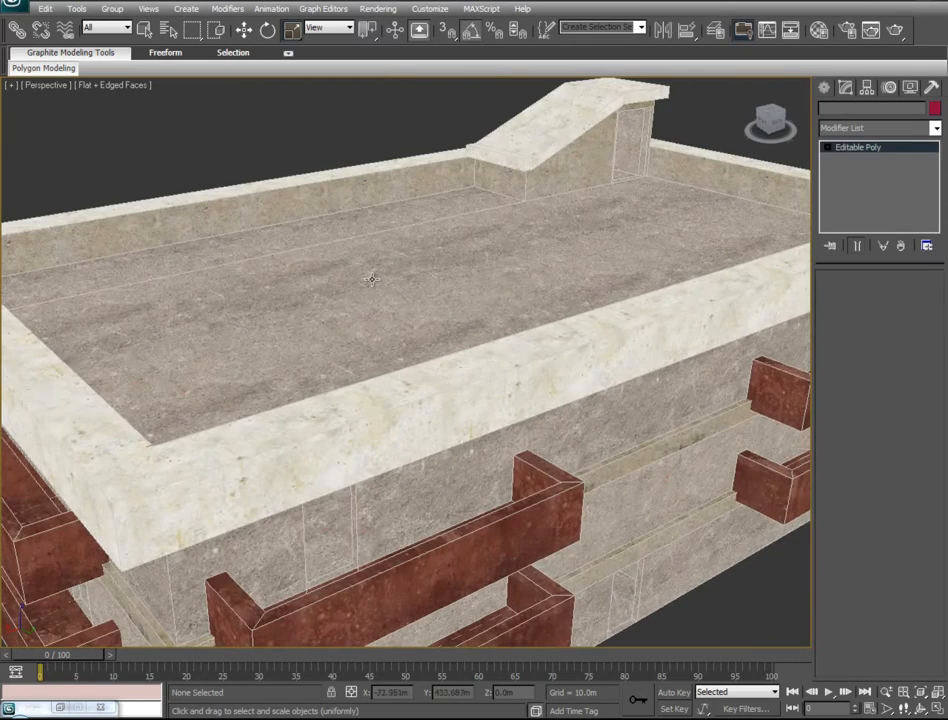
left_click(371, 279)
left_click(894, 296)
left_click(334, 374)
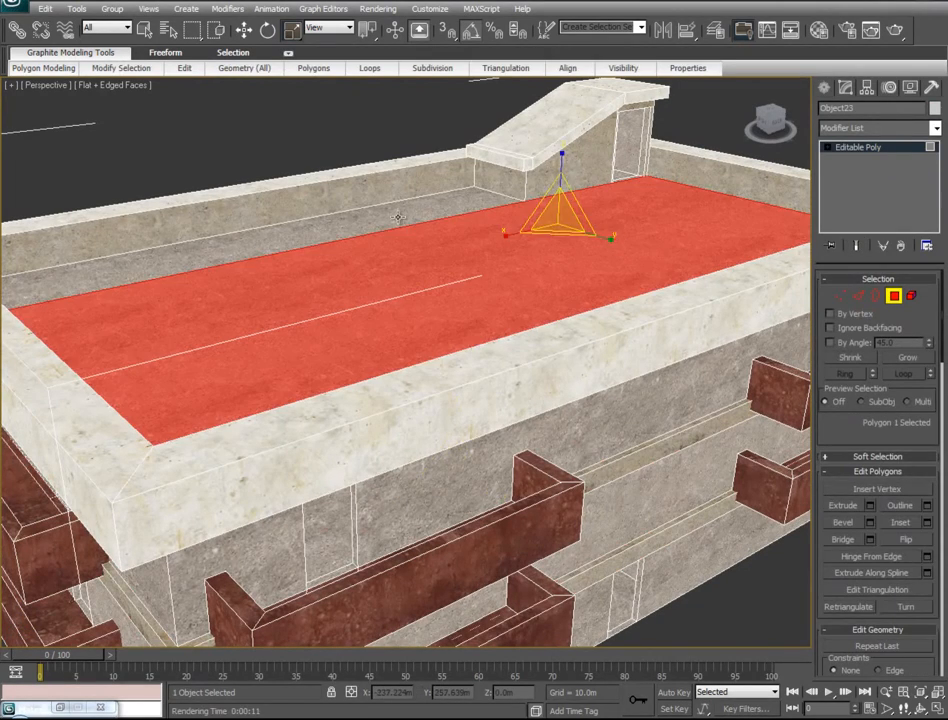
middle_click_drag(331, 366, 675, 284, "alt")
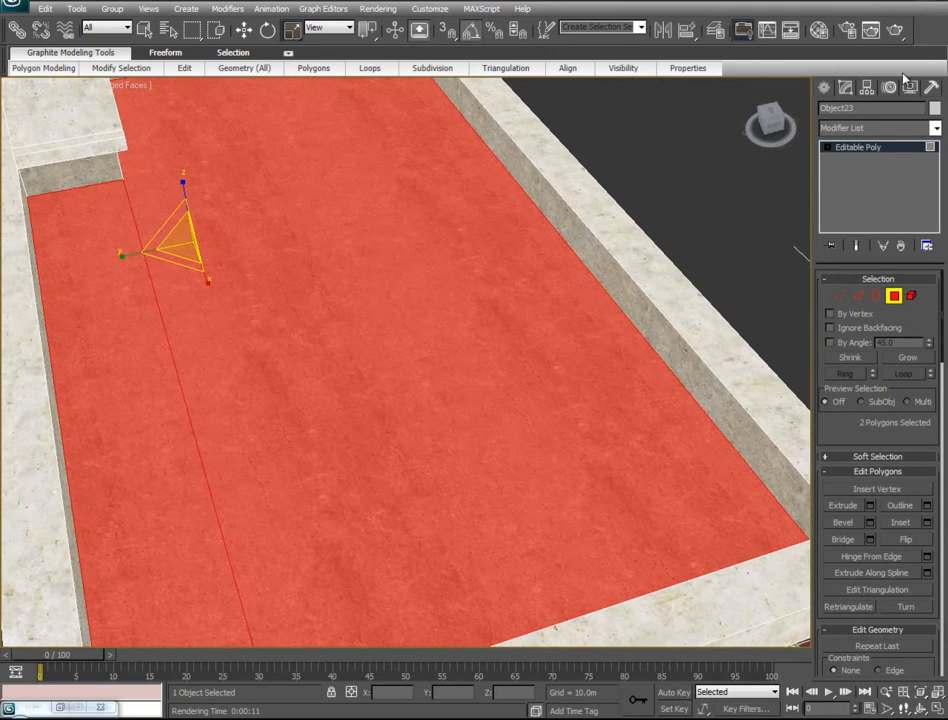
Step: Show the FloorTiles#3 sub-material with ID 10 in the viewport and assign it to the selected roof floor polygons
left_click(818, 30)
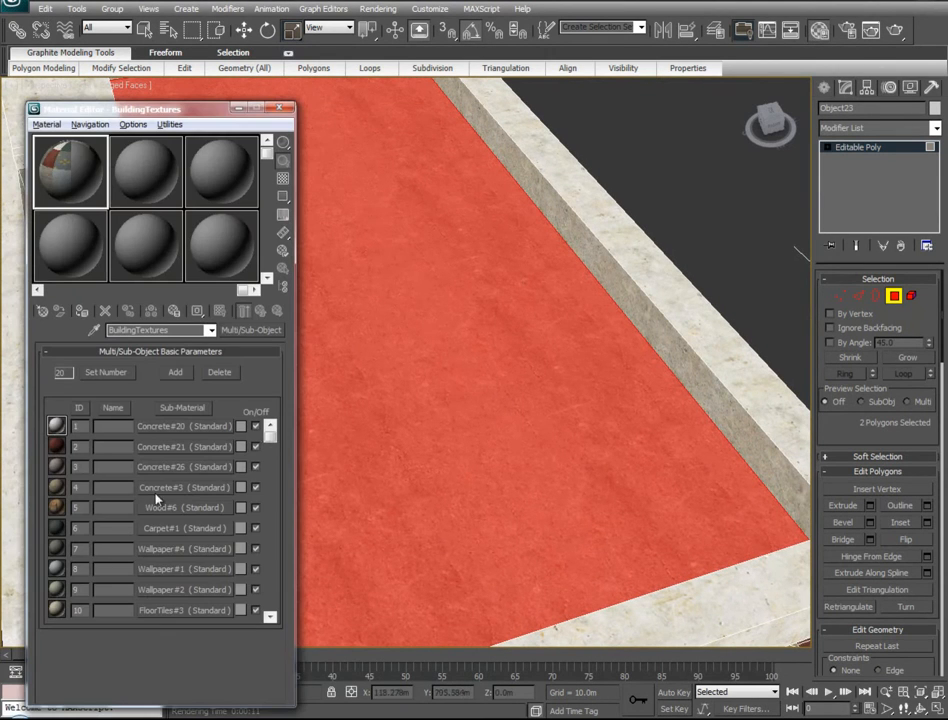
left_click(180, 610)
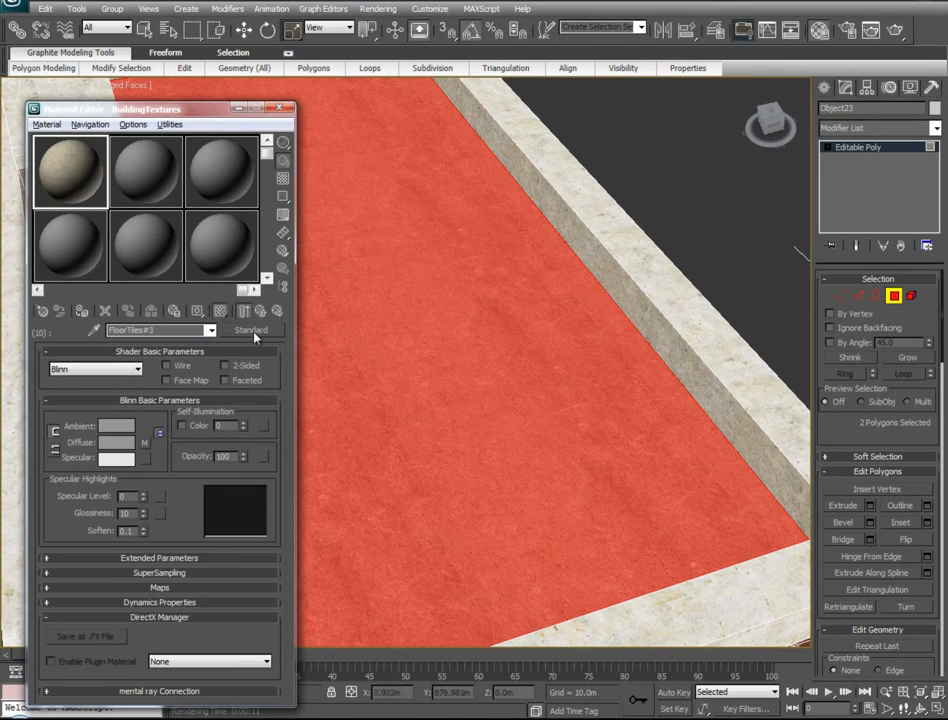
left_click(220, 312)
left_click_drag(163, 616, 463, 512)
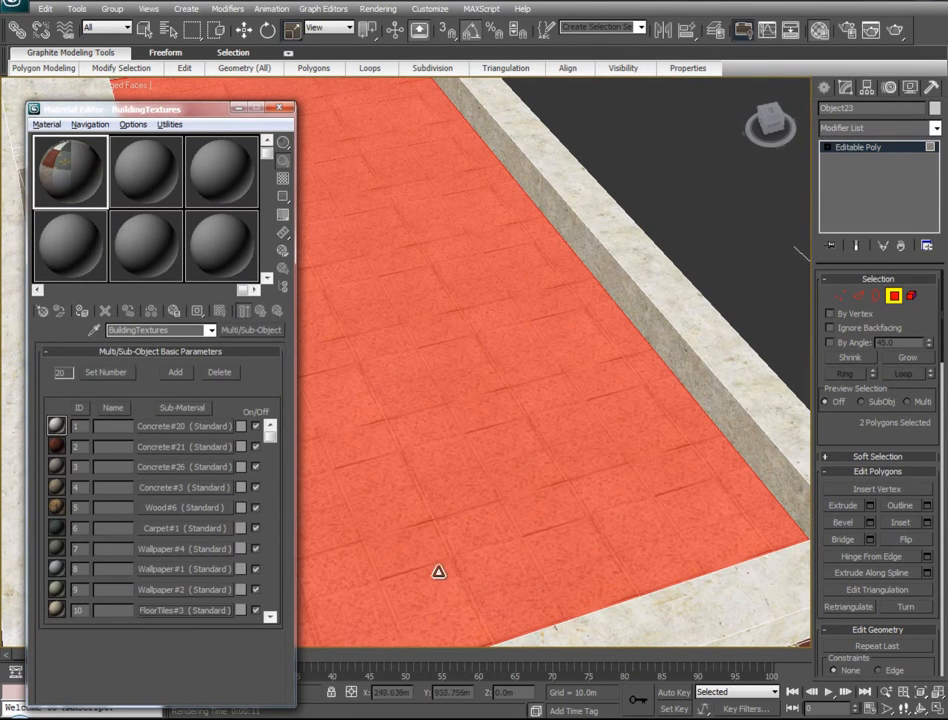
left_click(239, 108)
Step: Apply a UVW Map modifier with Box mapping to the roof floor polygons and activate its gizmo
middle_click_drag(360, 434, 567, 578, "alt")
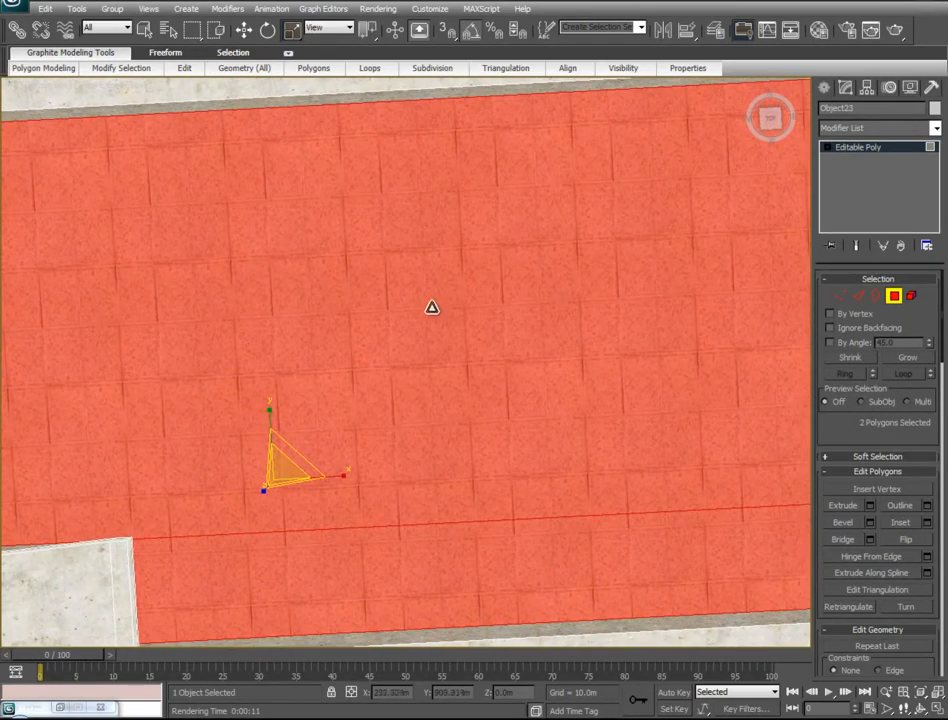
left_click(937, 131)
scroll(875, 584, "down", 15)
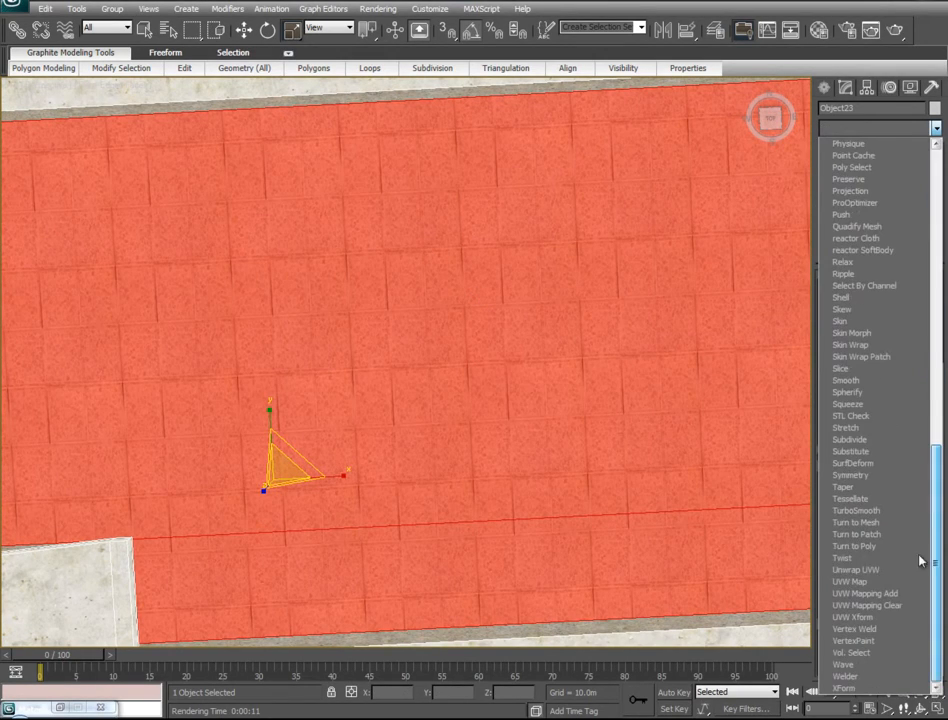
left_click(850, 581)
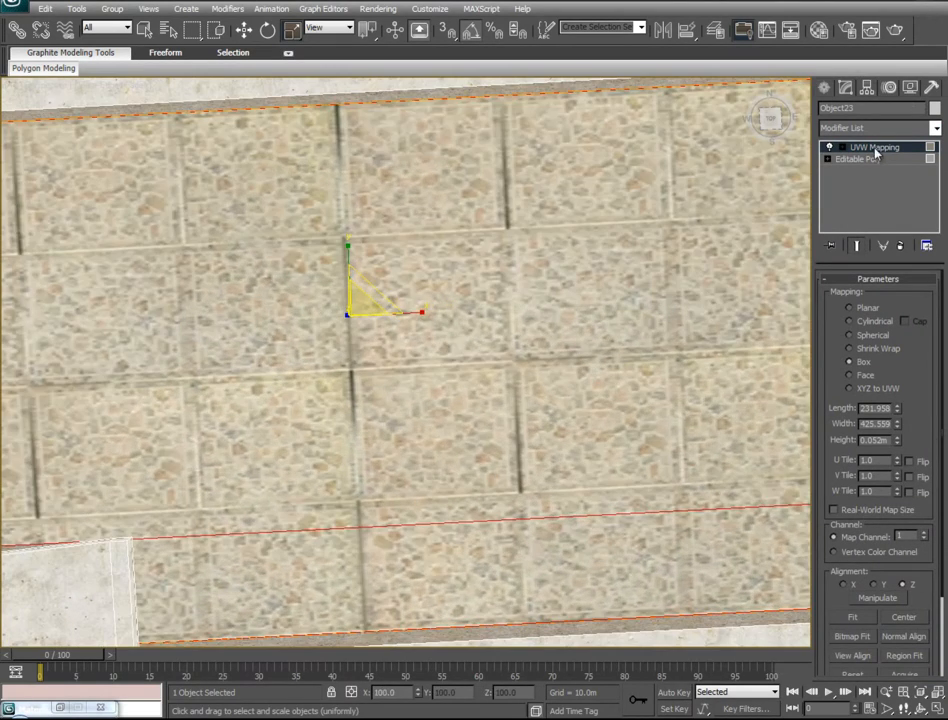
left_click(876, 153)
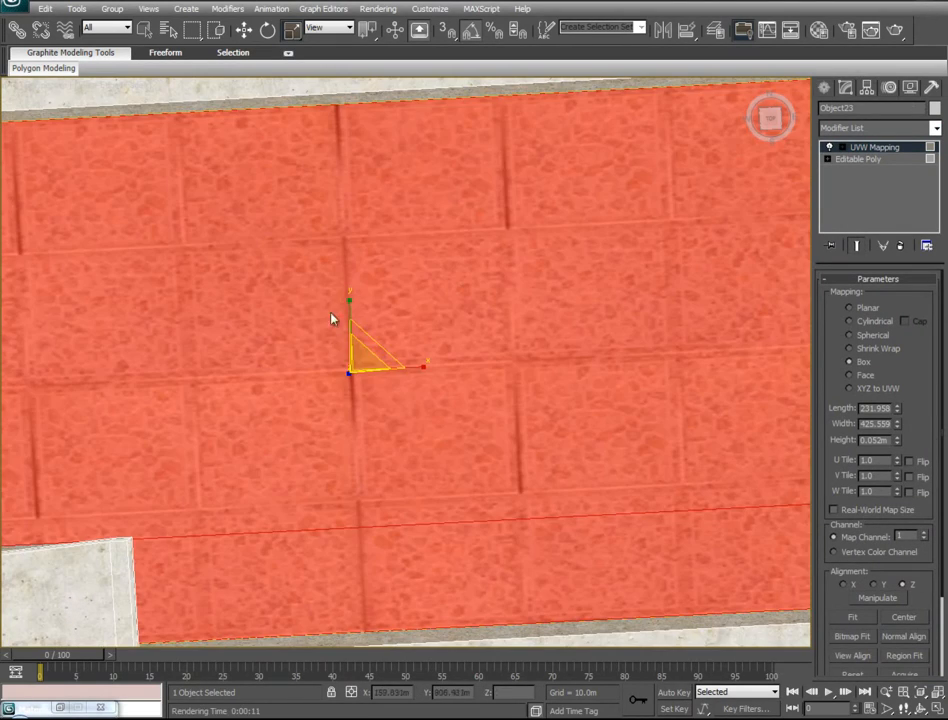
Step: Switch the roof floor's mapping to Planar and scale its gizmo down uniformly for smaller tiles
left_click_drag(370, 352, 269, 294)
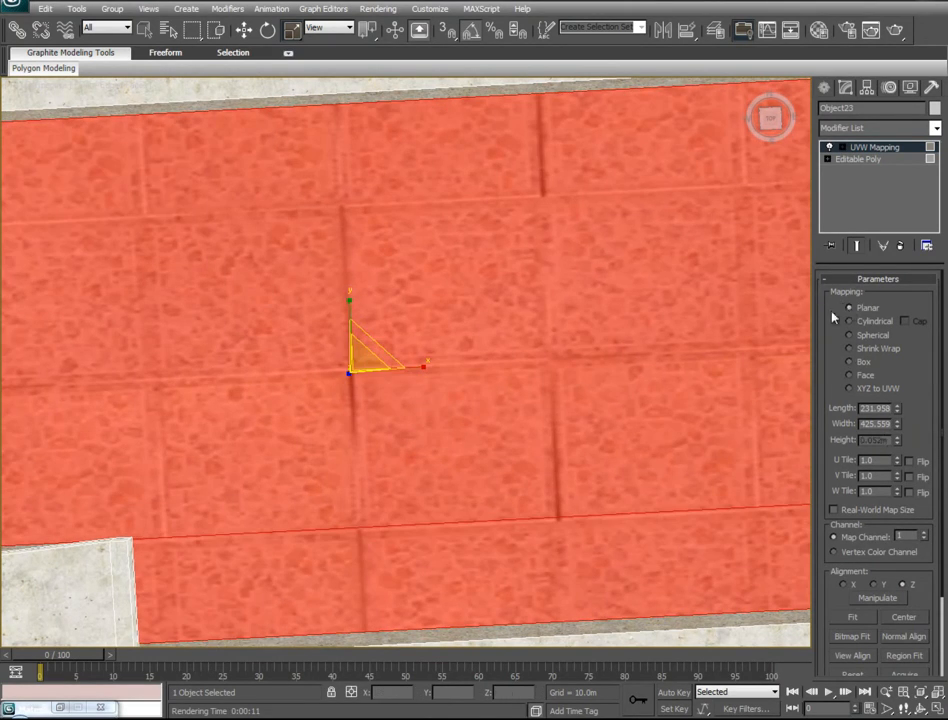
left_click_drag(372, 341, 229, 493)
middle_click_drag(462, 432, 288, 342, "alt")
left_click_drag(401, 337, 401, 328)
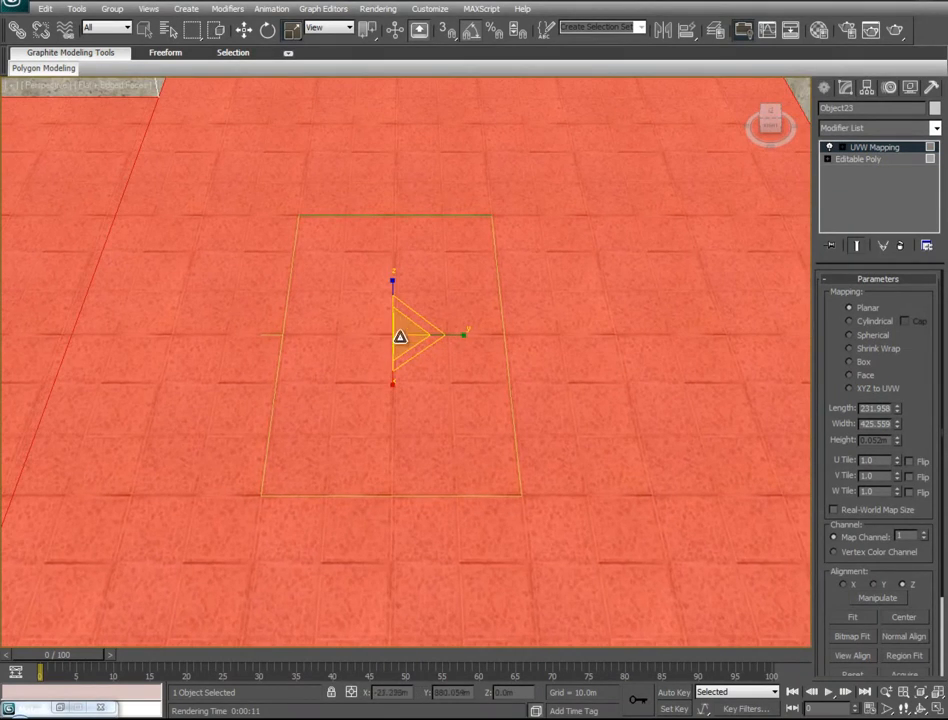
scroll(401, 345, "down", 5)
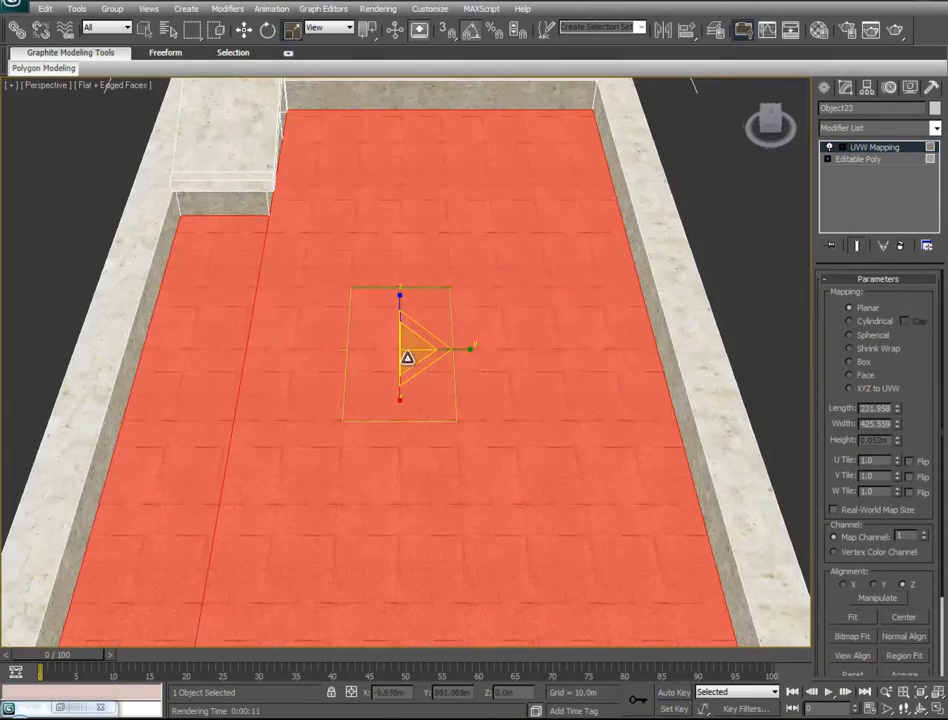
middle_click_drag(455, 438, 238, 382, "alt")
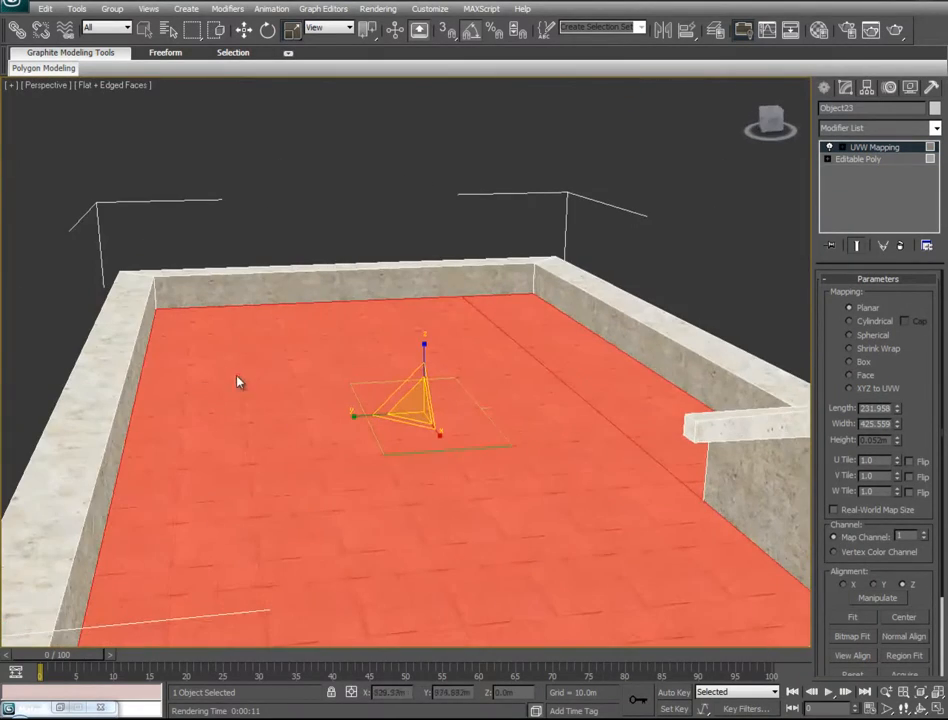
Step: Collapse the roof floor's UVW Mapping modifier into the Editable Poly
right_click(875, 147)
left_click(800, 277)
middle_click_drag(559, 402, 634, 267, "alt")
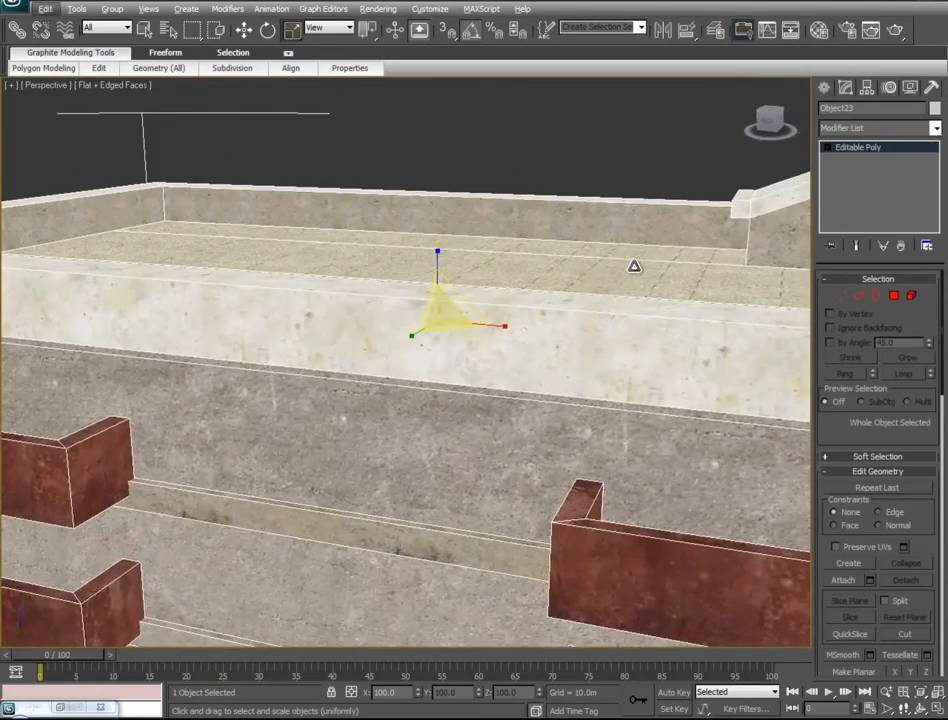
Step: Examine the textured floor bands, balconies and roof of the building from several sides
scroll(535, 317, "down", 4)
middle_click_drag(540, 383, 349, 415, "alt")
middle_click_drag(440, 401, 215, 425, "alt")
scroll(215, 428, "up", 3)
middle_click_drag(215, 430, 268, 441)
scroll(484, 418, "down", 5)
middle_click_drag(377, 438, 505, 455, "alt")
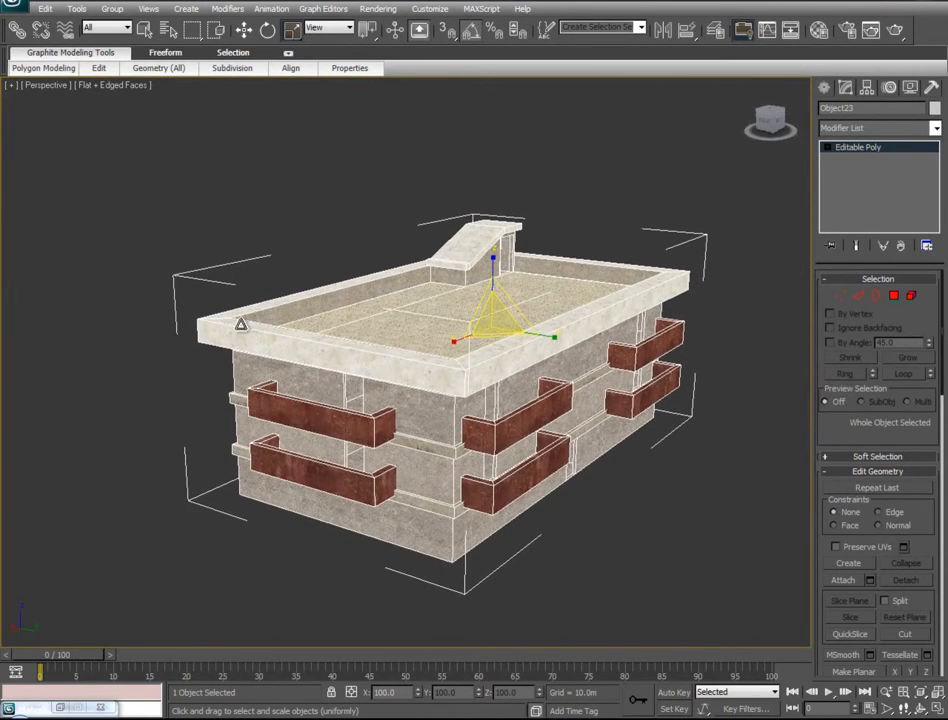
middle_click_drag(190, 421, 181, 394, "alt")
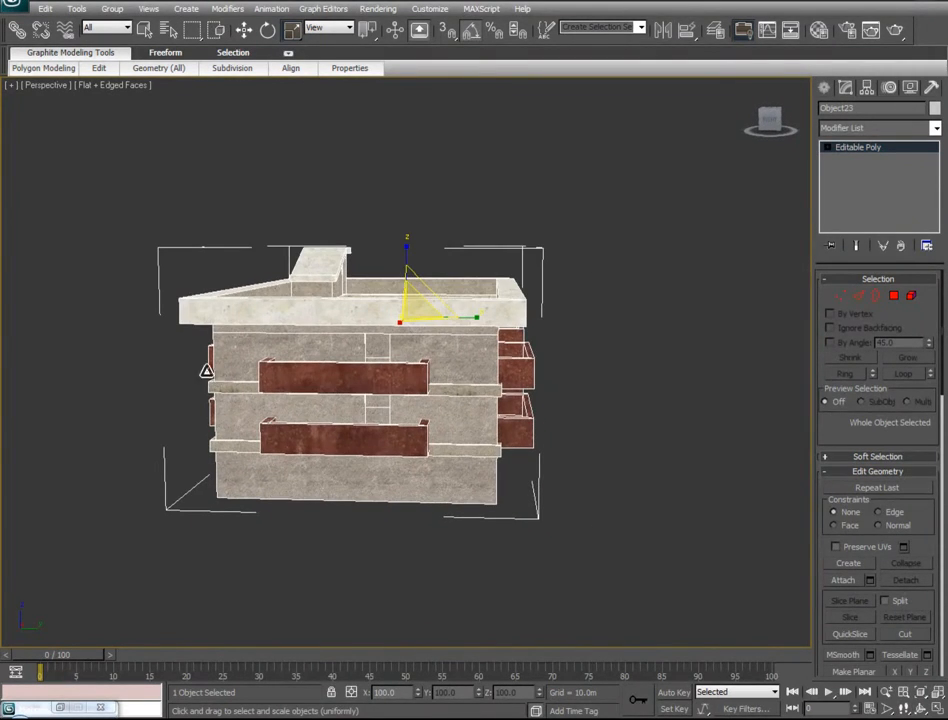
left_click(911, 296)
left_click_drag(592, 286, 521, 512)
left_click(894, 296)
middle_click_drag(558, 392, 554, 334, "alt")
left_click_drag(624, 235, 541, 462)
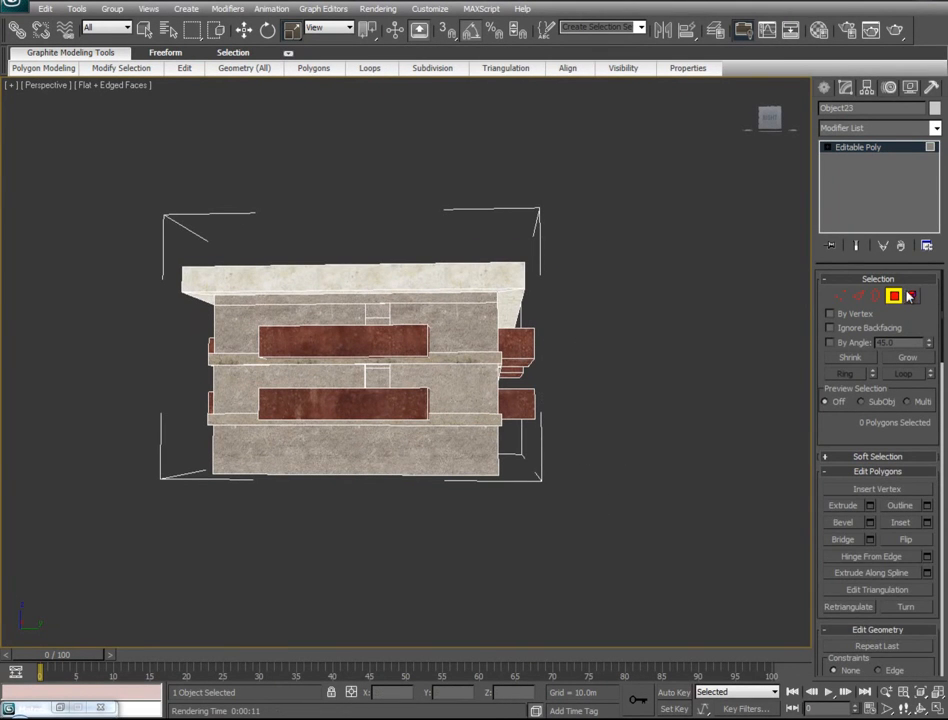
Step: Select all the balcony elements on every side of the building and hide them
left_click(911, 296)
left_click_drag(493, 307, 552, 446)
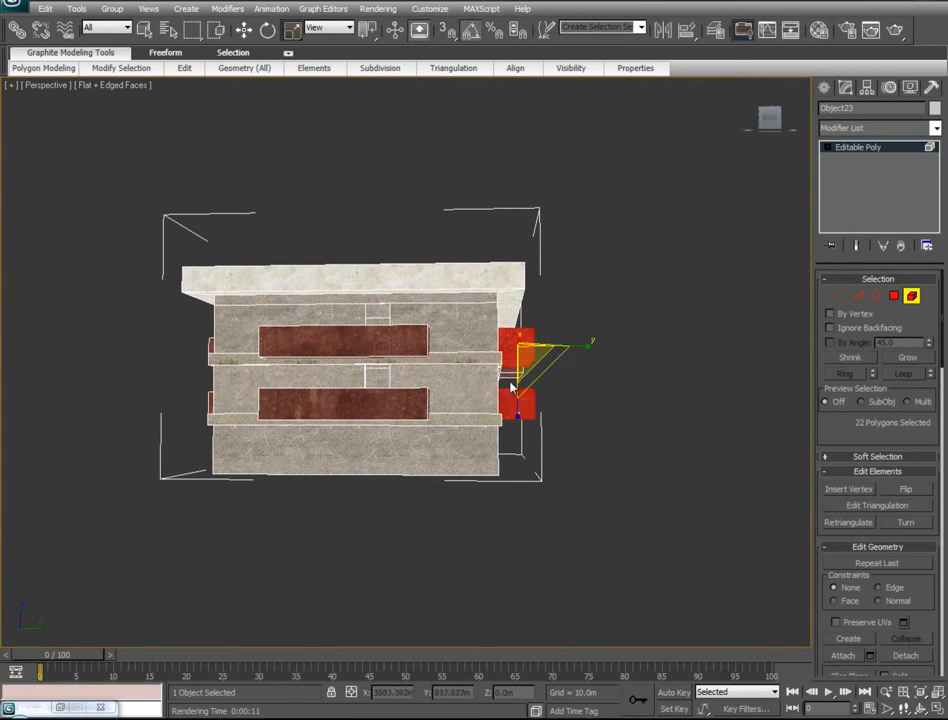
middle_click_drag(549, 416, 408, 424, "alt")
left_click(408, 424, "ctrl")
left_click(438, 507, "ctrl")
middle_click_drag(641, 410, 564, 390, "alt")
left_click(540, 385, "ctrl")
left_click(540, 450, "ctrl")
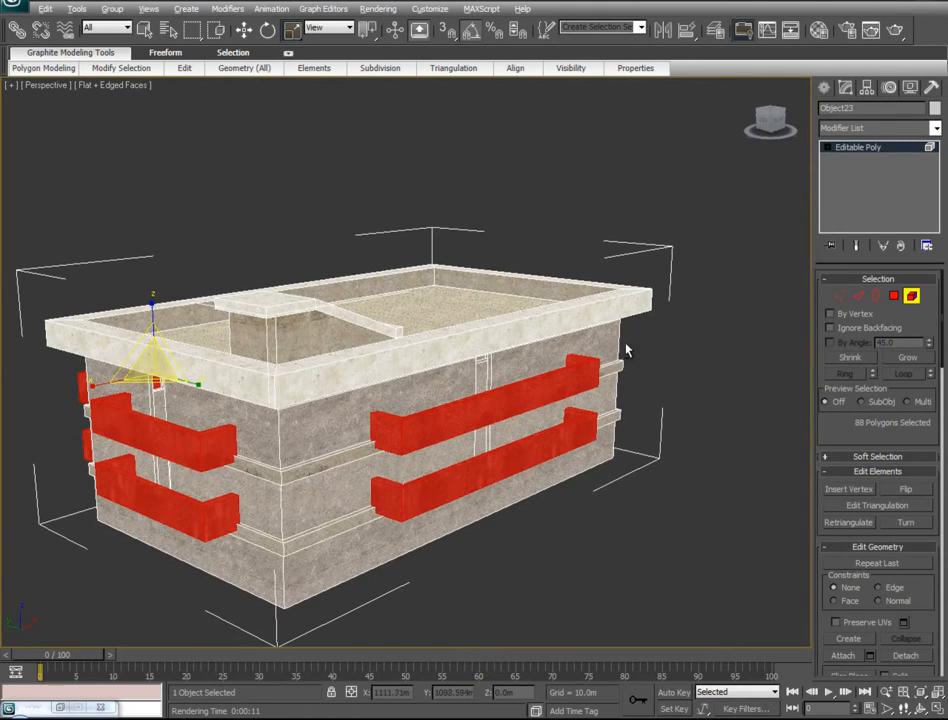
middle_click_drag(684, 342, 522, 348, "alt")
left_click(579, 389, "ctrl")
left_click(552, 445, "ctrl")
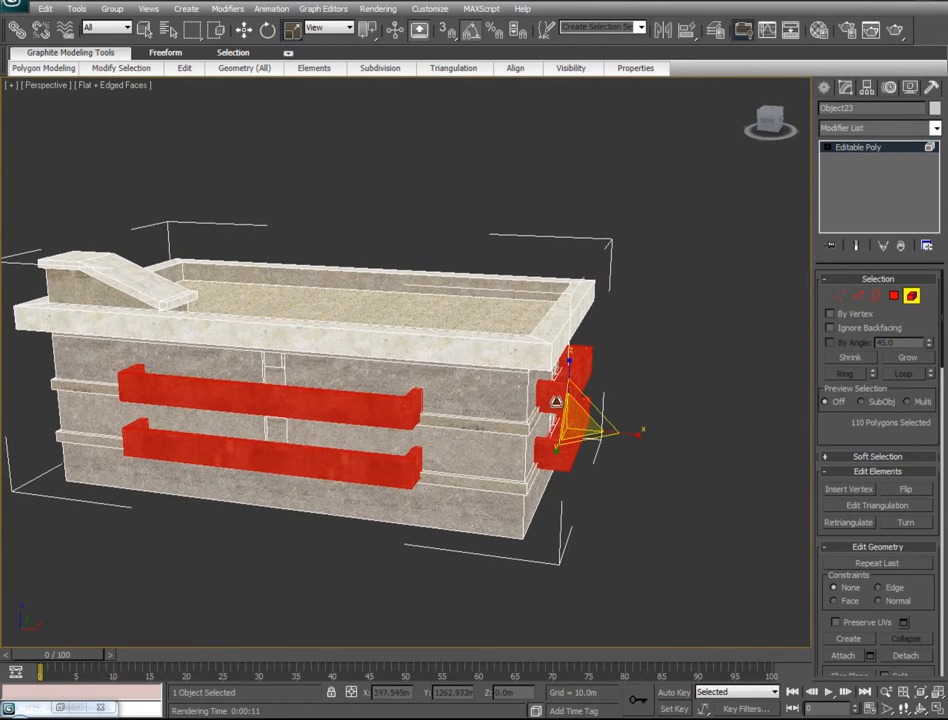
scroll(846, 428, "down", 5)
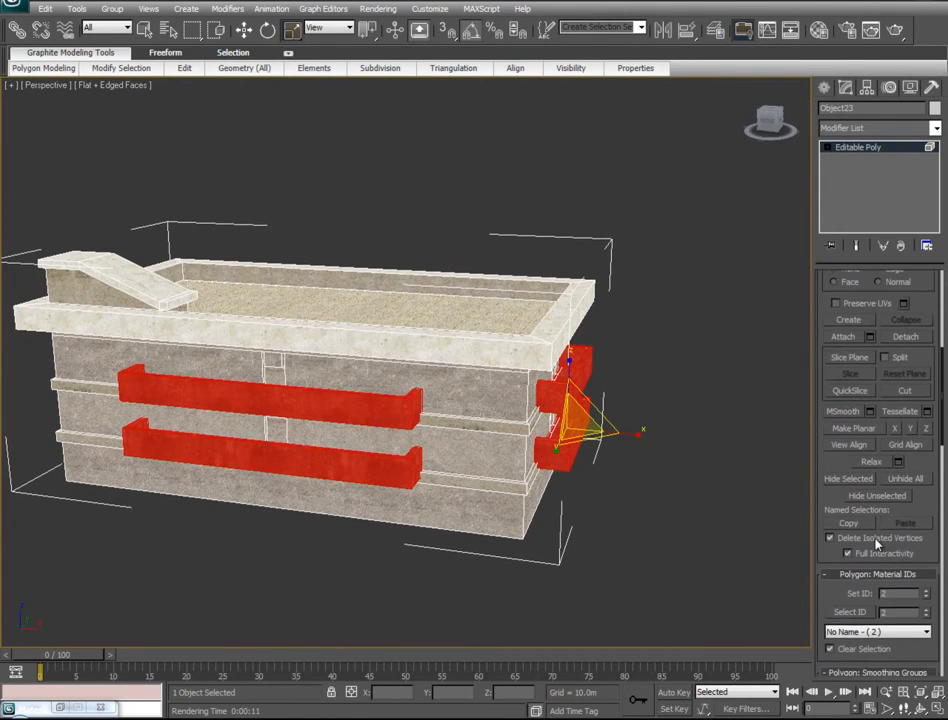
left_click(857, 484)
Step: Select the exterior wall polygons and hide the building's outer shell, leaving only the interior rooms and stairs
middle_click_drag(582, 561, 621, 538, "alt")
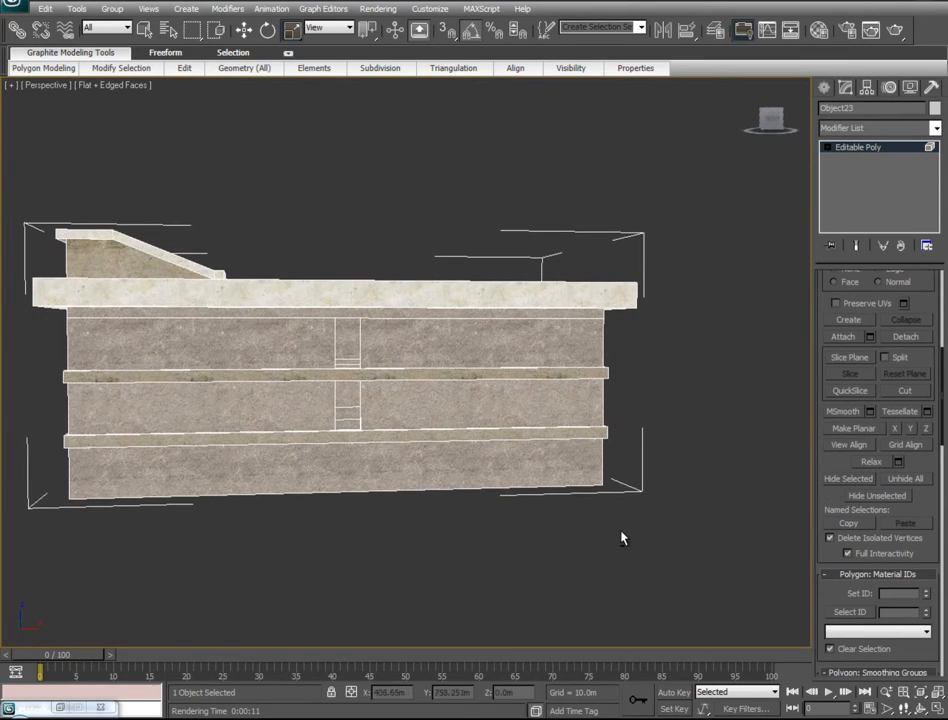
scroll(930, 303, "up", 5)
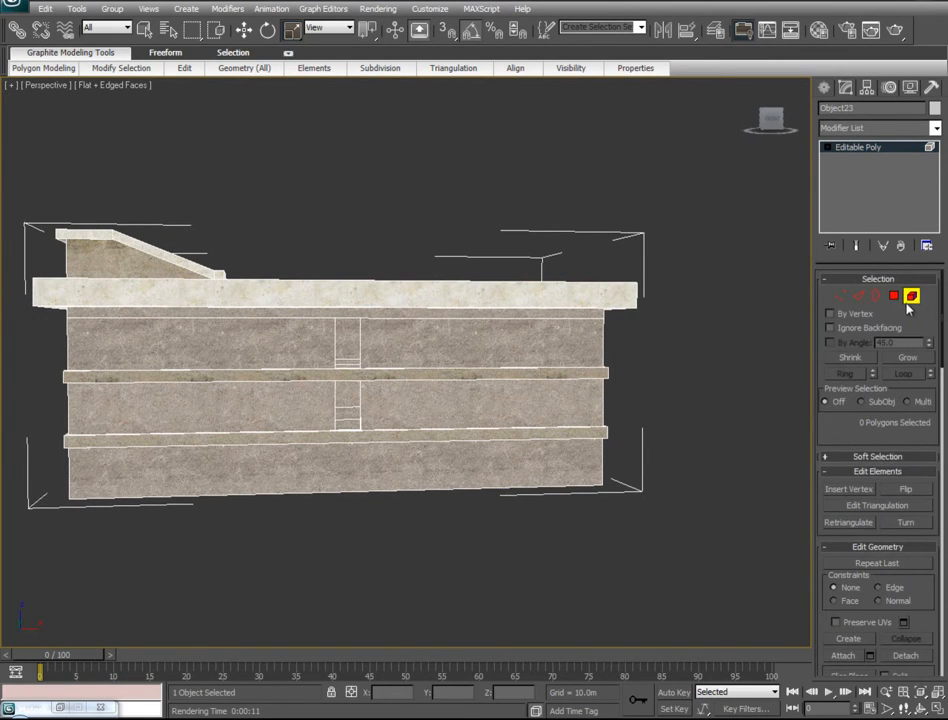
left_click(893, 296)
left_click(541, 325)
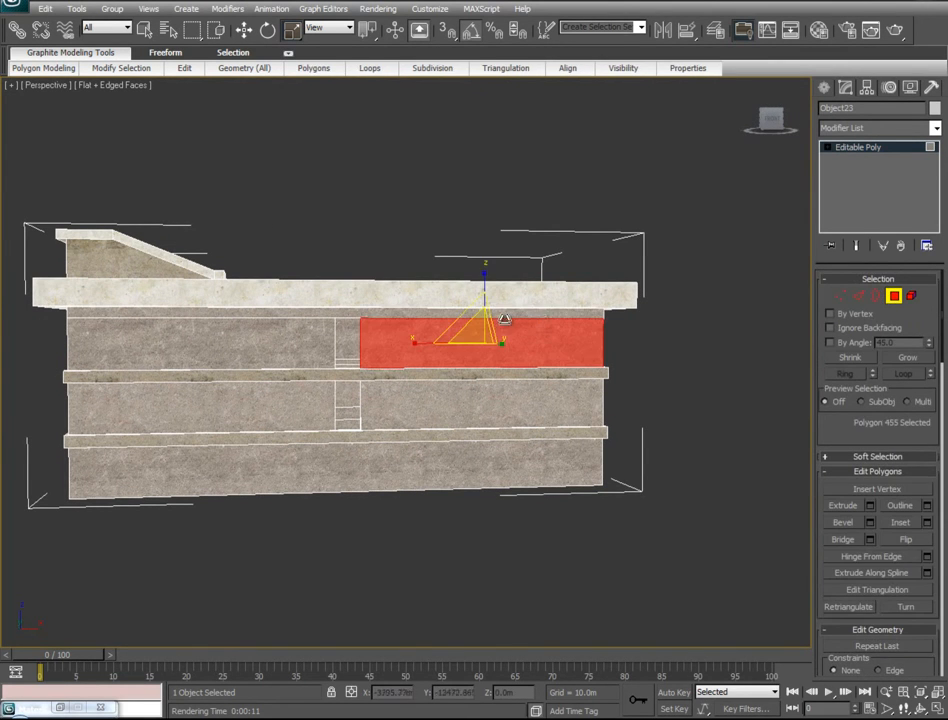
left_click(289, 333, "ctrl")
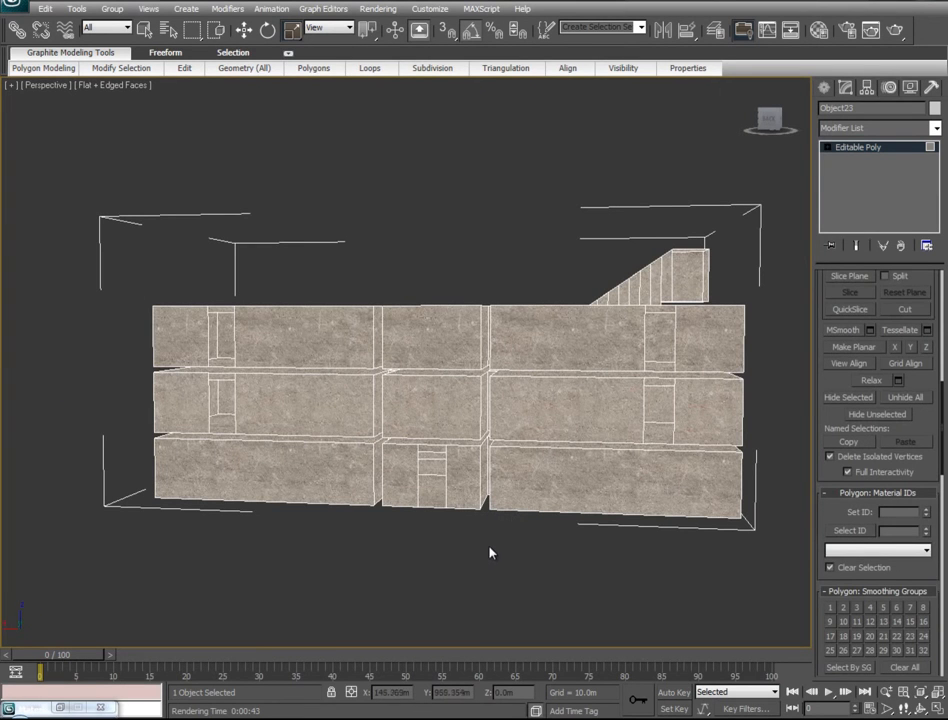
Step: Select the floor polygons of the ground-floor entrance doorway and the main room behind it
middle_click_drag(490, 558, 472, 527)
scroll(492, 420, "up", 4)
middle_click_drag(518, 281, 508, 142)
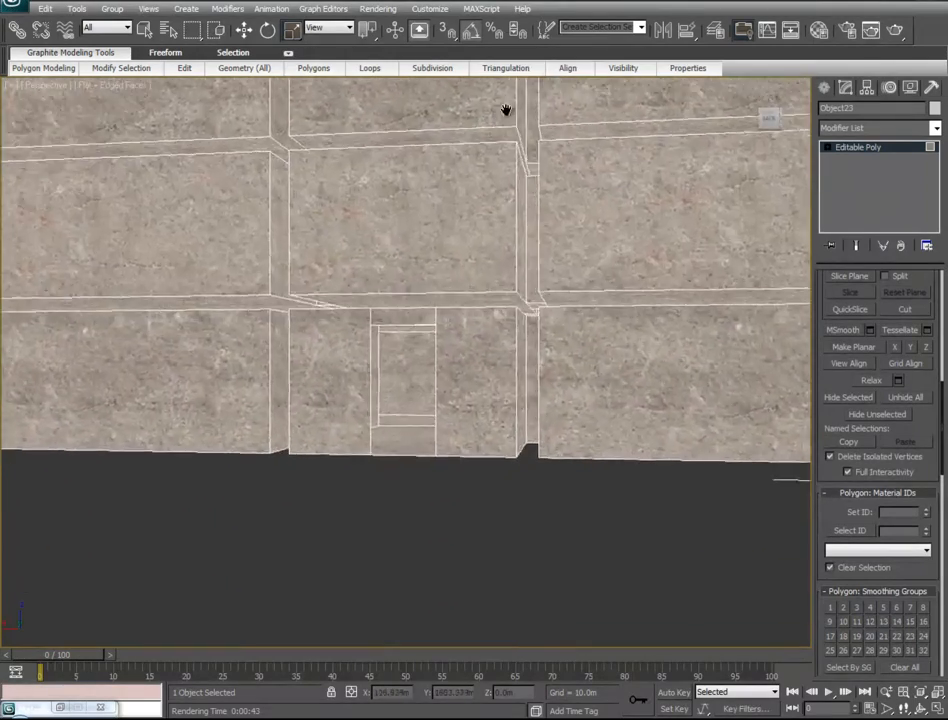
scroll(508, 142, "up", 6)
middle_click_drag(523, 633, 421, 482)
scroll(922, 417, "up", 10)
left_click(535, 443)
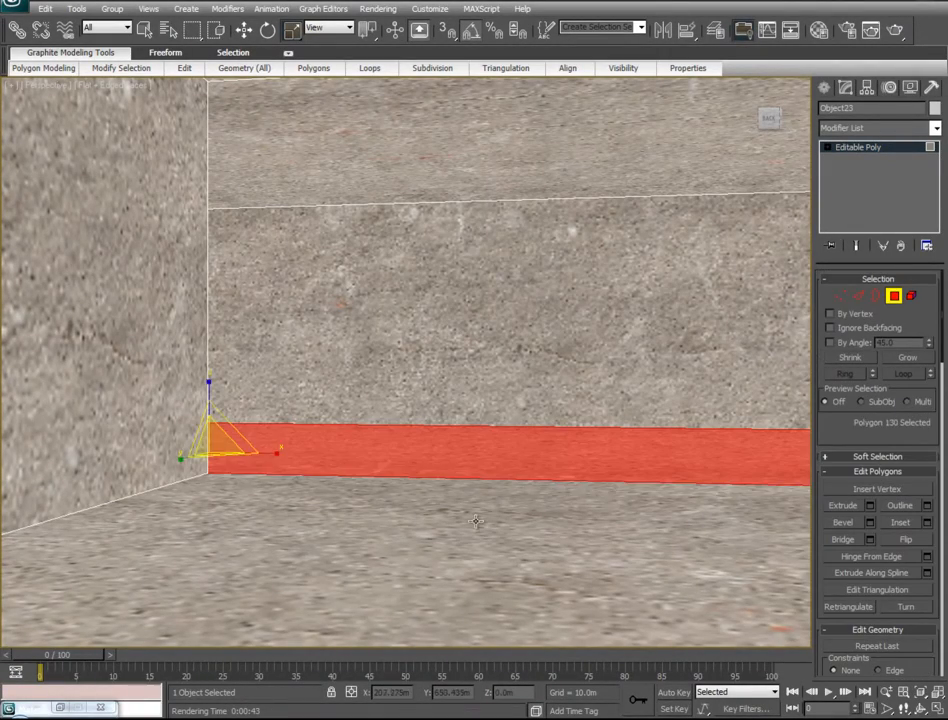
left_click(463, 527, "ctrl")
Step: Add the neighbouring ground-floor rooms, their connecting doorway strips and the strip beside the stairs to the floor selection
middle_click_drag(315, 517, 945, 500, "alt")
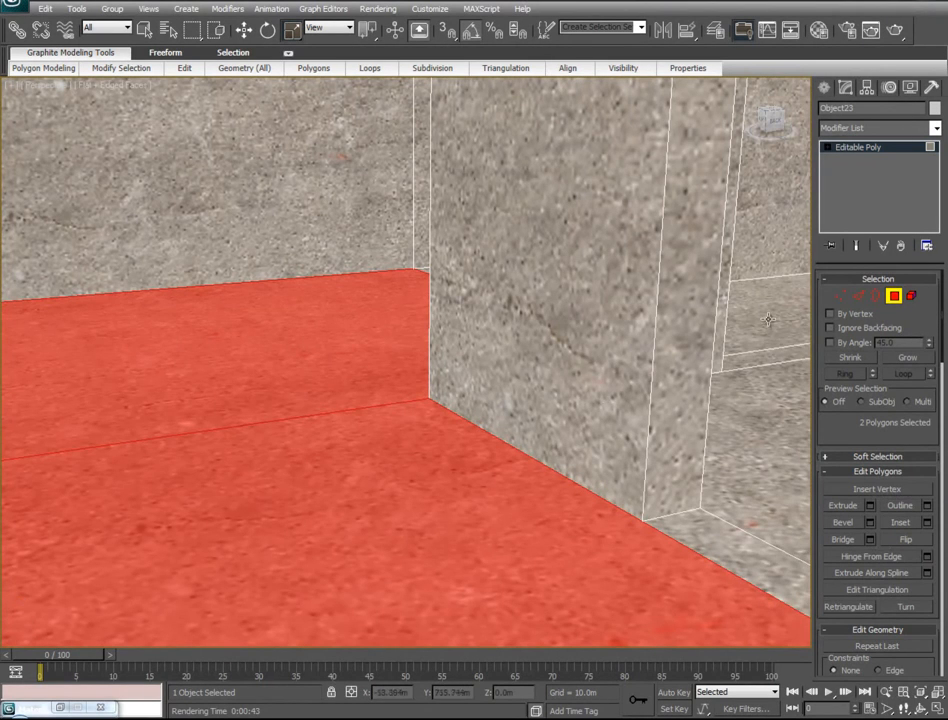
left_click(756, 356, "ctrl")
left_click(751, 362, "ctrl")
left_click(753, 415, "ctrl")
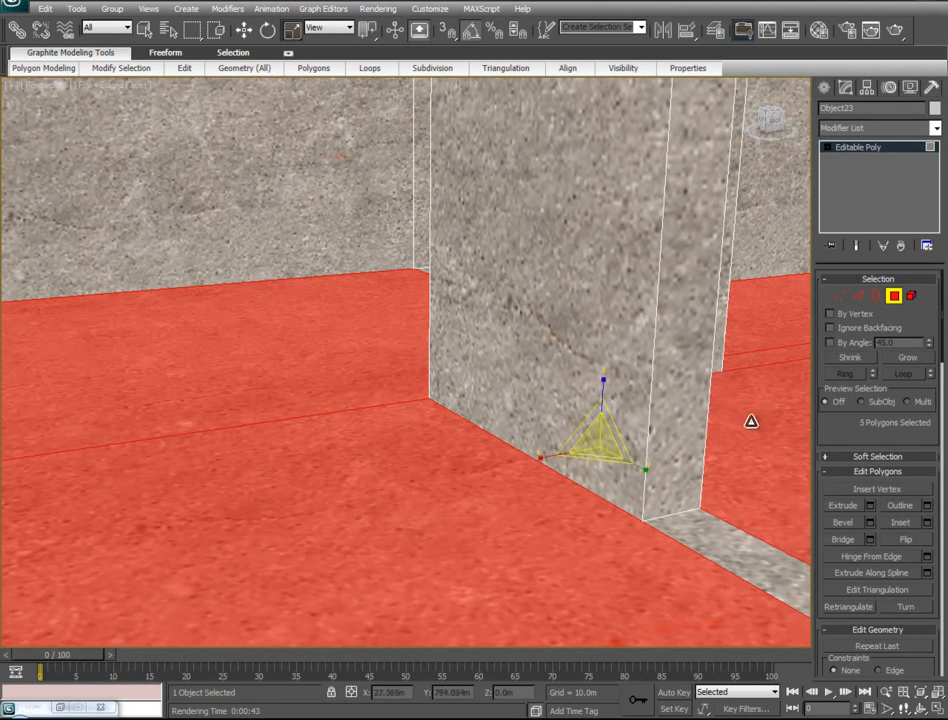
left_click(703, 533, "ctrl")
middle_click_drag(401, 529, 245, 316, "alt")
left_click(213, 318, "ctrl")
middle_click_drag(205, 428, 406, 413)
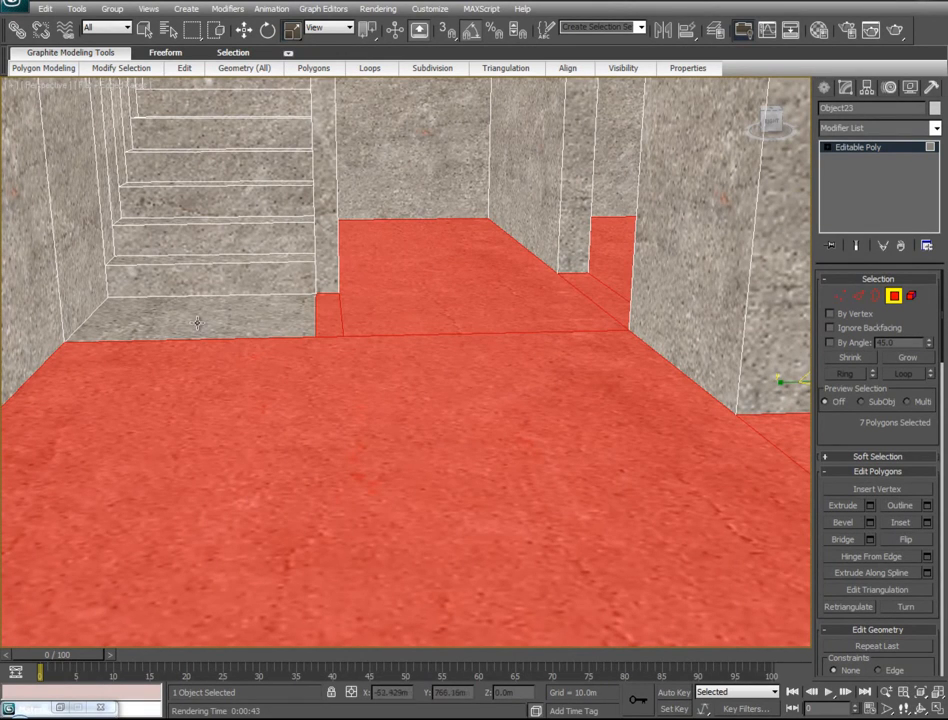
Step: Add the remaining ground-floor side room's floor and its doorway thresholds to the selection
middle_click_drag(532, 416, 167, 453, "alt")
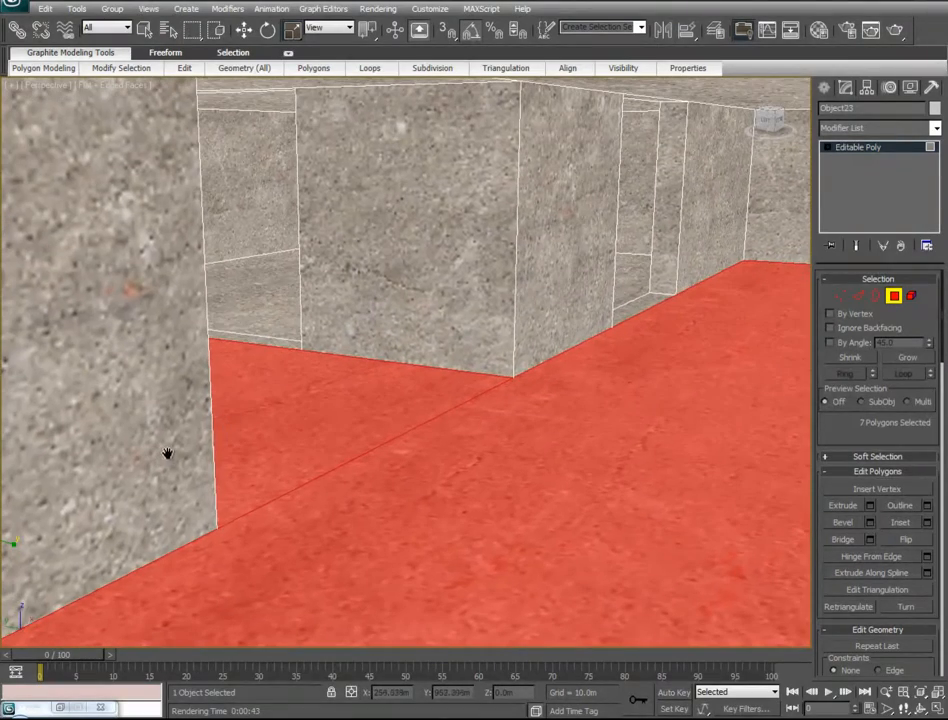
left_click(264, 282, "ctrl")
left_click(282, 340, "ctrl")
left_click(635, 303, "ctrl")
Step: Extend the selection to the middle storey's main room, adjoining room and doorway floors
middle_click_drag(554, 202, 534, 515)
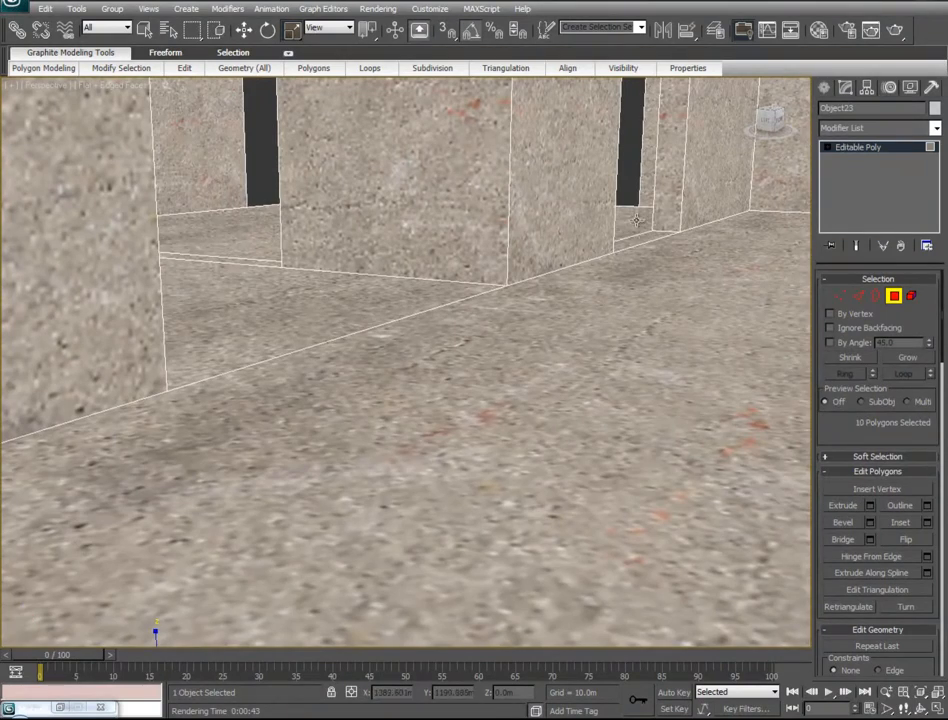
left_click(631, 290, "ctrl")
left_click(349, 306, "ctrl")
left_click(265, 263, "ctrl")
middle_click_drag(460, 347, 341, 440, "alt")
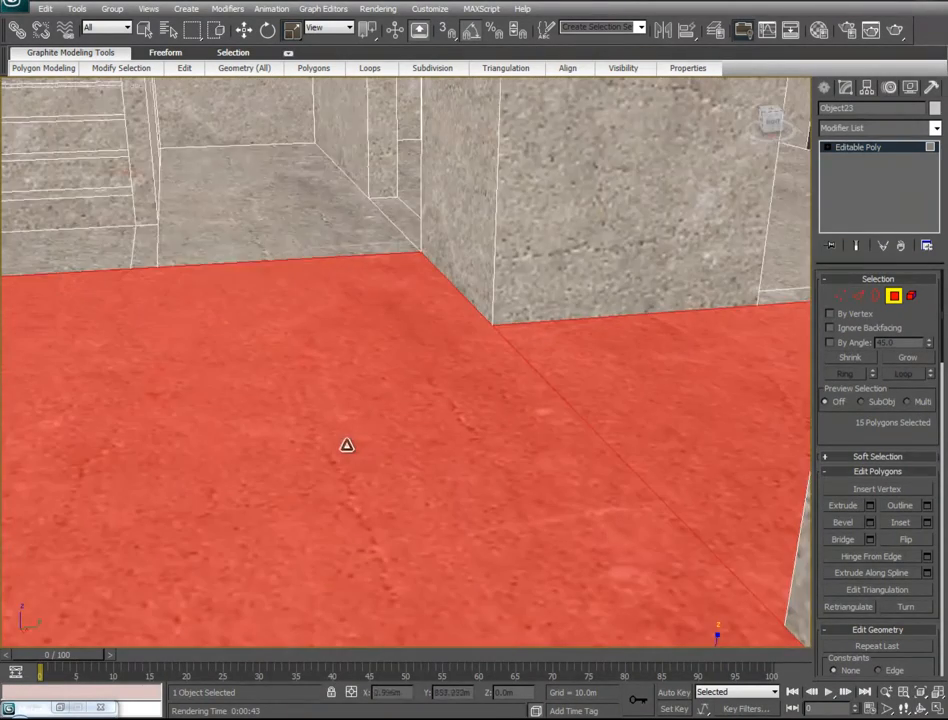
Step: Add the middle storey's corridor, the strip beside the stairs and the remaining doorway floors to the selection
left_click(267, 223, "ctrl")
left_click(145, 248, "ctrl")
left_click(393, 213, "ctrl")
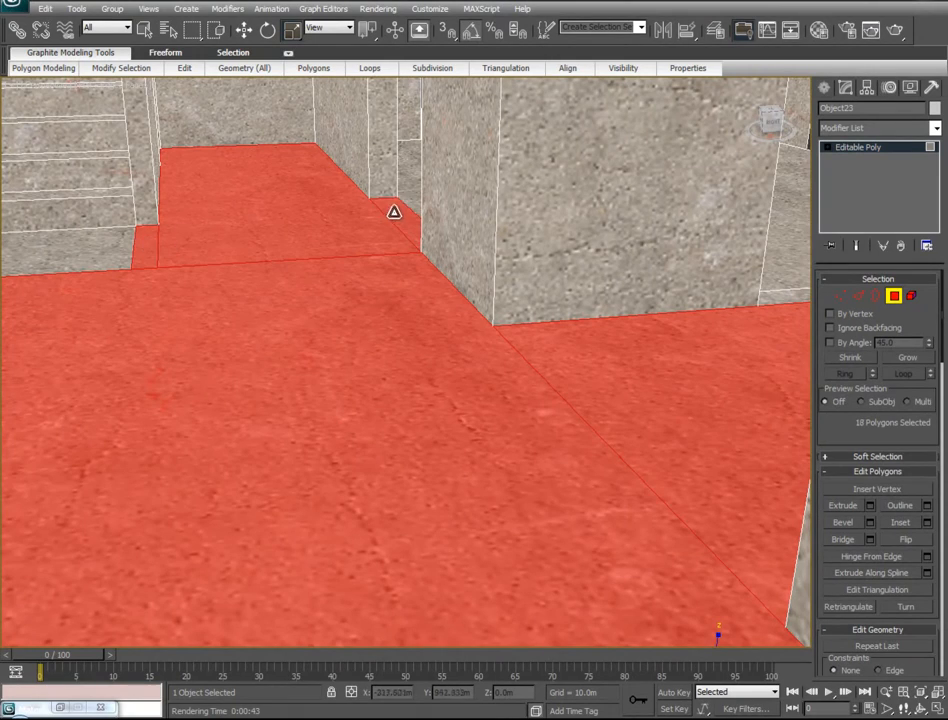
left_click(410, 225, "ctrl")
middle_click_drag(559, 352, 790, 648, "alt")
left_click(690, 249, "ctrl")
left_click(665, 244, "ctrl")
left_click(671, 261, "ctrl")
Step: Add the top storey's side room, its doorway strip and the room beyond it to the floor selection
scroll(795, 648, "down", 2)
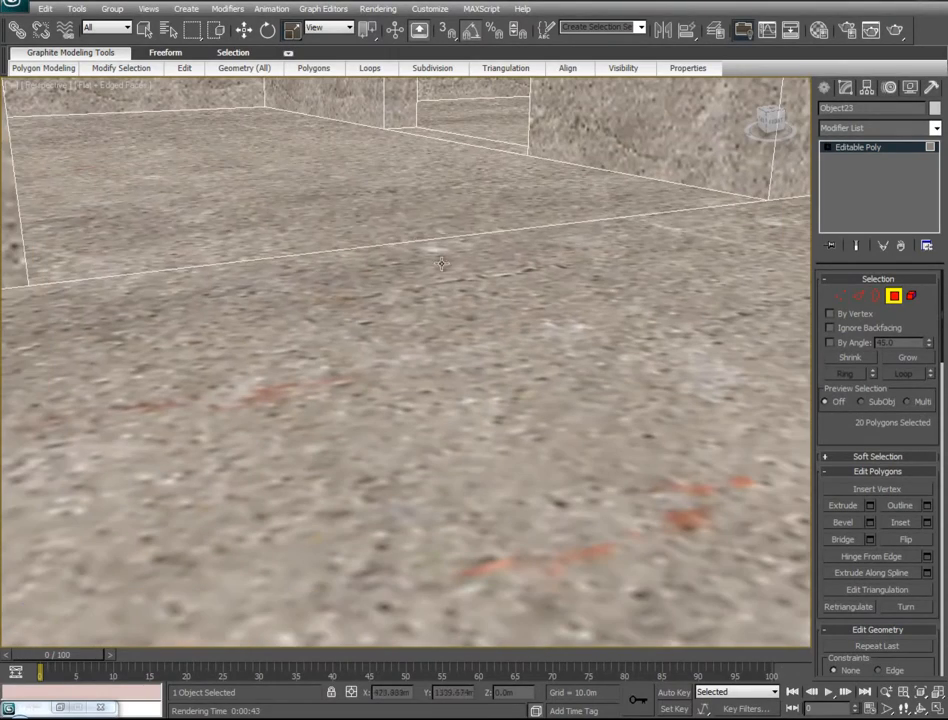
left_click(427, 183, "ctrl")
left_click(465, 128, "ctrl")
left_click(460, 143, "ctrl")
middle_click_drag(583, 348, 530, 459, "alt")
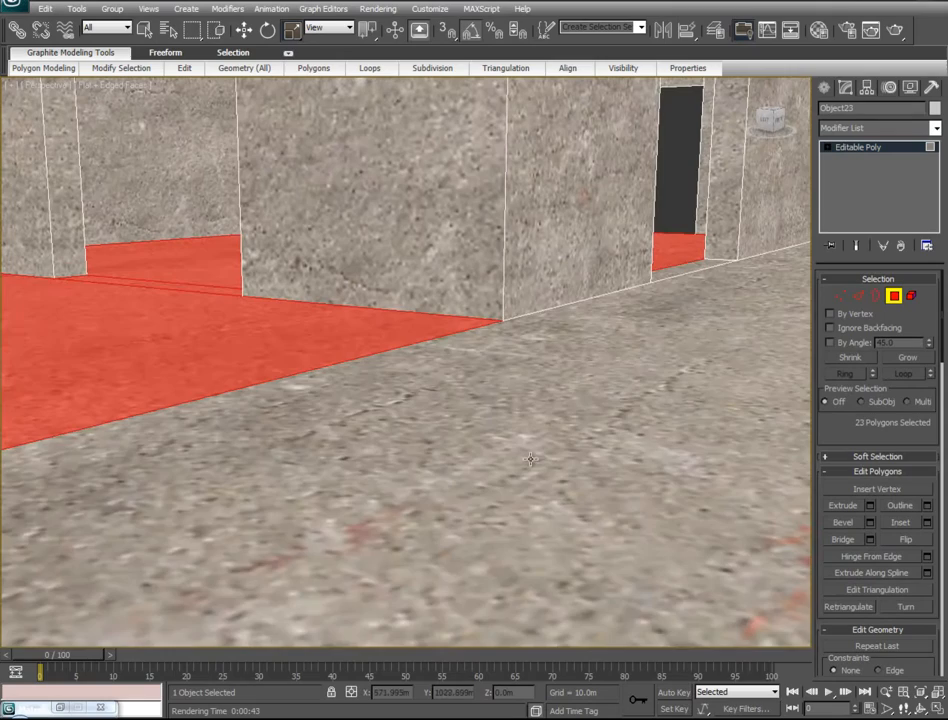
Step: Complete the selection with the top storey's main room, corridor and remaining doorway floors
left_click(683, 268, "ctrl")
left_click(713, 325, "ctrl")
middle_click_drag(489, 354, 278, 225, "alt")
left_click(321, 217, "ctrl")
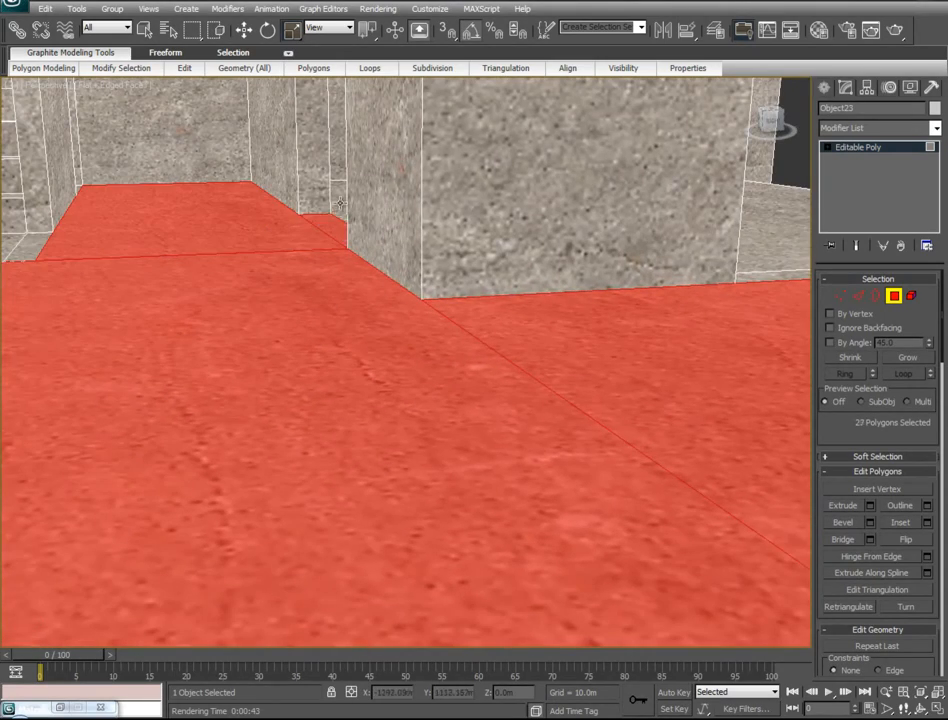
left_click(339, 204, "ctrl")
left_click(748, 275, "ctrl")
middle_click_drag(312, 310, 370, 334, "alt")
left_click(167, 289, "ctrl")
Step: Show the Carpet#1 sub-material's map in the viewport and apply Carpet#1 to the selected floor polygons
middle_click_drag(535, 328, 397, 294, "alt")
scroll(483, 340, "down", 5)
scroll(486, 342, "up", 3)
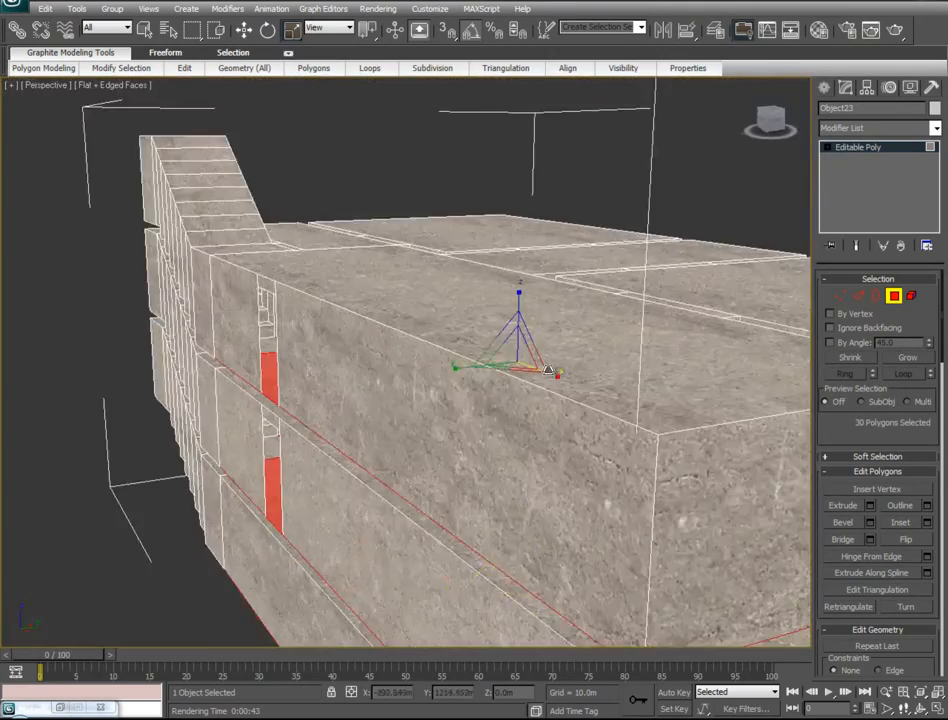
middle_click_drag(540, 372, 400, 362, "alt")
middle_click_drag(400, 362, 595, 261)
scroll(595, 261, "up", 3)
scroll(595, 261, "up", 6)
key("m")
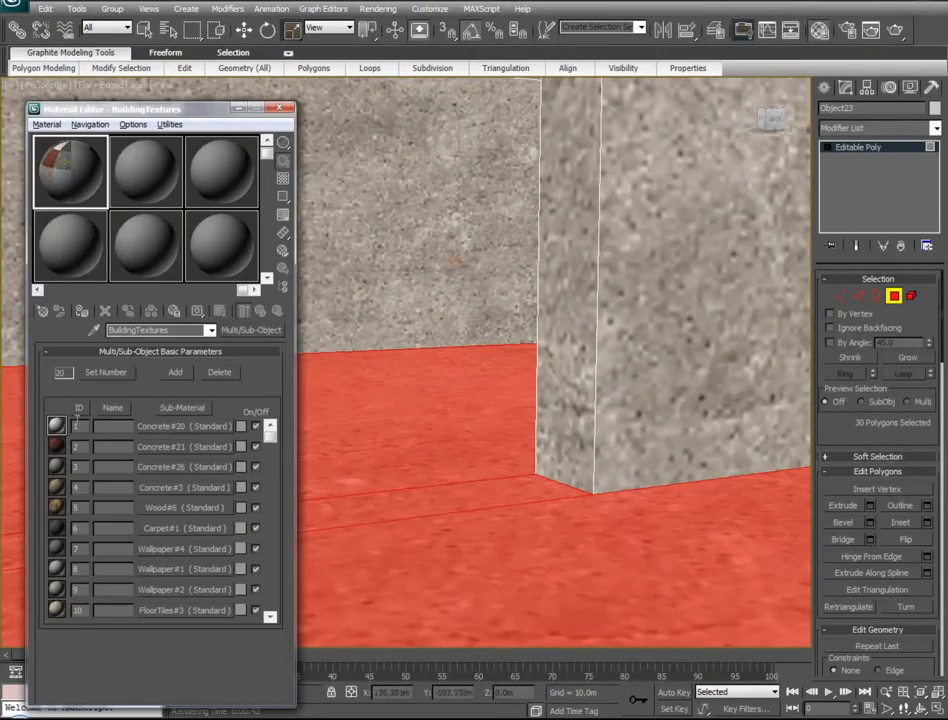
left_click(161, 529)
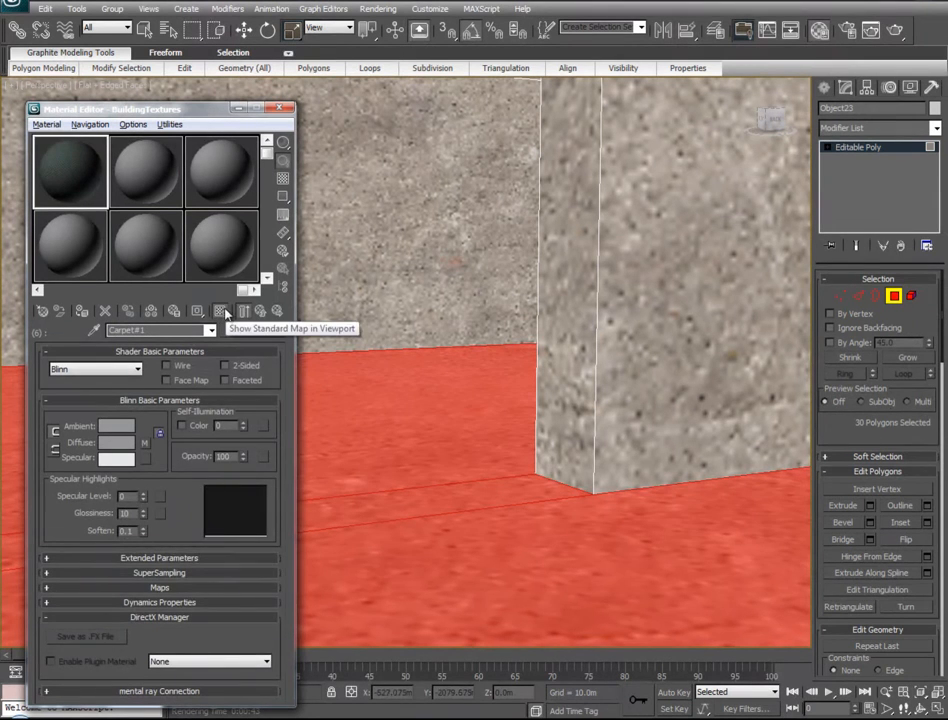
left_click(259, 311)
left_click_drag(170, 529, 402, 461)
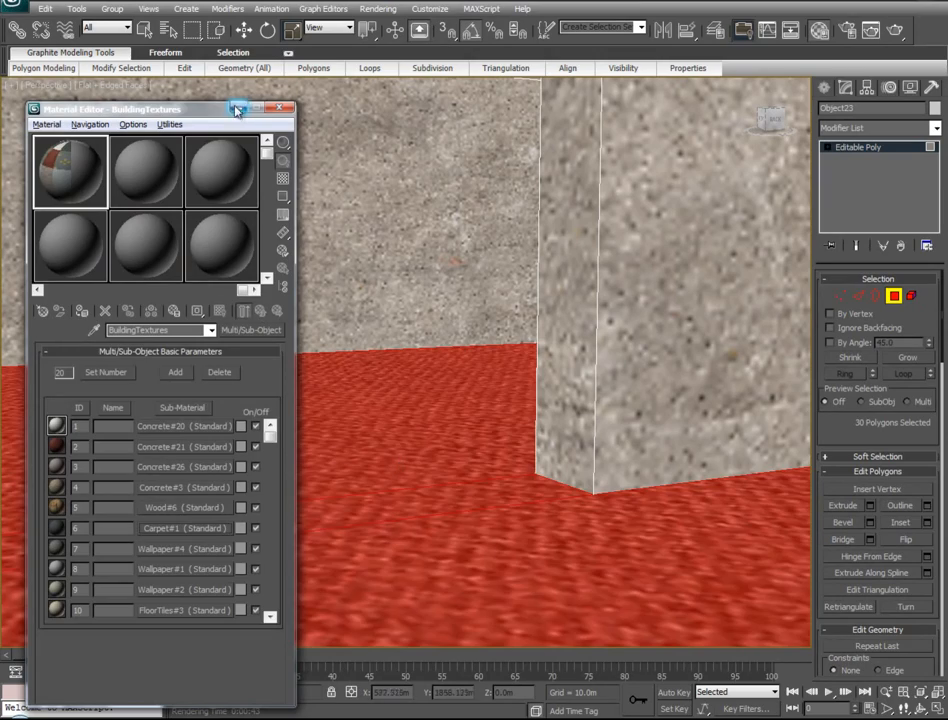
left_click(238, 110)
Step: Apply a UVW Map modifier with Planar mapping to the carpeted floors and scale its gizmo down uniformly for a finer weave
middle_click_drag(525, 495, 298, 582)
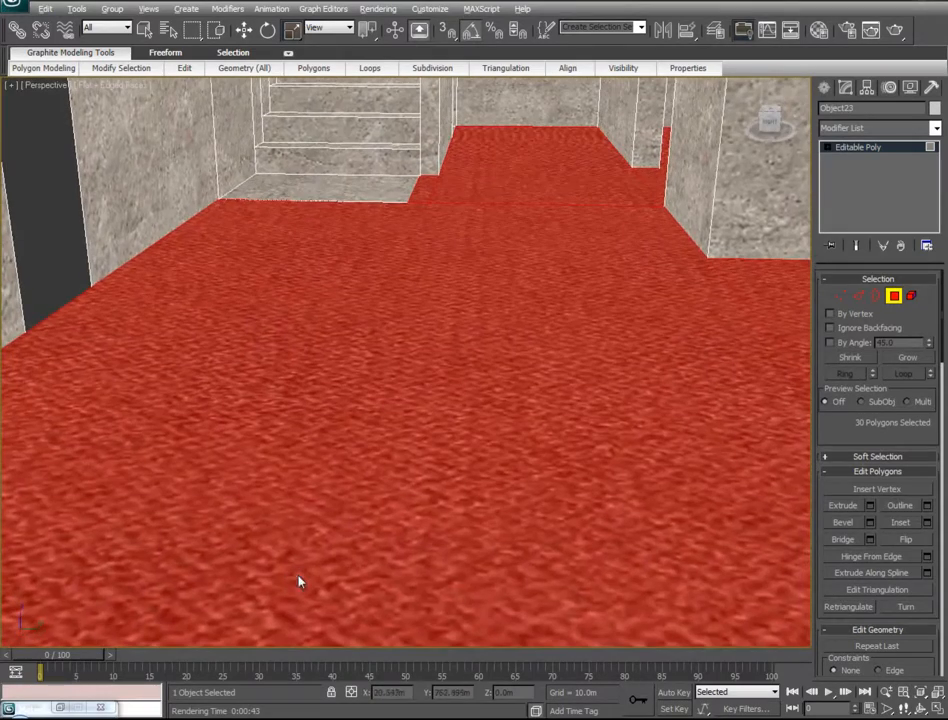
left_click(936, 128)
scroll(924, 610, "down", 15)
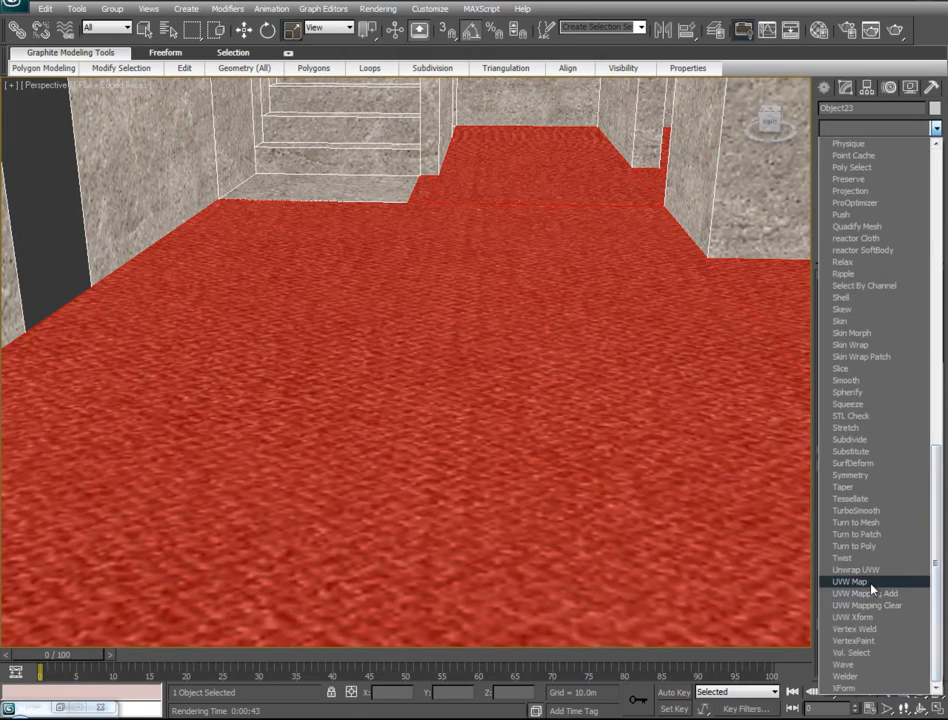
left_click(852, 581)
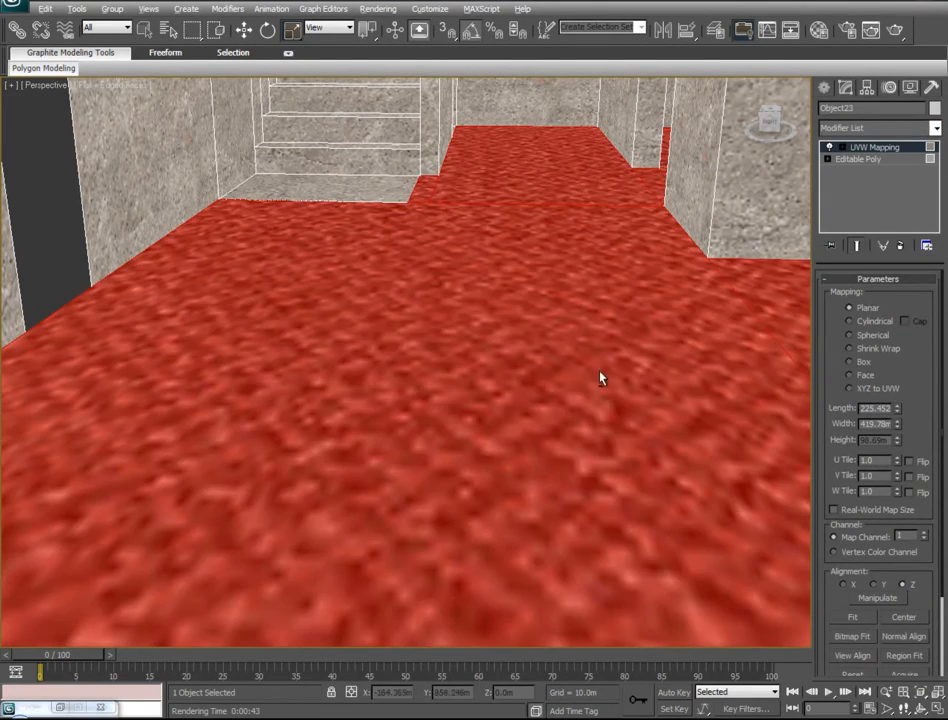
middle_click_drag(600, 378, 440, 233, "alt")
left_click_drag(616, 550, 722, 436)
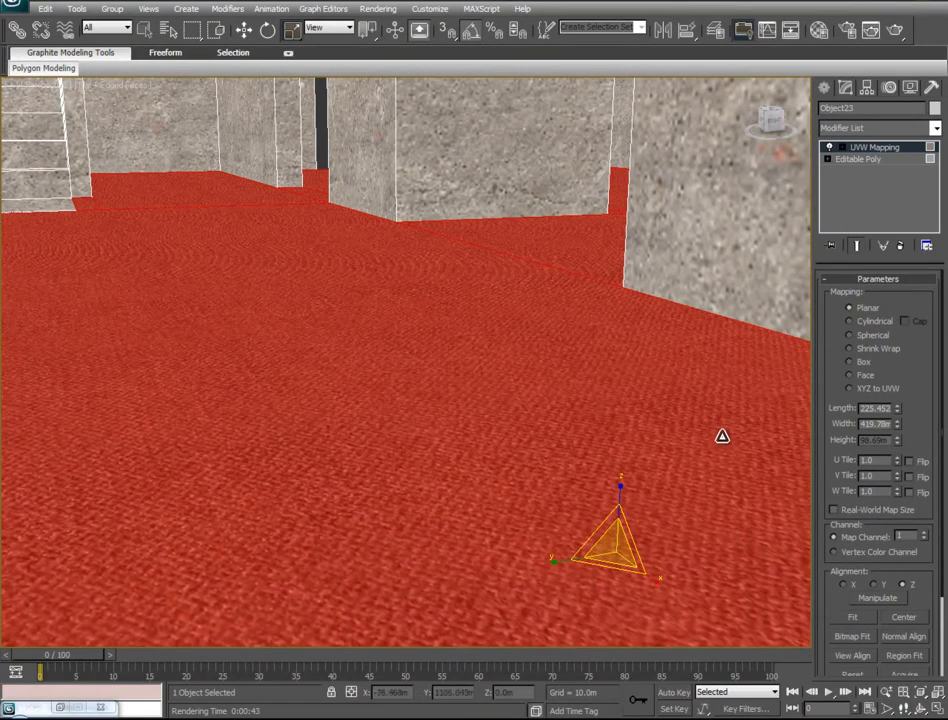
left_click_drag(614, 546, 628, 578)
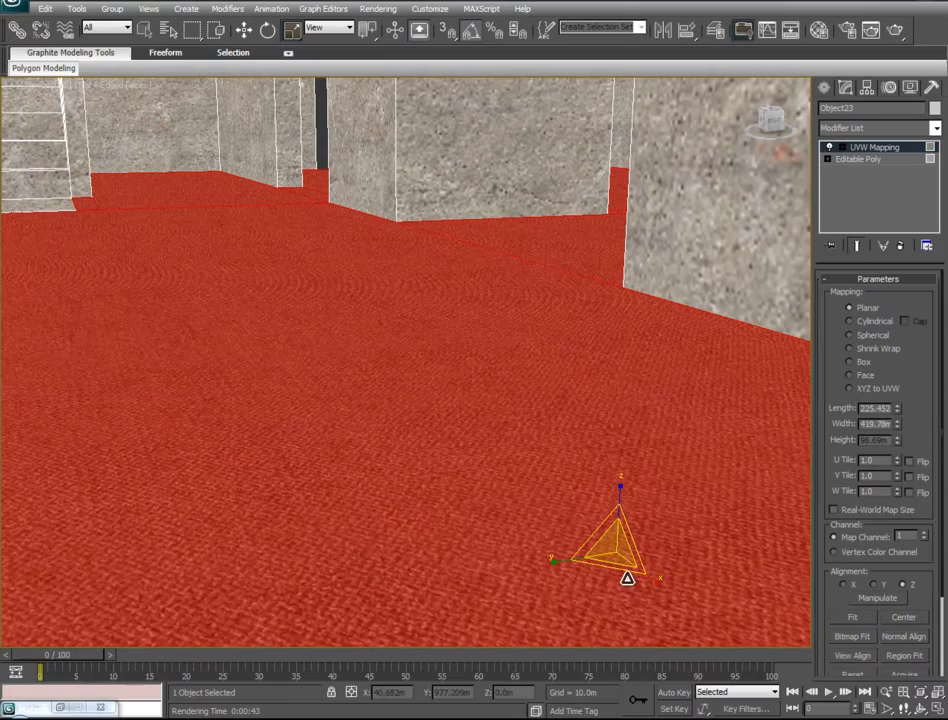
Step: Collapse the floors' UVW Mapping modifier into the Editable Poly and hide the carpeted floor polygons
right_click(881, 148)
left_click(812, 277)
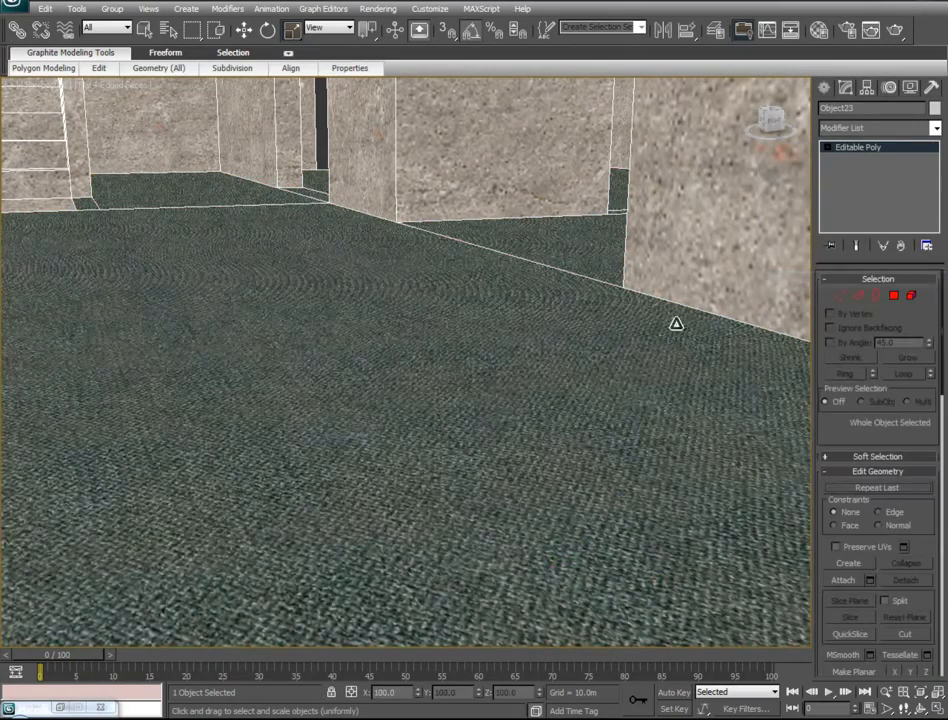
middle_click_drag(602, 354, 836, 445, "alt")
left_click(894, 296)
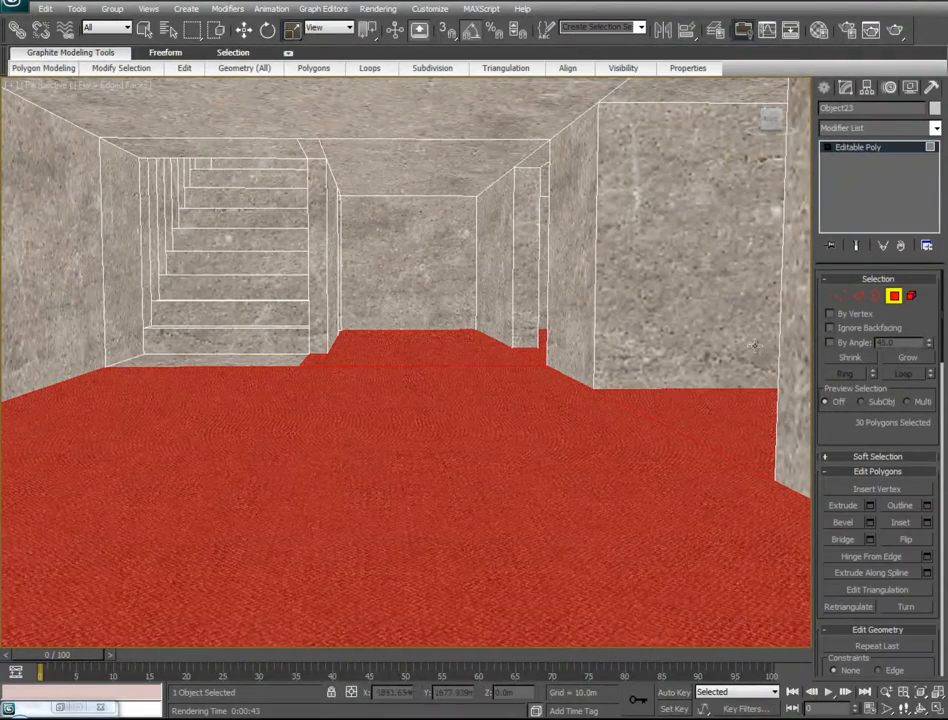
scroll(839, 427, "down", 10)
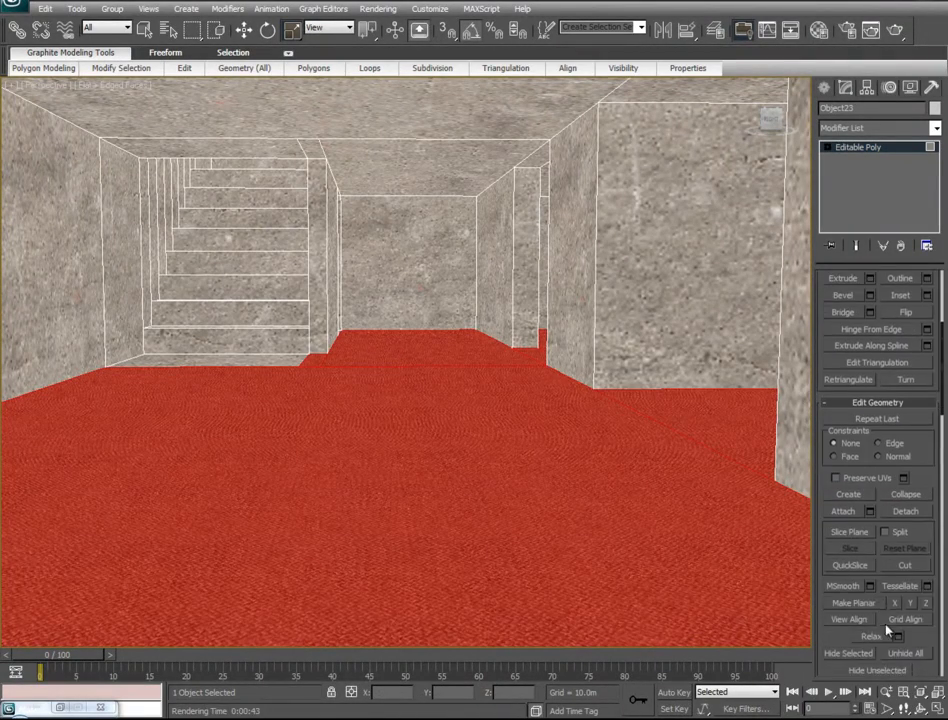
scroll(860, 556, "down", 5)
scroll(845, 450, "up", 1)
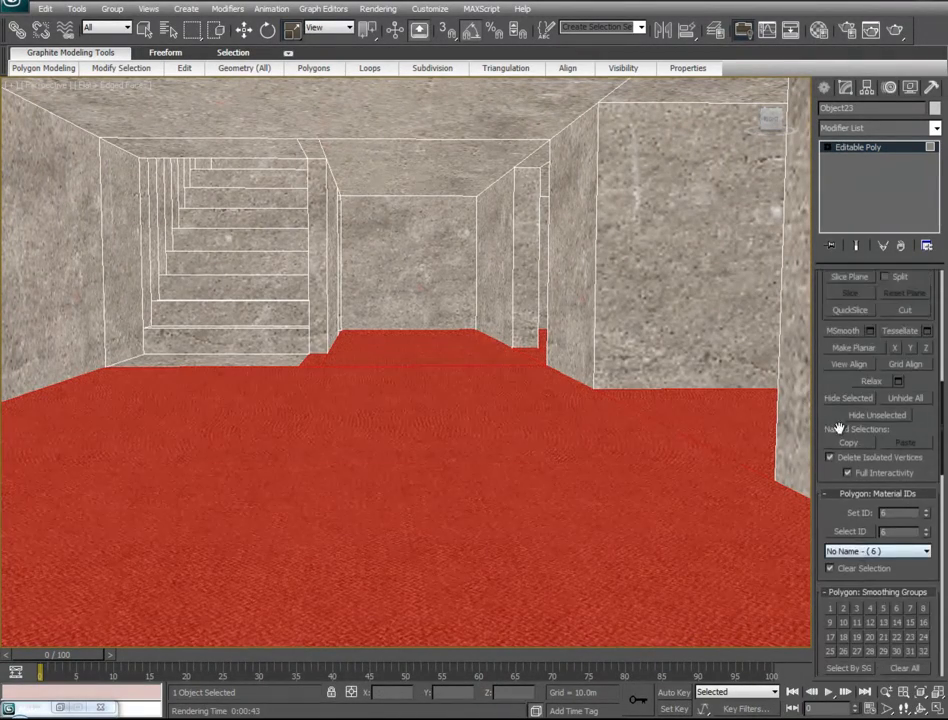
left_click(843, 403)
middle_click_drag(497, 472, 459, 617)
scroll(459, 617, "up", 6)
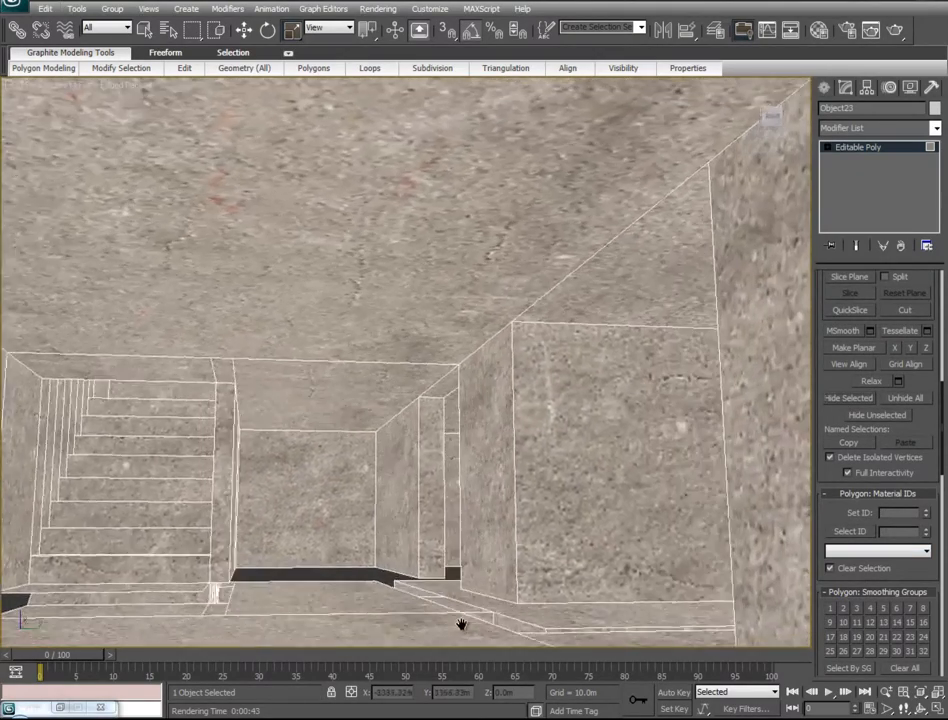
Step: Select the ceiling polygons of the main room, the corridor and the adjoining side rooms
left_click(580, 320)
left_click(608, 379, "ctrl")
left_click(608, 402, "ctrl")
middle_click_drag(608, 402, 564, 673, "alt")
left_click(448, 237)
left_click(431, 306, "ctrl")
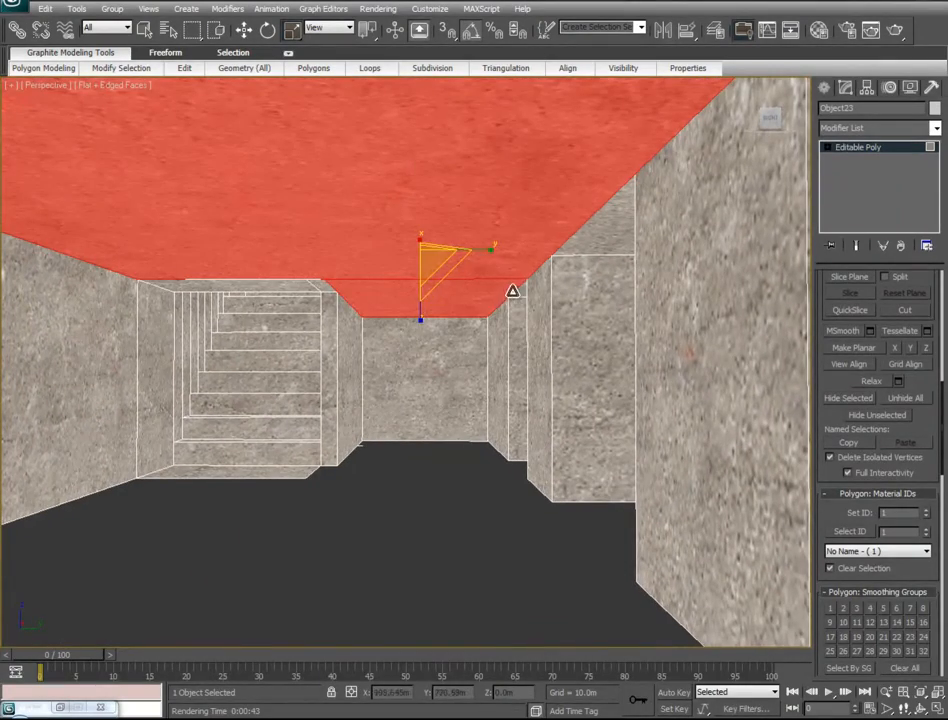
left_click(579, 242, "ctrl")
middle_click_drag(490, 432, 542, 420, "alt")
left_click(192, 362, "ctrl")
left_click(476, 321, "ctrl")
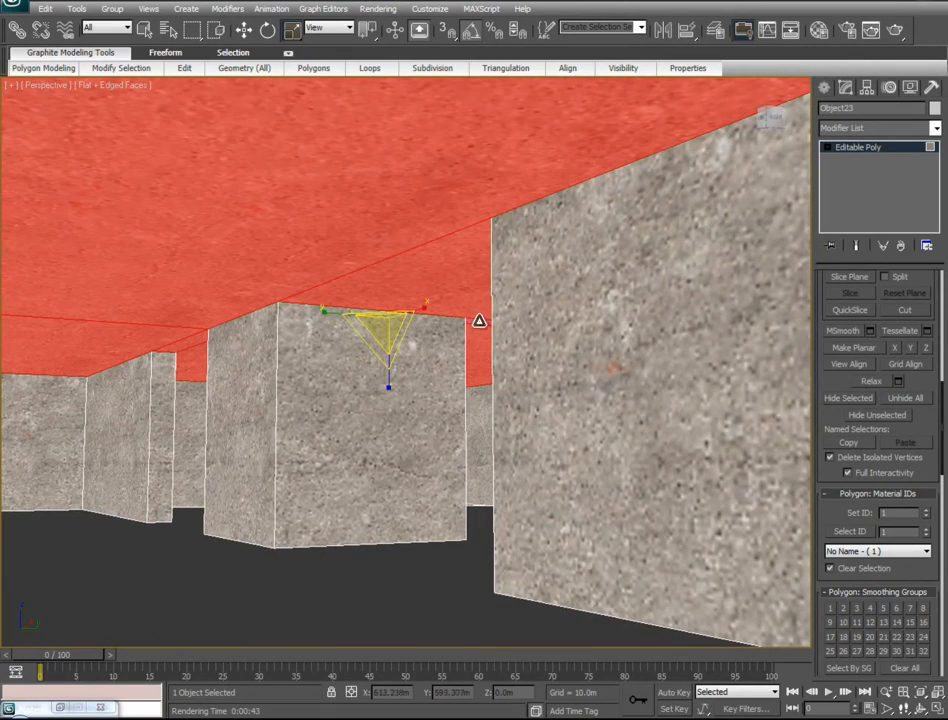
Step: Add the remaining ceiling strips beside the stairwell on each storey to the selection and hide the selected ceiling polygons
middle_click_drag(487, 358, 330, 390, "alt")
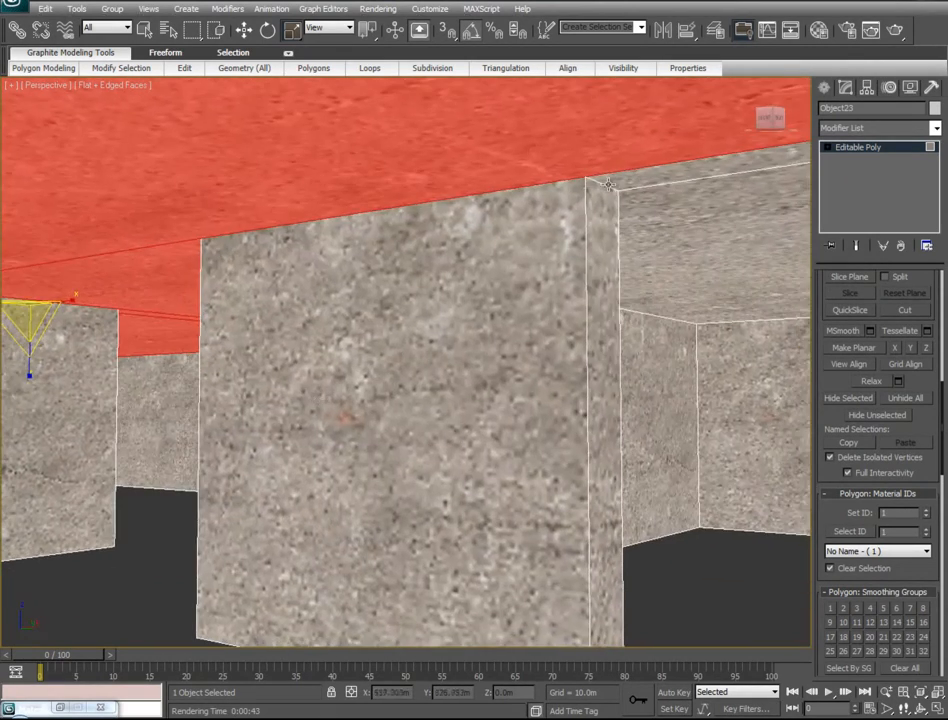
middle_click_drag(649, 181, 204, 307, "alt")
middle_click_drag(294, 267, 346, 279, "alt")
left_click(486, 237, "ctrl")
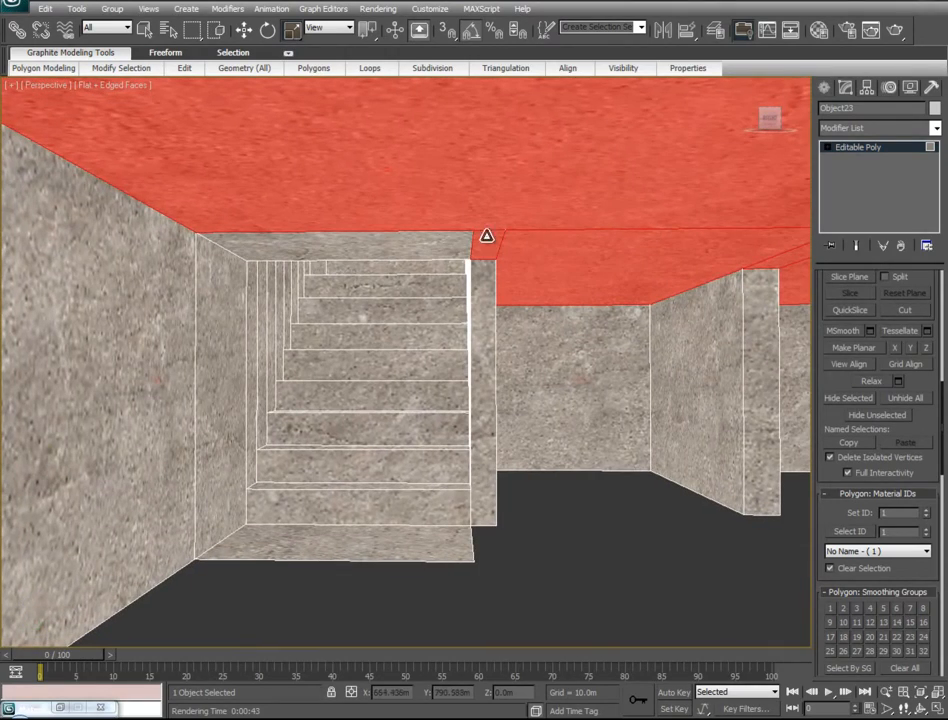
middle_click_drag(414, 500, 382, 80, "alt")
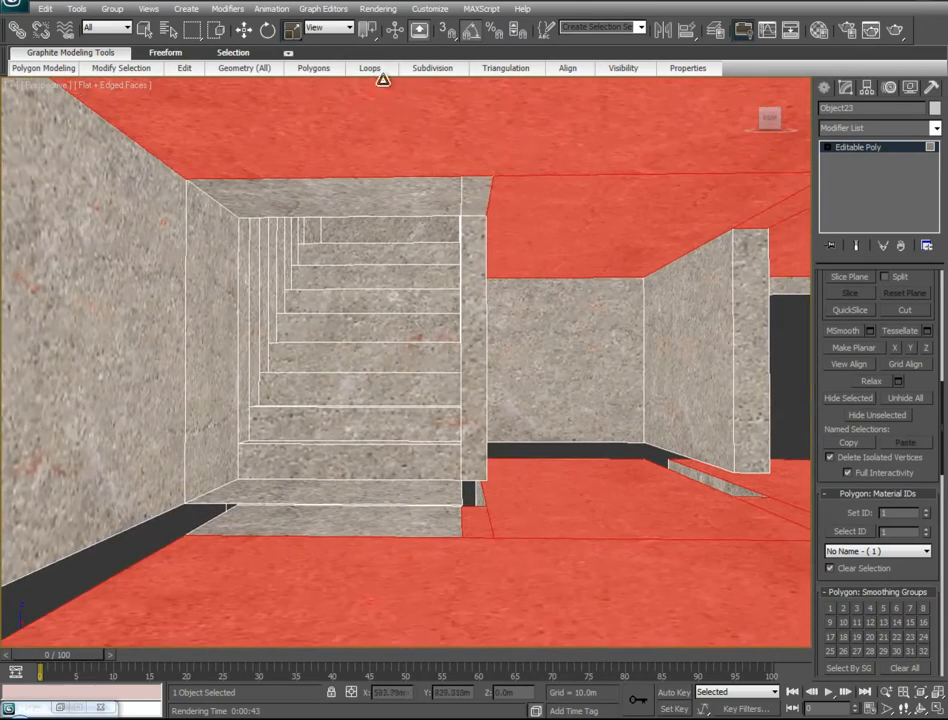
left_click(476, 197, "ctrl")
middle_click_drag(557, 150, 546, 21, "alt")
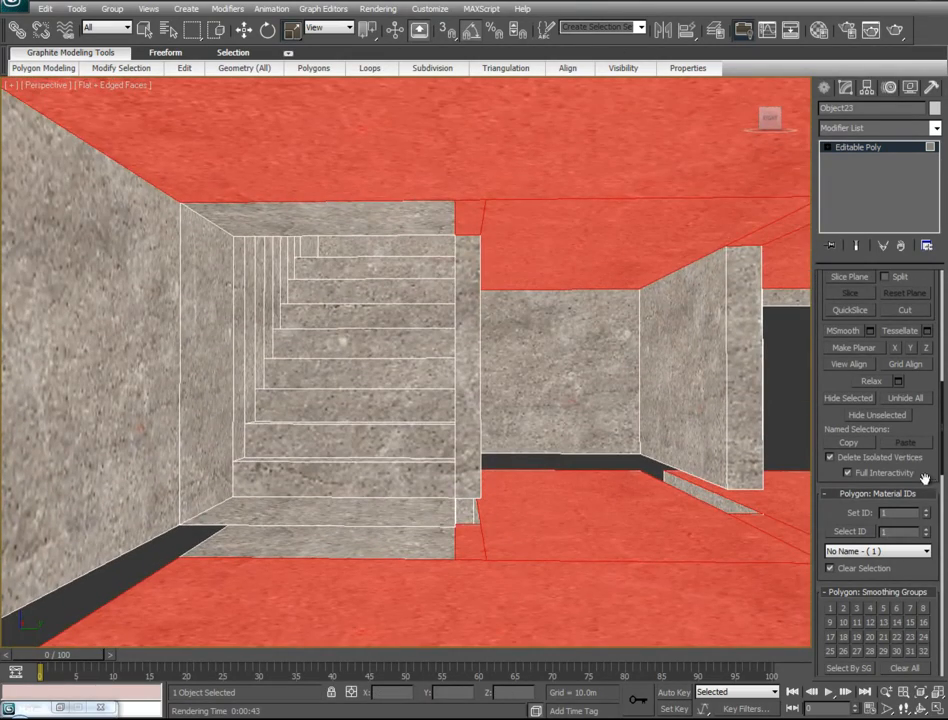
scroll(880, 410, "down", 3)
left_click(842, 342)
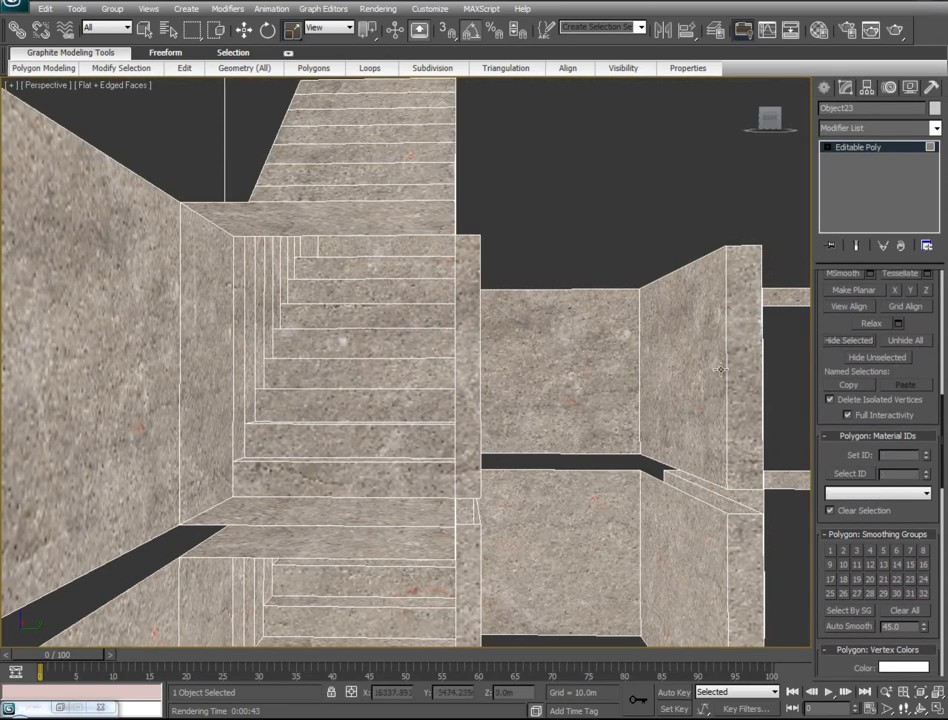
Step: Connect the vertical wall edges of the rooms on all storeys to add a horizontal edge line around the walls
scroll(434, 403, "down", 15)
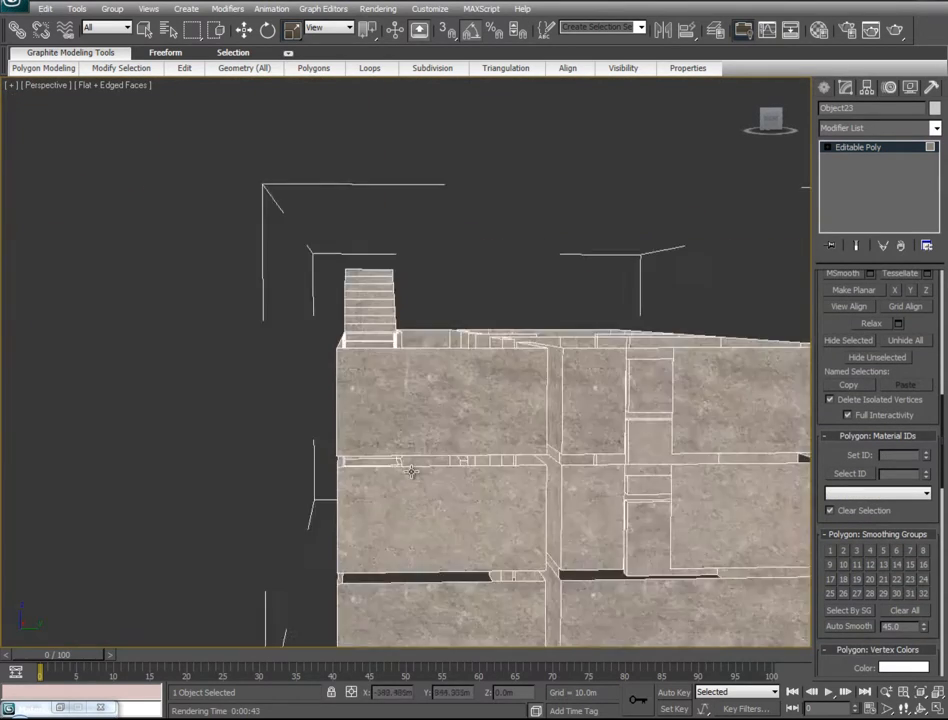
middle_click_drag(579, 457, 416, 435, "alt")
scroll(489, 476, "up", 8)
key("4")
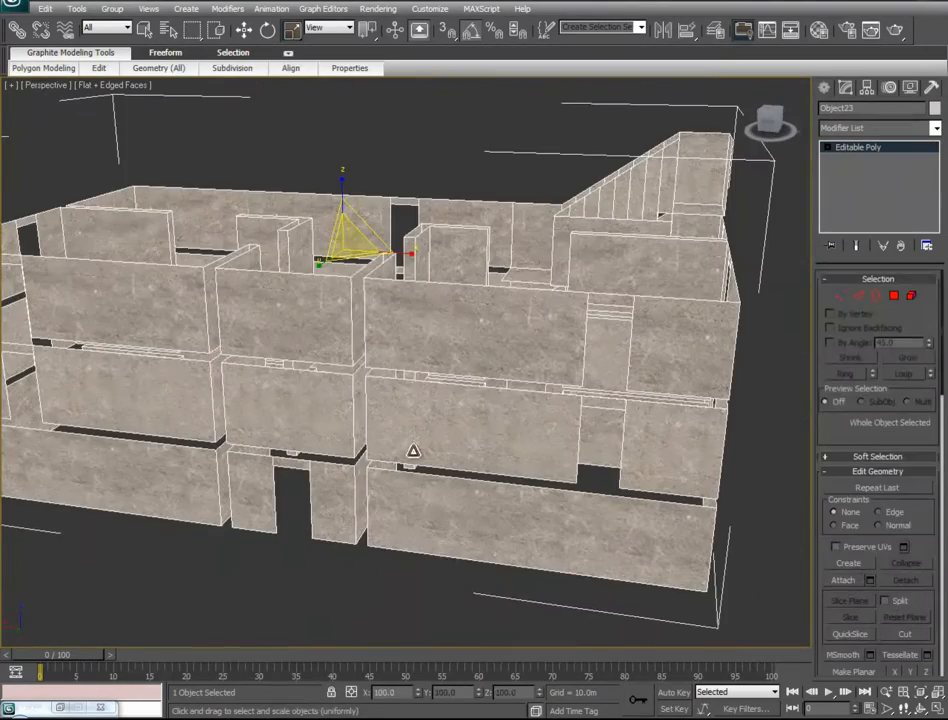
middle_click_drag(334, 584, 379, 586, "alt")
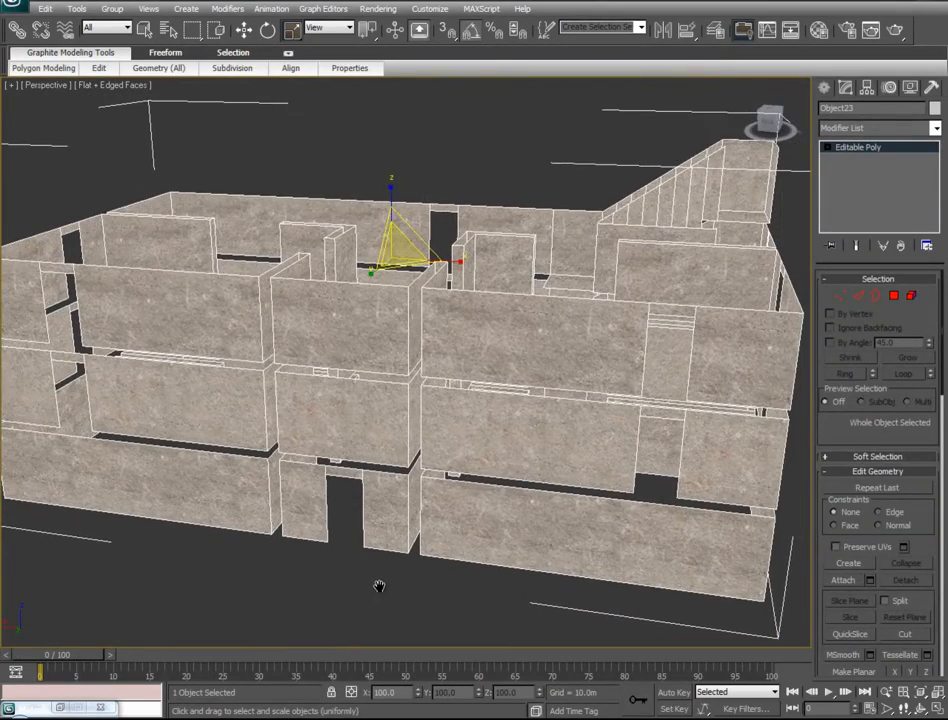
middle_click_drag(488, 463, 388, 500, "alt")
left_click(857, 297)
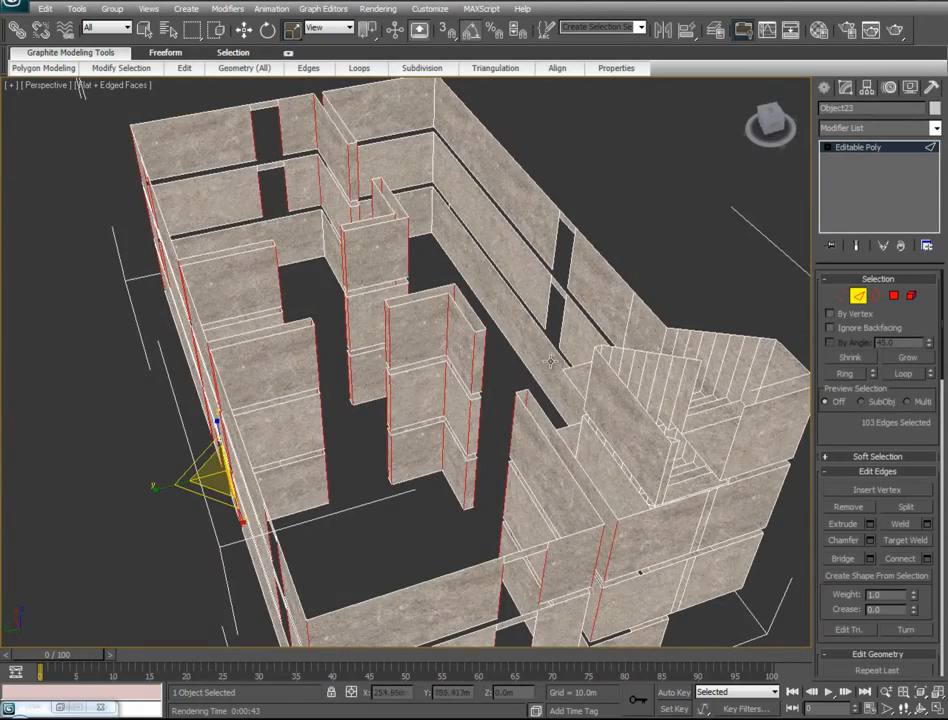
middle_click_drag(447, 447, 311, 351, "alt")
scroll(325, 401, "down", 2)
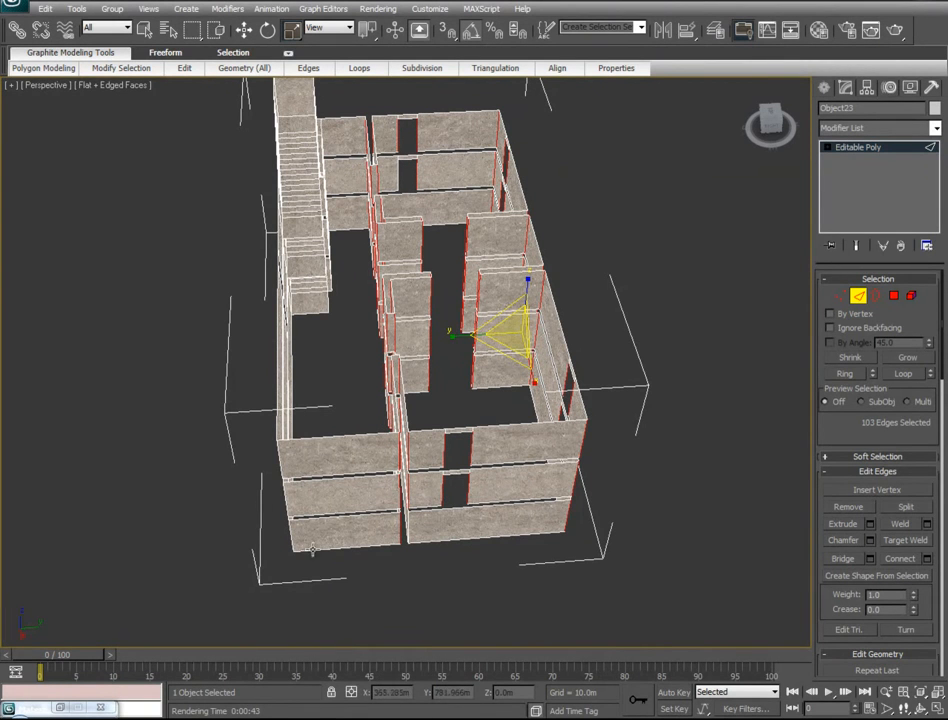
middle_click_drag(265, 200, 269, 290)
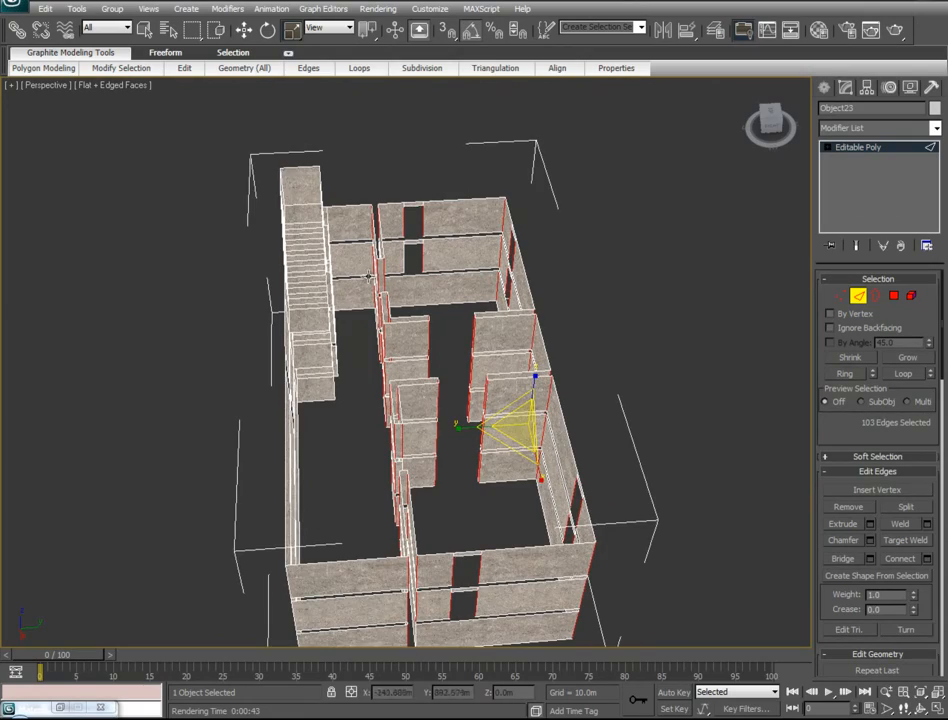
scroll(515, 420, "up", 6)
middle_click_drag(466, 543, 626, 507, "alt")
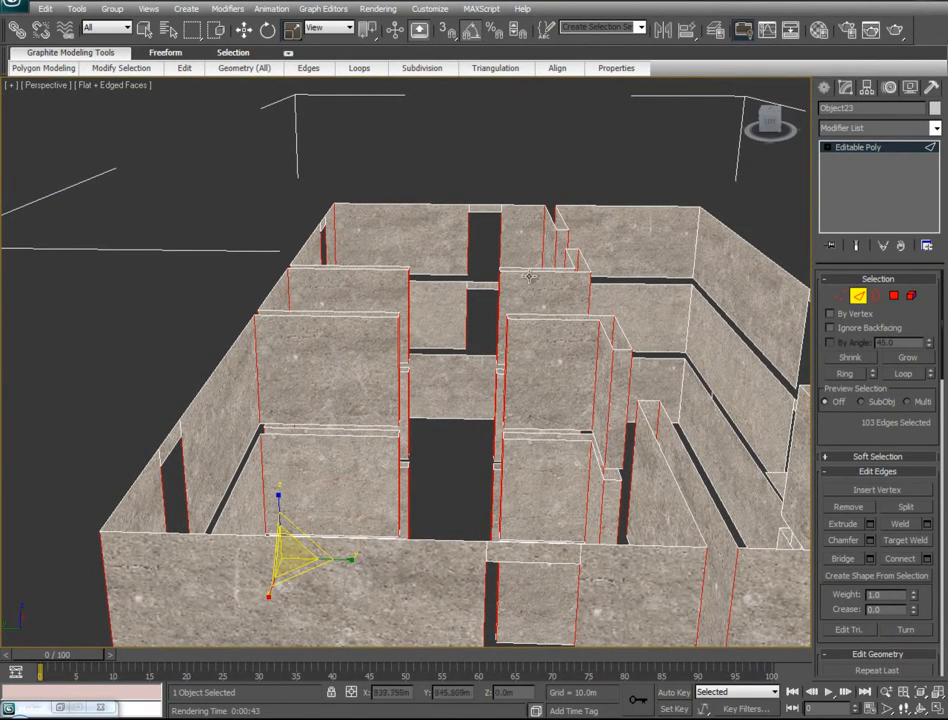
right_click(326, 350)
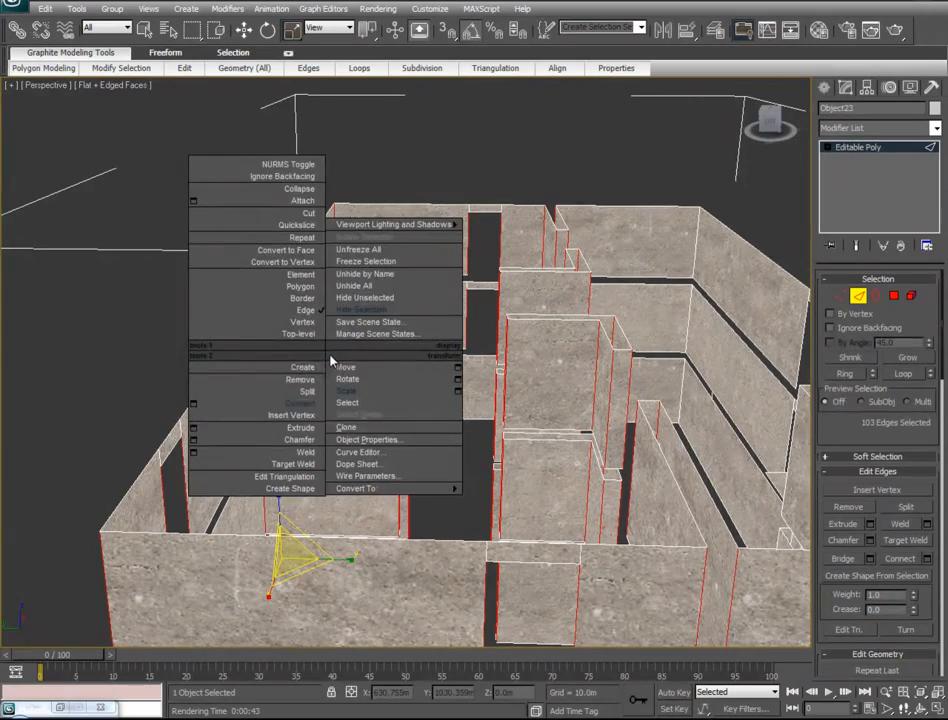
left_click(311, 410)
Step: Inspect the new horizontal edge line around the room walls, at the corners and beside the door openings
middle_click_drag(311, 410, 241, 362, "alt")
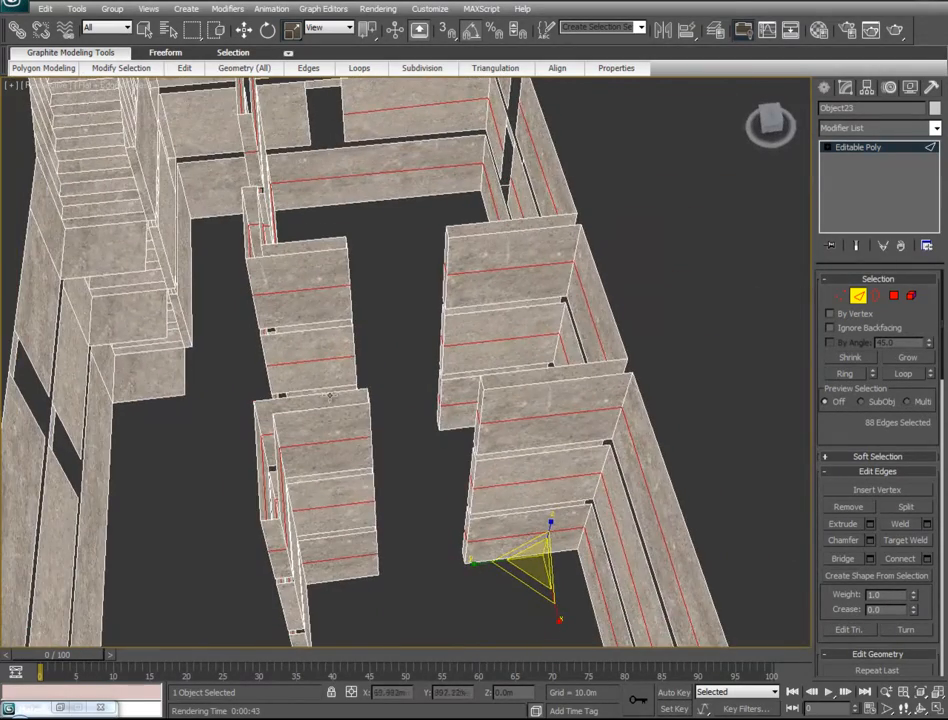
middle_click_drag(376, 522, 446, 501, "alt")
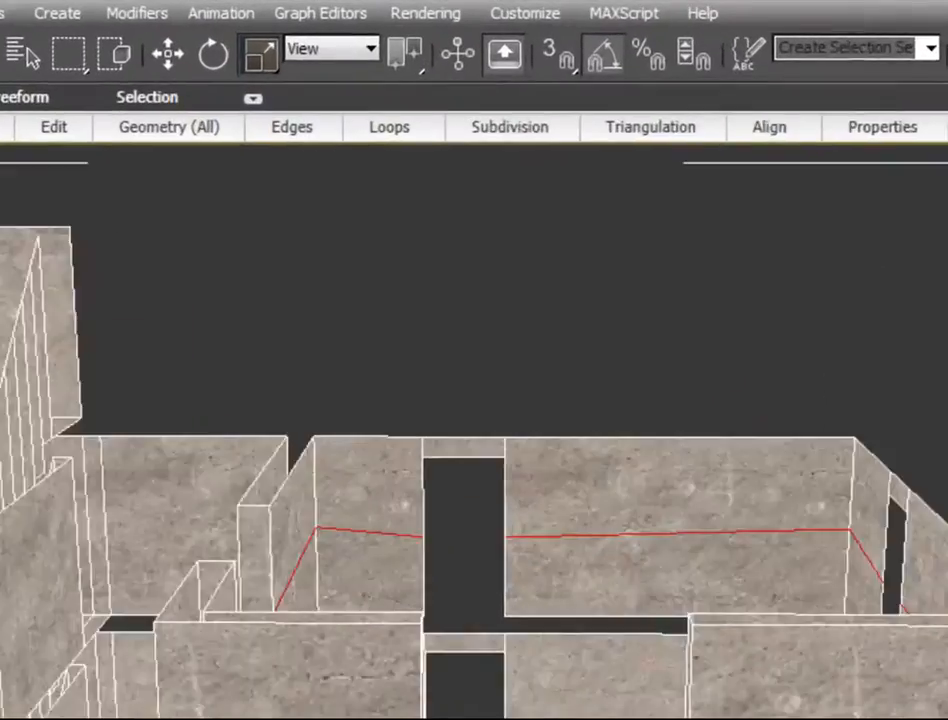
scroll(622, 544, "up", 4)
middle_click_drag(584, 493, 932, 716)
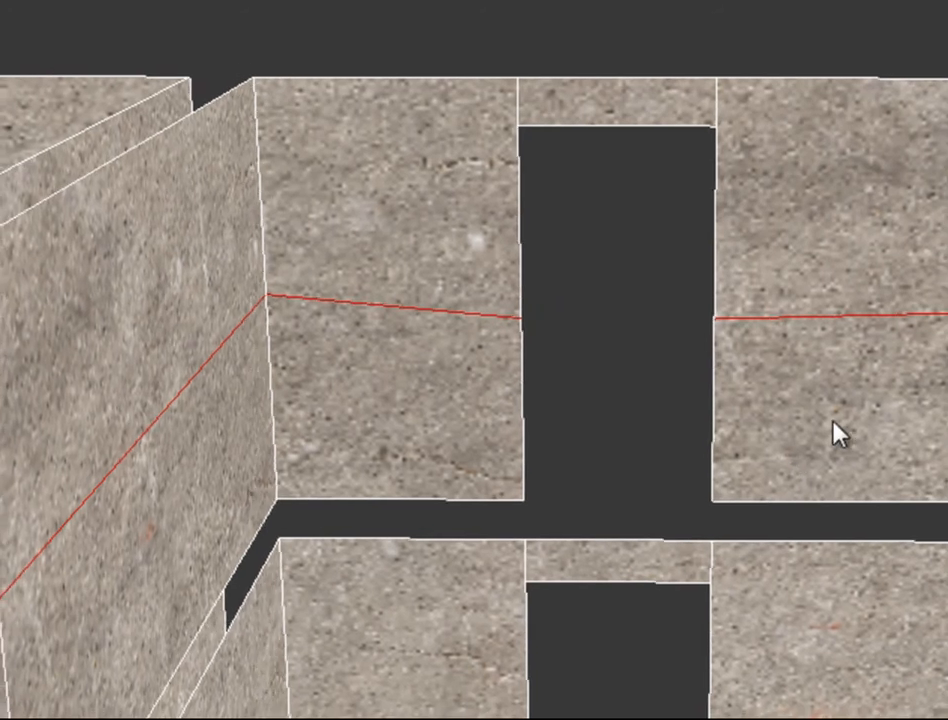
scroll(836, 434, "down", 8)
scroll(491, 366, "up", 5)
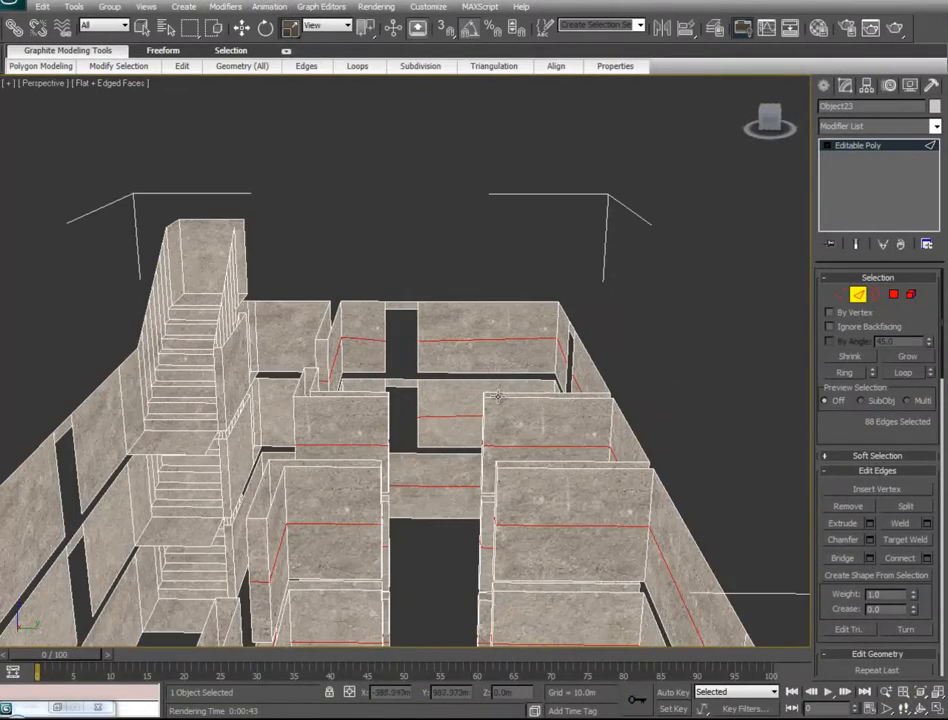
scroll(500, 408, "up", 4)
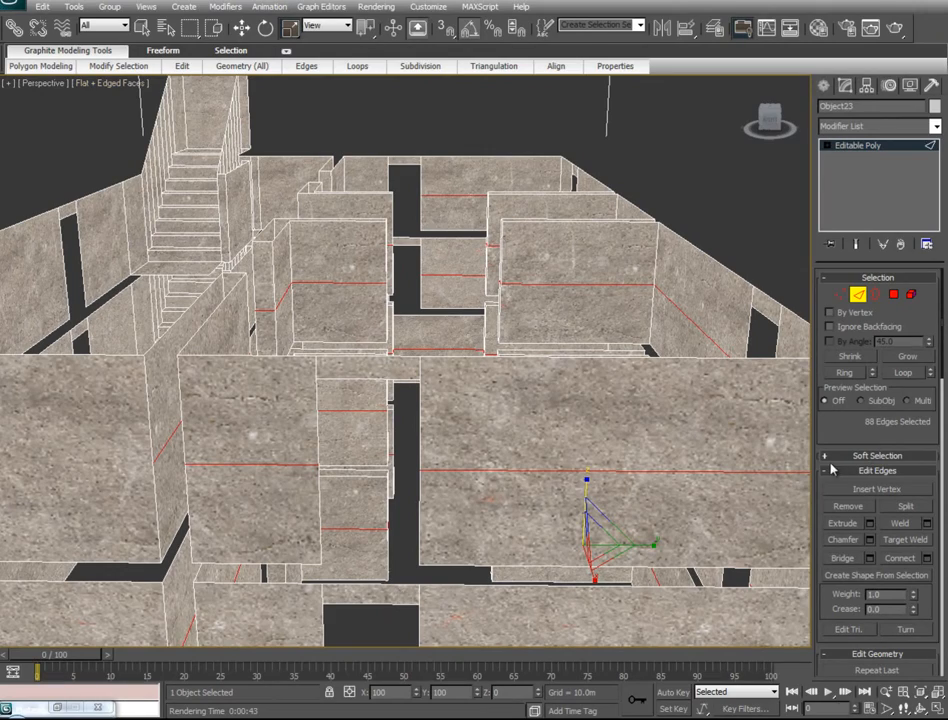
middle_click_drag(597, 402, 418, 286, "alt")
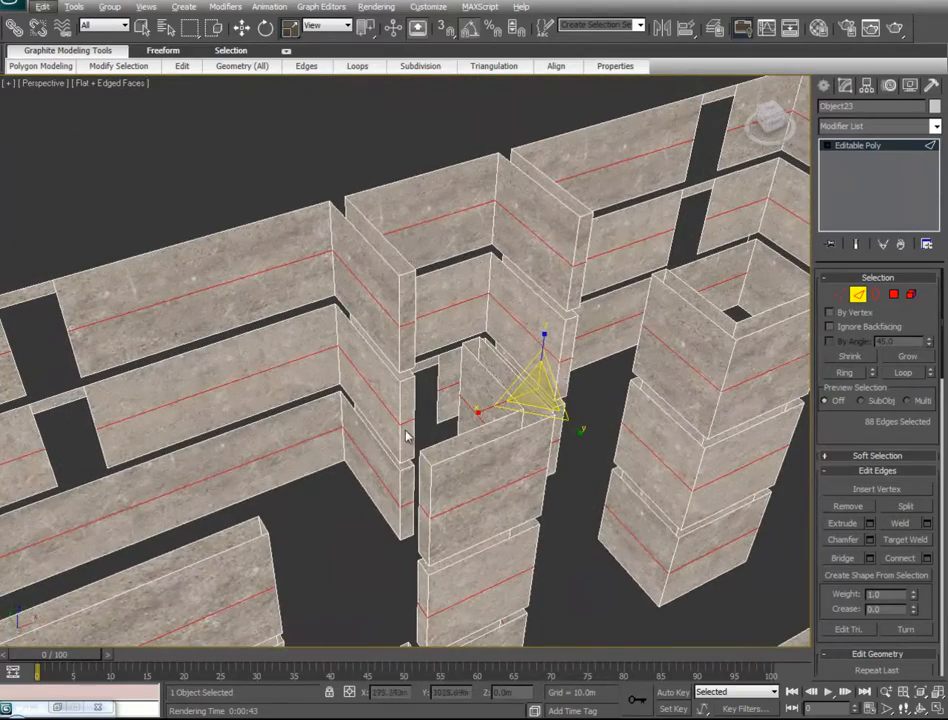
Step: Start a polygon selection with the upper wall bands of the top storey along the outer wall and first partition
left_click(893, 294)
left_click(600, 147)
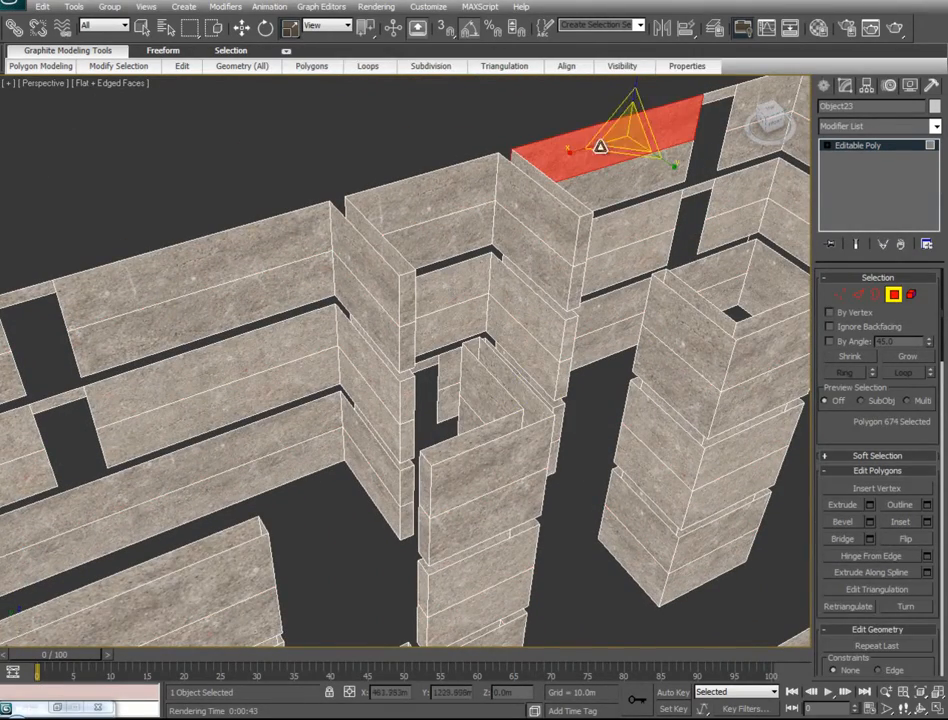
left_click(707, 101, "ctrl")
left_click(478, 183, "ctrl")
left_click(511, 189, "ctrl")
left_click(583, 236, "ctrl")
middle_click_drag(583, 236, 506, 204, "alt")
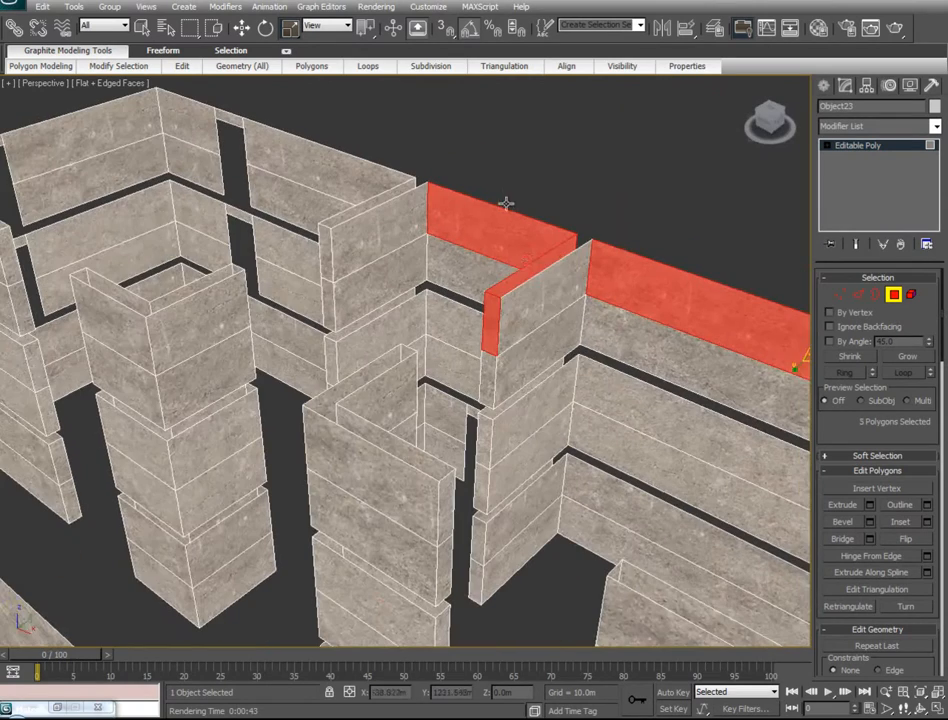
Step: Extend the selection to the upper wall bands of all remaining top-storey rooms, including partition ends and the strips above doorways
left_click(533, 287, "ctrl")
left_click(350, 236, "ctrl")
left_click(326, 235, "ctrl")
left_click(279, 172, "ctrl")
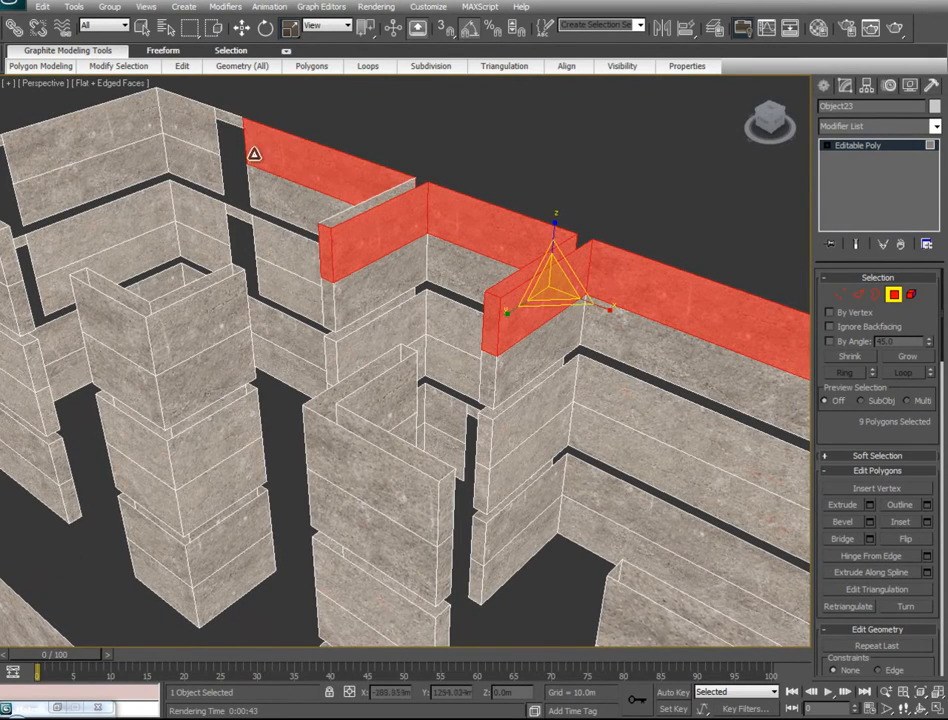
left_click(220, 118, "ctrl")
left_click(186, 119, "ctrl")
left_click(157, 117, "ctrl")
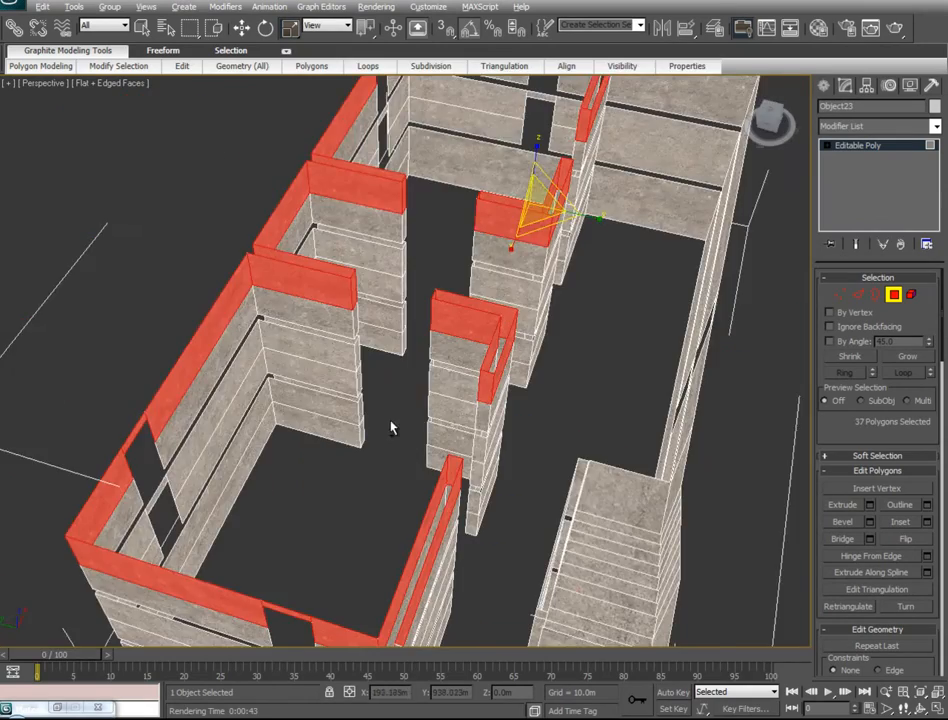
middle_click_drag(390, 428, 662, 280, "alt")
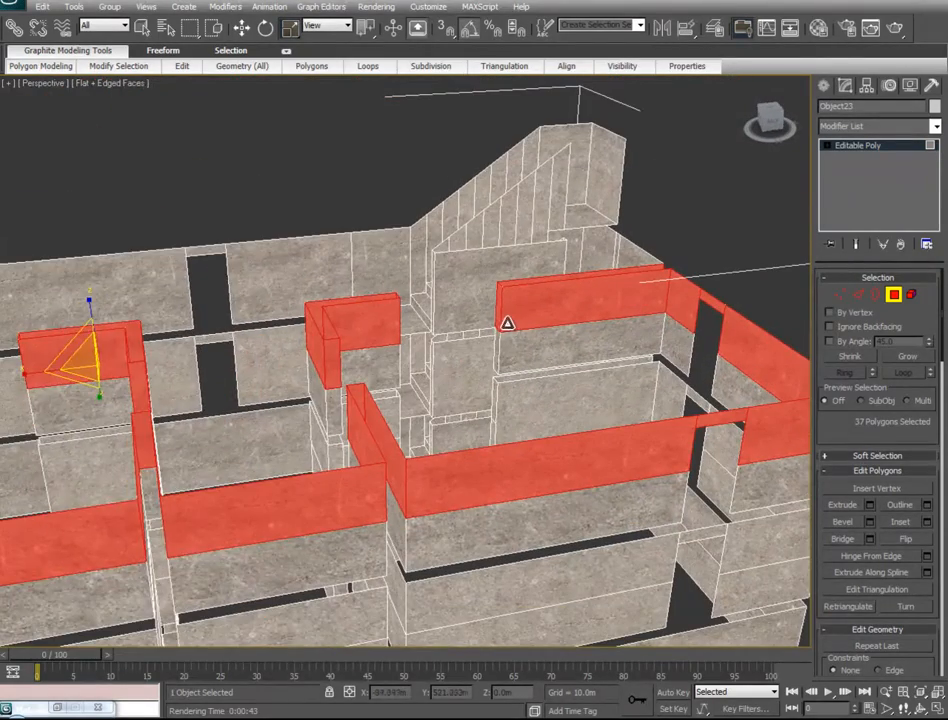
Step: Show the Wallpaper#2 sub-material's map in the viewport and apply Wallpaper#2 to the selected upper wall bands
key("m")
left_click_drag(157, 111, 647, 100)
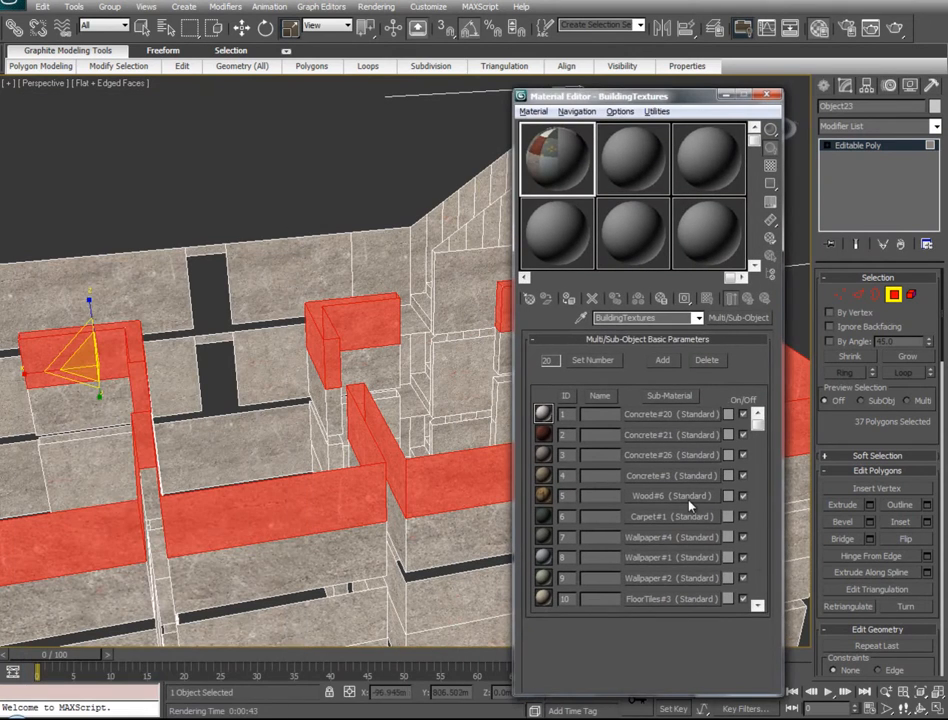
left_click(758, 606)
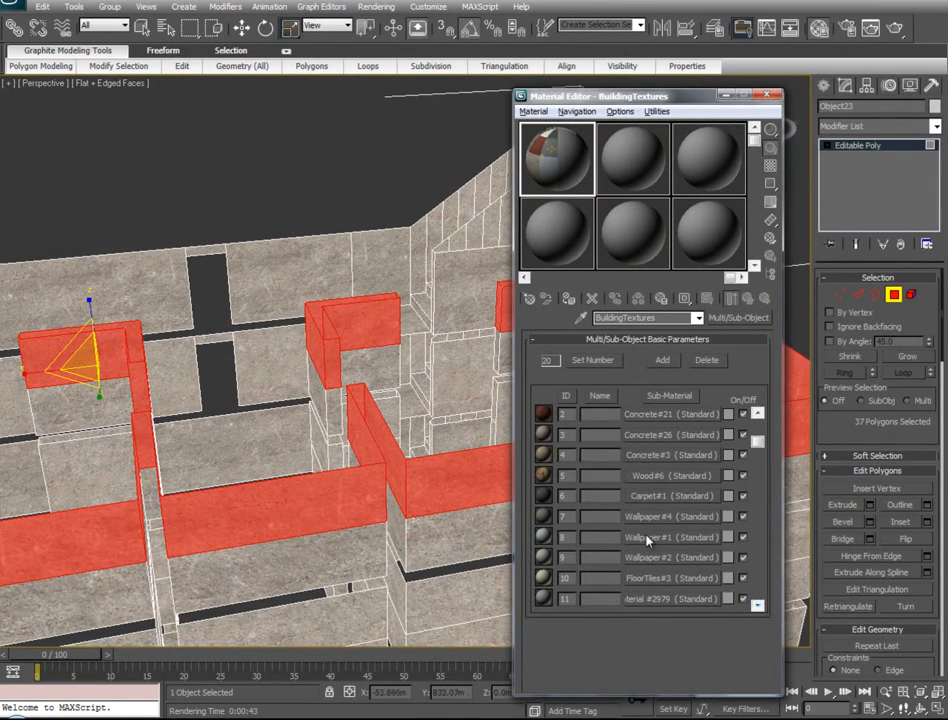
left_click(657, 561)
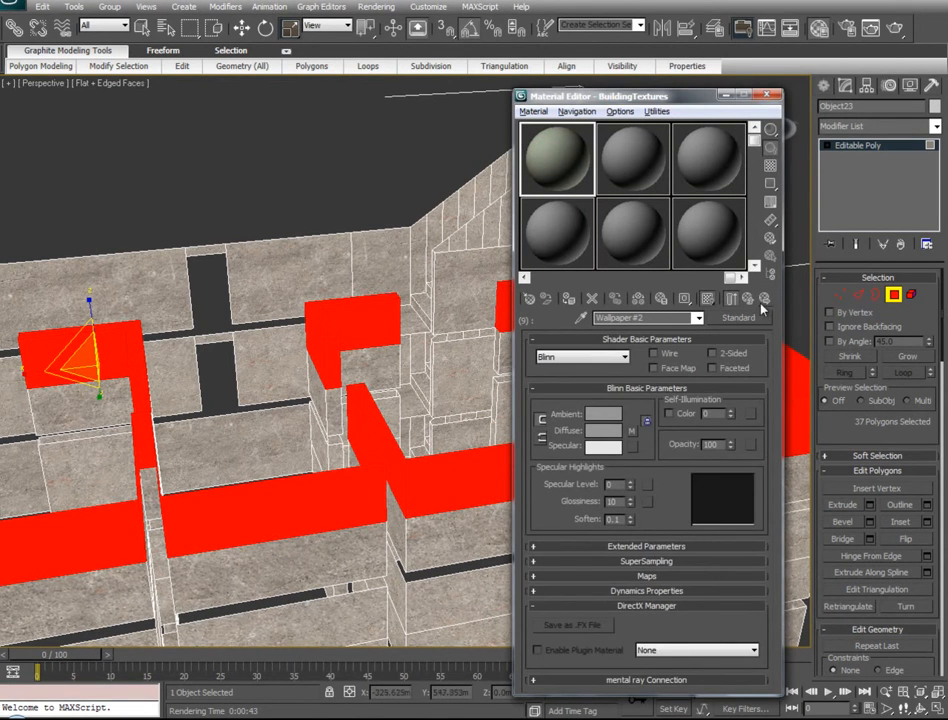
left_click(749, 300)
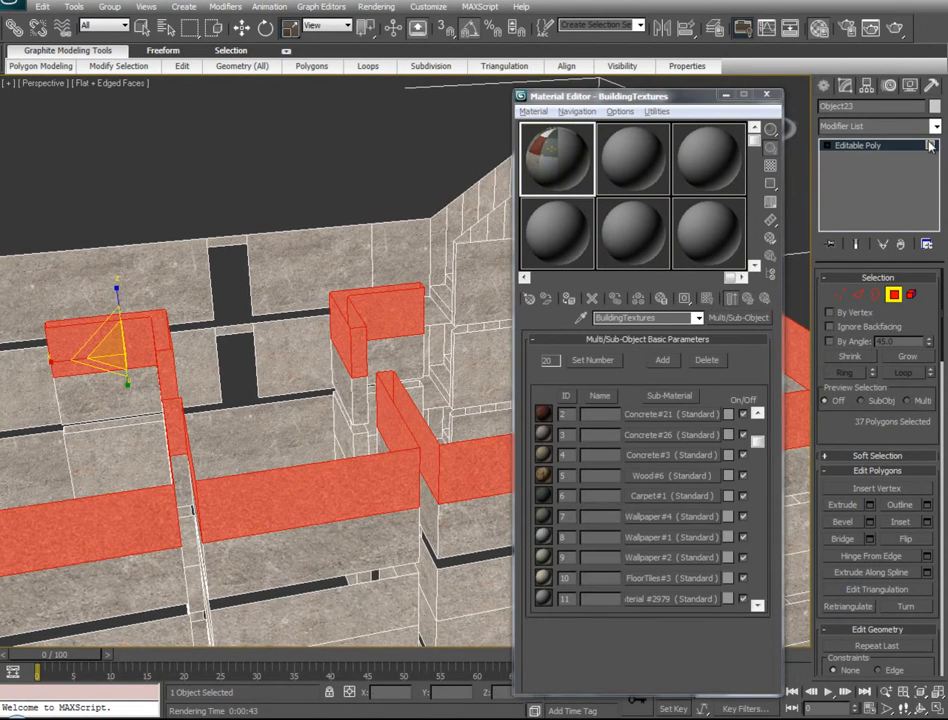
Step: Apply a UVW Map modifier with Box mapping to the wallpapered wall bands
left_click(935, 126)
left_click_drag(940, 255, 940, 560)
left_click(845, 581)
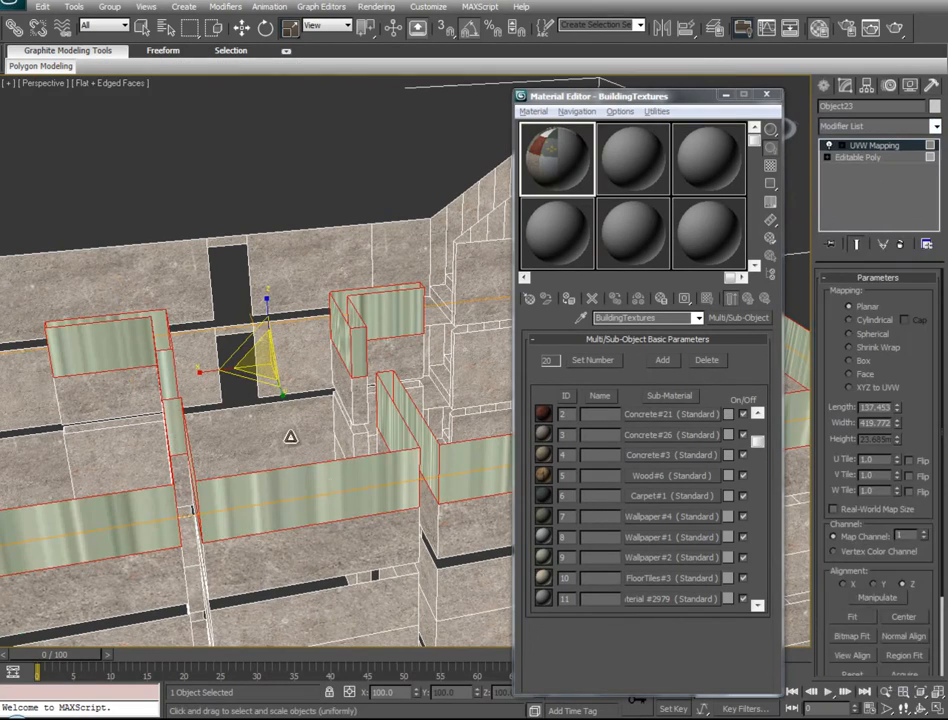
middle_click_drag(282, 447, 378, 494, "alt")
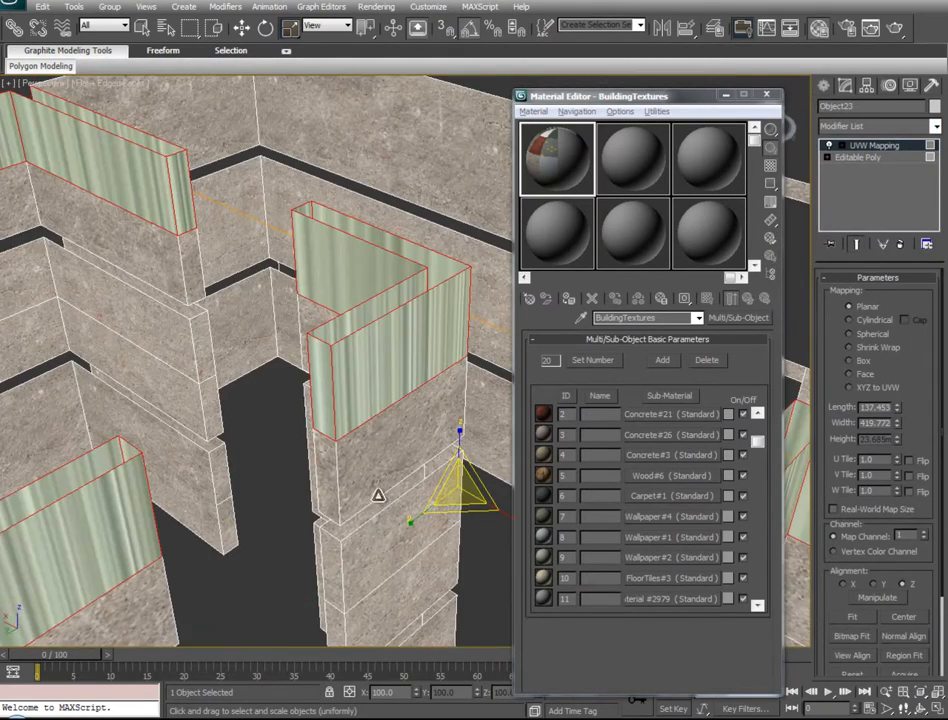
left_click(862, 360)
middle_click_drag(365, 410, 417, 482, "alt")
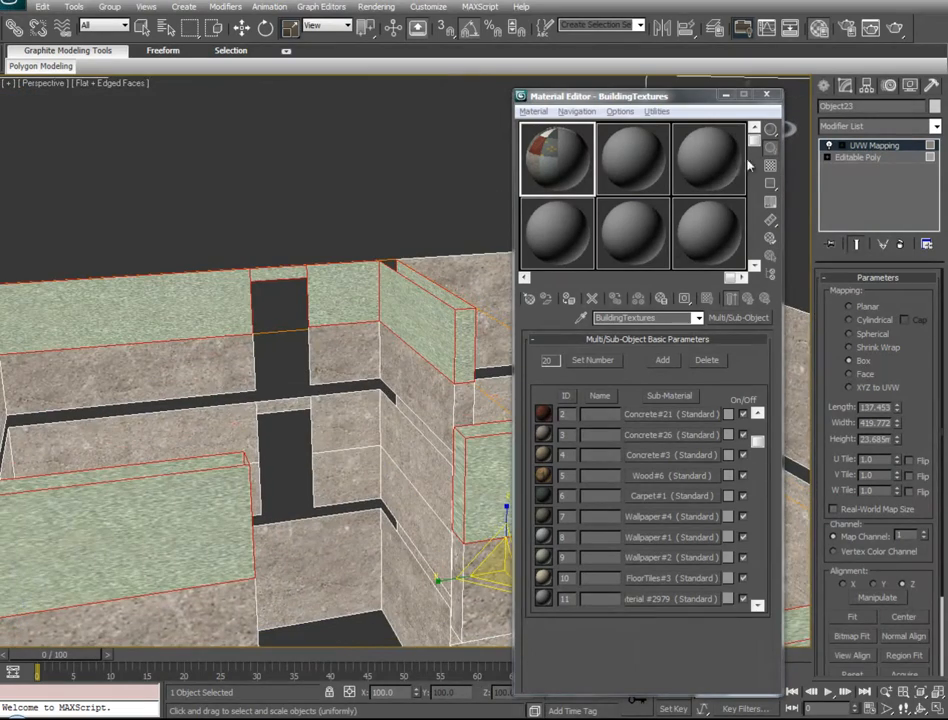
Step: Minimise the Material Editor, then shrink the mapping gizmo along X and stretch it along Z to reshape the wallpaper pattern
left_click(727, 95)
middle_click_drag(273, 391, 330, 450, "alt")
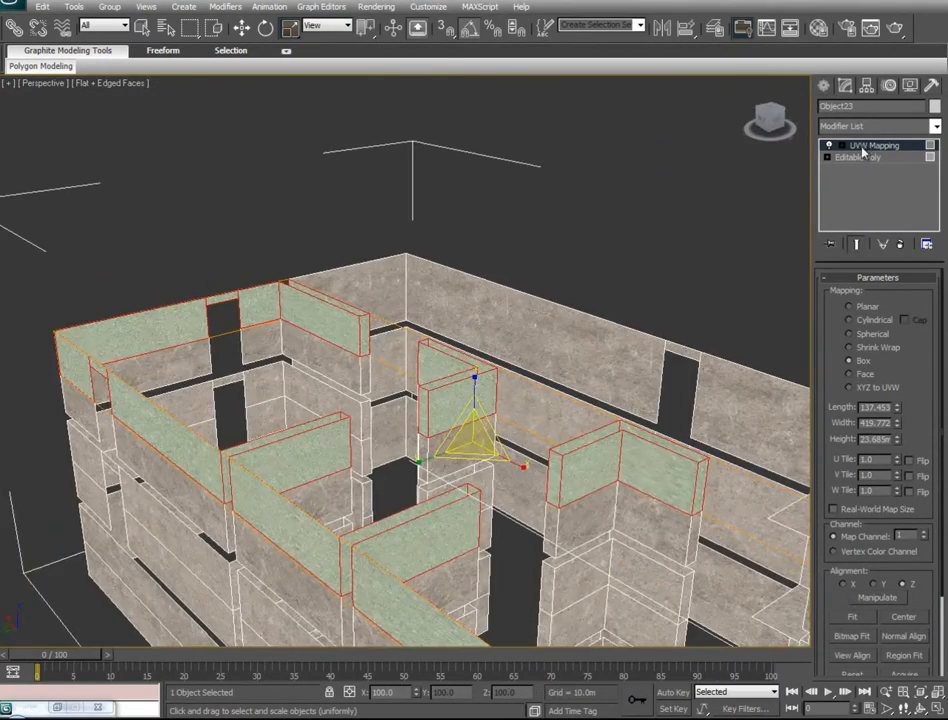
key("F2")
left_click_drag(477, 490, 402, 480)
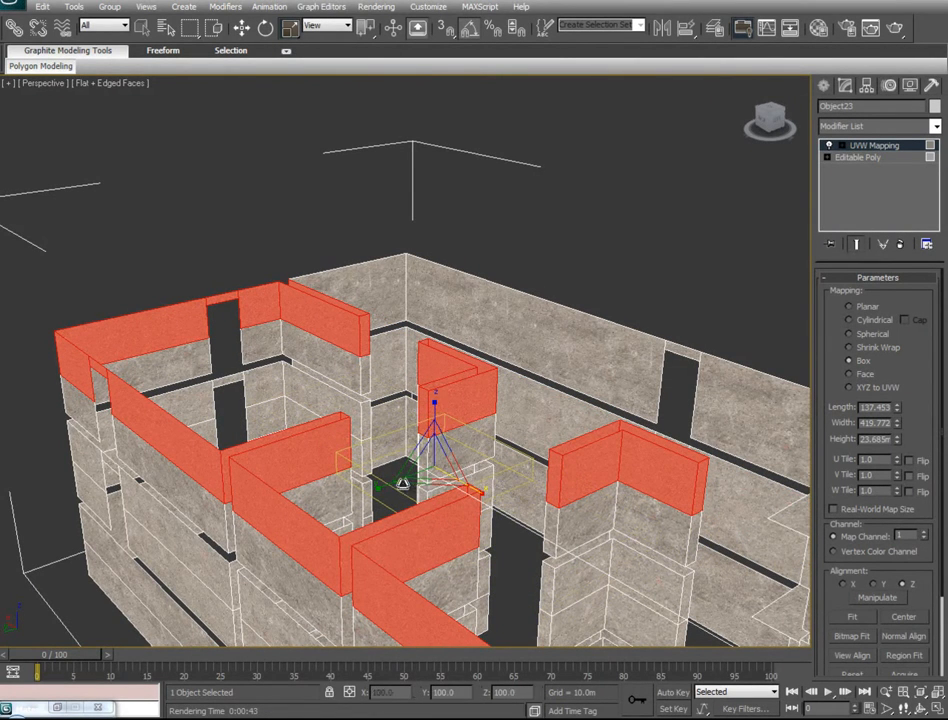
left_click_drag(434, 401, 392, 271)
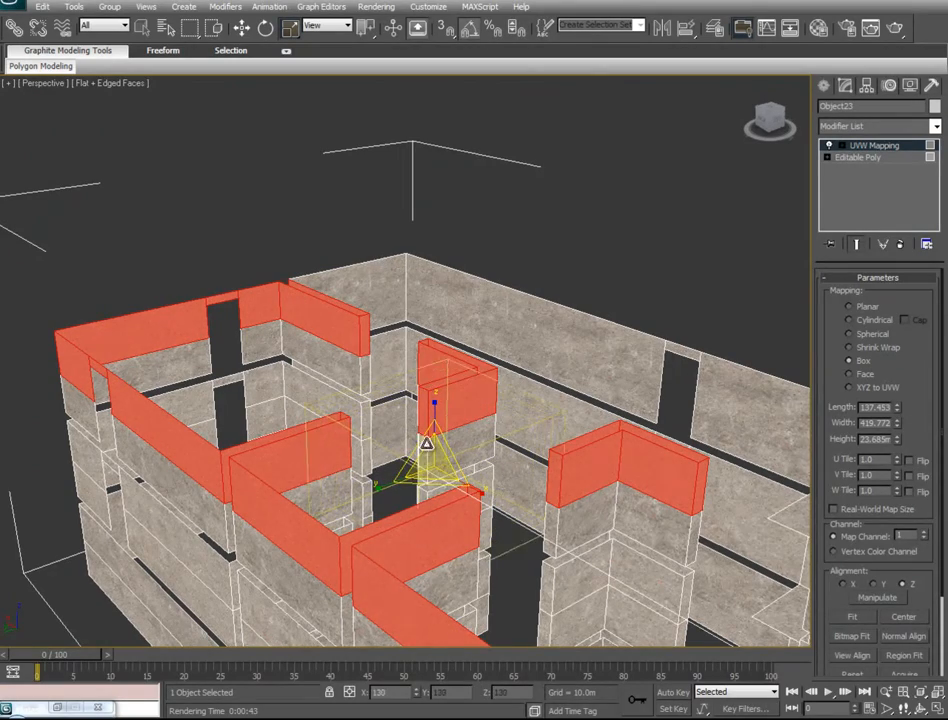
Step: Scale the wallpaper's box mapping gizmo down uniformly for a finer pattern on the walls
middle_click_drag(379, 521, 664, 446, "alt")
scroll(660, 390, "up", 5)
middle_click_drag(435, 238, 205, 77)
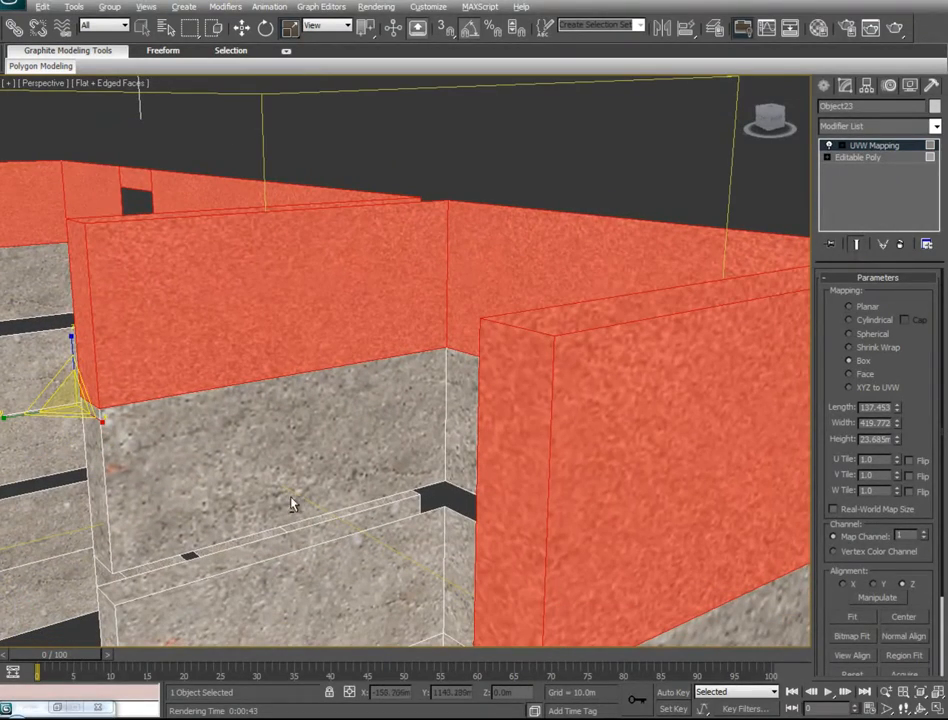
left_click_drag(73, 402, 112, 648)
key("z")
Step: Collapse the wall bands' UVW Mapping modifier into the Editable Poly and return to polygon editing
right_click(868, 147)
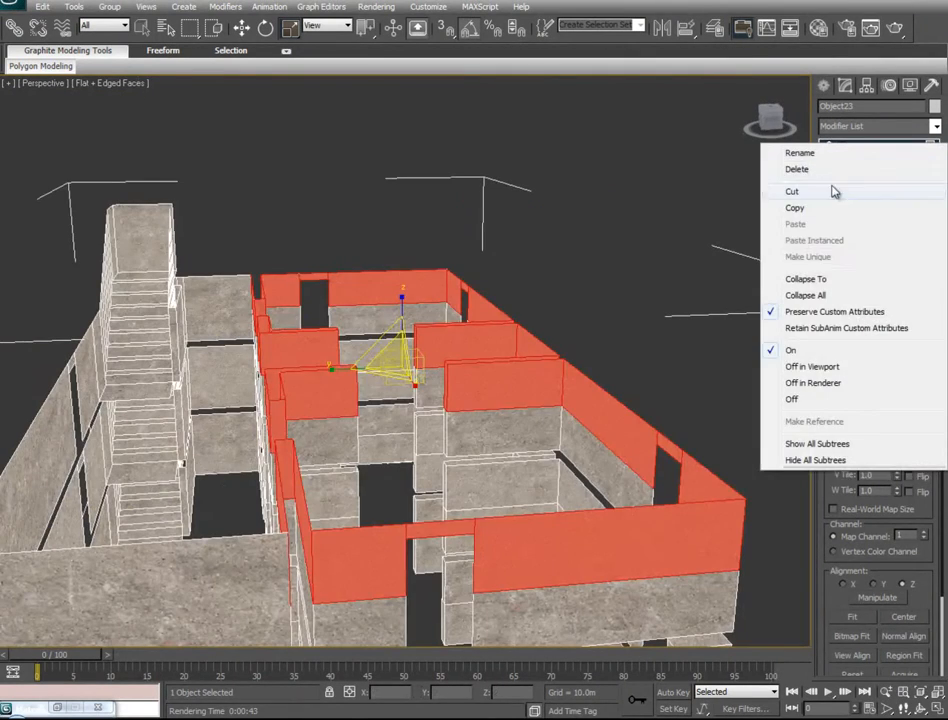
left_click(812, 277)
scroll(573, 377, "up", 4)
left_click(893, 294)
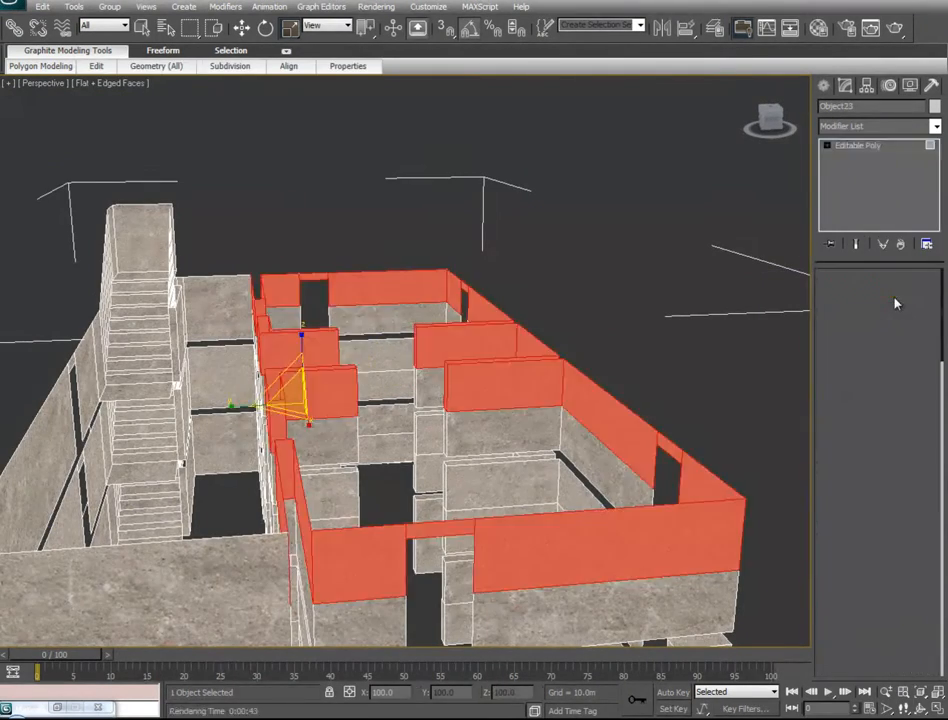
Step: Select all the polygons in the lower band of the top-floor walls, including the interior partitions
left_click(626, 489)
left_click(536, 426, "ctrl")
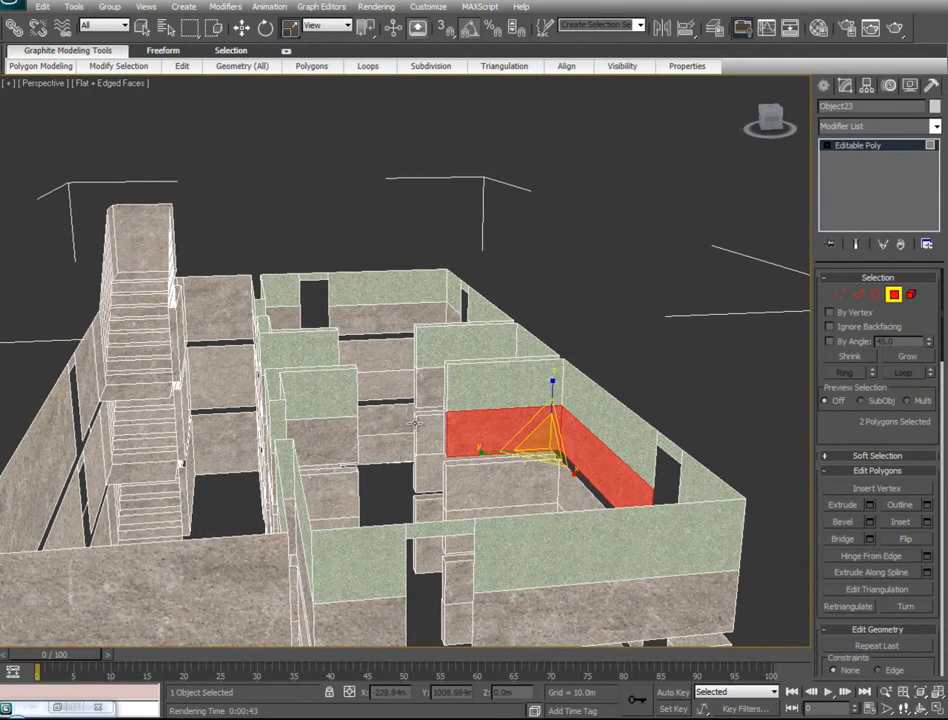
left_click(431, 376, "ctrl")
middle_click_drag(425, 433, 311, 433, "alt")
left_click(392, 402, "ctrl")
left_click(301, 377, "ctrl")
left_click(298, 382, "ctrl")
left_click(273, 397, "ctrl")
middle_click_drag(253, 450, 450, 470, "alt")
middle_click_drag(450, 470, 564, 457, "alt")
left_click(497, 437, "ctrl")
left_click(409, 432, "ctrl")
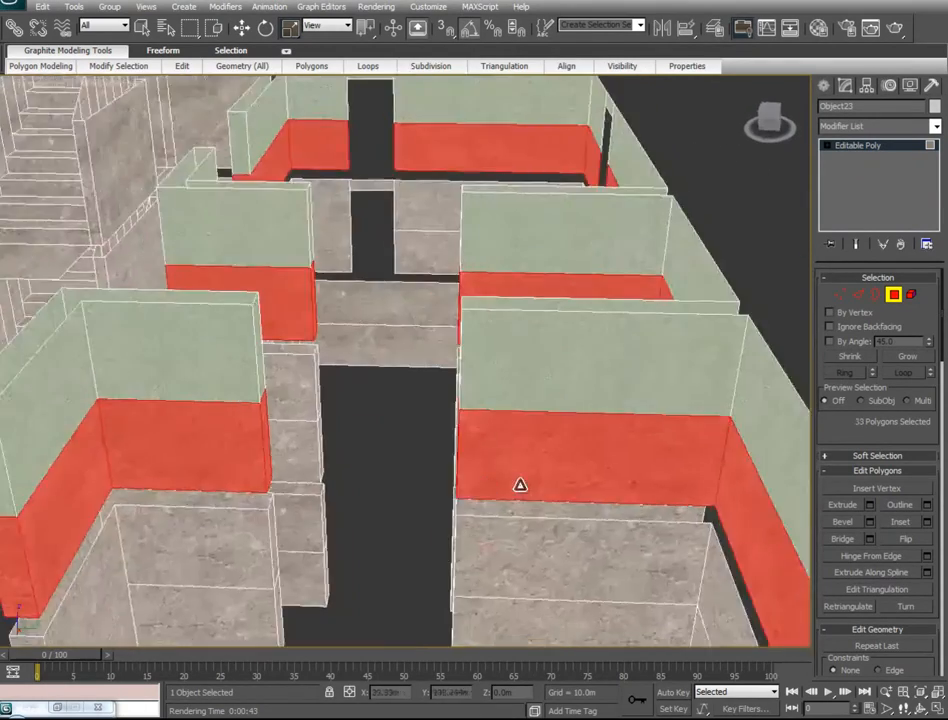
Step: Assign the Wood#6 sub-material from BuildingTextures to the selected wall polygons and display its texture in the viewport
middle_click_drag(520, 485, 556, 488, "alt")
middle_click_drag(556, 488, 530, 506)
key("m")
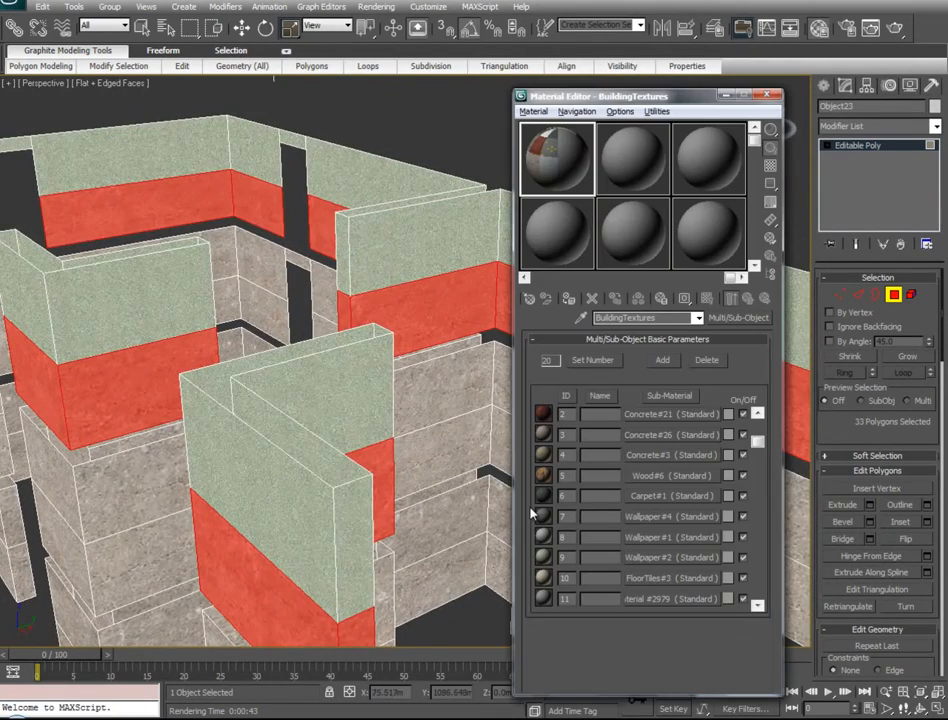
left_click_drag(650, 476, 454, 351)
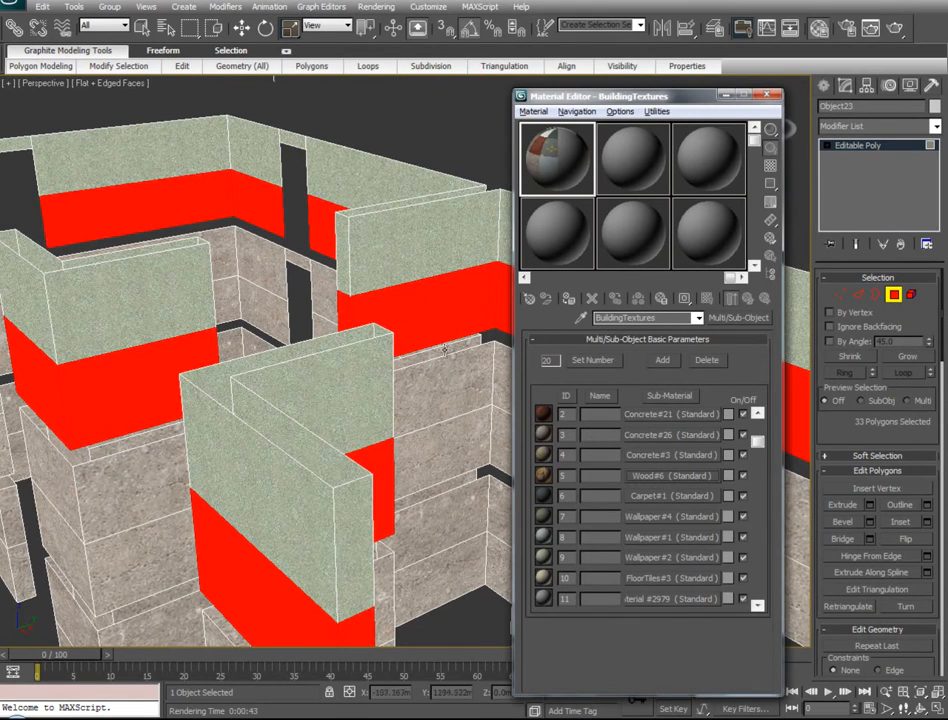
left_click(668, 476)
left_click(708, 298)
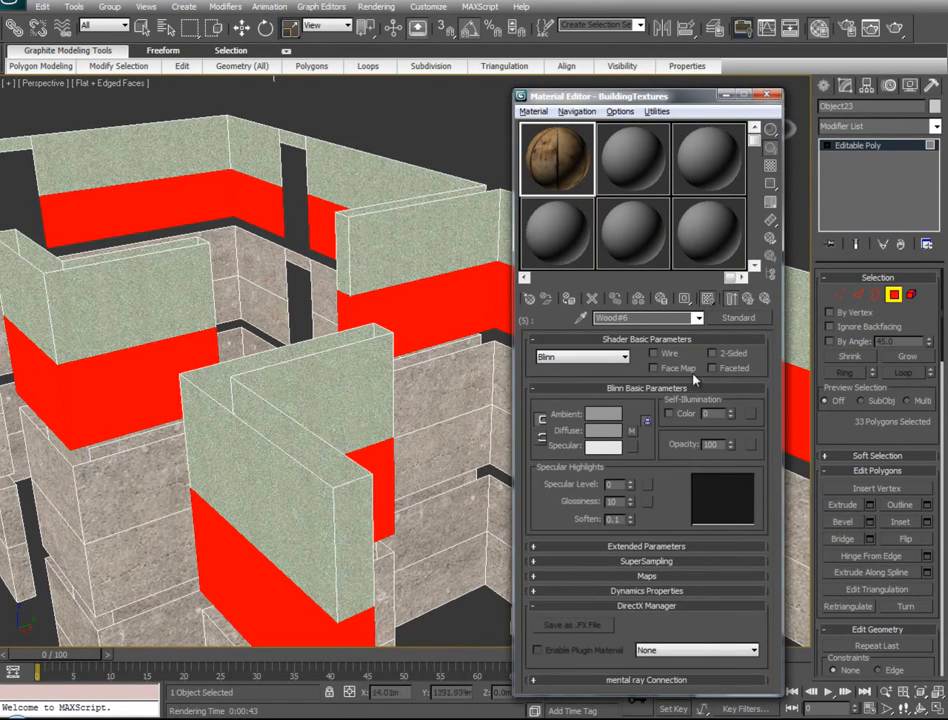
Step: Add a UVW Map modifier to the selected wood polygons and set its mapping type to Box
middle_click_drag(386, 390, 318, 450)
left_click(878, 126)
scroll(880, 450, "down", 10)
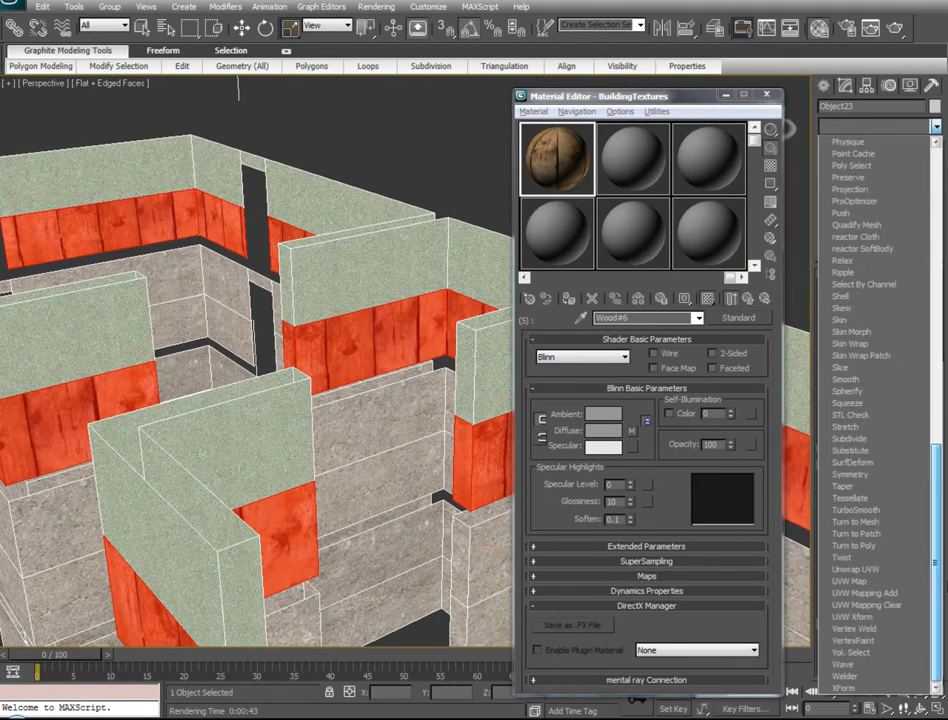
left_click(850, 581)
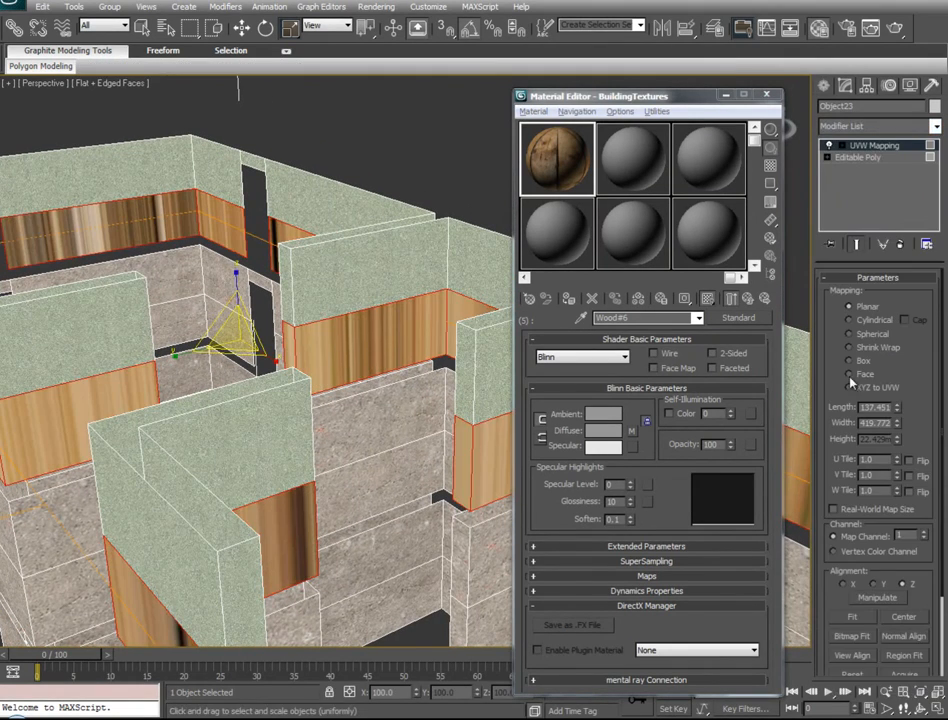
left_click(724, 94)
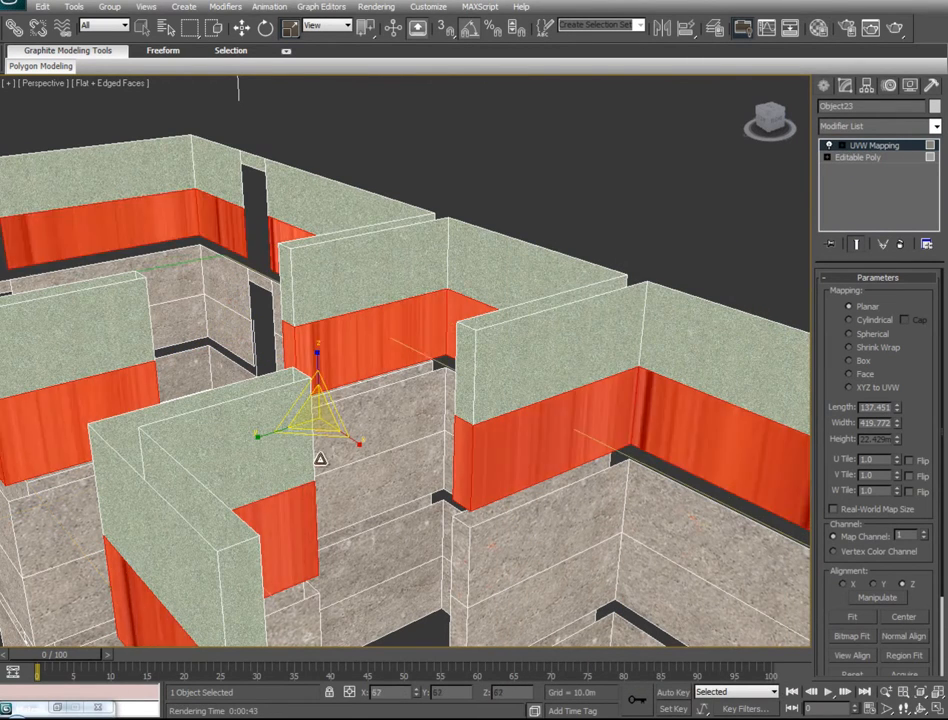
left_click(849, 360)
Step: Scale the box-mapping gizmo until the wood planks have a suitable size on the top-floor walls
left_click_drag(312, 417, 323, 509)
left_click_drag(316, 368, 322, 216)
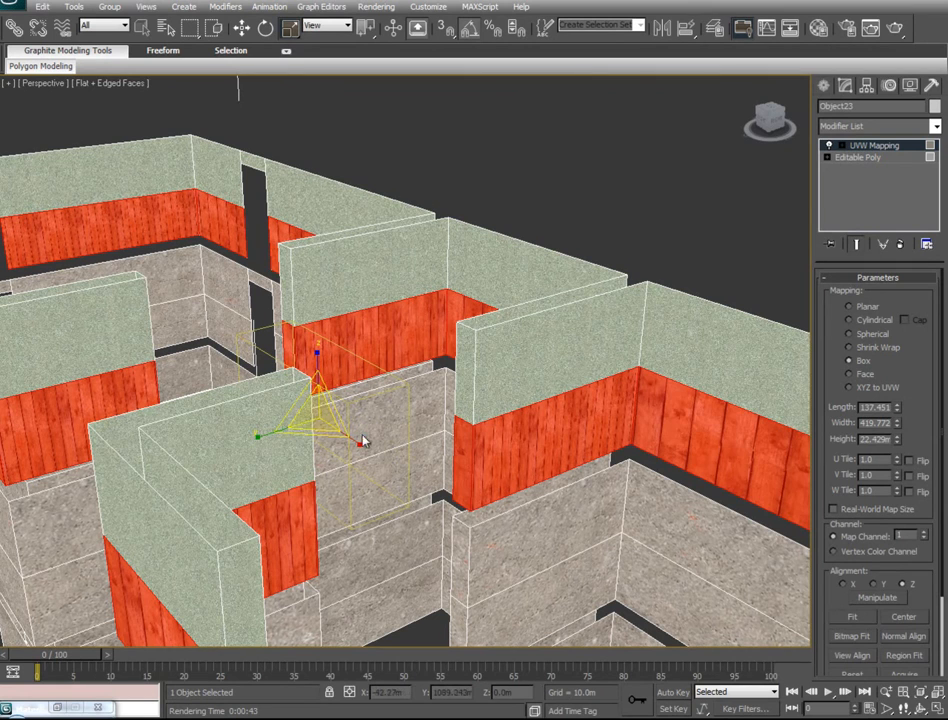
left_click_drag(358, 442, 256, 438)
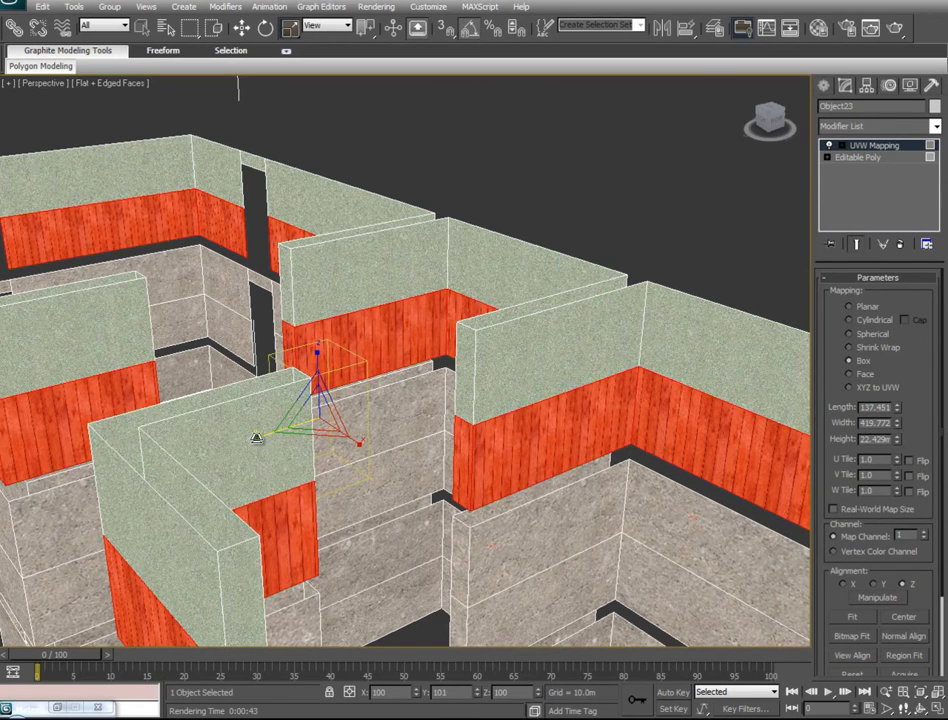
left_click_drag(317, 359, 308, 336)
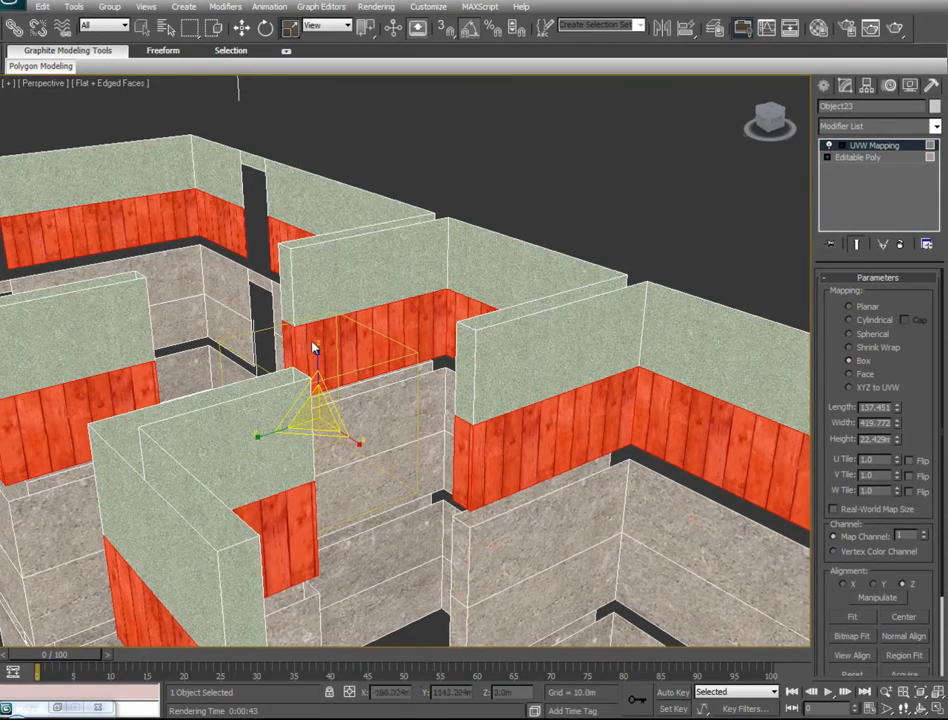
middle_click_drag(345, 576, 290, 595, "alt")
left_click_drag(276, 366, 287, 394)
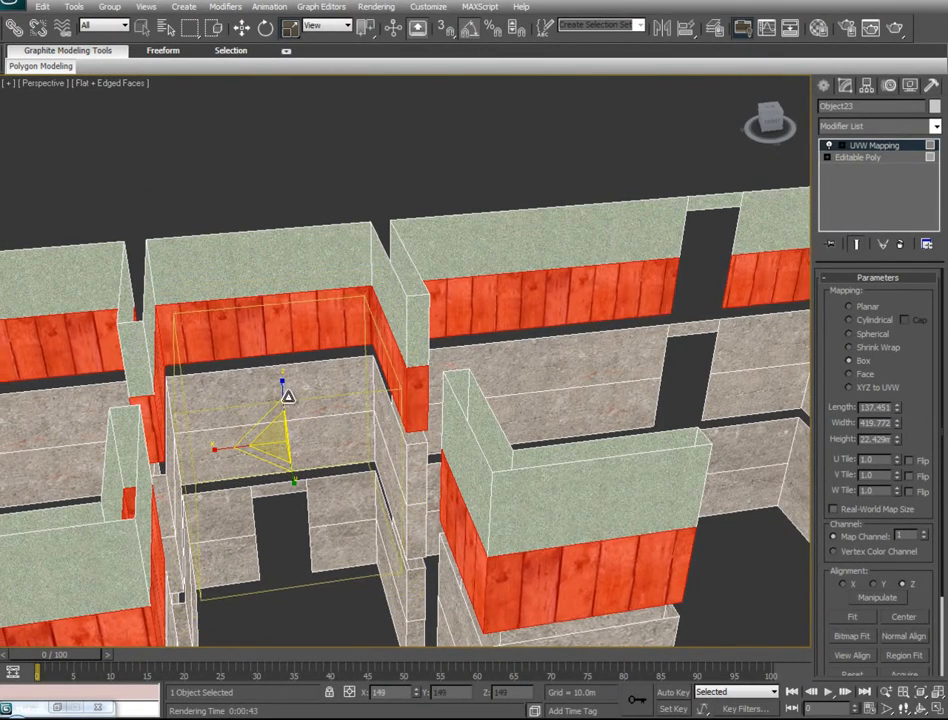
Step: Move the mapping gizmo about 2 m in negative Y and about 1.3 m in positive X to align the planks
middle_click_drag(288, 393, 499, 549)
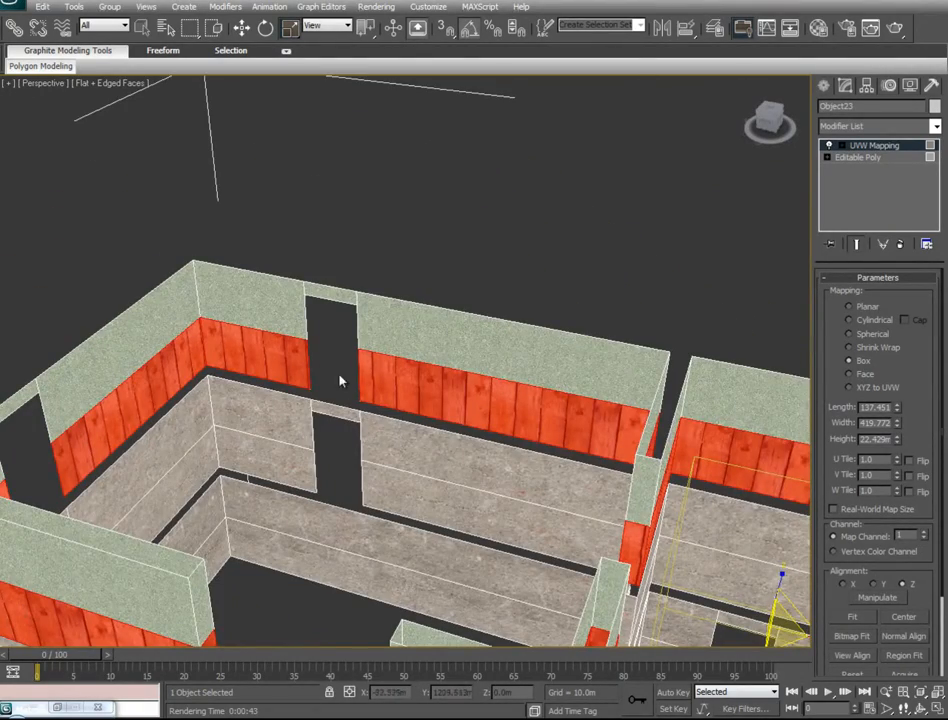
middle_click_drag(322, 401, 305, 344)
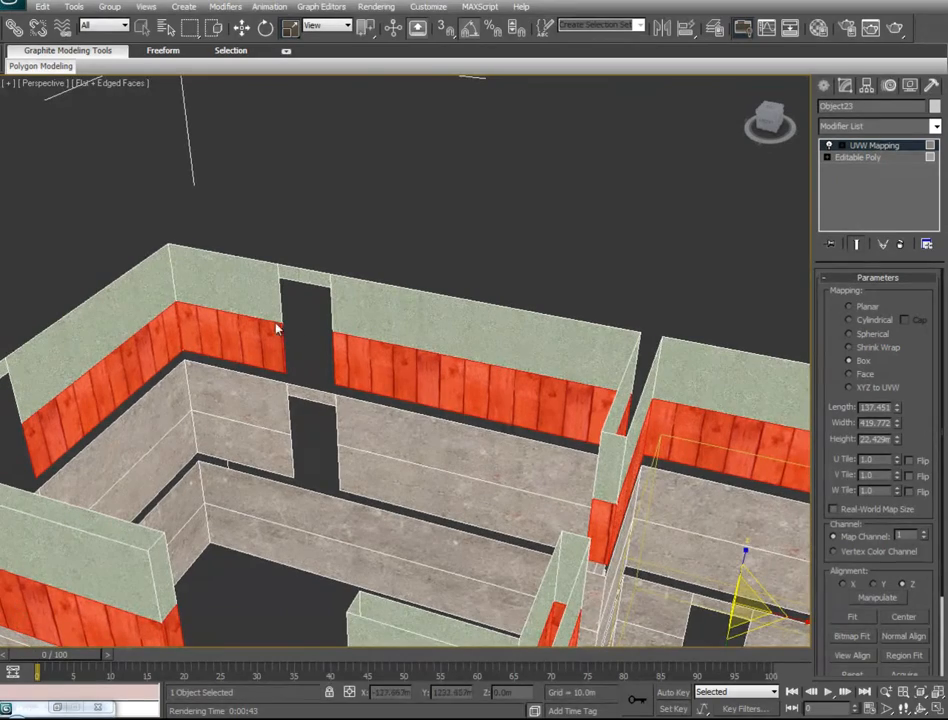
middle_click_drag(762, 514, 16, 393)
middle_click_drag(585, 476, 404, 451)
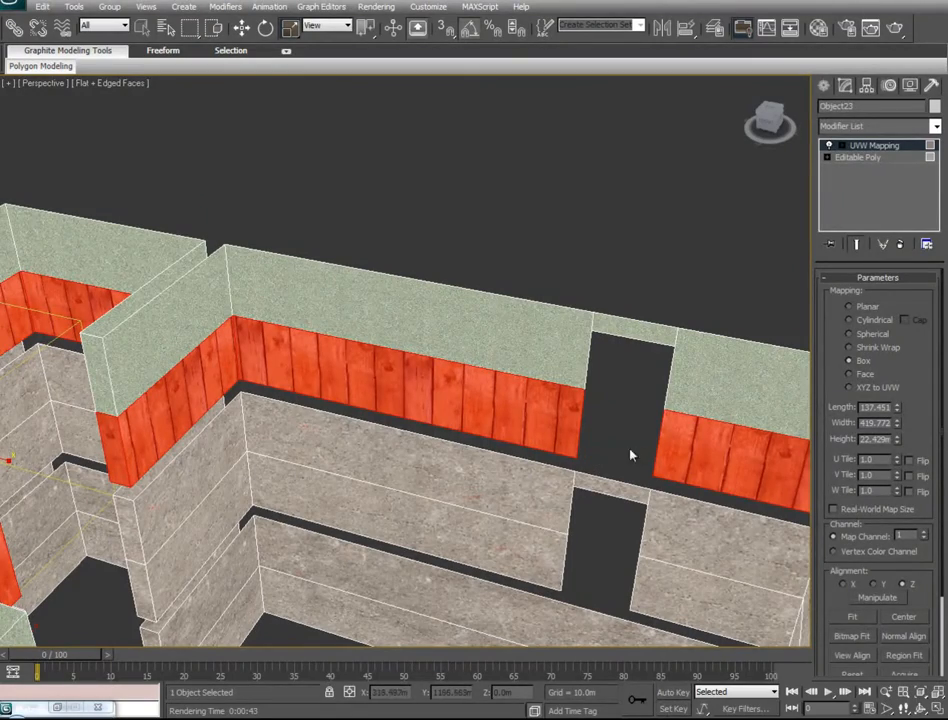
middle_click_drag(186, 440, 521, 368, "alt")
middle_click_drag(557, 456, 296, 461, "alt")
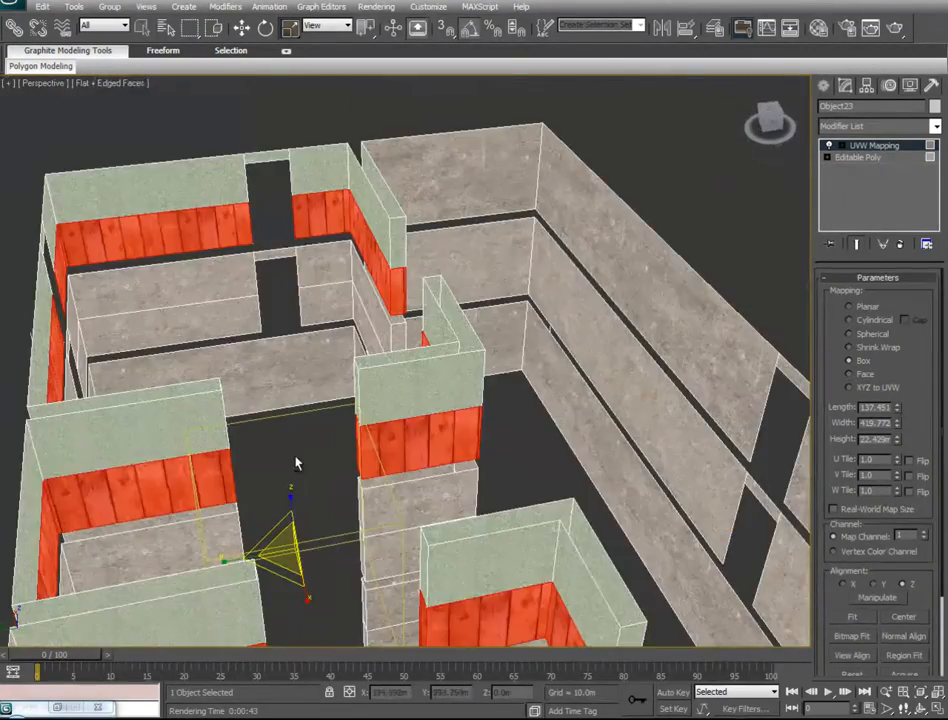
middle_click_drag(286, 398, 503, 477, "alt")
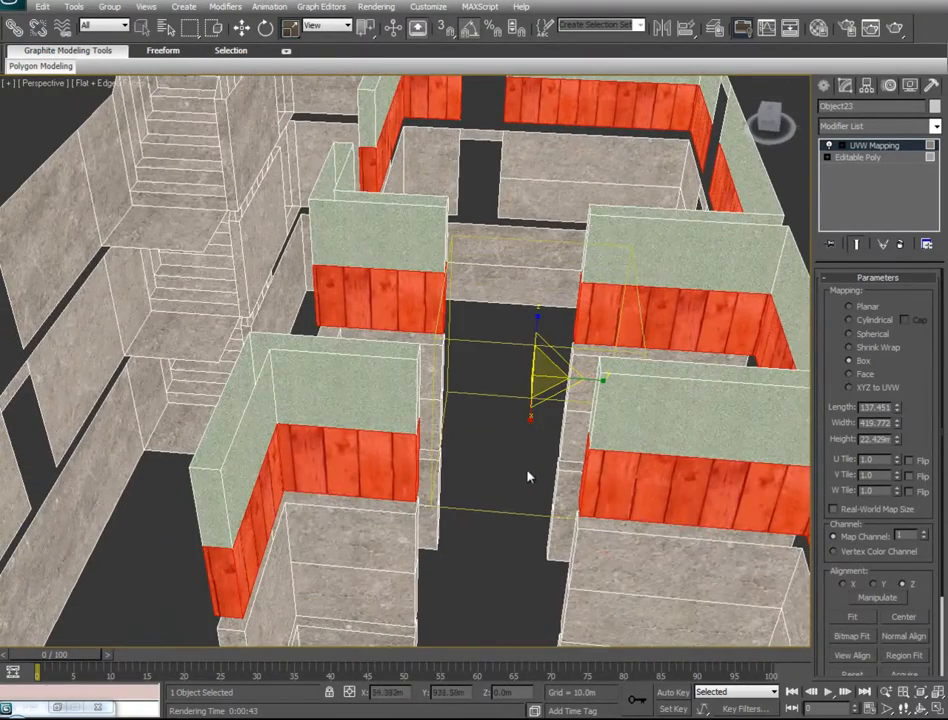
right_click(544, 366)
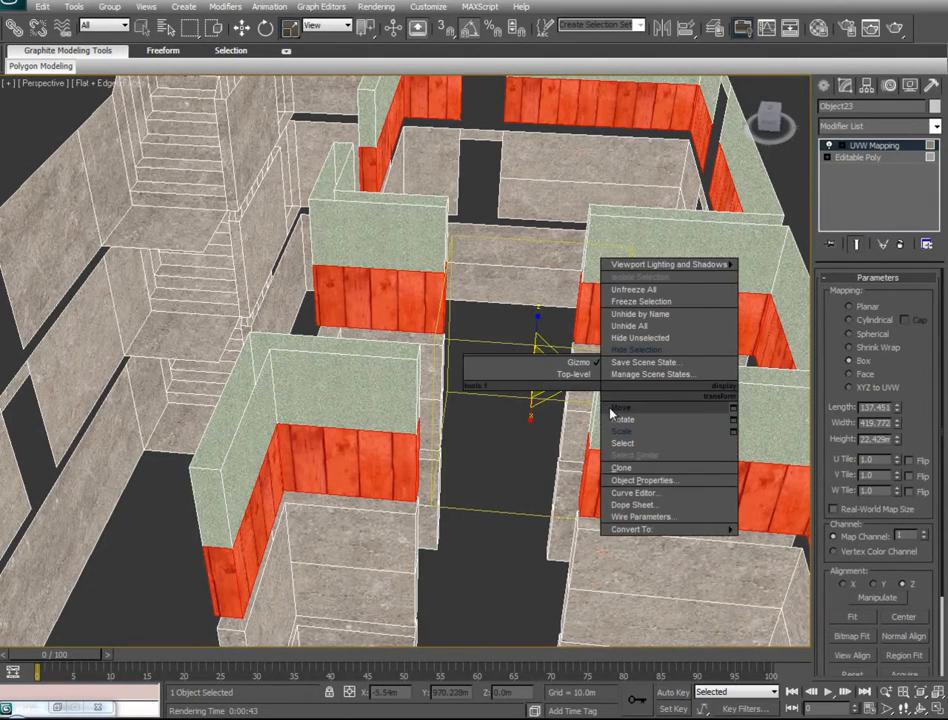
left_click(609, 408)
left_click_drag(592, 380, 579, 382)
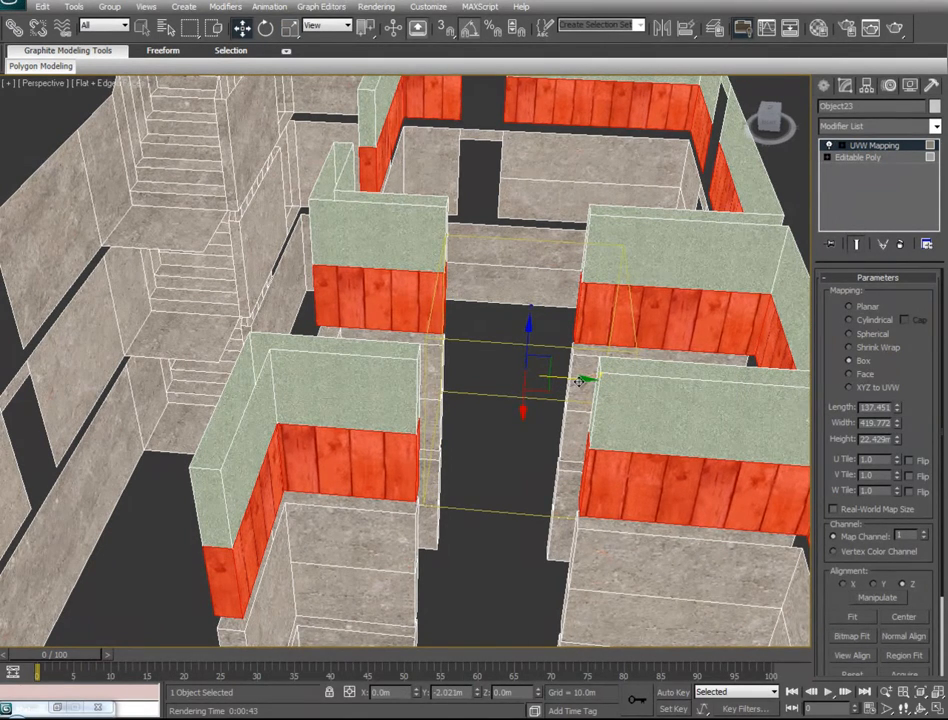
middle_click_drag(510, 444, 946, 525, "alt")
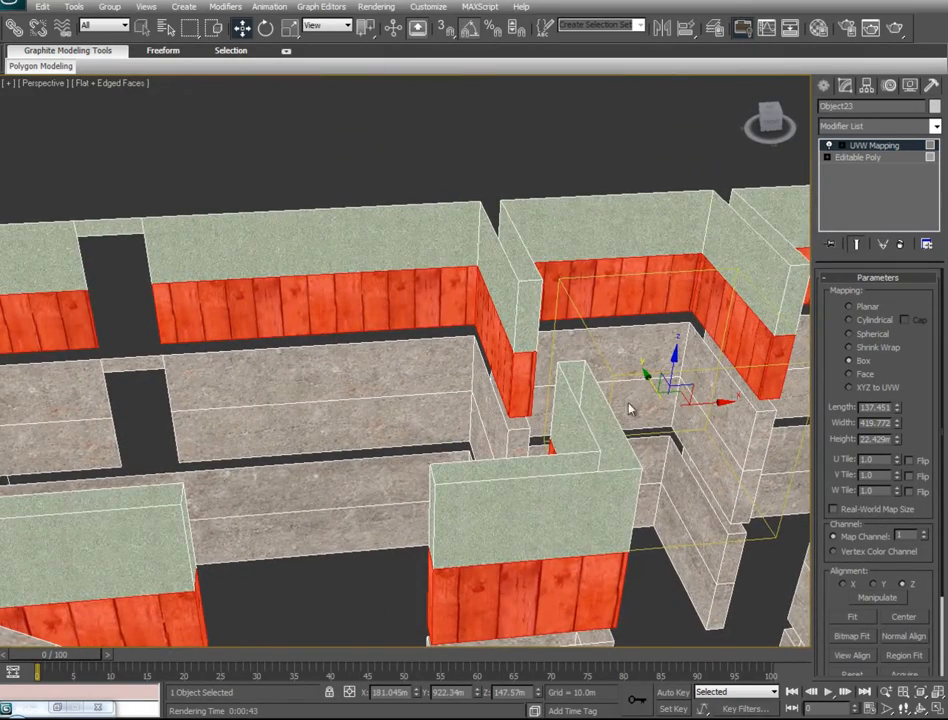
left_click_drag(713, 403, 716, 404)
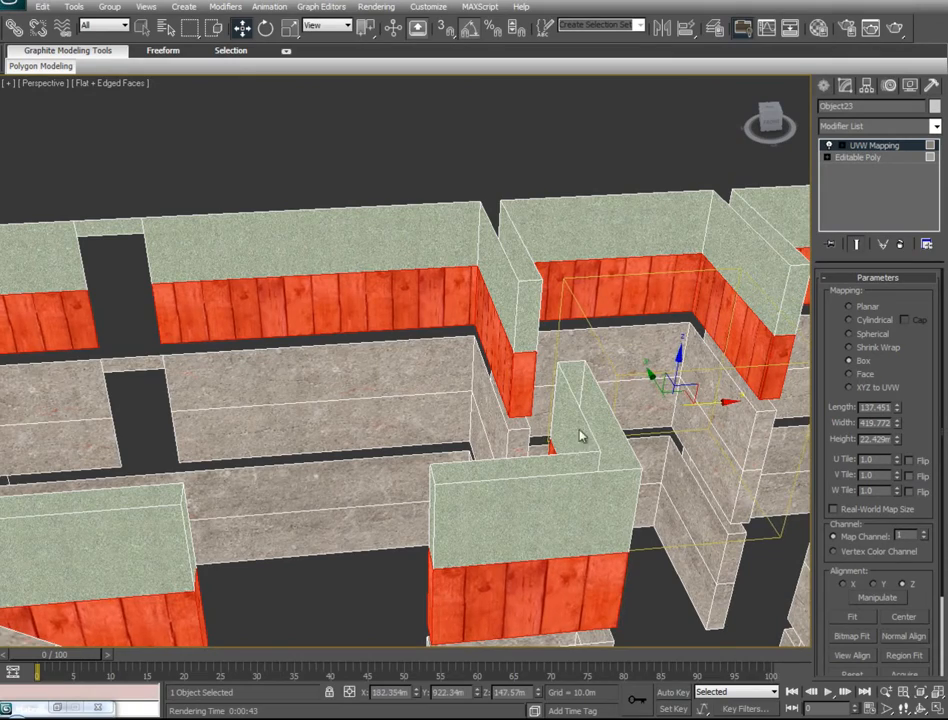
Step: Collapse the UVW Mapping modifier into the walls' Editable Poly
middle_click_drag(519, 433, 662, 430, "alt")
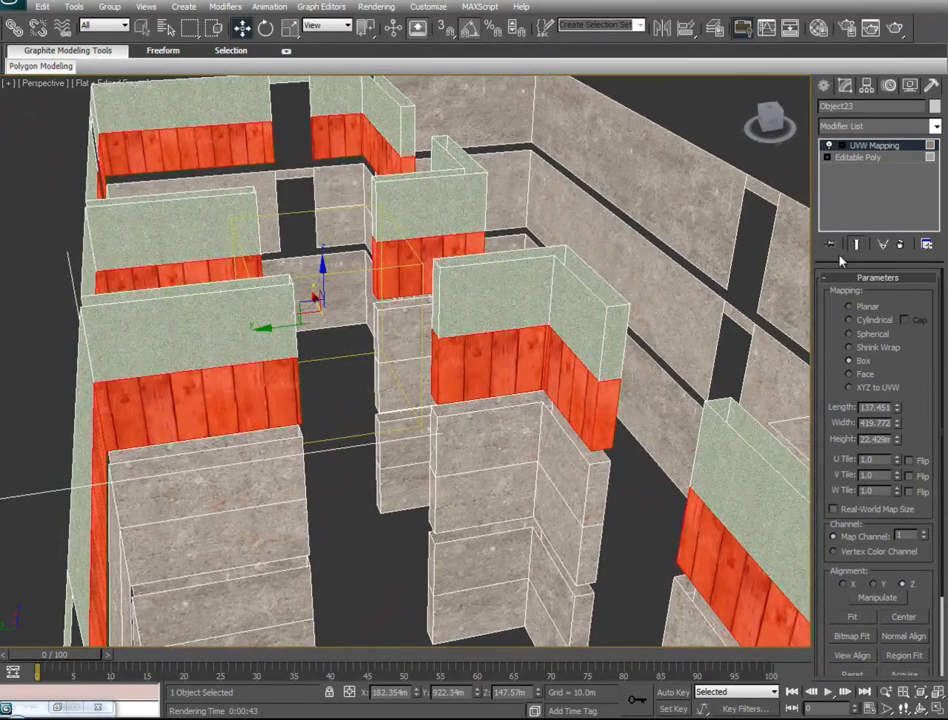
right_click(892, 150)
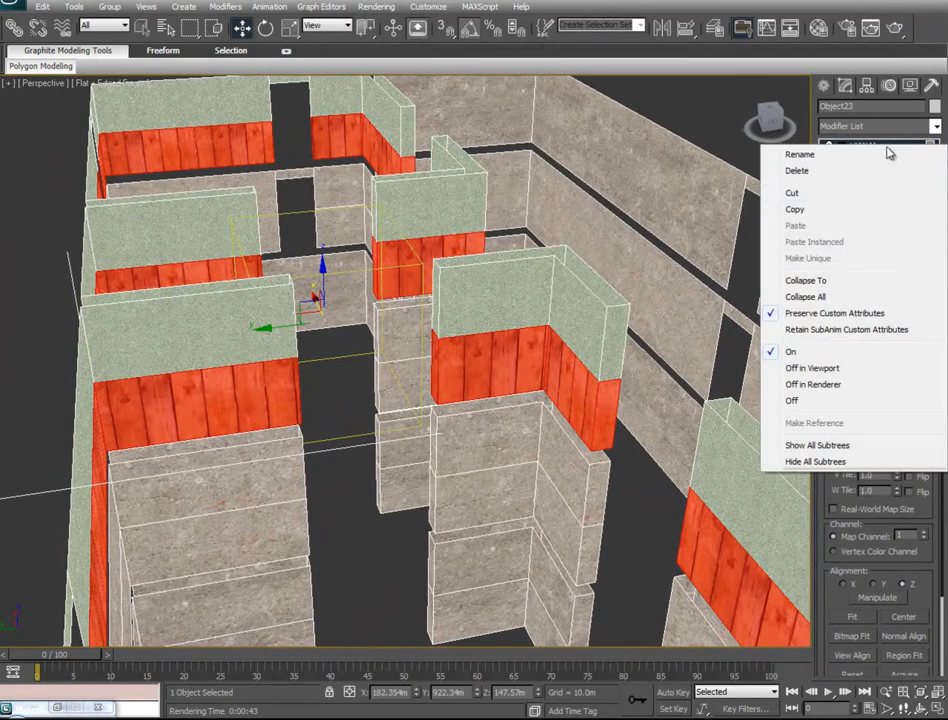
left_click(810, 283)
middle_click_drag(235, 416, 108, 459, "alt")
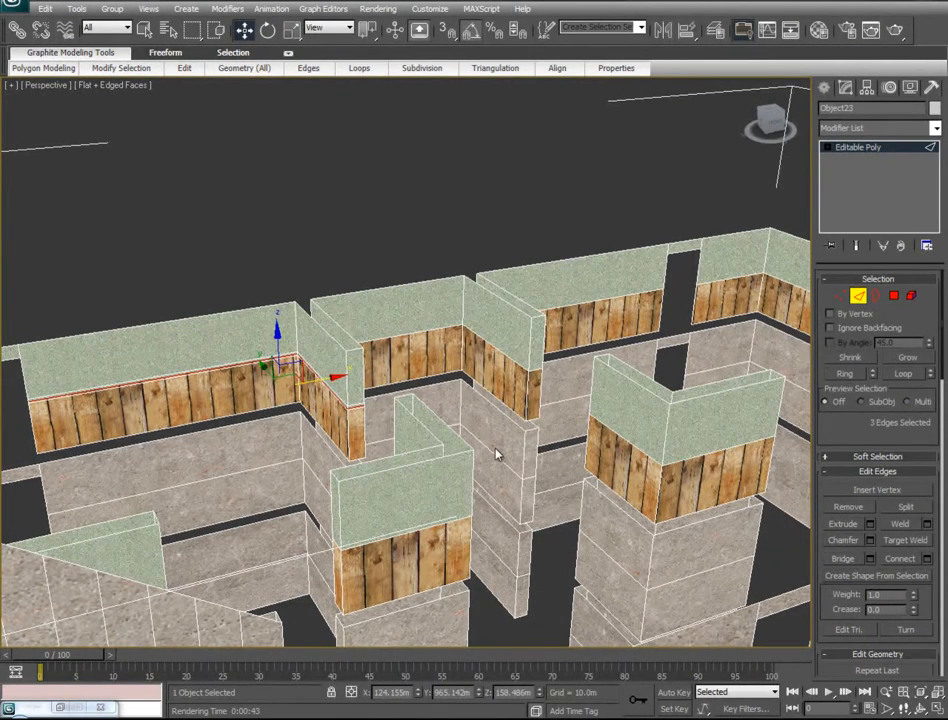
middle_click_drag(620, 451, 604, 451)
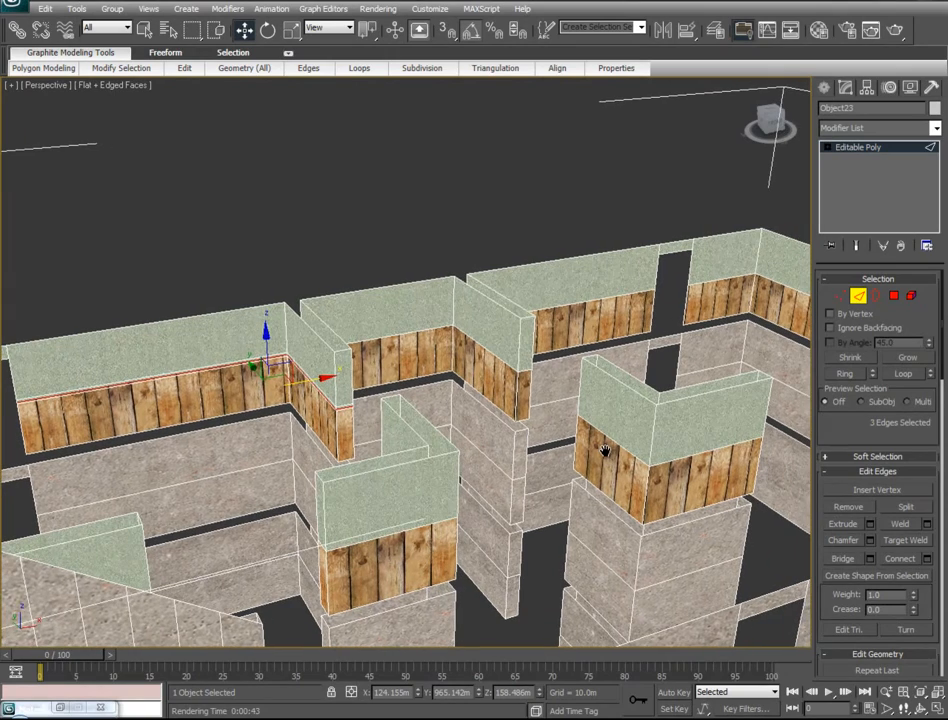
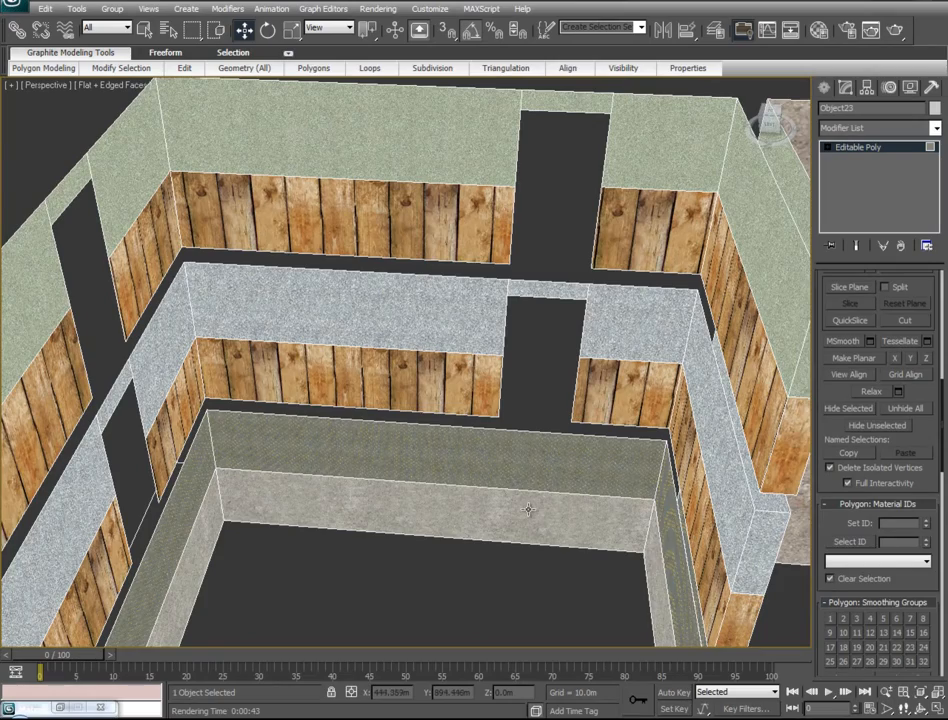
Step: Examine the wallpaper, wood and concrete bands on the walls of all three floors from several angles
scroll(476, 516, "up", 4)
middle_click_drag(476, 516, 586, 148)
middle_click_drag(350, 520, 507, 702, "alt")
scroll(415, 305, "up", 4)
scroll(510, 21, "down", 1)
middle_click_drag(510, 60, 392, 288)
scroll(449, 364, "down", 5)
middle_click_drag(449, 364, 300, 343, "alt")
scroll(537, 396, "up", 4)
scroll(533, 399, "down", 3)
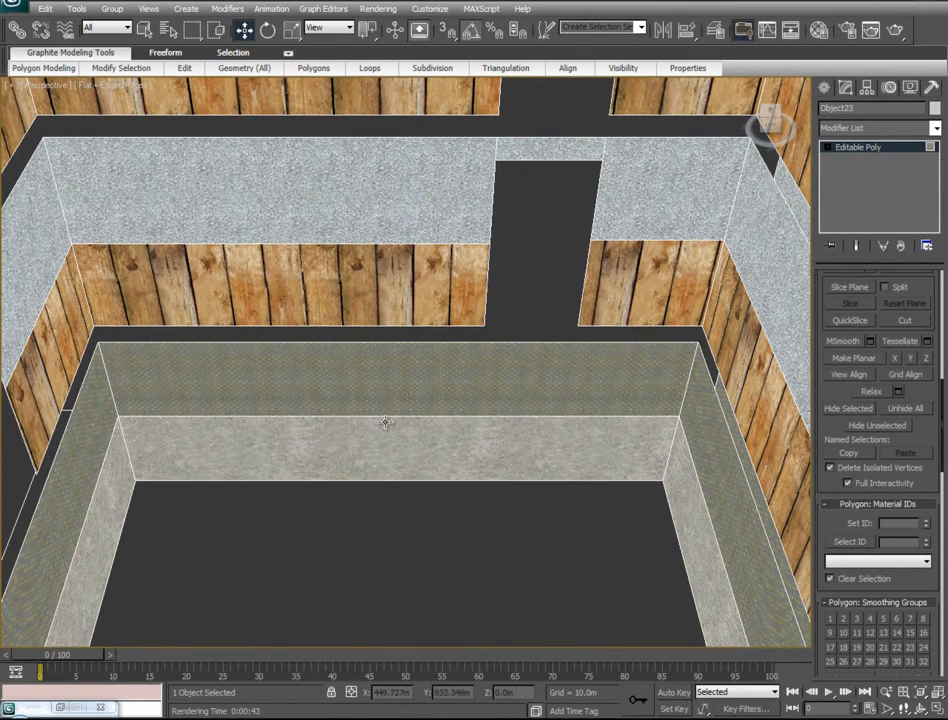
Step: Select all the wood-textured wall polygons by their material ID 8
left_click(443, 287)
scroll(928, 420, "up", 10)
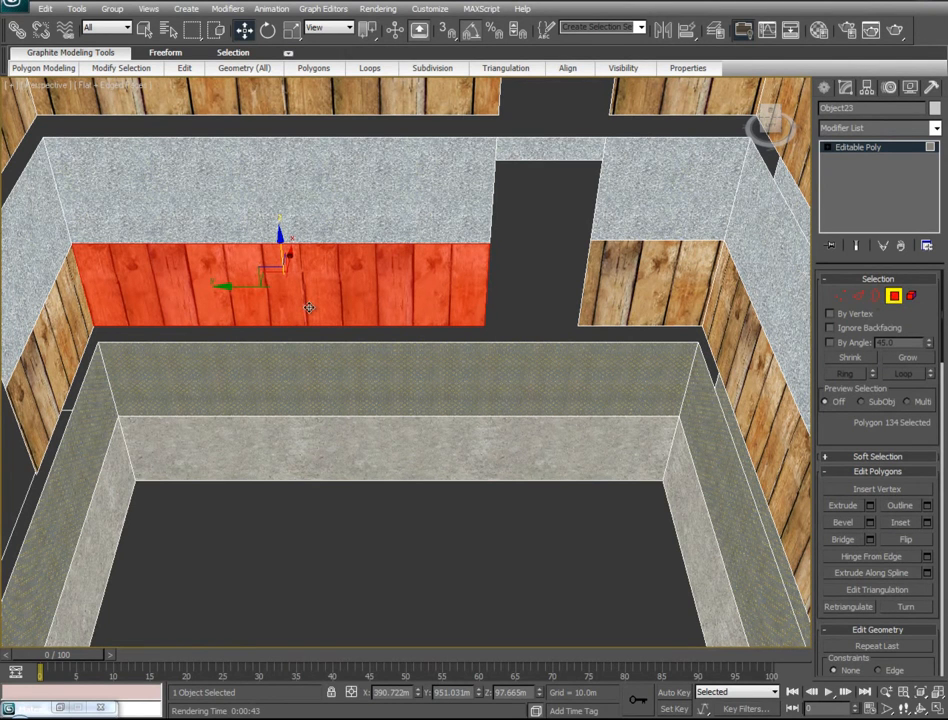
scroll(838, 563, "down", 10)
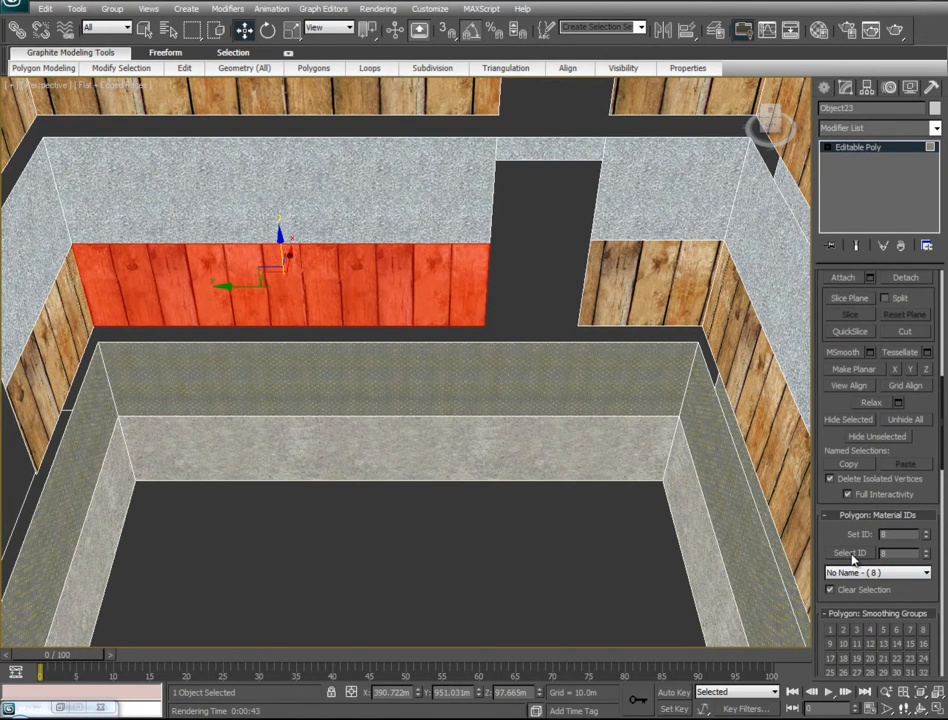
left_click(851, 555)
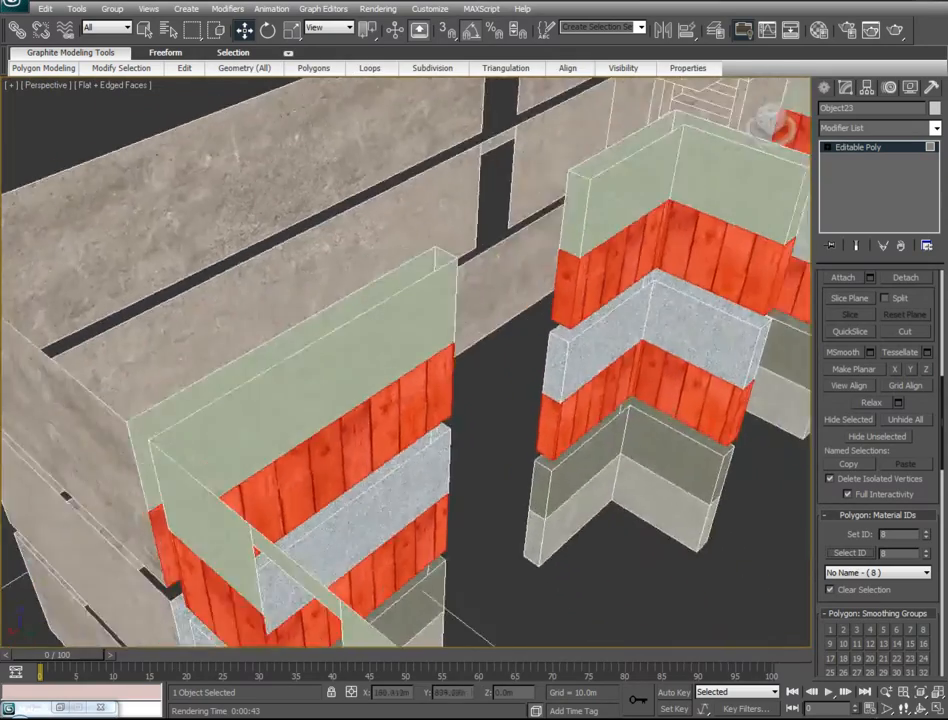
Step: Assign the Concrete#6 sub-material to the selected lower wall bands in place of the wood and clear the selection
middle_click_drag(560, 450, 640, 480, "alt")
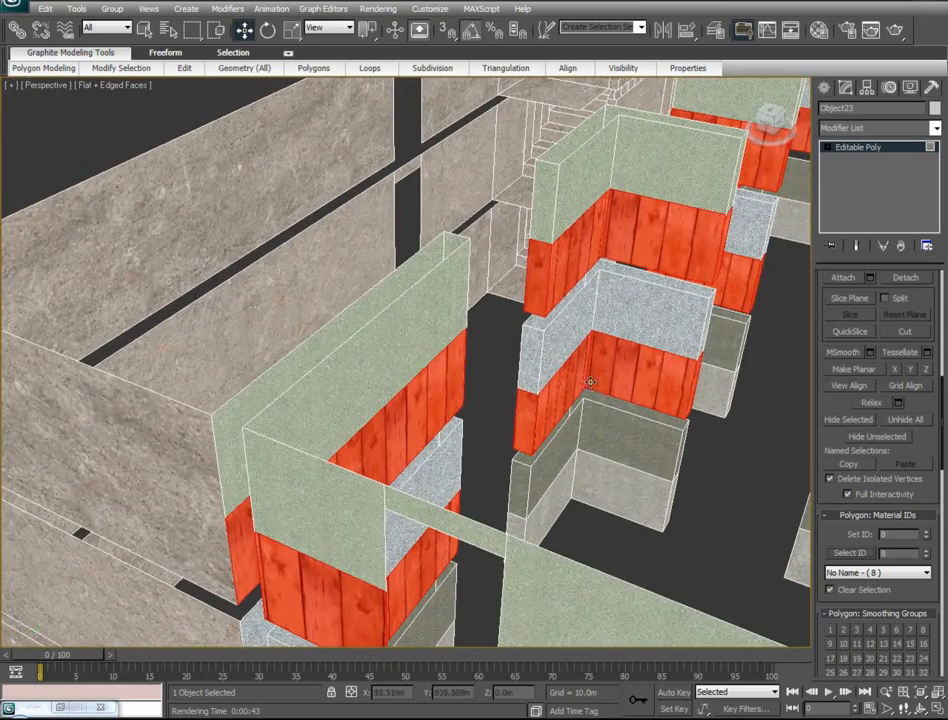
middle_click_drag(502, 347, 396, 455, "alt")
key("m")
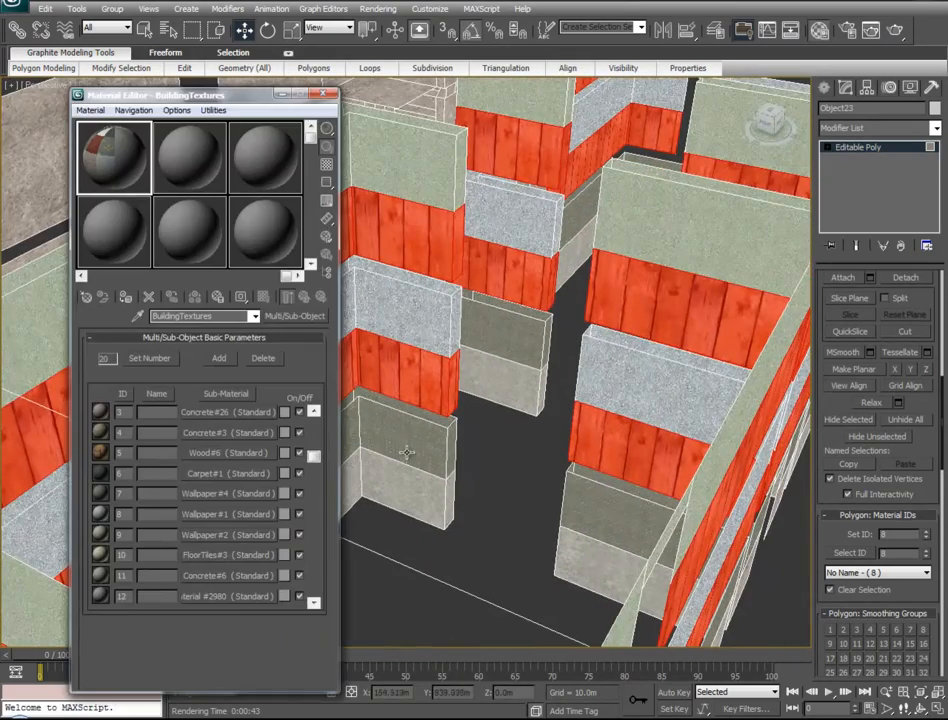
left_click_drag(200, 95, 117, 101)
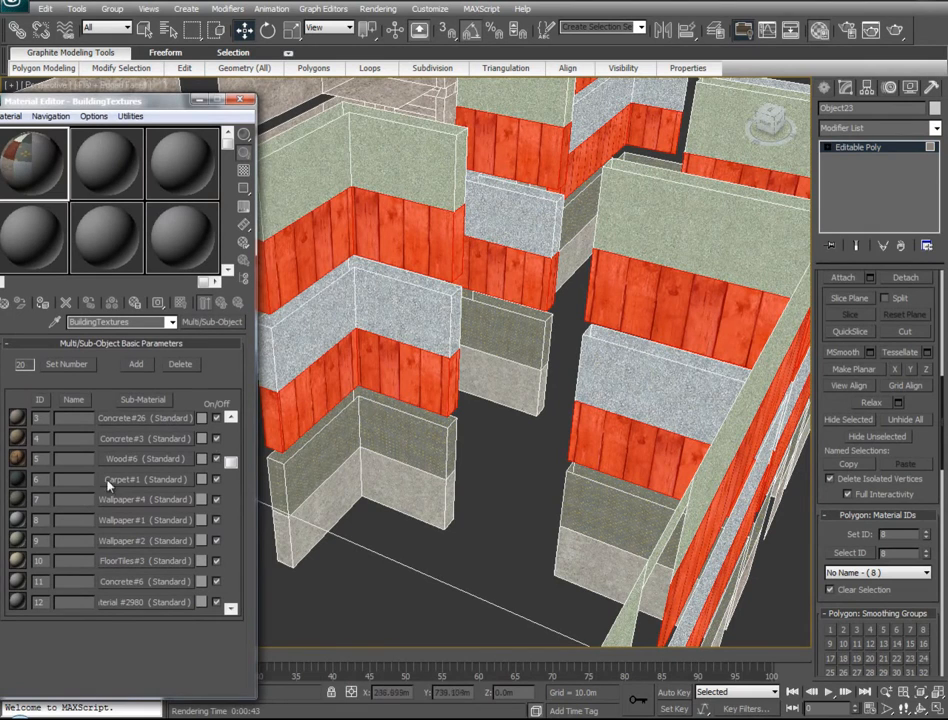
left_click_drag(141, 586, 375, 380)
left_click(200, 100)
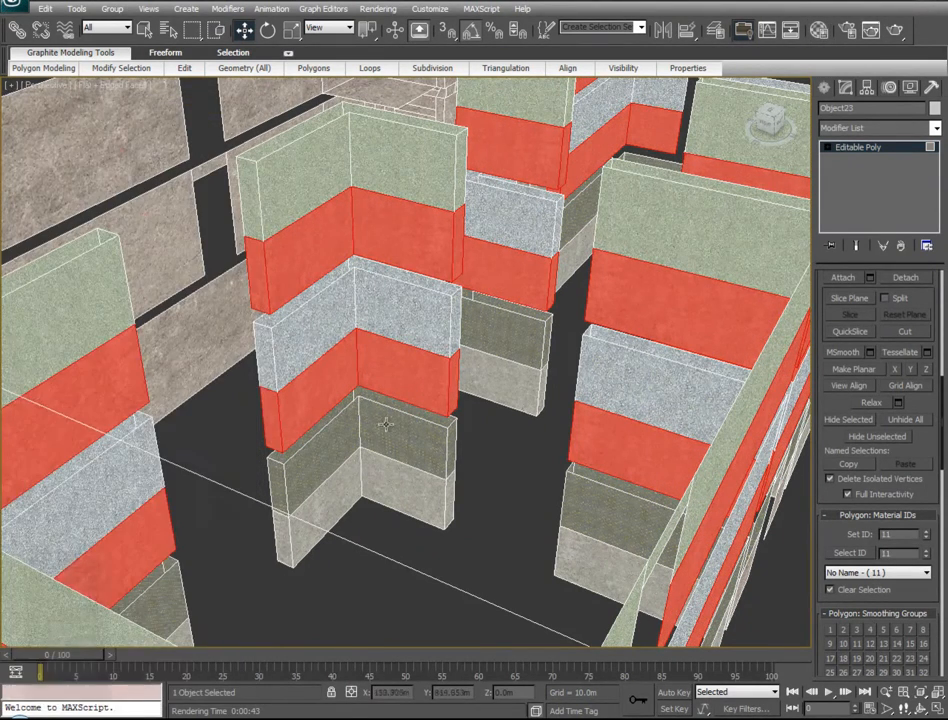
left_click(473, 543)
middle_click_drag(345, 451, 410, 464, "alt")
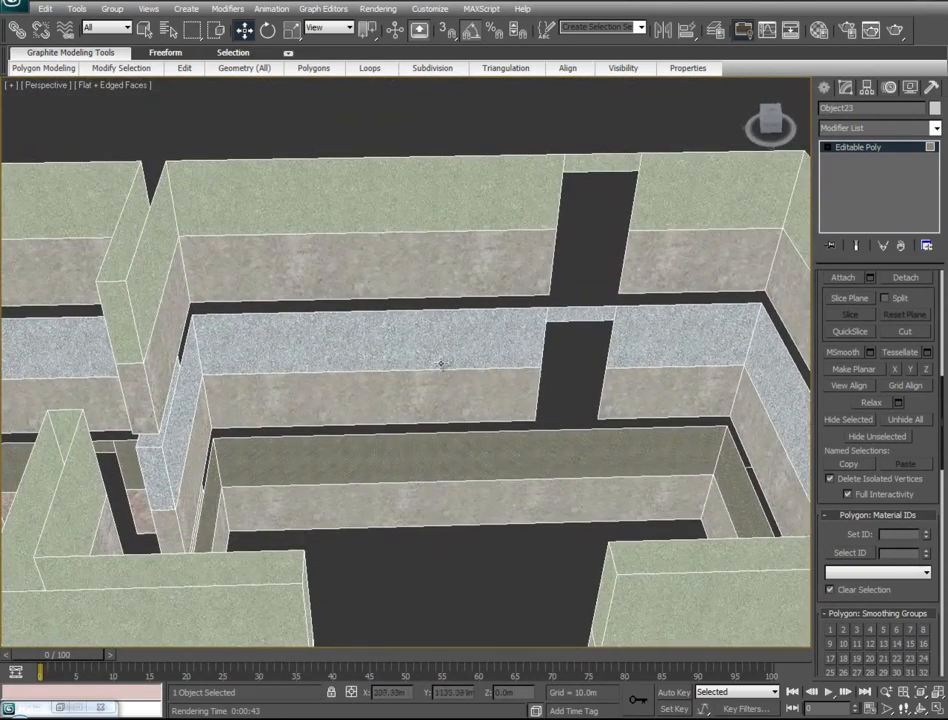
Step: Select all the middle-floor upper wall bands by material ID 9 and assign them the Wallpaper#4 sub-material
middle_click_drag(333, 521, 400, 498, "alt")
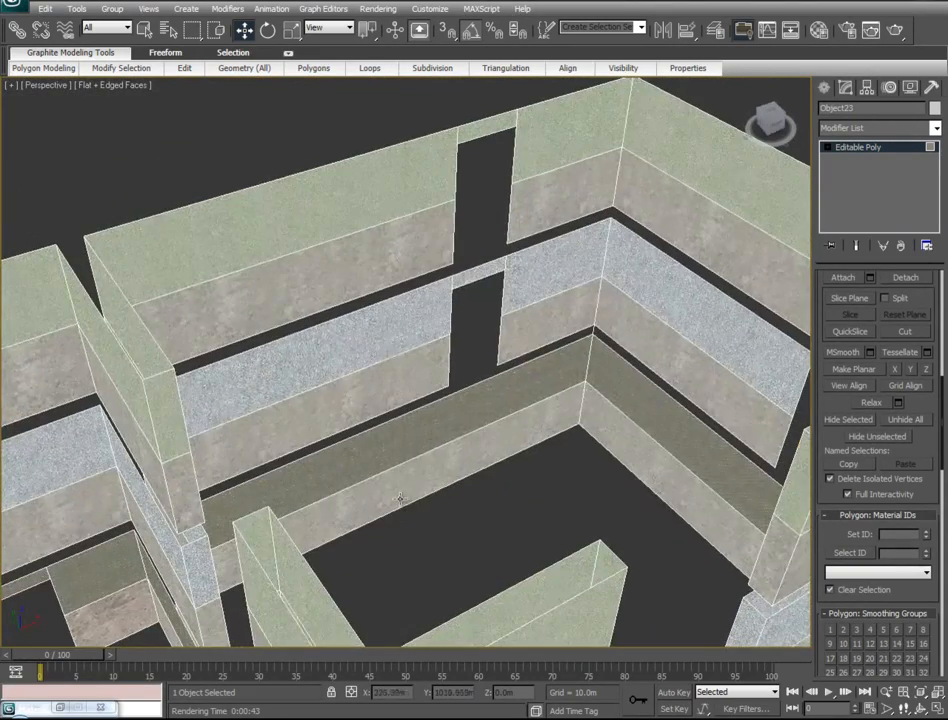
left_click(386, 340)
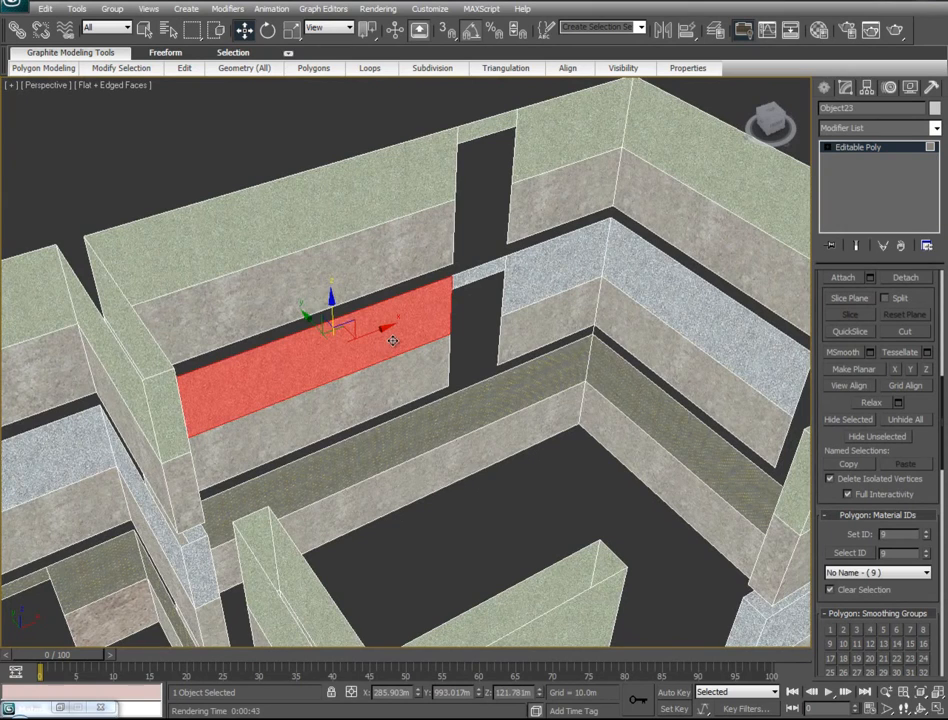
left_click(849, 553)
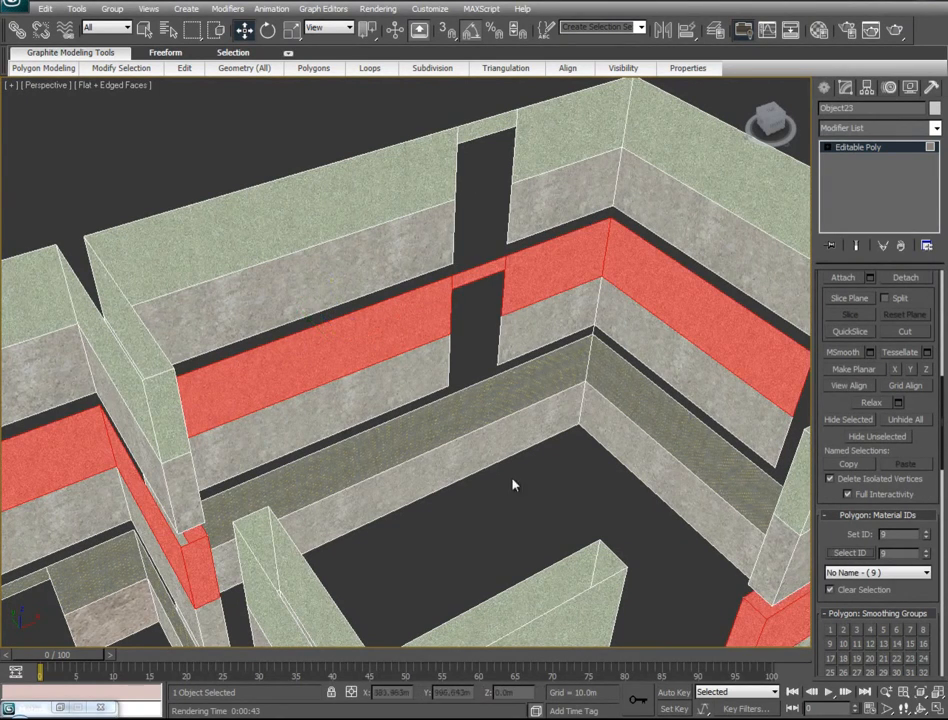
middle_click_drag(610, 475, 470, 470, "alt")
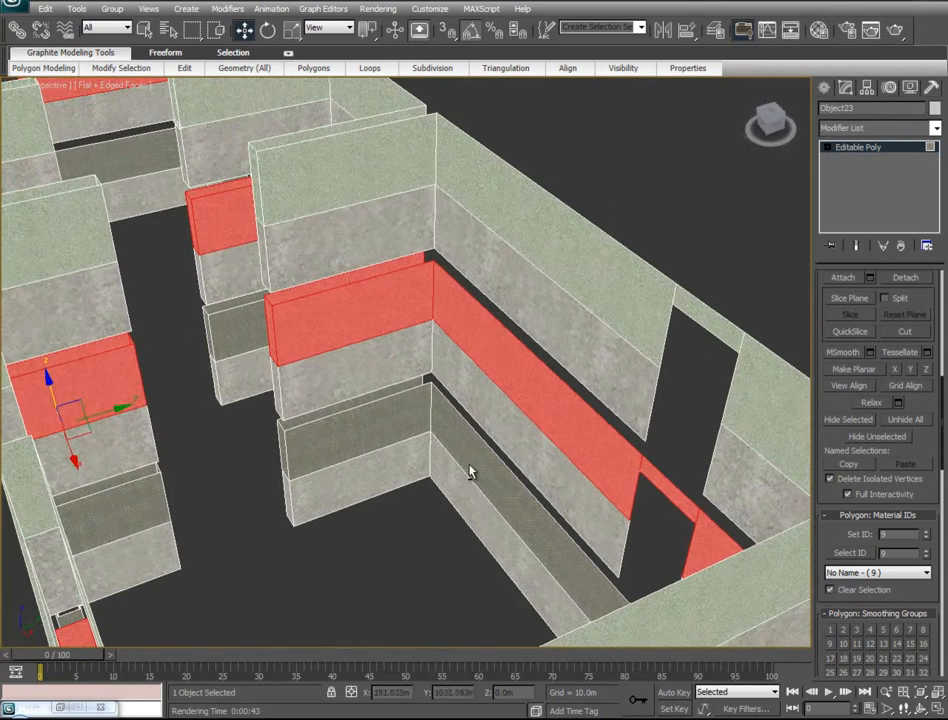
key("m")
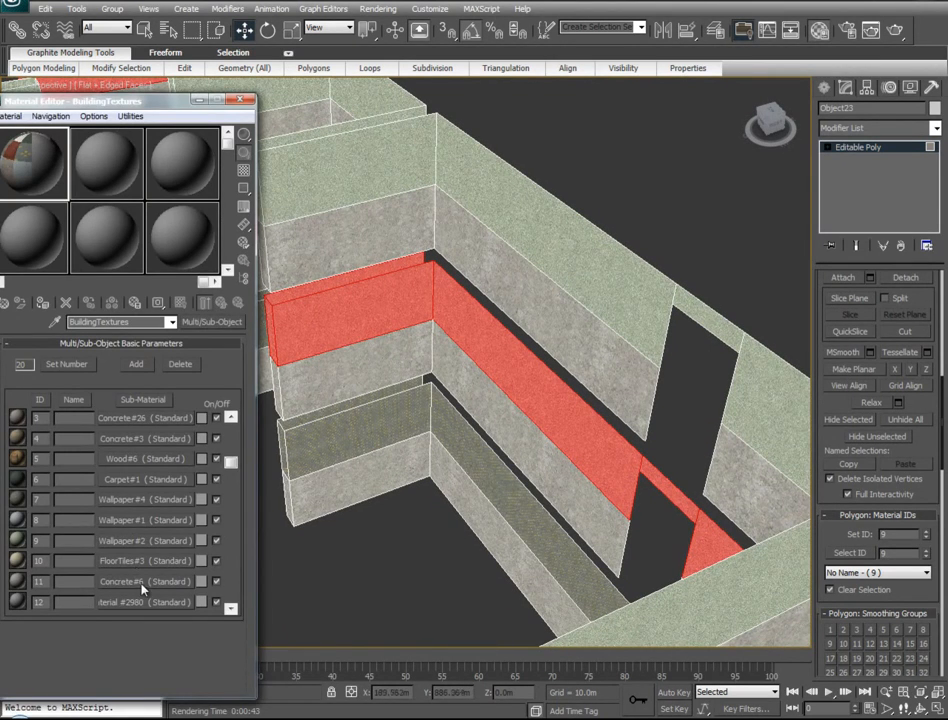
left_click_drag(141, 503, 333, 311)
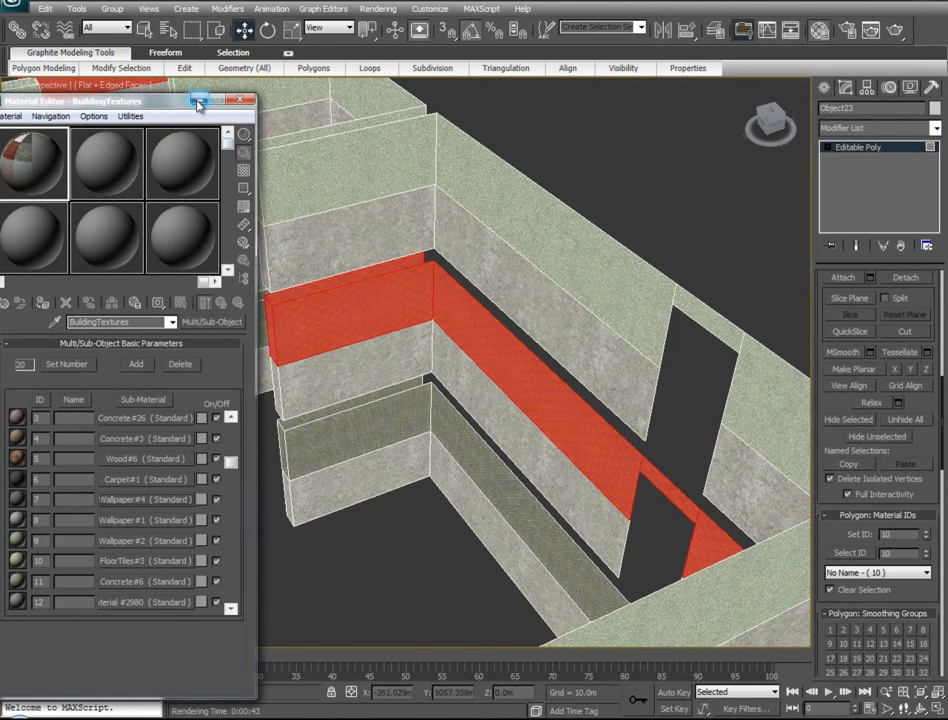
Step: Select the top-floor upper wall bands by material ID 7, assign them Wallpaper#4, and clear the selection
left_click(519, 196)
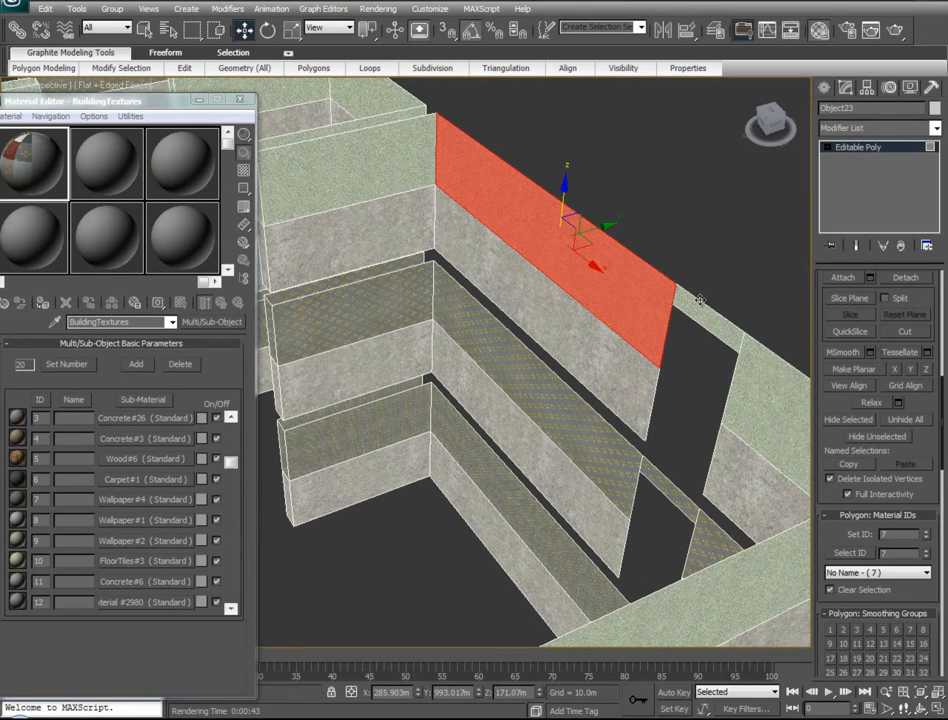
left_click(848, 552)
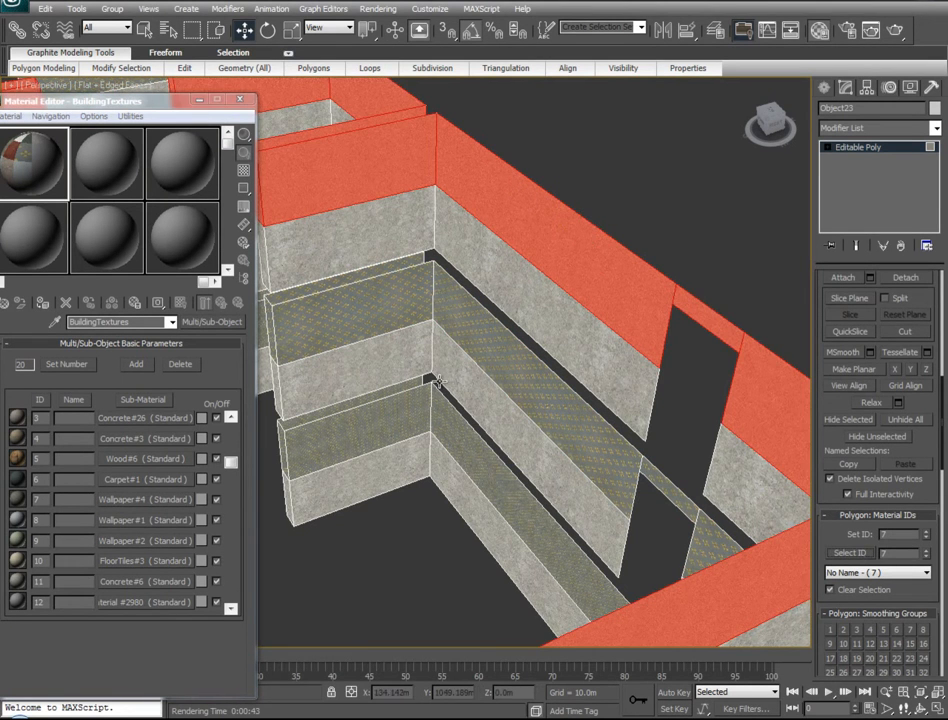
middle_click_drag(326, 283, 586, 449)
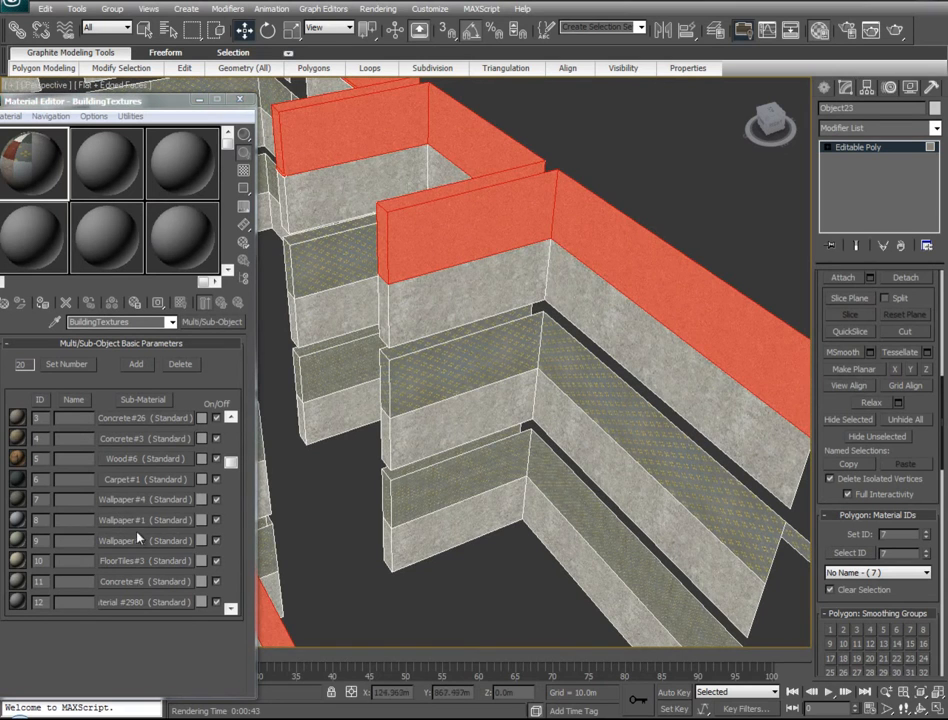
left_click_drag(133, 505, 565, 218)
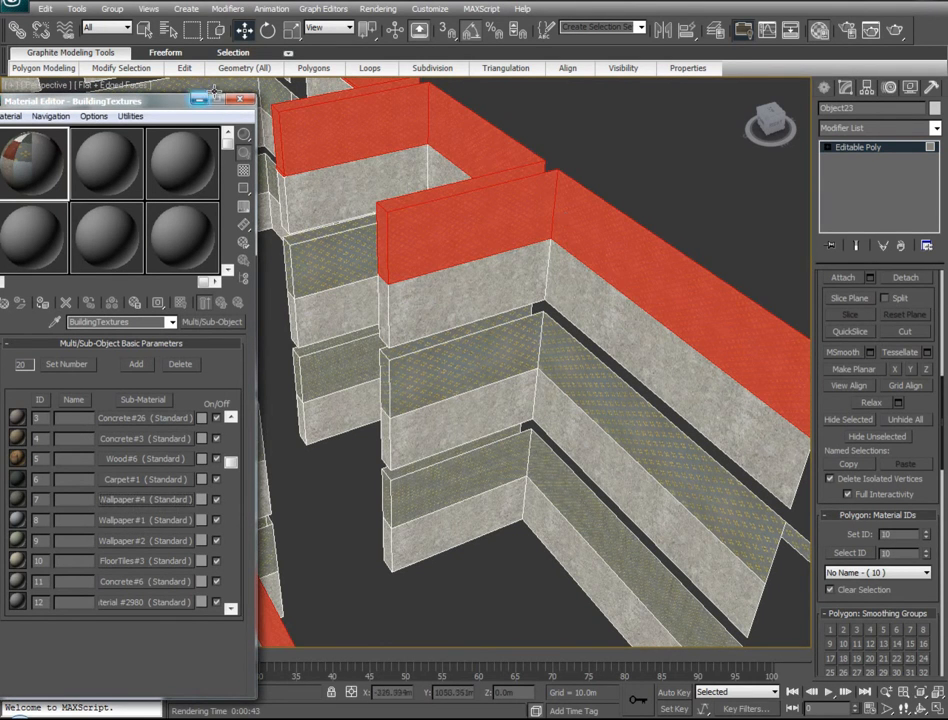
left_click(200, 101)
middle_click_drag(434, 381, 365, 264, "alt")
left_click(673, 423)
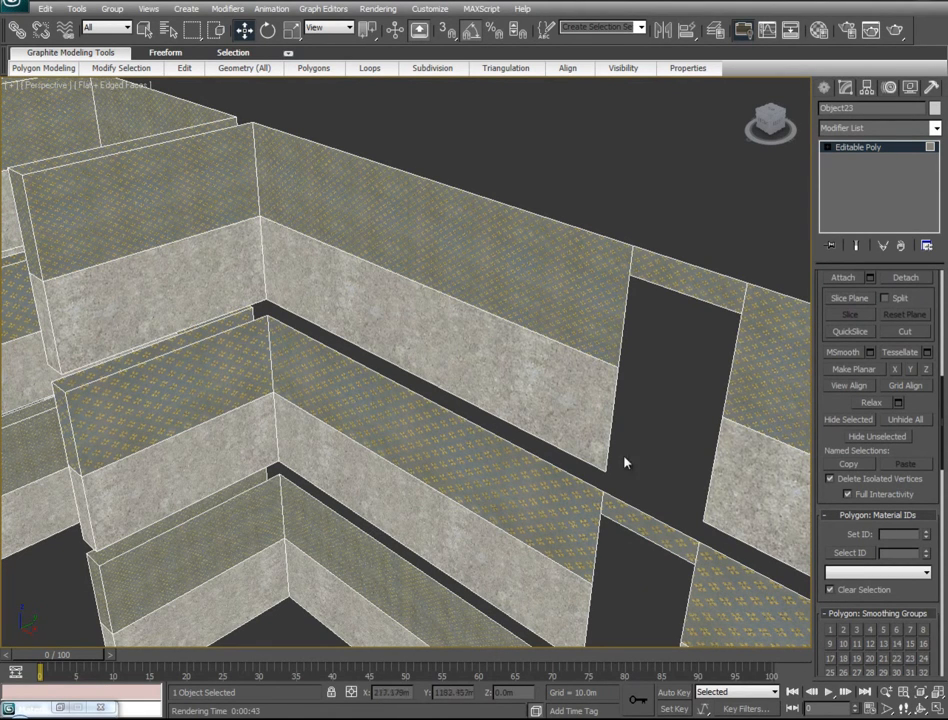
Step: Select all the wallpapered polygons by material ID 10 and apply a UVW Map modifier with Box mapping
left_click(435, 233)
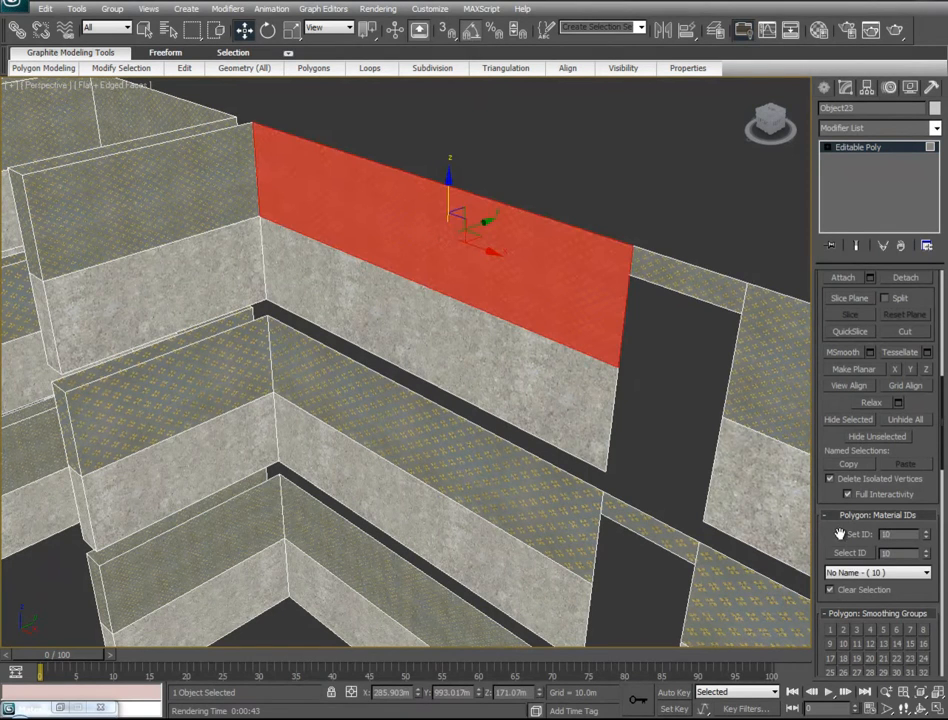
scroll(841, 530, "down", 2)
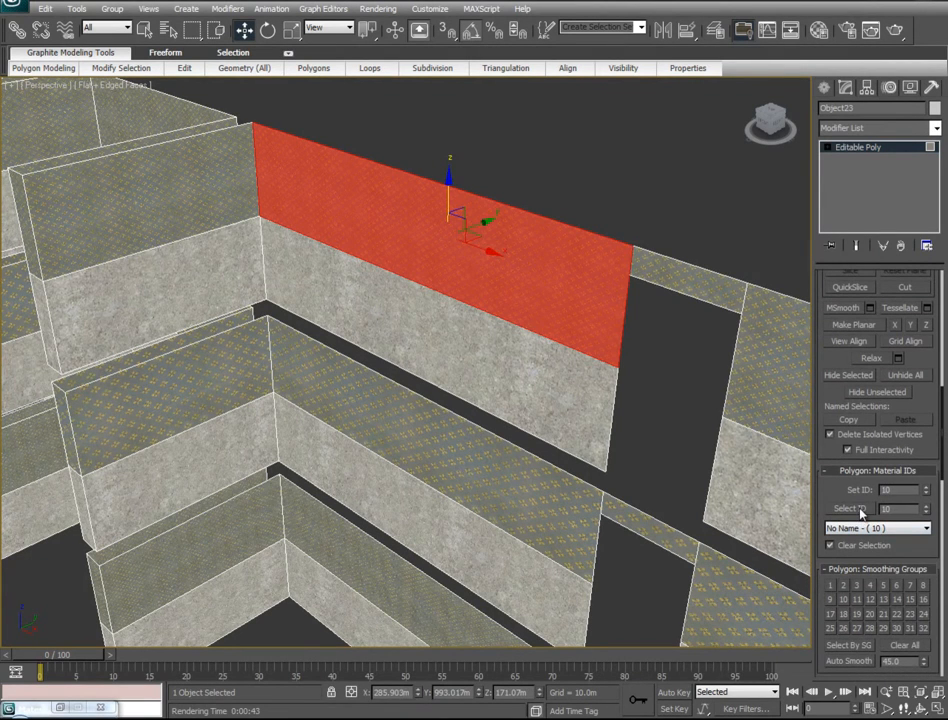
left_click(845, 509)
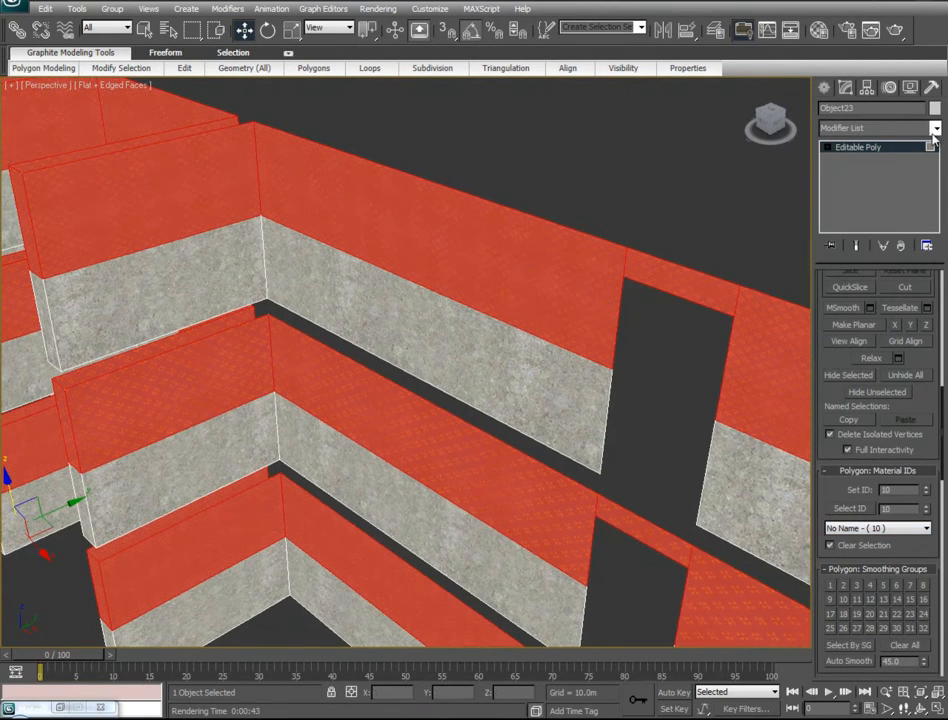
left_click(935, 128)
scroll(940, 200, "down", 10)
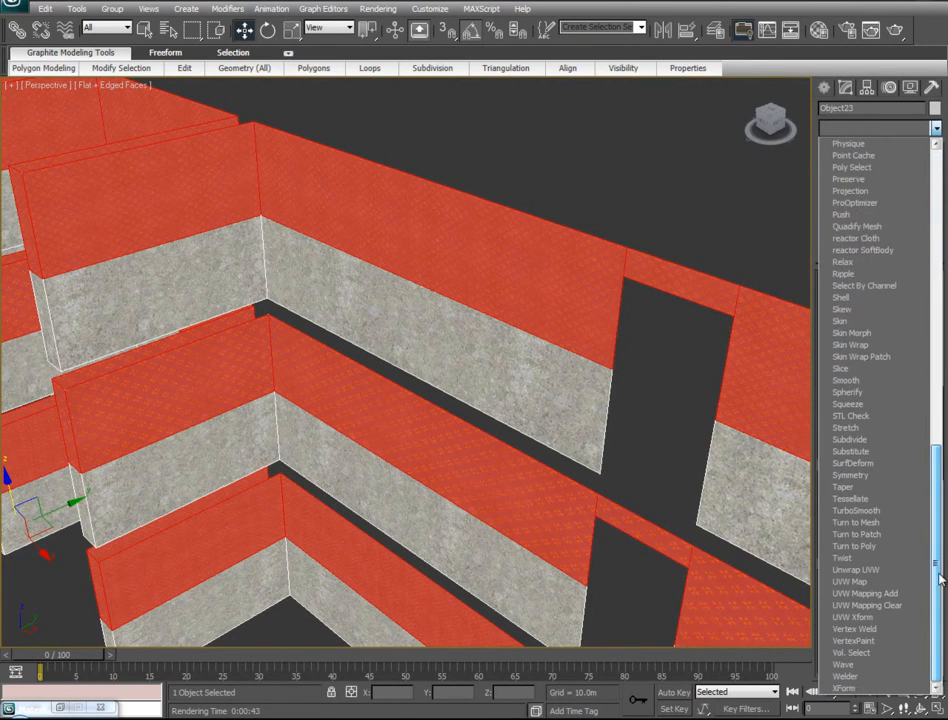
left_click(842, 583)
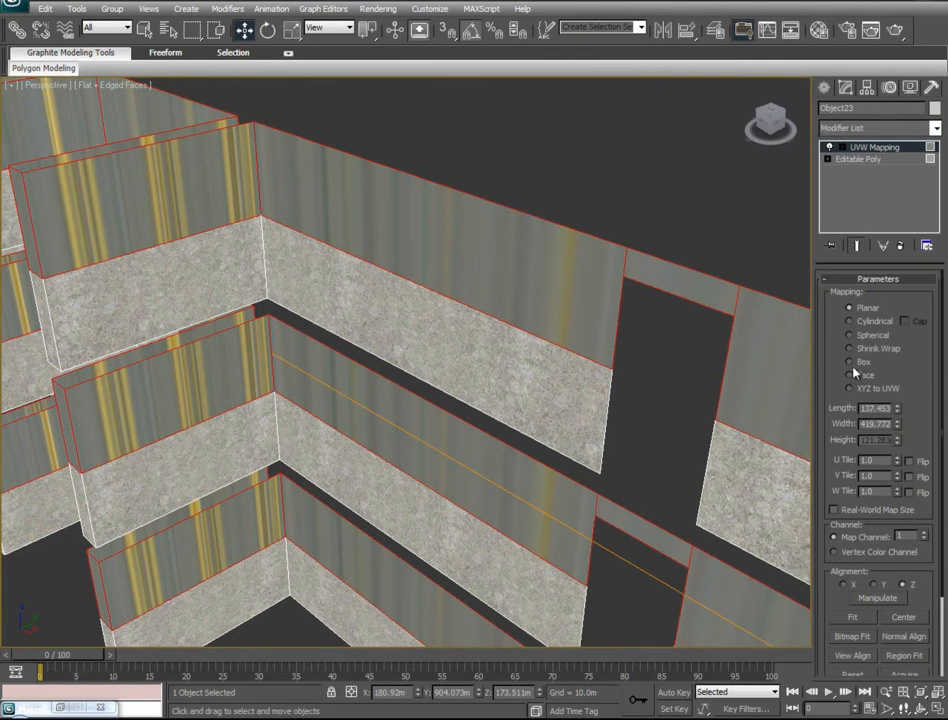
left_click(856, 364)
middle_click_drag(435, 293, 300, 310, "alt")
middle_click_drag(300, 310, 718, 470)
Step: Scale the UVW Mapping gizmo along its X axis to about 23 percent
left_click(881, 148)
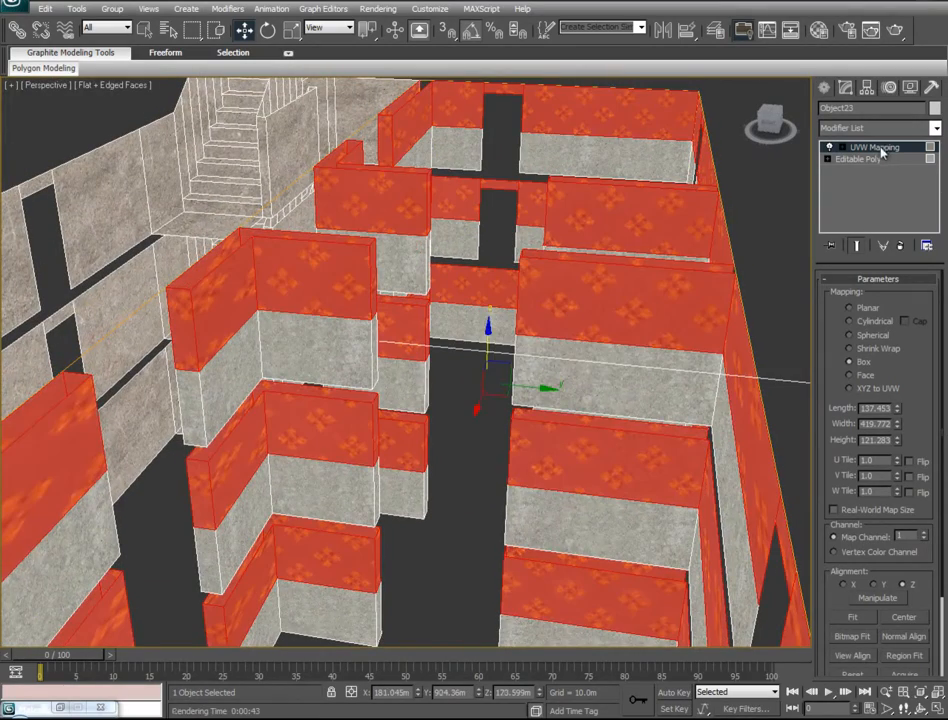
right_click(490, 424)
left_click(413, 383)
middle_click_drag(650, 372, 495, 422, "alt")
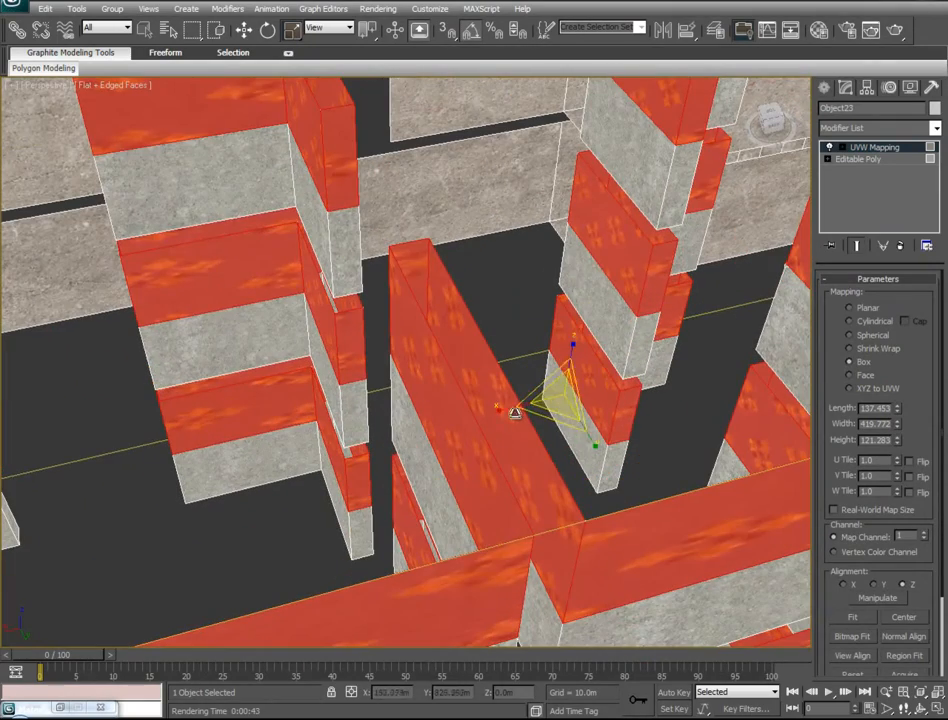
left_click_drag(503, 409, 677, 380)
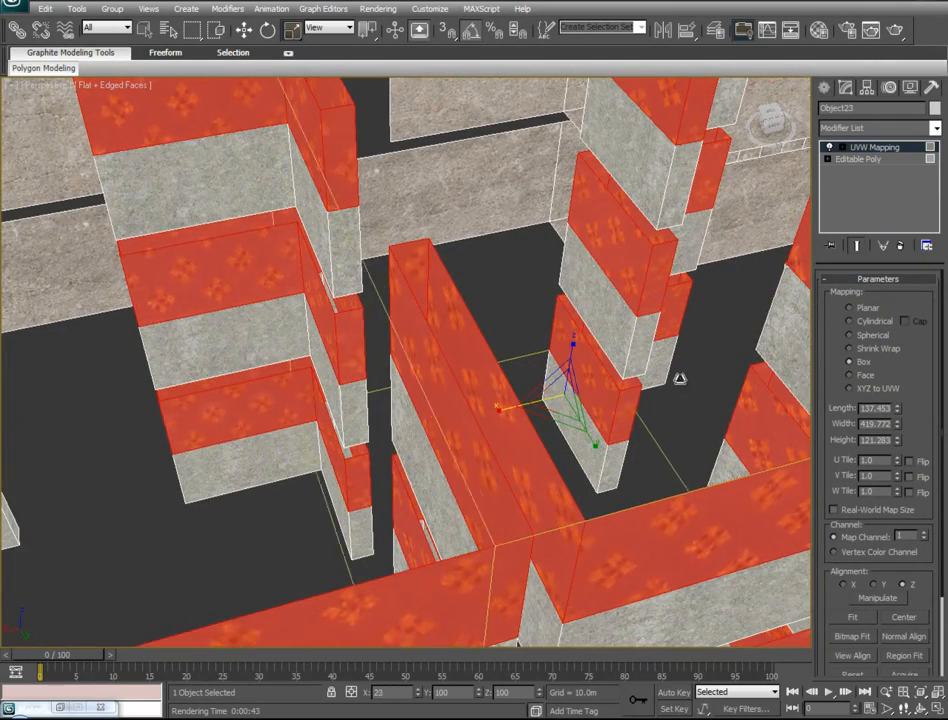
middle_click_drag(360, 387, 537, 510, "alt")
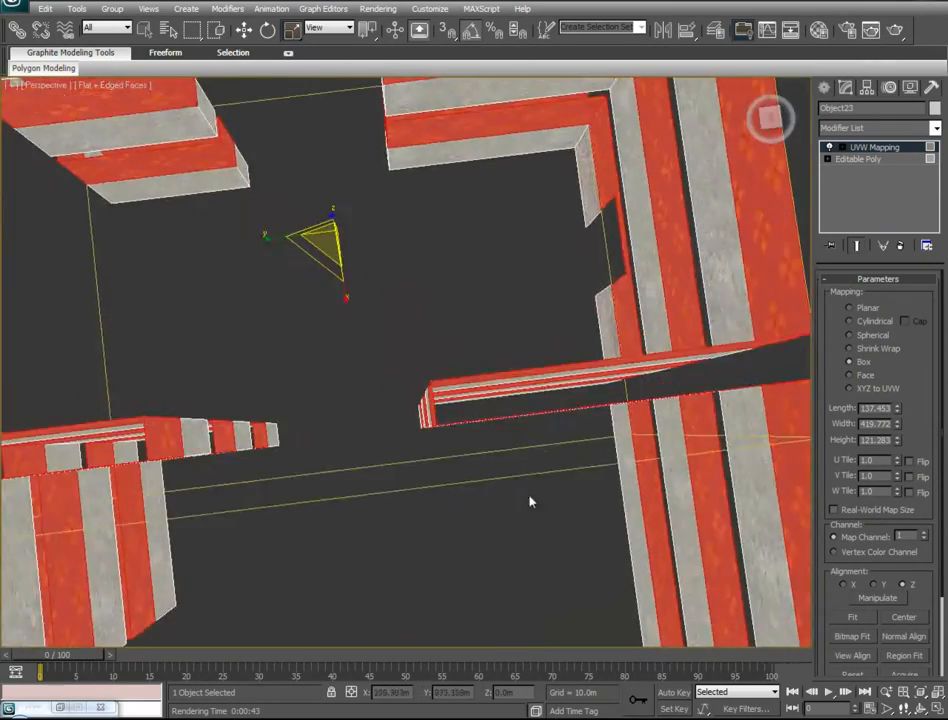
Step: Scale the box mapping gizmo along single axes in the orthographic views until its proportions are roughly cubic
scroll(404, 365, "down", 3)
key("t")
mouse_move(404, 307)
left_mouse_down()
mouse_move(406, 292)
mouse_move(403, 315)
mouse_move(408, 292)
mouse_move(408, 328)
mouse_move(413, 305)
left_mouse_up()
key("f")
key("alt+x")
key("l")
key("z")
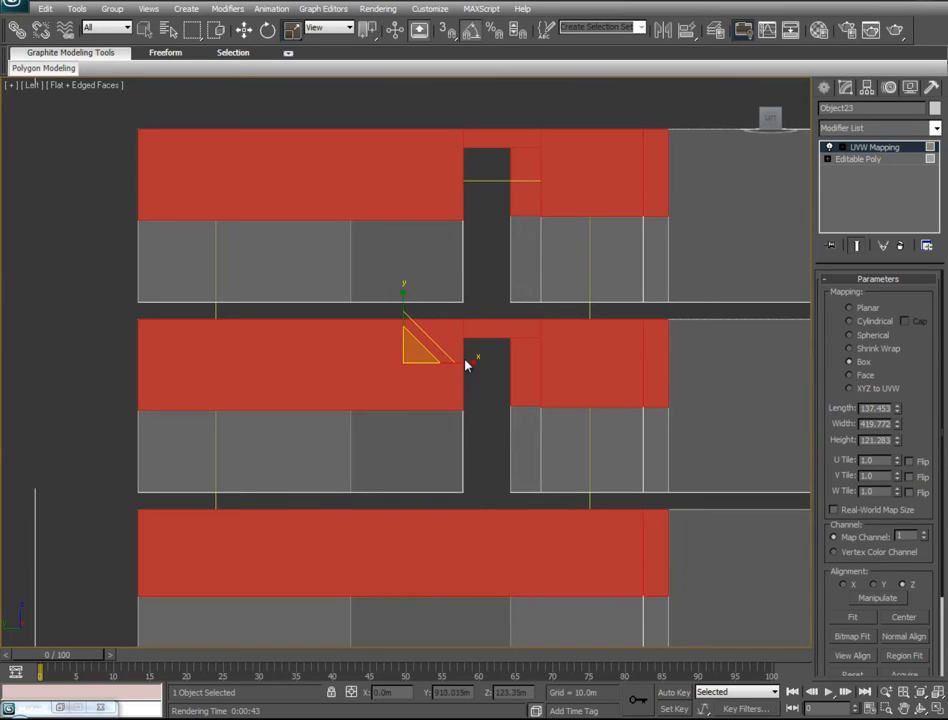
mouse_move(469, 360)
left_mouse_down()
mouse_move(457, 367)
mouse_move(472, 366)
left_mouse_up()
Step: Scale the box gizmo down uniformly for a finer wallpaper pattern, then collapse the UVW Mapping modifier into the Editable Poly
key("p")
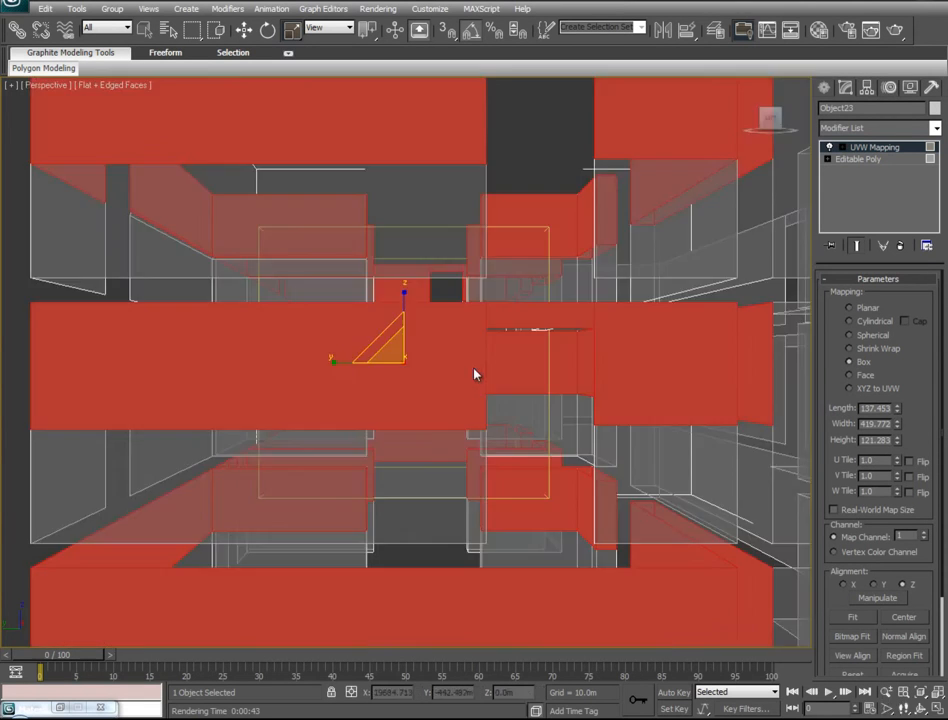
scroll(474, 374, "up", 3)
middle_click_drag(461, 345, 394, 391, "alt")
left_click_drag(404, 366, 535, 114)
middle_click_drag(626, 362, 596, 345, "alt")
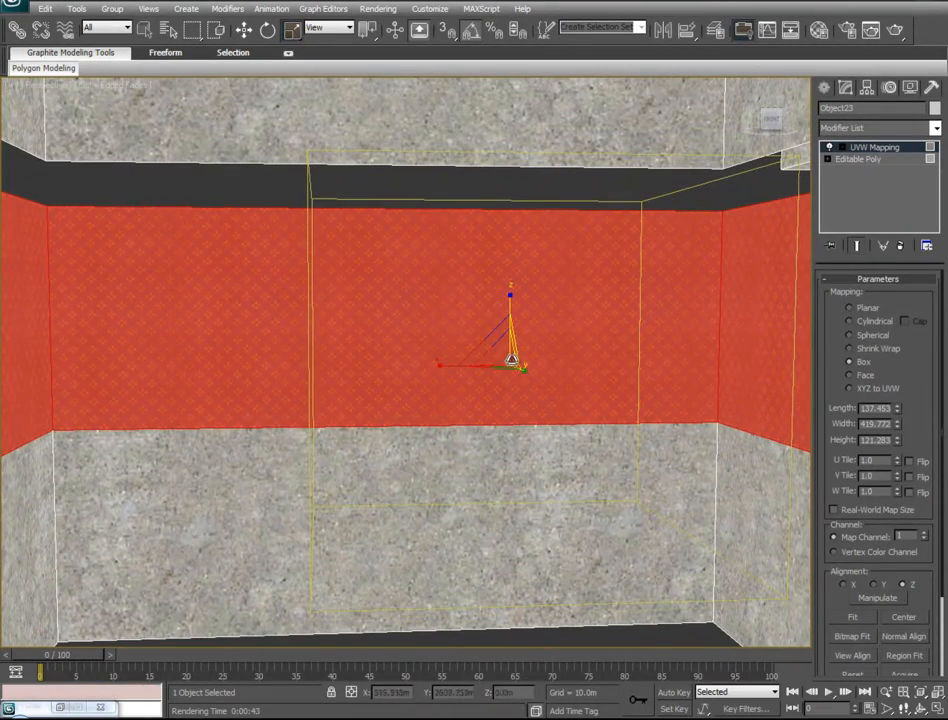
left_click_drag(500, 376, 507, 409)
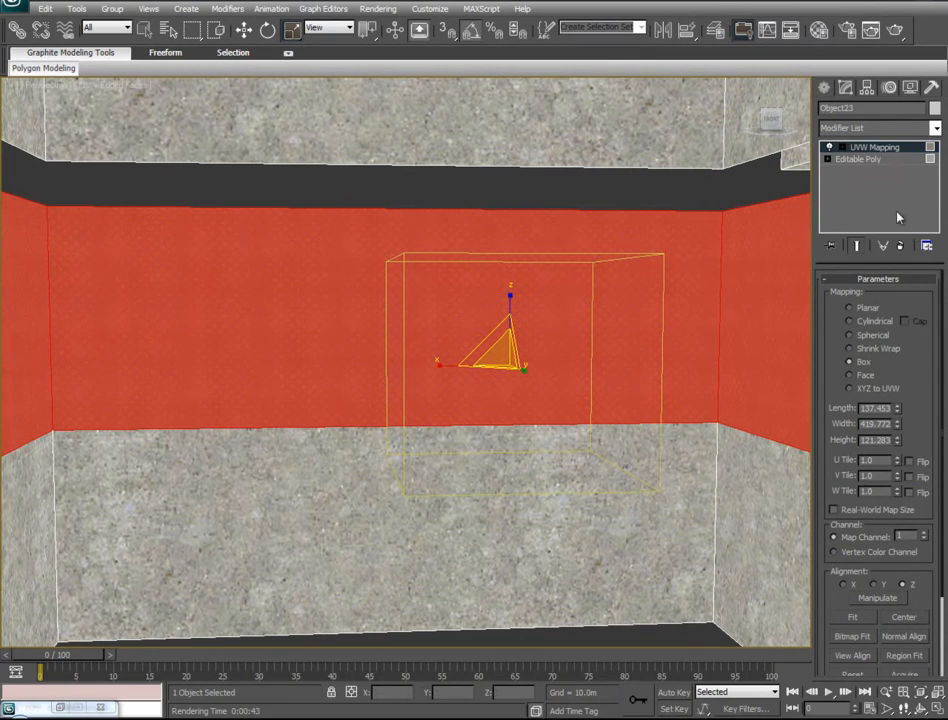
right_click(878, 152)
left_click(829, 279)
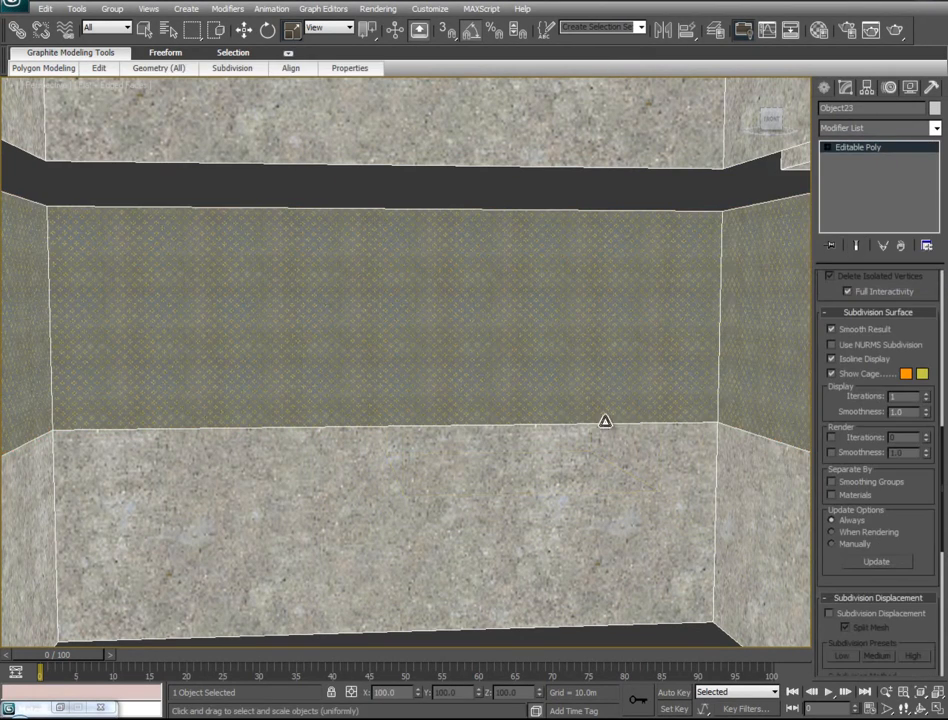
Step: Select the full-height plain concrete wall polygon between the wallpapered walls in polygon sub-object mode
middle_click_drag(660, 232, 664, 105)
middle_click_drag(692, 510, 699, 146)
middle_click_drag(640, 251, 380, 150)
middle_click_drag(428, 457, 690, 468, "alt")
middle_click_drag(492, 275, 561, 432)
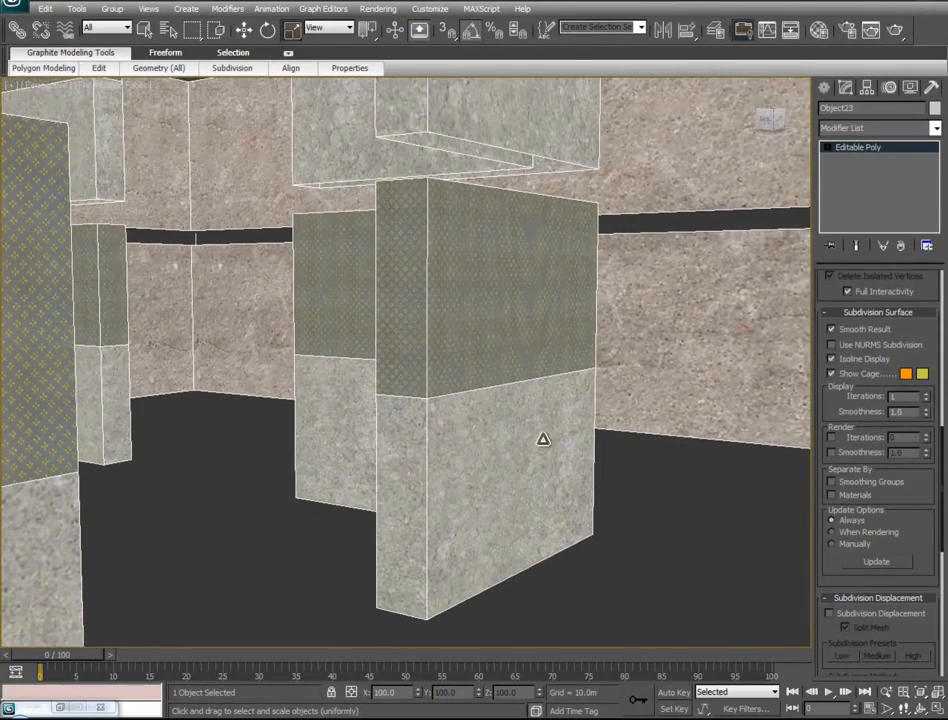
middle_click_drag(730, 356, 420, 543, "alt")
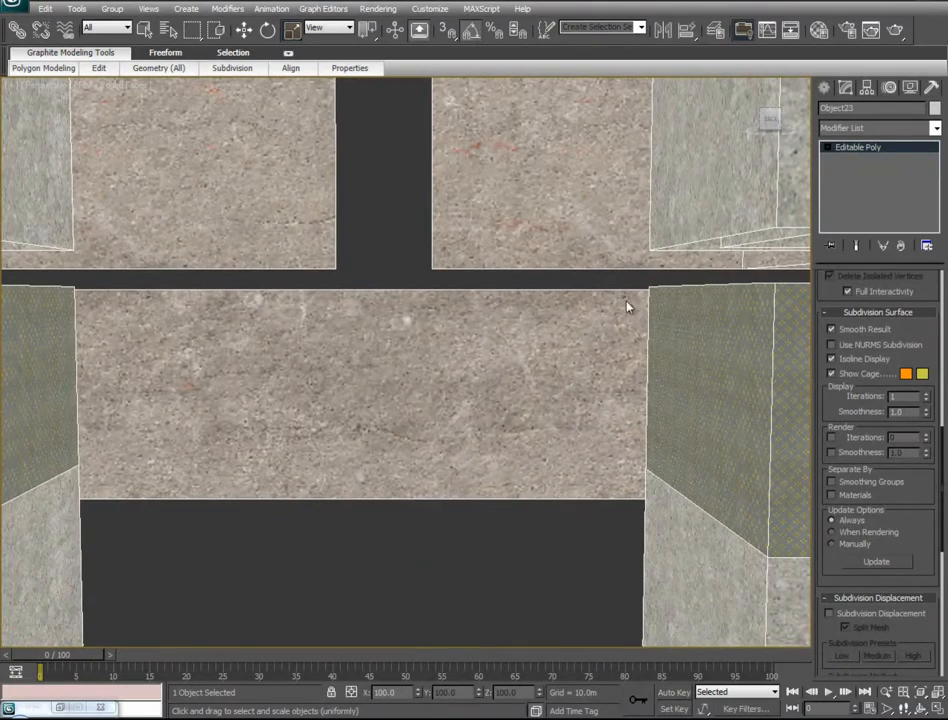
scroll(932, 343, "up", 10)
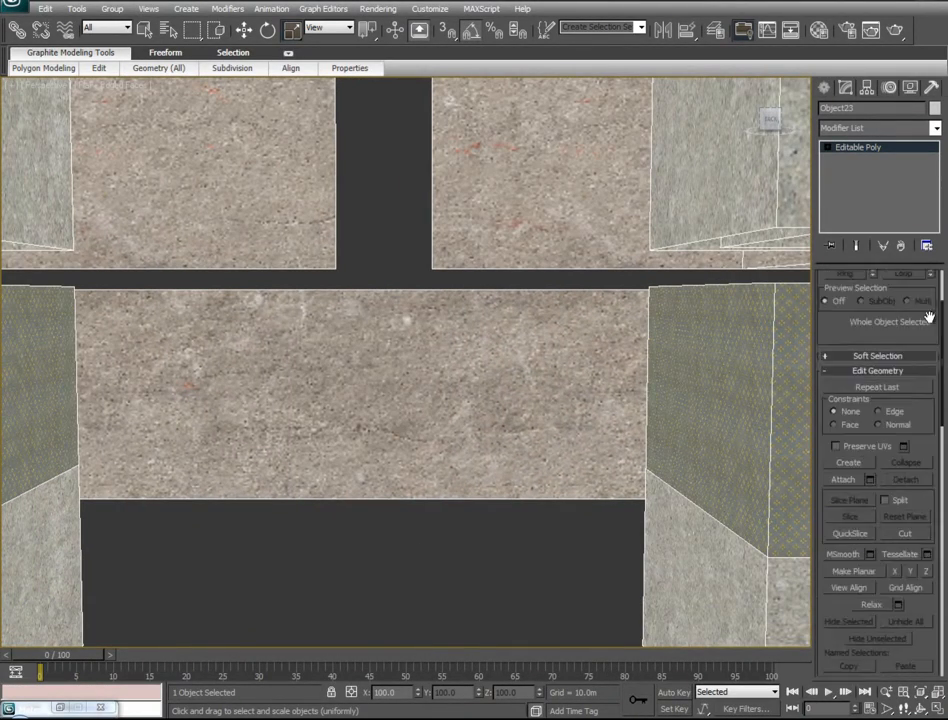
left_click(892, 297)
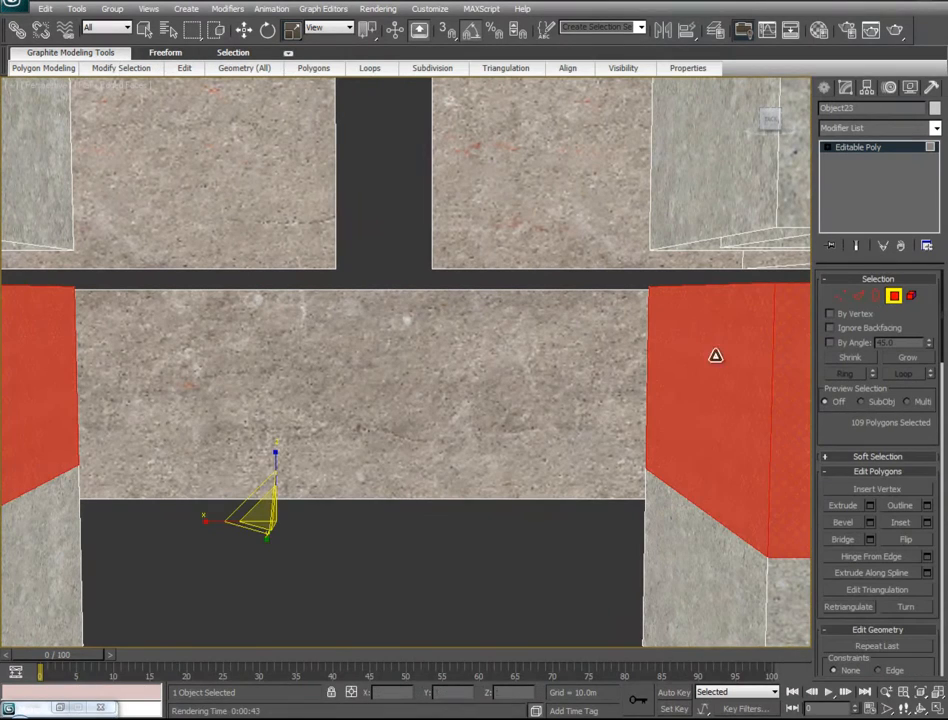
left_click(485, 364)
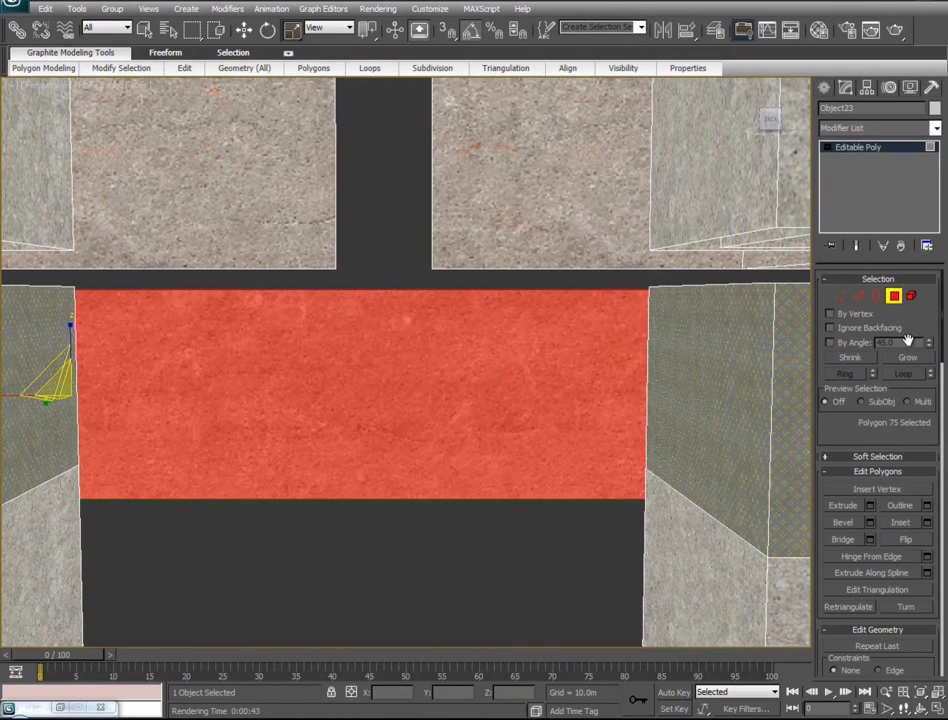
Step: Extend the selection to all the plain concrete wall polygons by their material ID 1
scroll(922, 324, "down", 15)
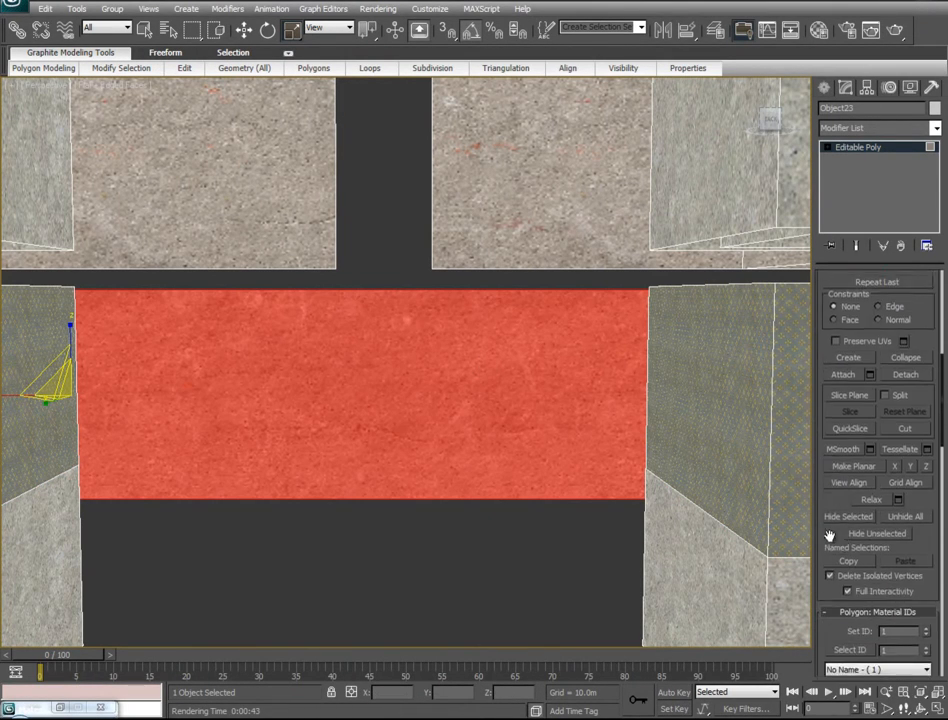
scroll(857, 551, "down", 1)
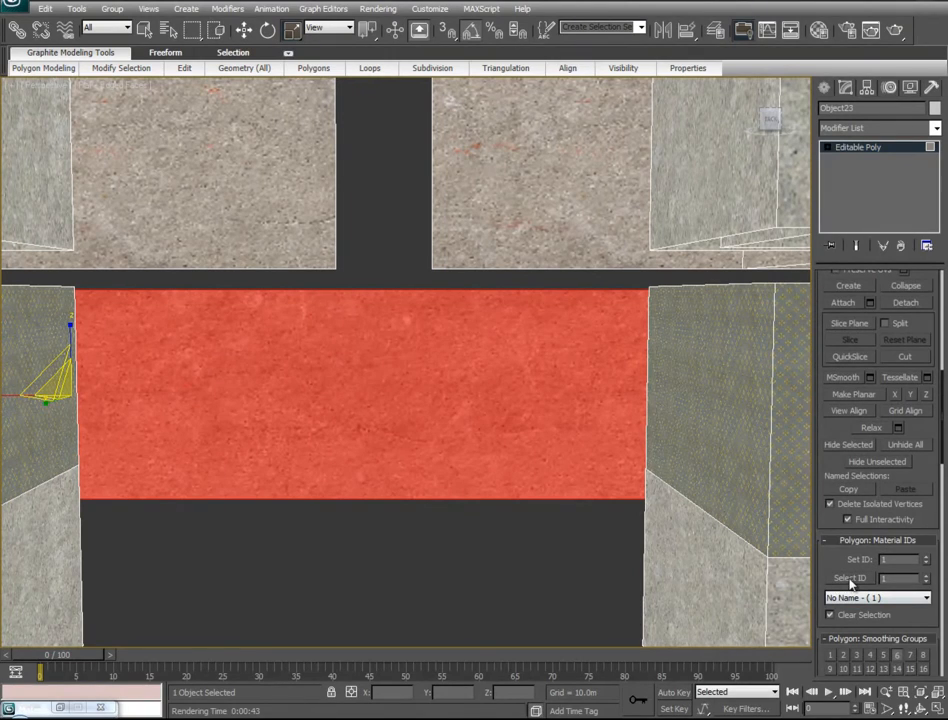
scroll(412, 434, "down", 15)
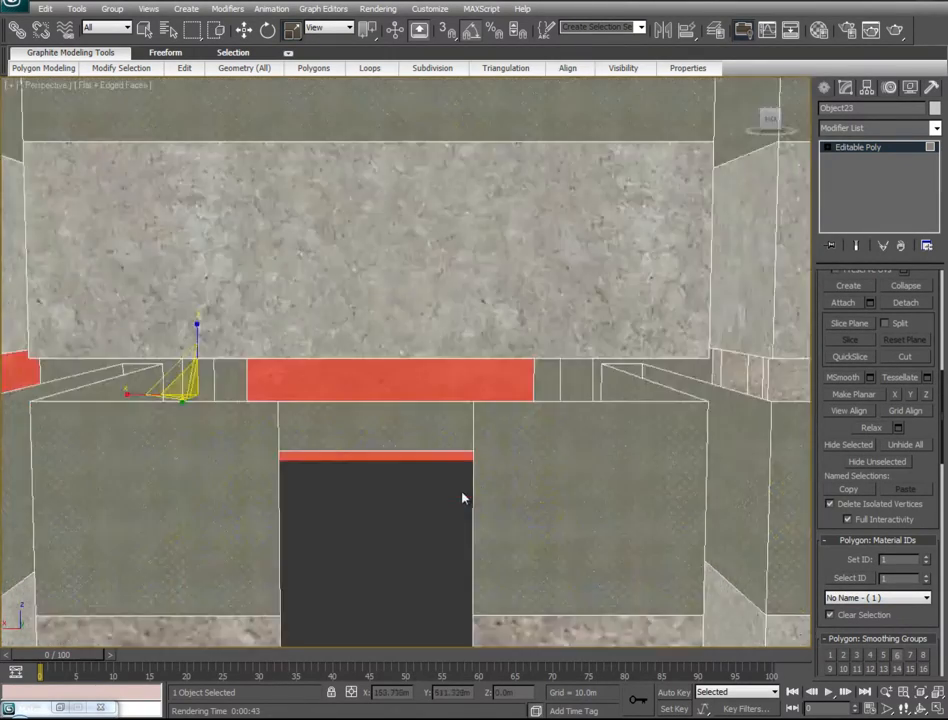
middle_click_drag(398, 375, 580, 508, "alt")
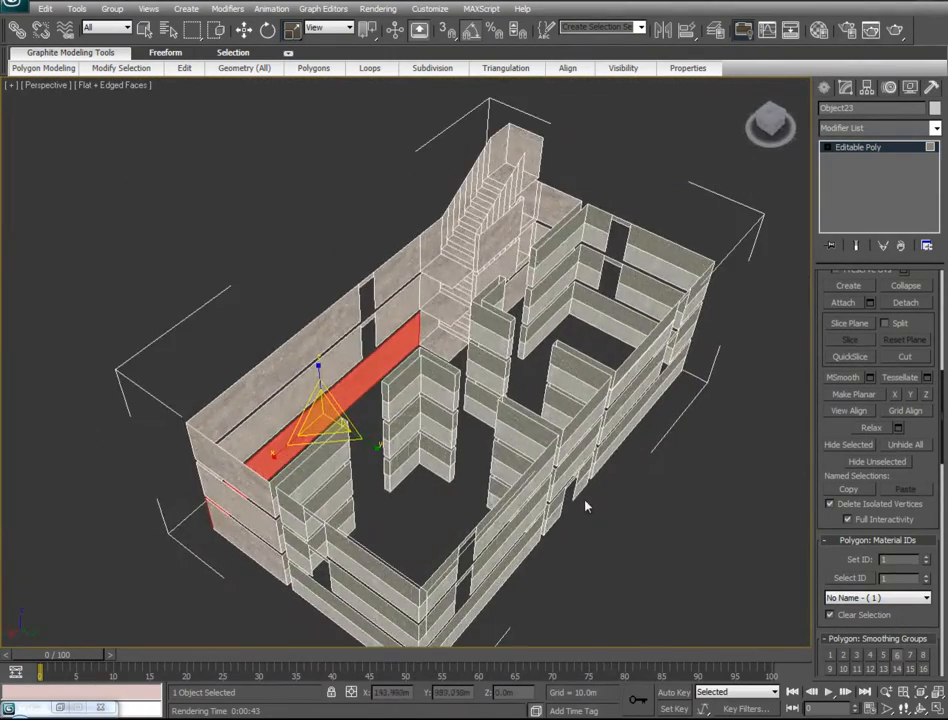
left_click(849, 579)
Step: Apply the Concrete#6 sub-material (ID 11) of BuildingTextures to the selected plain wall and staircase polygons, then clear the selection
middle_click_drag(412, 414, 270, 414, "alt")
scroll(384, 411, "up", 5)
middle_click_drag(465, 392, 500, 340, "alt")
left_click(819, 30)
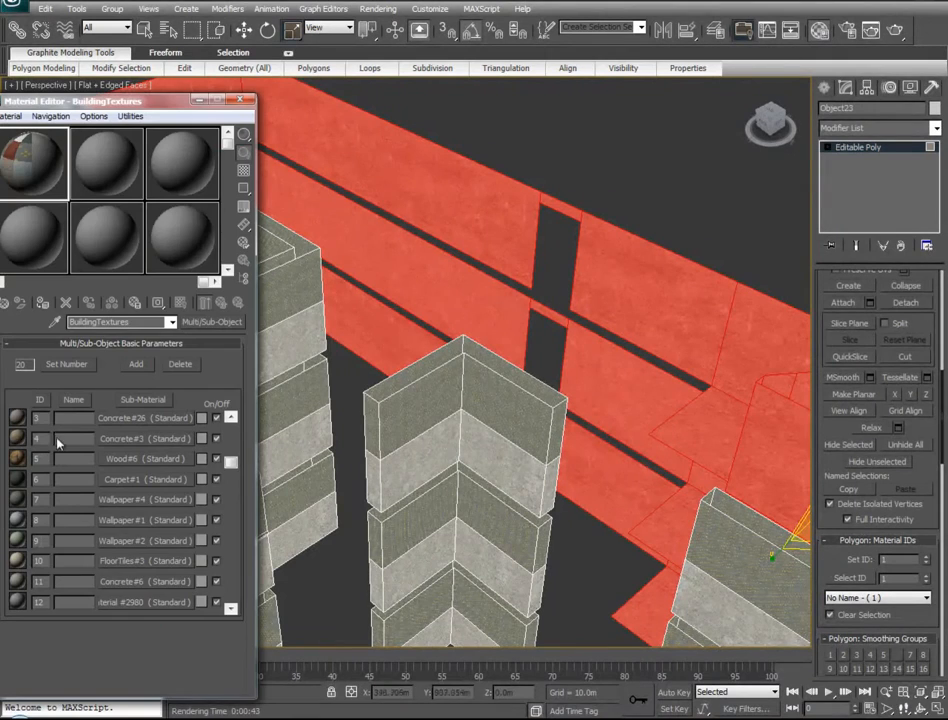
left_click_drag(125, 583, 443, 254)
left_click(199, 103)
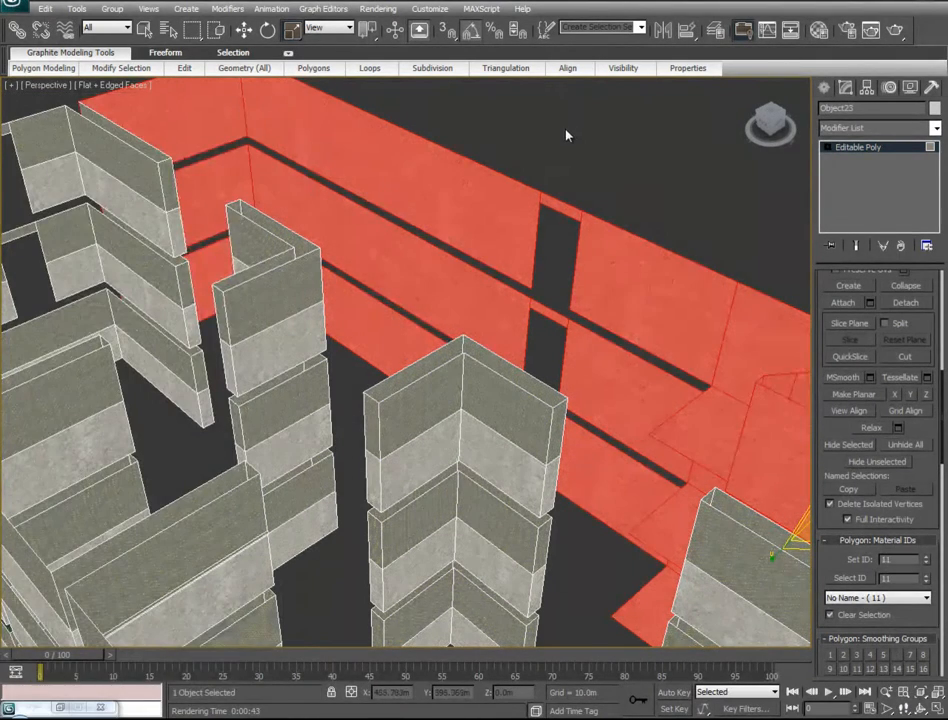
left_click(567, 132)
Step: Reselect all the Concrete#6 wall and staircase polygons and add a UVW Map modifier with Box mapping
mouse_move(320, 429)
middle_mouse_down("alt")
mouse_move(396, 413)
mouse_move(311, 425)
middle_mouse_up("alt")
scroll(384, 416, "up", 5)
middle_click_drag(386, 438, 519, 541, "alt")
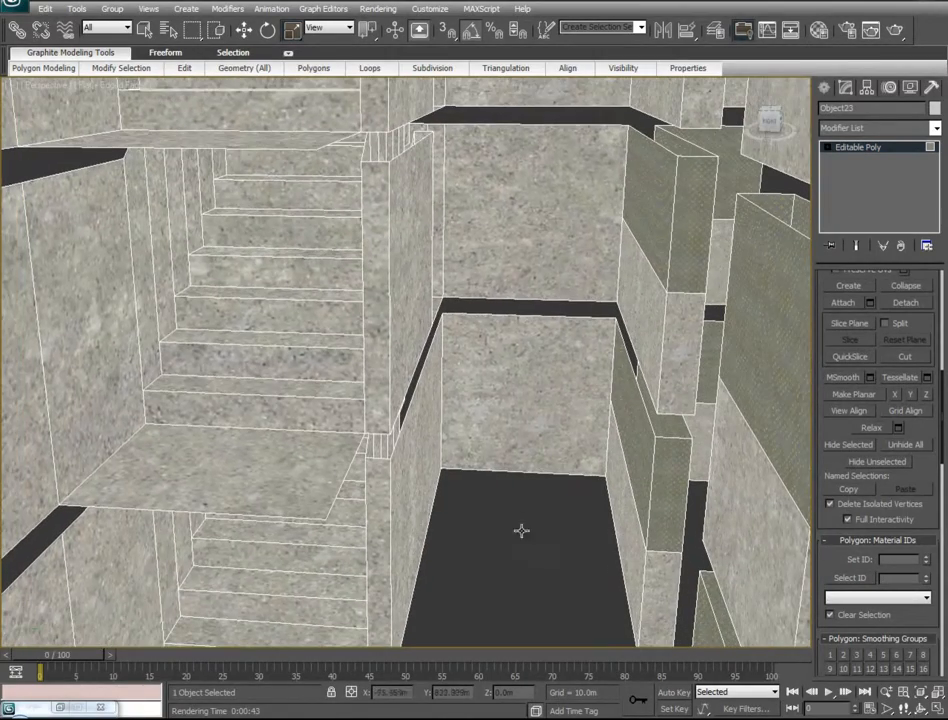
left_click(432, 441)
left_click(935, 128)
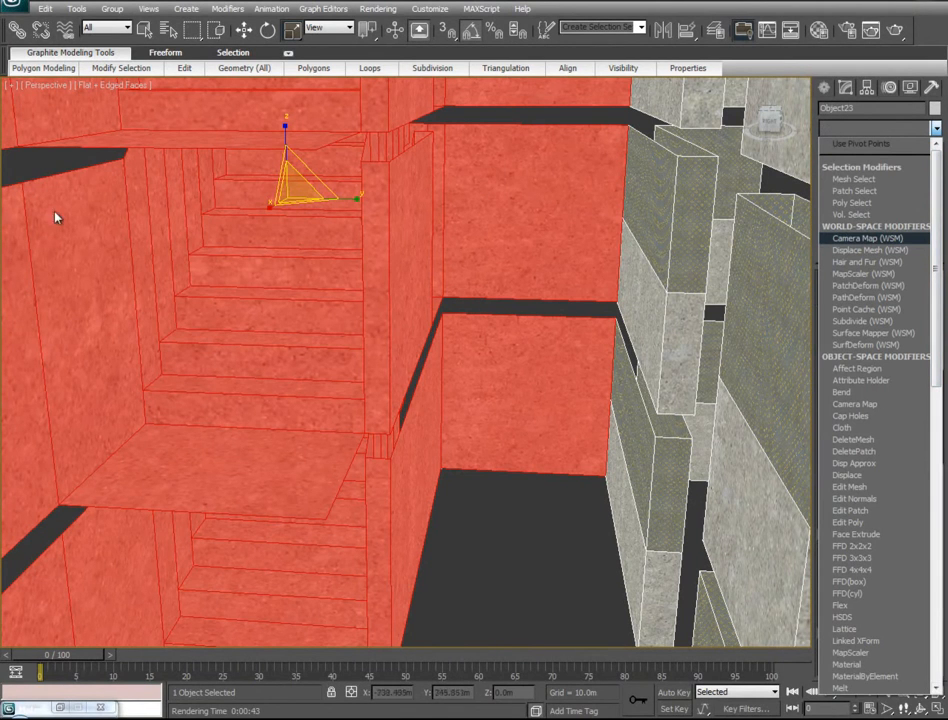
left_click_drag(935, 250, 932, 618)
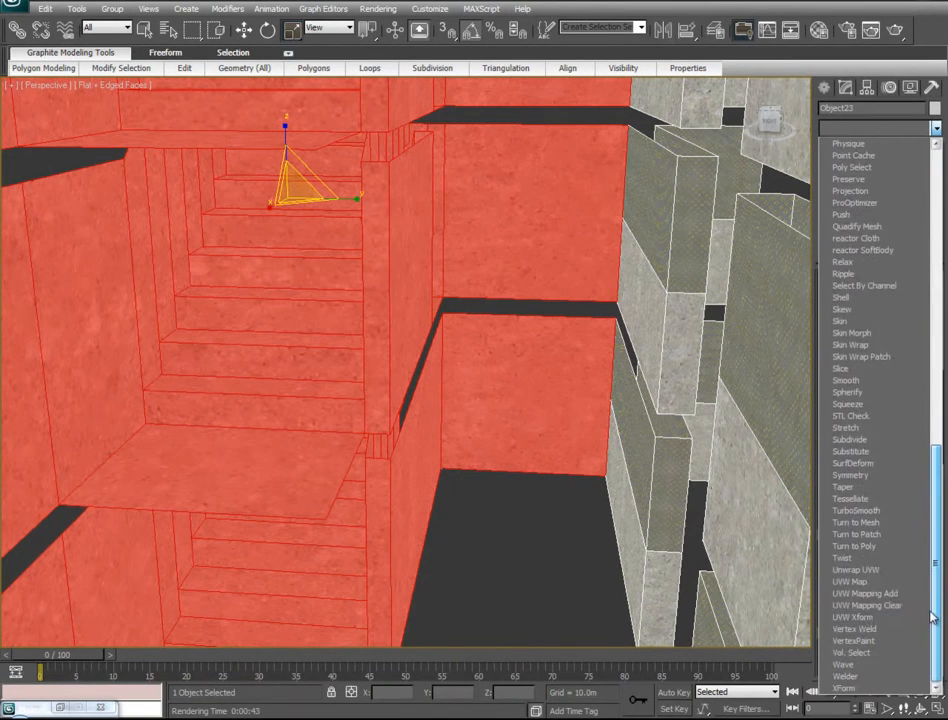
left_click(884, 583)
left_click(859, 363)
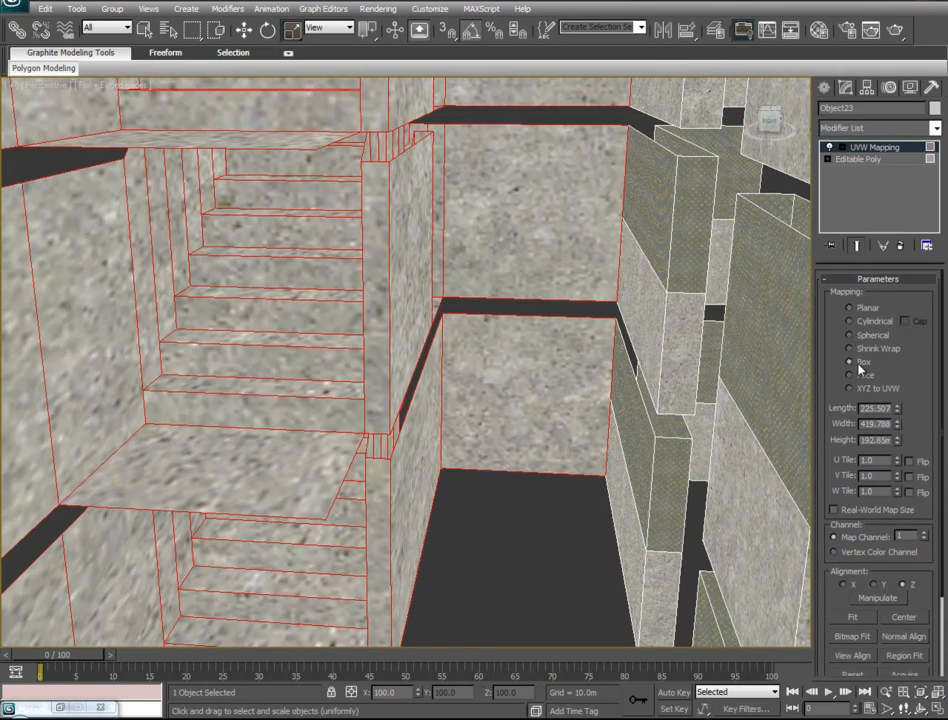
Step: Shade the selected faces and scale the box mapping gizmo non-uniformly towards more even proportions for the concrete
key("F2")
middle_click_drag(424, 388, 438, 407, "alt")
scroll(440, 406, "down", 6)
scroll(457, 386, "up", 4)
middle_click_drag(518, 377, 474, 445, "alt")
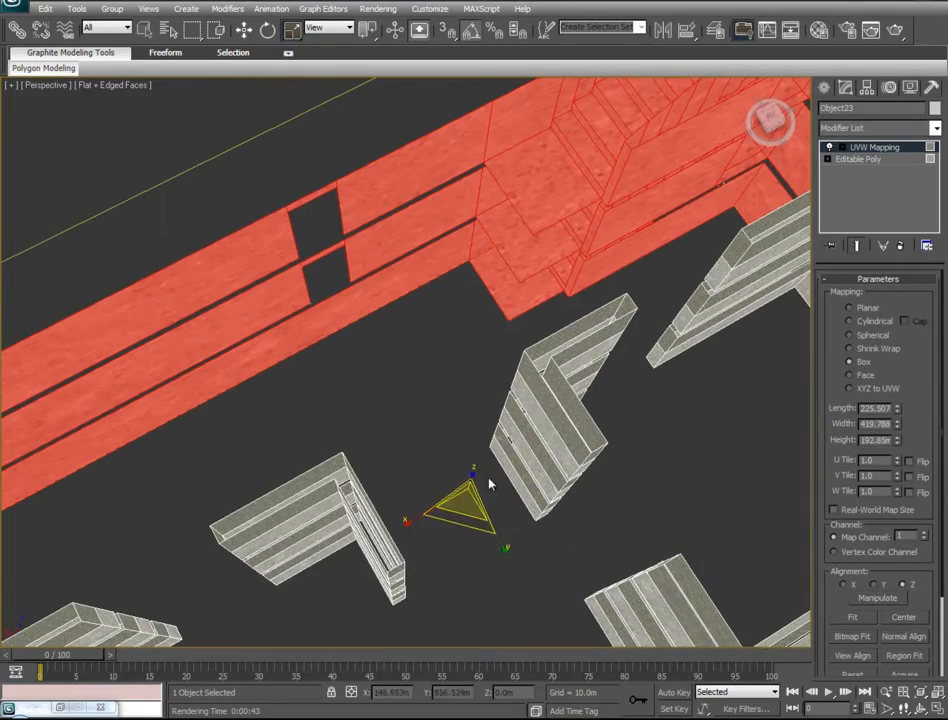
left_click_drag(413, 520, 495, 494)
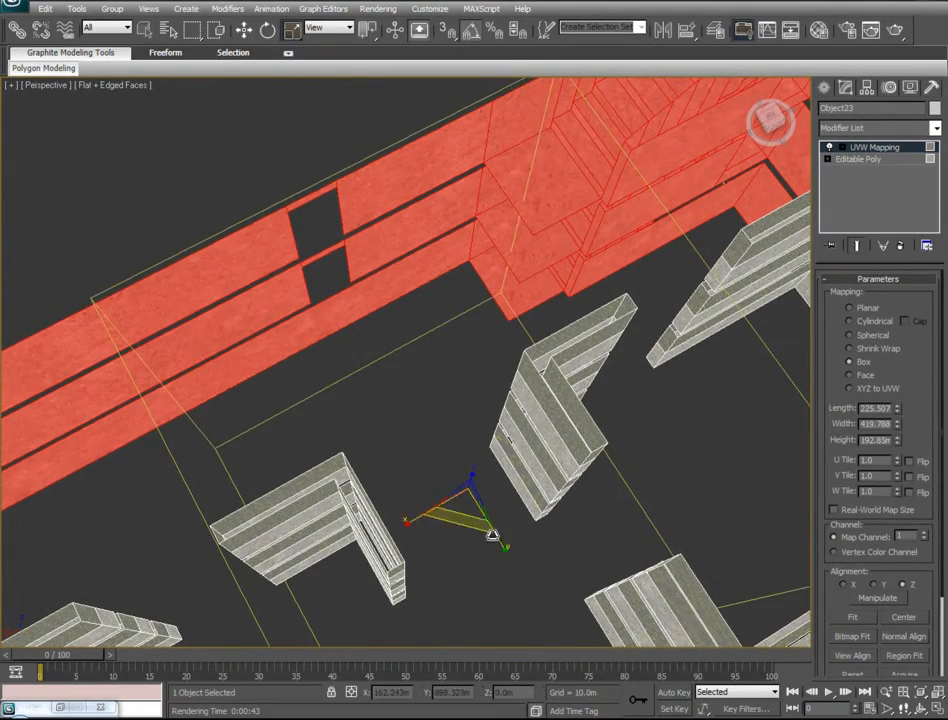
scroll(471, 540, "down", 3)
middle_click_drag(471, 540, 485, 364, "alt")
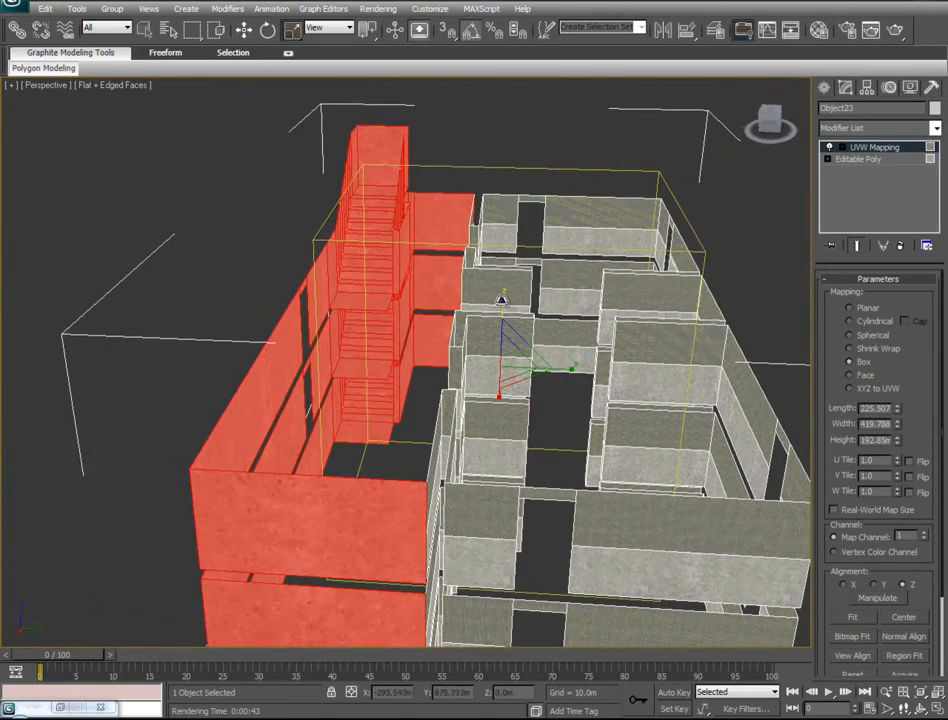
left_click_drag(507, 358, 588, 502)
Step: Scale the box gizmo down uniformly for a finer concrete texture, then collapse the UVW Mapping modifier into the Editable Poly
scroll(520, 390, "up", 10)
scroll(512, 392, "down", 10)
middle_click_drag(514, 394, 533, 383, "alt")
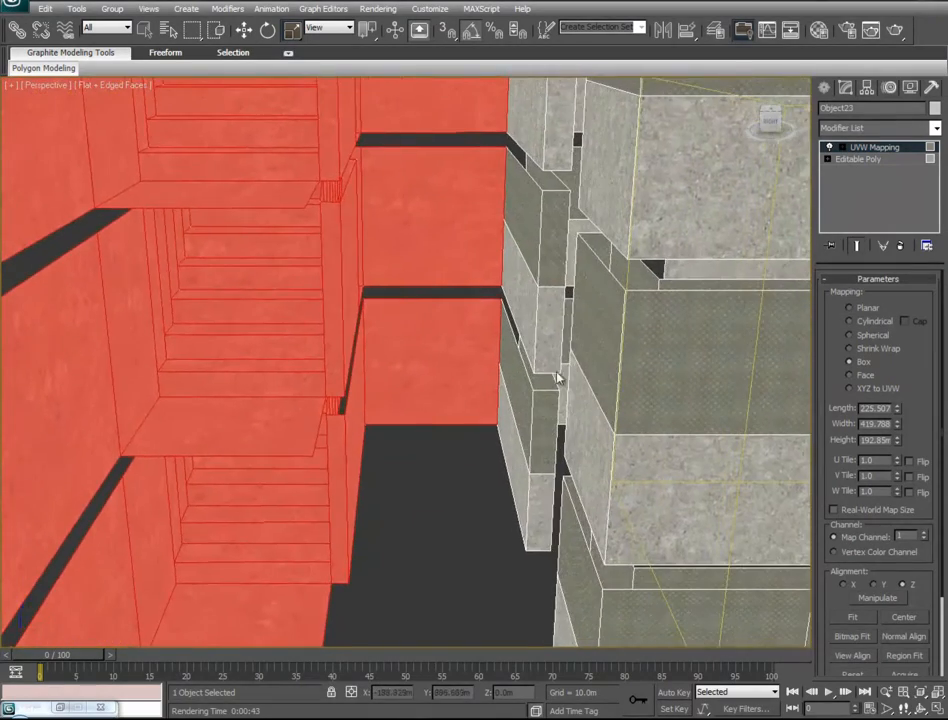
scroll(596, 445, "up", 10)
scroll(596, 445, "down", 10)
middle_click_drag(594, 445, 513, 356, "alt")
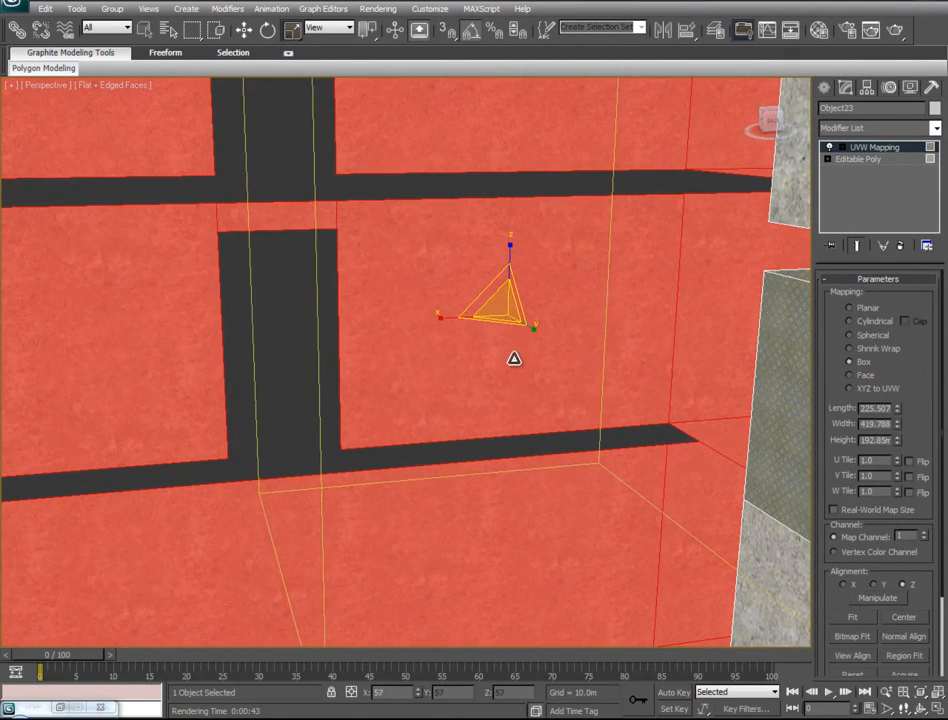
middle_click_drag(457, 372, 722, 615, "alt")
right_click(870, 147)
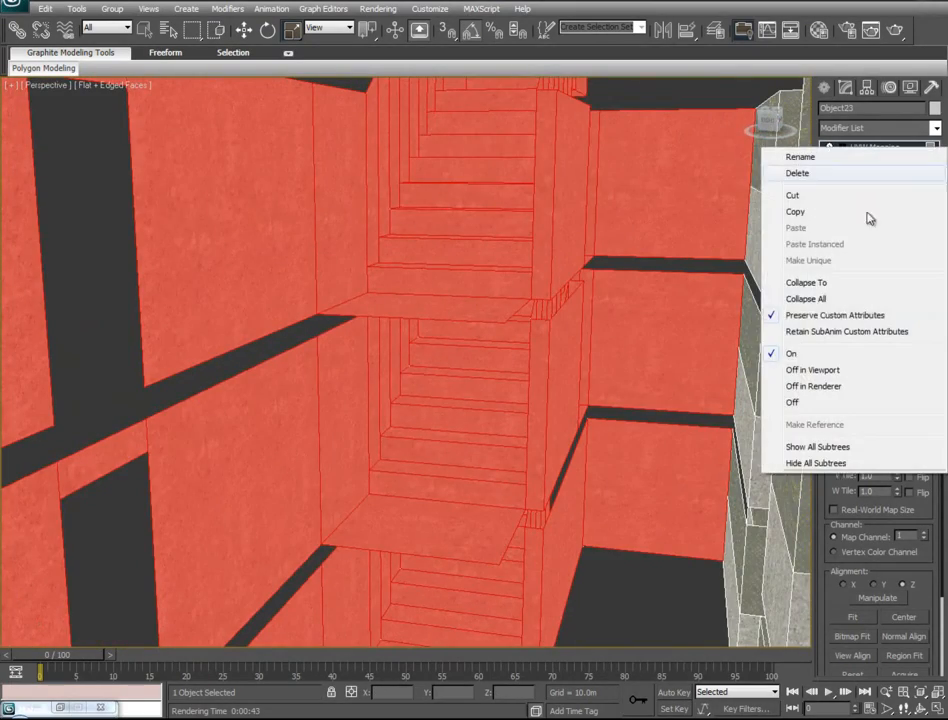
left_click(806, 283)
Step: Select the polygons of the room walls beside the staircase in polygon sub-object mode
middle_click_drag(693, 432, 788, 520)
middle_click_drag(456, 320, 592, 453, "alt")
scroll(642, 462, "down", 4)
scroll(929, 355, "up", 10)
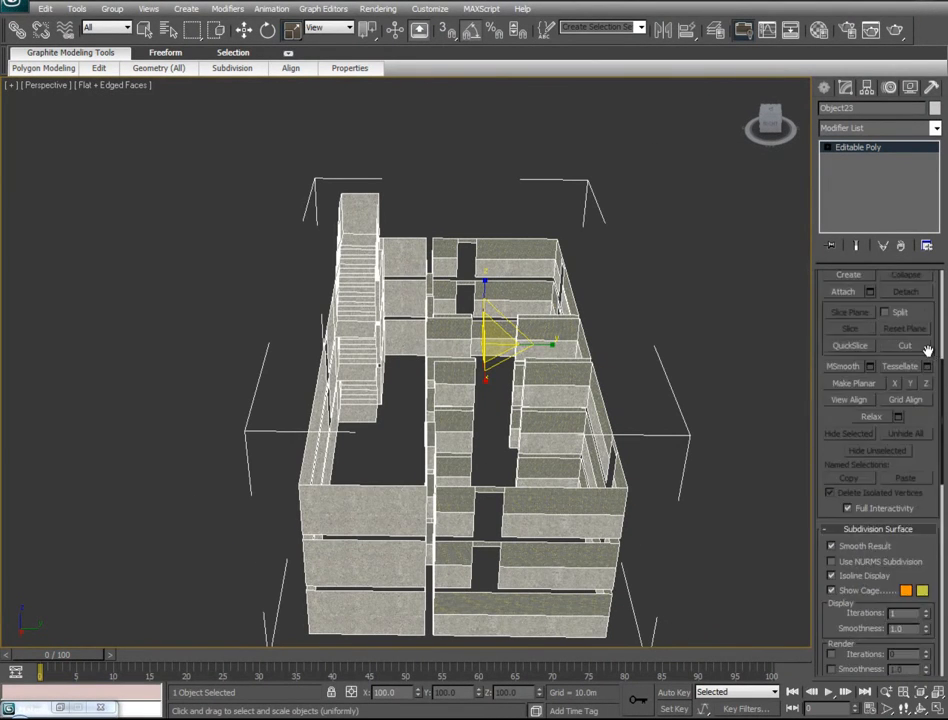
left_click(893, 295)
left_click_drag(691, 183, 418, 680)
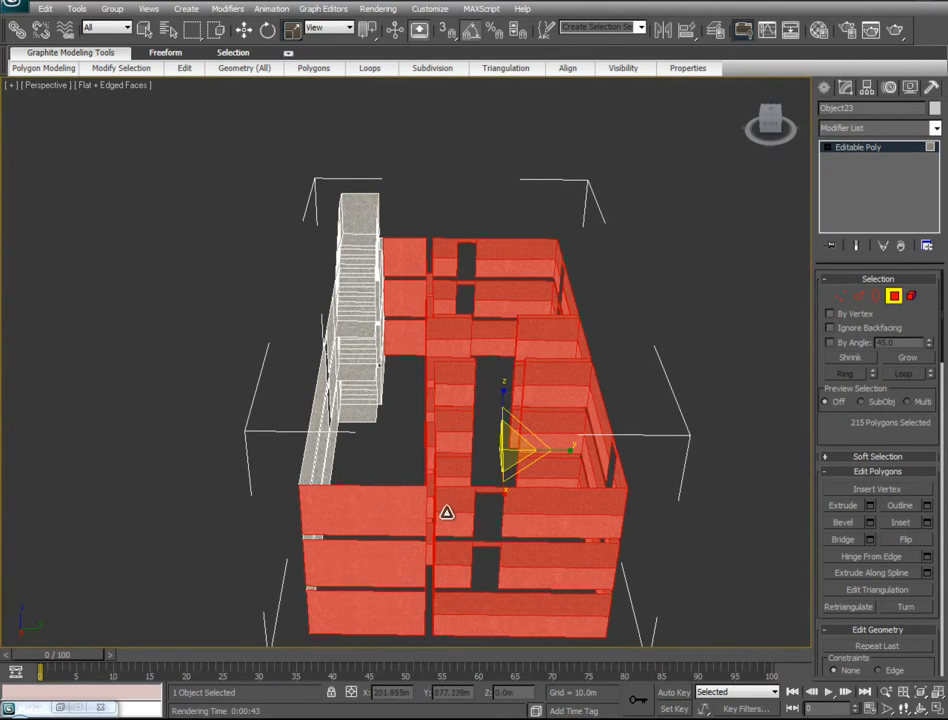
Step: Add the remaining walls and landings around the stairs to the selection and hide everything except the stair steps
middle_click_drag(446, 512, 607, 402, "alt")
middle_click_drag(420, 481, 457, 476, "alt")
left_click_drag(647, 117, 296, 482, "ctrl")
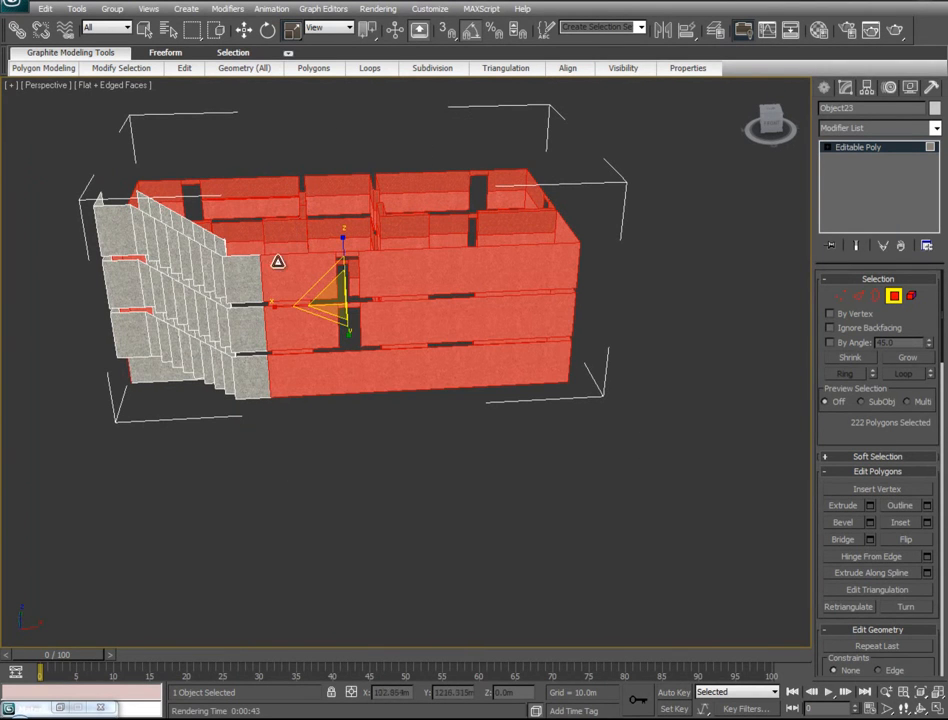
left_click(255, 274, "ctrl")
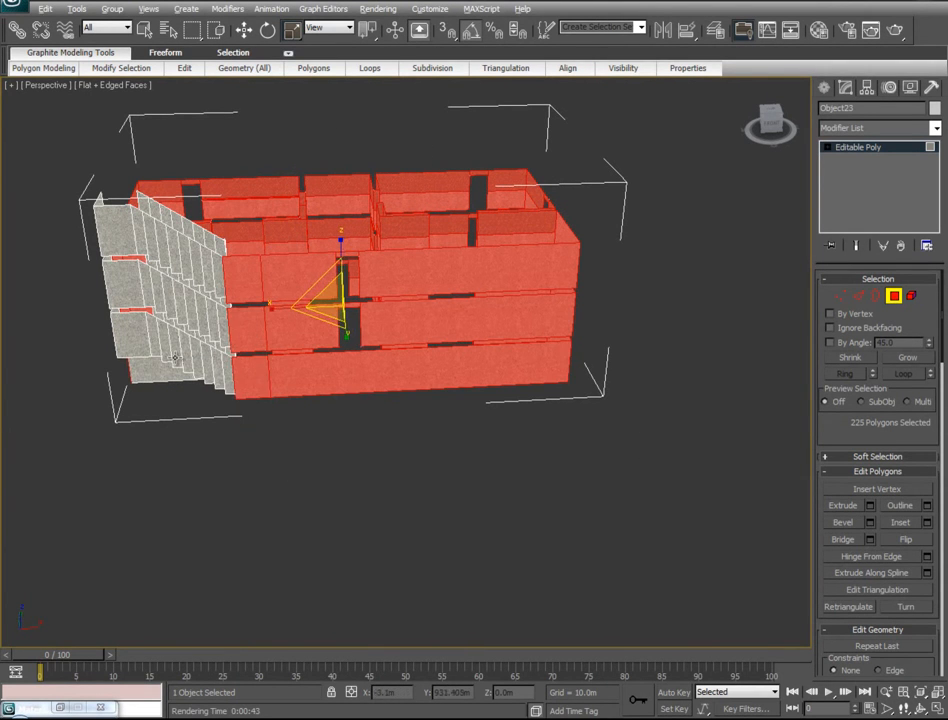
middle_click_drag(250, 348, 400, 360, "alt")
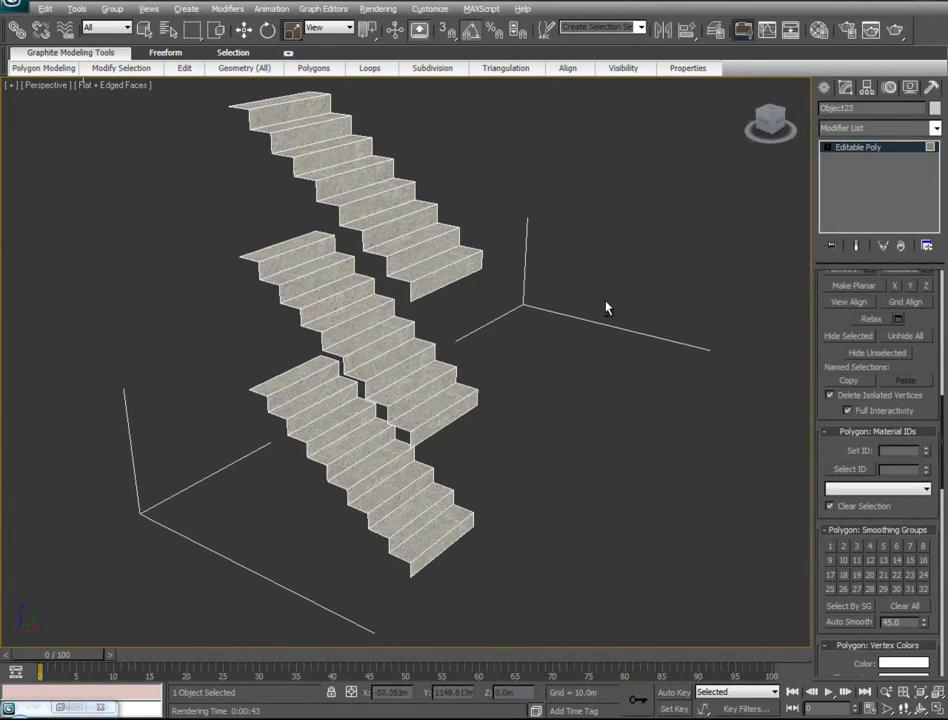
Step: Select the eight riser polygons of the top stair flight
middle_click_drag(605, 308, 945, 338, "alt")
scroll(925, 321, "up", 10)
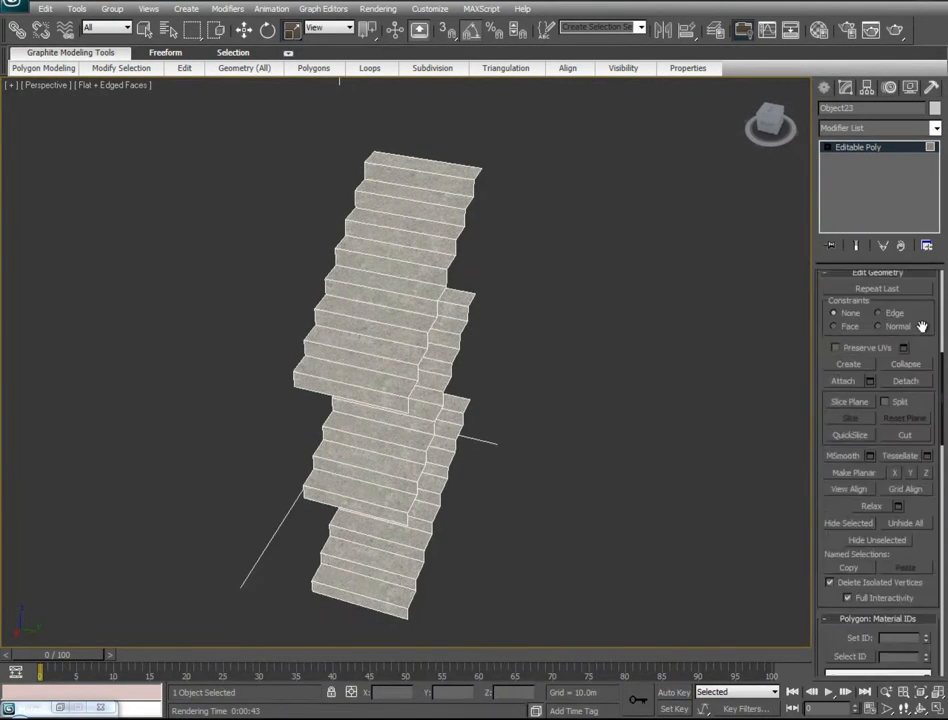
left_click(421, 180)
left_click(415, 210, "ctrl")
left_click(410, 237, "ctrl")
left_click(405, 263, "ctrl")
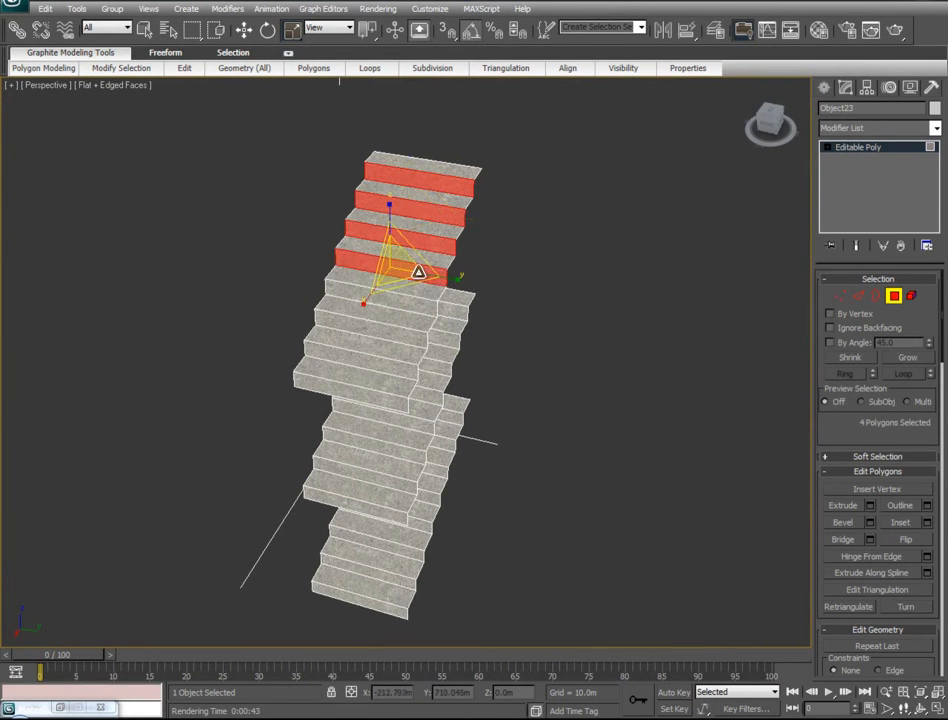
left_click(411, 302, "ctrl")
left_click(402, 329, "ctrl")
left_click(382, 358, "ctrl")
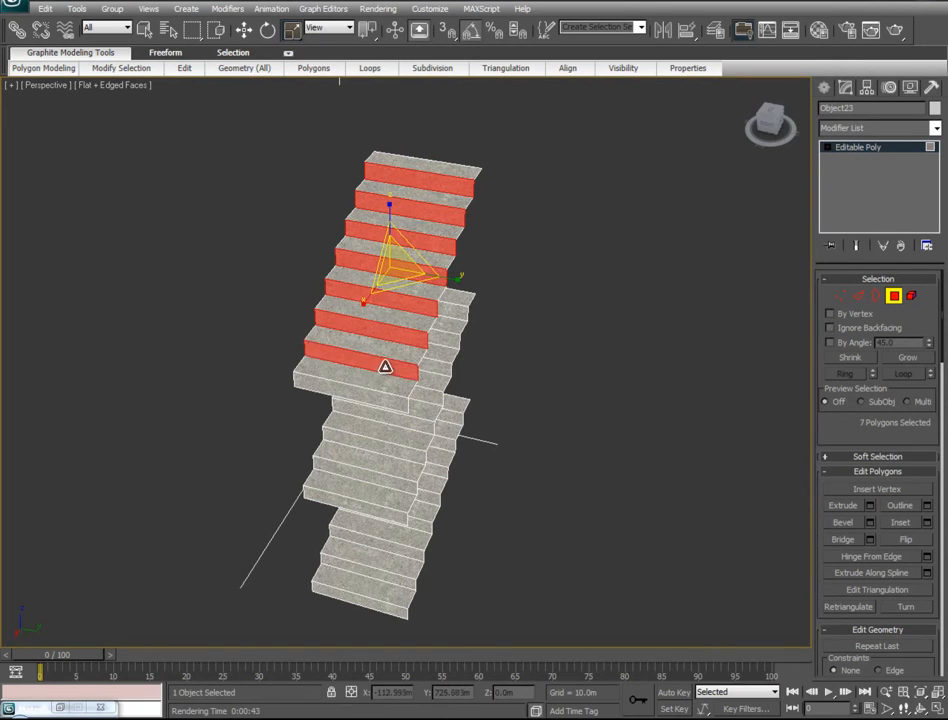
left_click(380, 393, "ctrl")
Step: Add the eight riser polygons of the middle stair flight to the selection
left_click(449, 320, "ctrl")
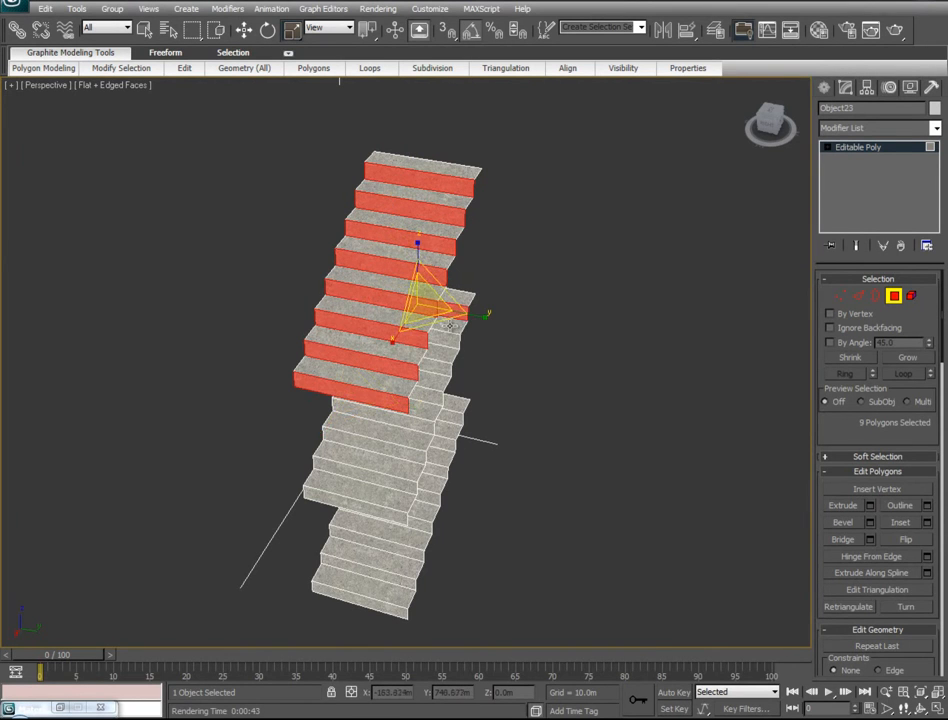
left_click(447, 341, "ctrl")
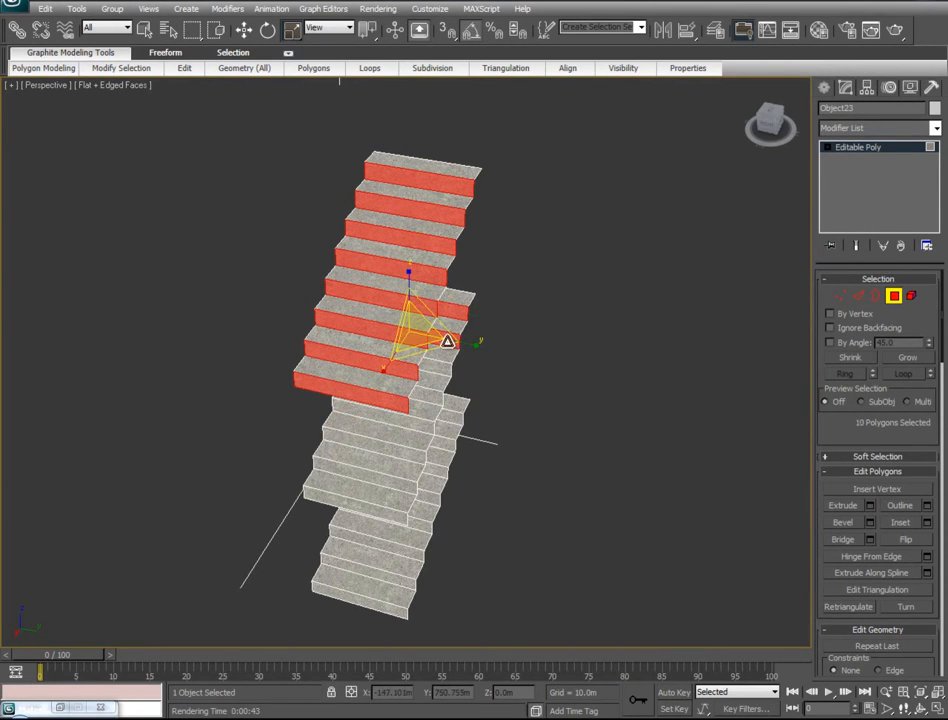
left_click(435, 394, "ctrl")
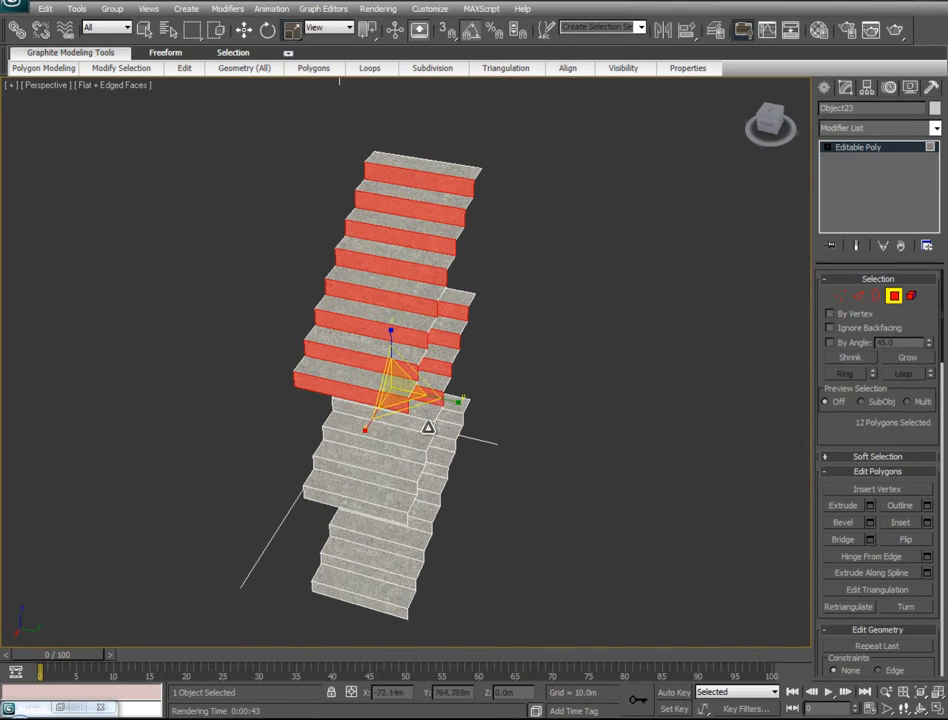
left_click(429, 427, "ctrl")
left_click(415, 453, "ctrl")
left_click(383, 505, "ctrl")
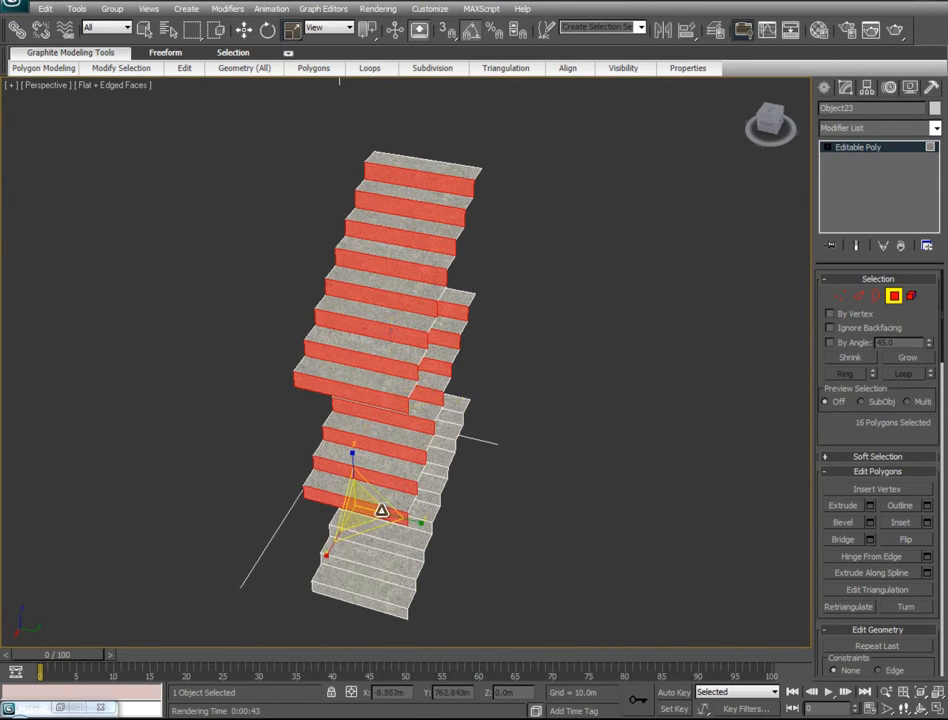
Step: Add the eight riser polygons of the bottom stair flight to the selection
middle_click_drag(517, 432, 490, 393, "alt")
left_click(461, 463, "ctrl")
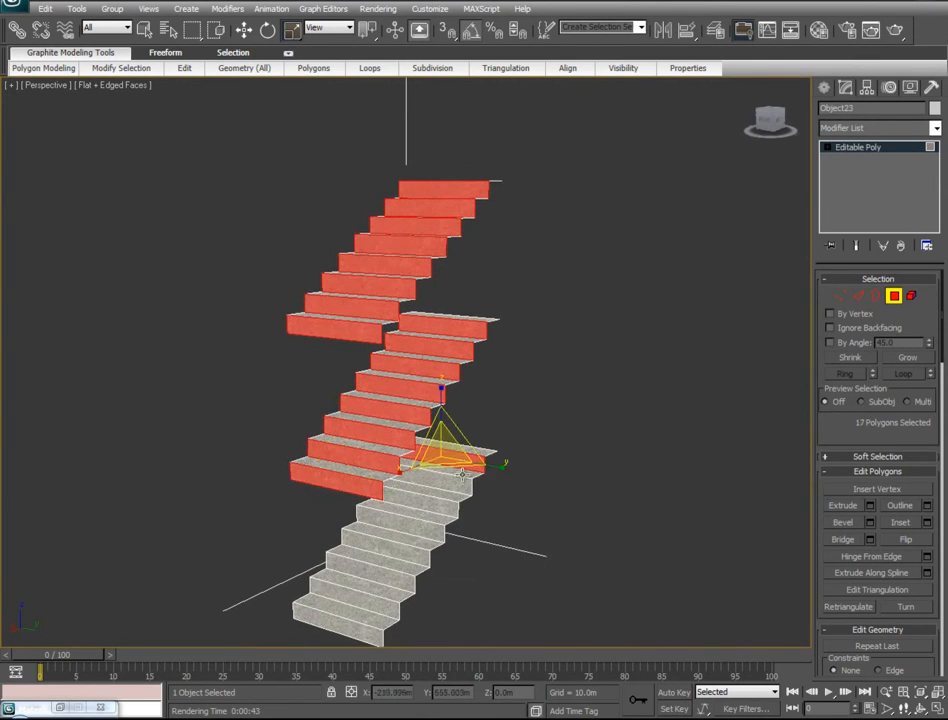
left_click(454, 487, "ctrl")
left_click(450, 500, "ctrl")
left_click(430, 524, "ctrl")
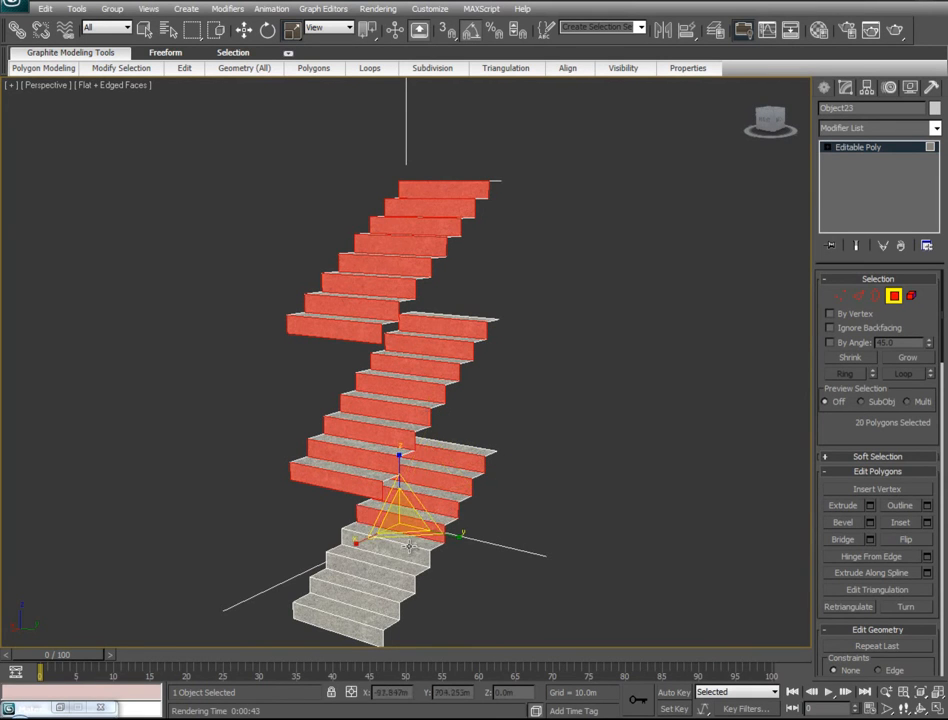
left_click(406, 552, "ctrl")
left_click(396, 573, "ctrl")
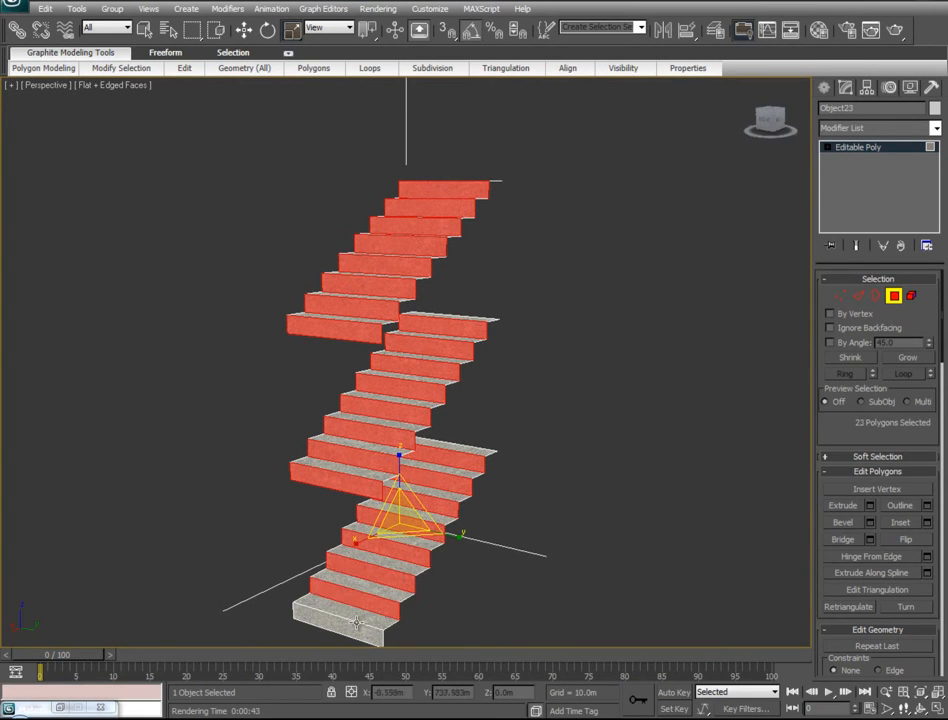
left_click(377, 598, "ctrl")
left_click(353, 622, "ctrl")
Step: Apply the Wood#6 sub-material (ID 5) of BuildingTextures to the selected stair risers
left_click(820, 31)
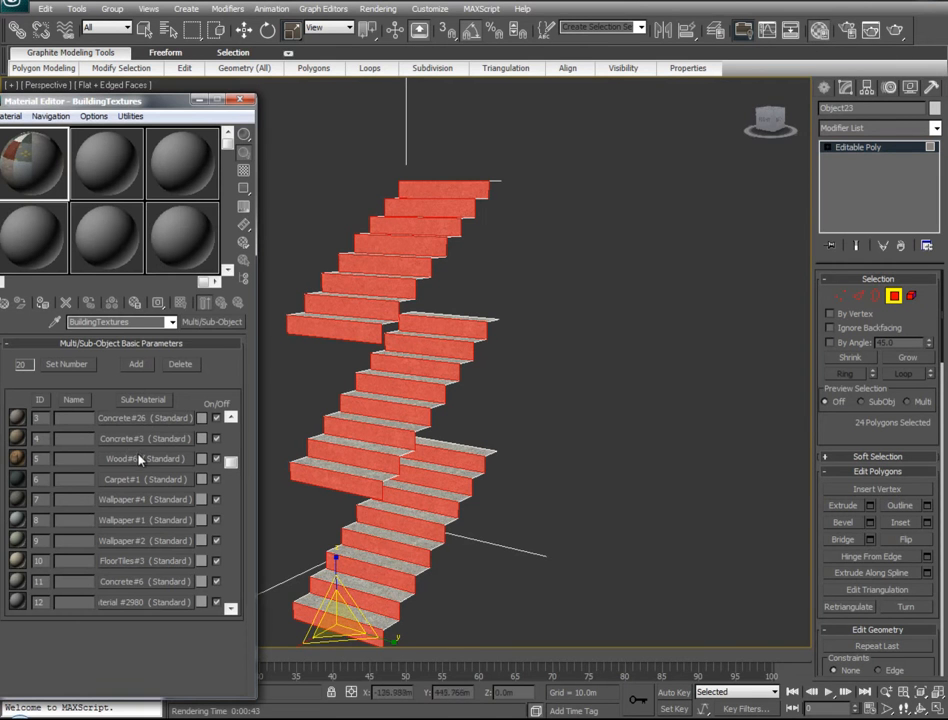
left_click_drag(135, 455, 322, 334)
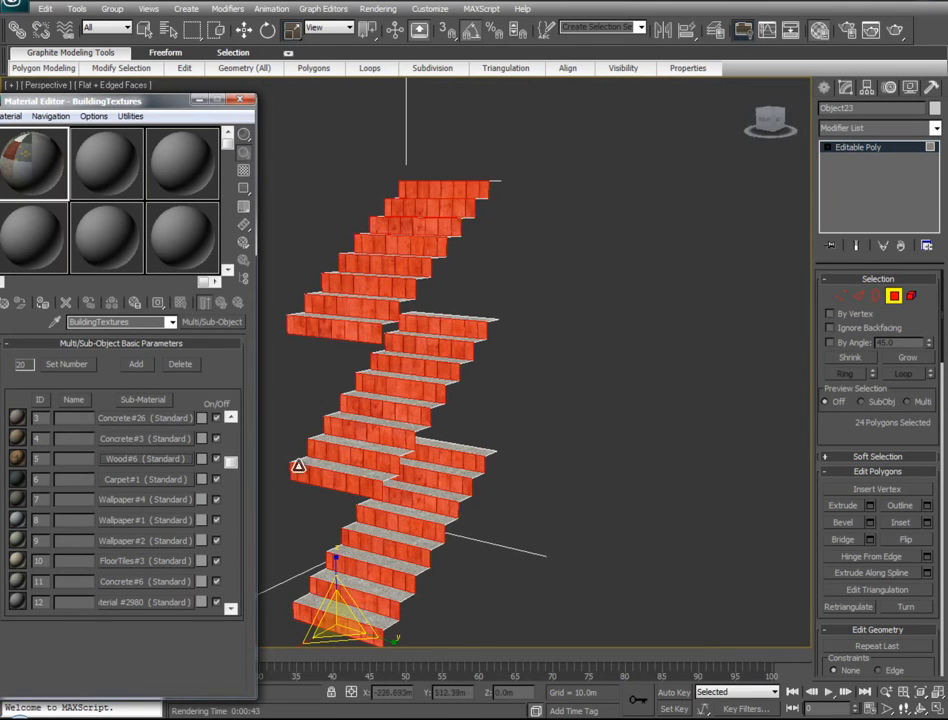
left_click(201, 101)
Step: Add a UVW Map modifier with Box mapping to the selected stair risers
middle_click_drag(311, 378, 405, 395, "alt")
left_click(937, 129)
left_click_drag(942, 190, 942, 640)
left_click(814, 580)
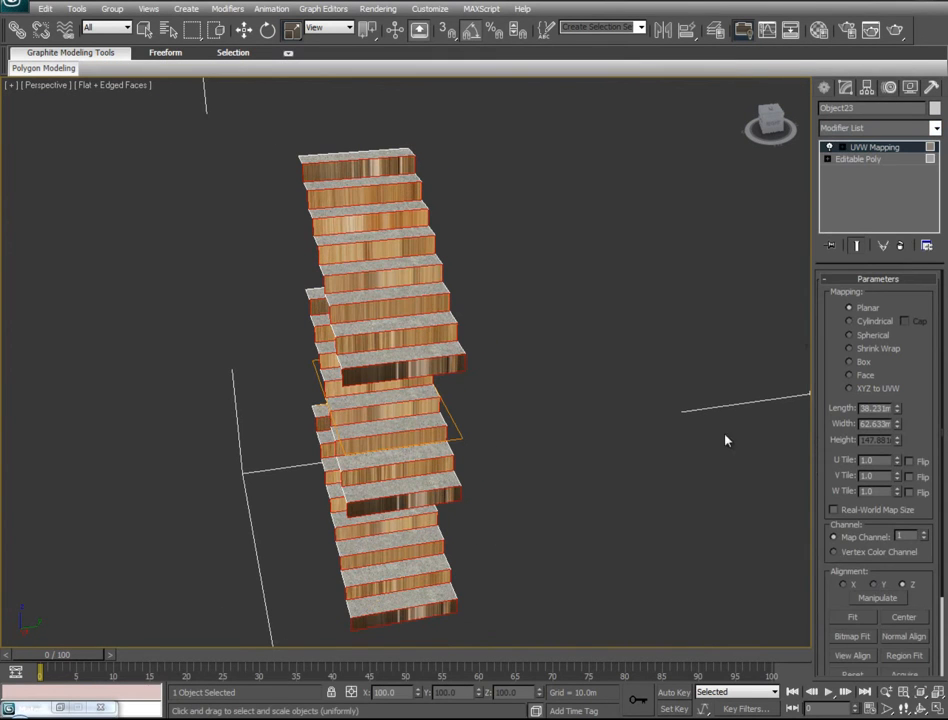
left_click(866, 368)
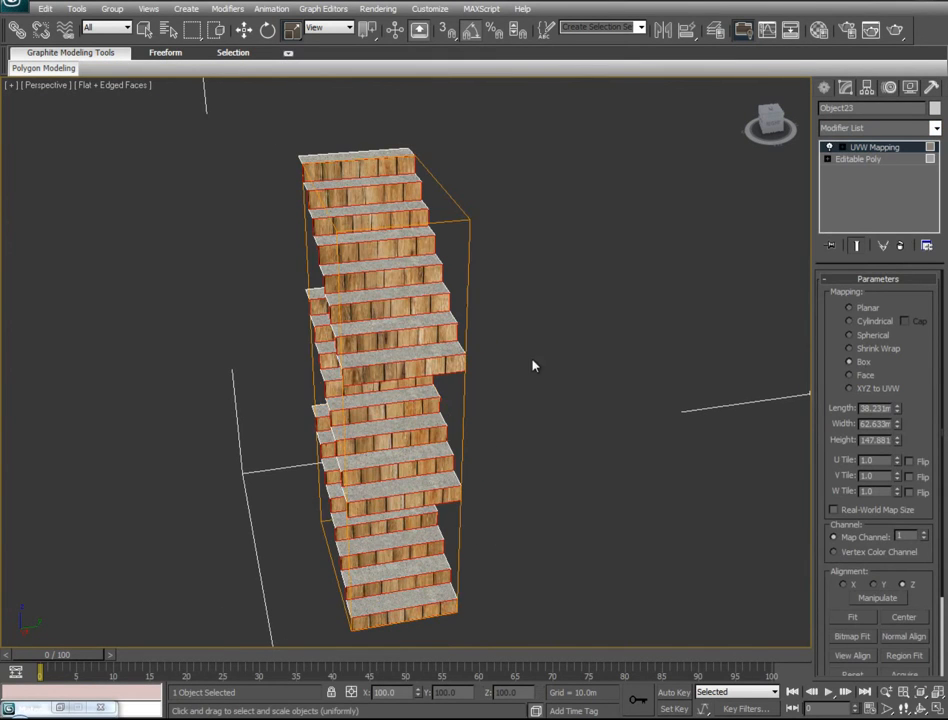
Step: Rotate the box mapping gizmo onto its side so the wood grain runs horizontally along the risers
key("1")
right_click(374, 324)
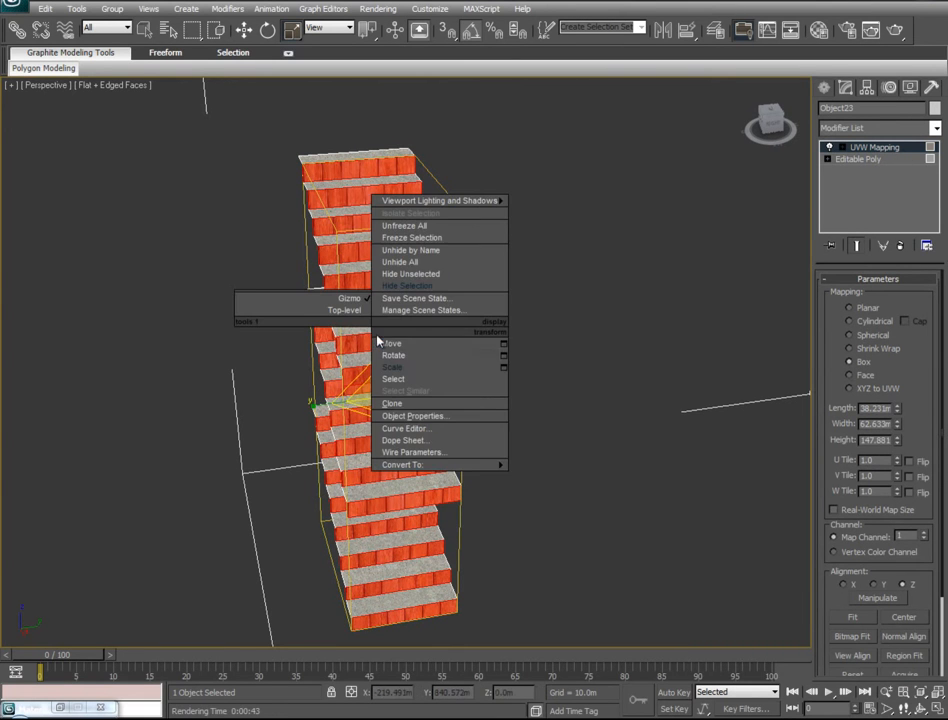
left_click(393, 355)
left_click_drag(351, 360, 427, 343)
middle_click_drag(555, 424, 534, 357, "alt")
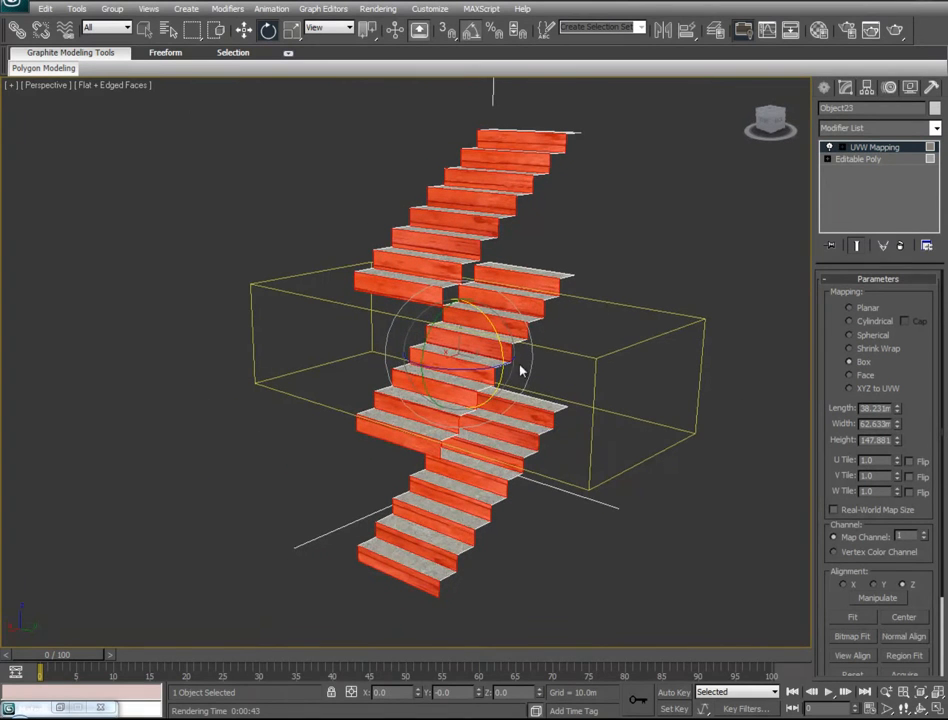
Step: Scale the risers' box mapping gizmo along its axes until its proportions are roughly cubic
right_click(521, 367)
left_click(533, 412)
left_click_drag(510, 365, 452, 398)
middle_click_drag(395, 410, 442, 446, "alt")
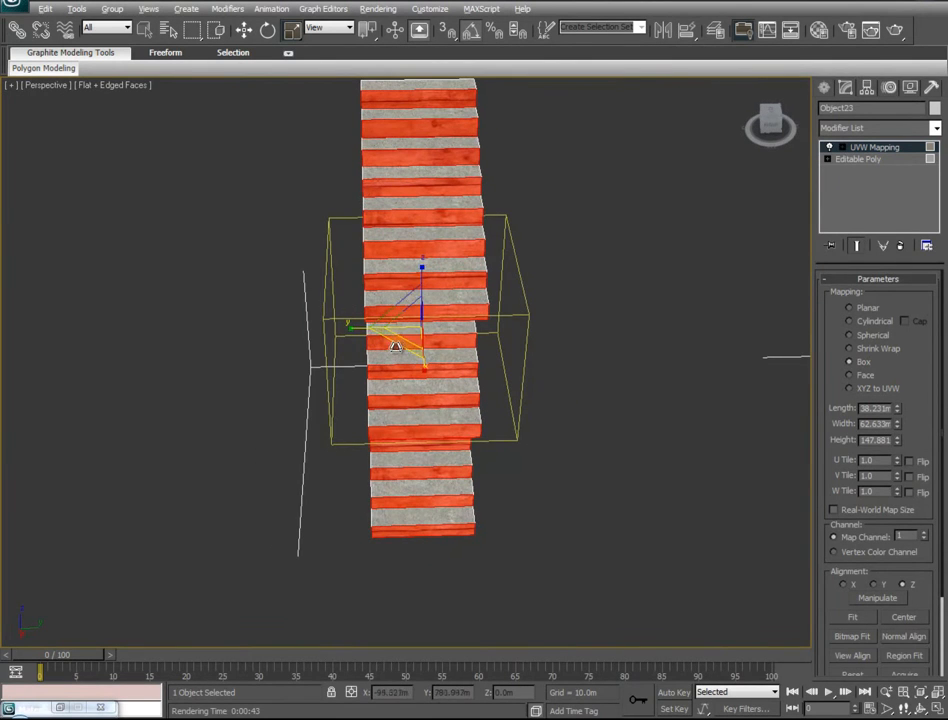
middle_click_drag(412, 345, 468, 330, "alt")
mouse_move(375, 330)
left_mouse_down()
mouse_move(380, 354)
mouse_move(375, 297)
mouse_move(374, 318)
left_mouse_up()
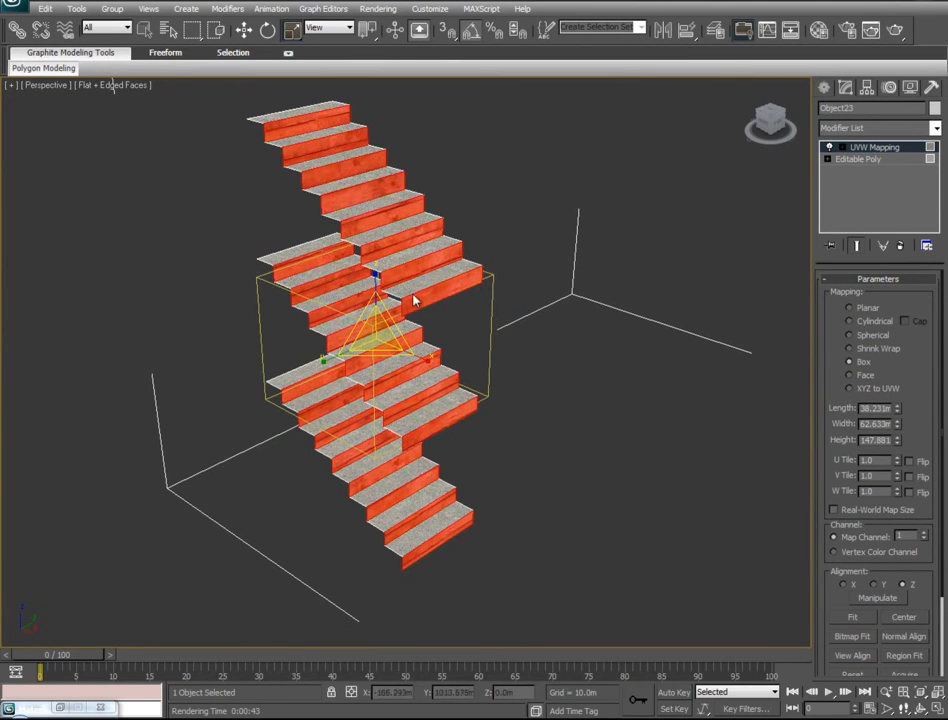
Step: Scale the risers' box mapping gizmo uniformly to about 78 percent and check the wood grain on the stairs
middle_click_drag(623, 518, 449, 491, "alt")
left_click_drag(442, 402, 459, 431)
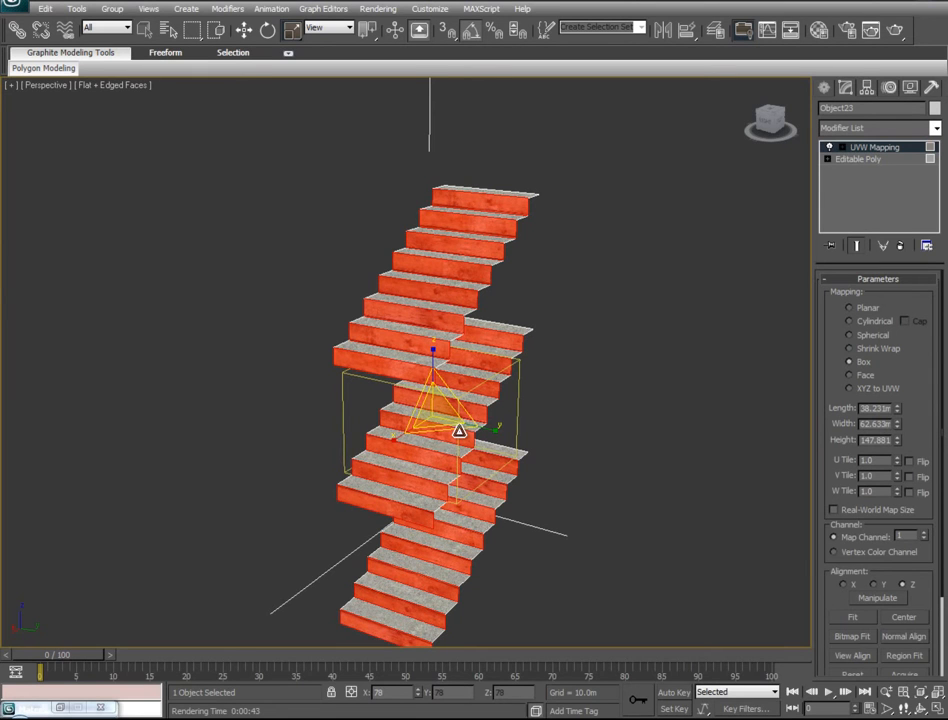
left_click_drag(459, 431, 459, 431)
middle_click_drag(322, 488, 408, 470, "alt")
middle_click_drag(408, 470, 413, 345)
scroll(463, 374, "up", 3)
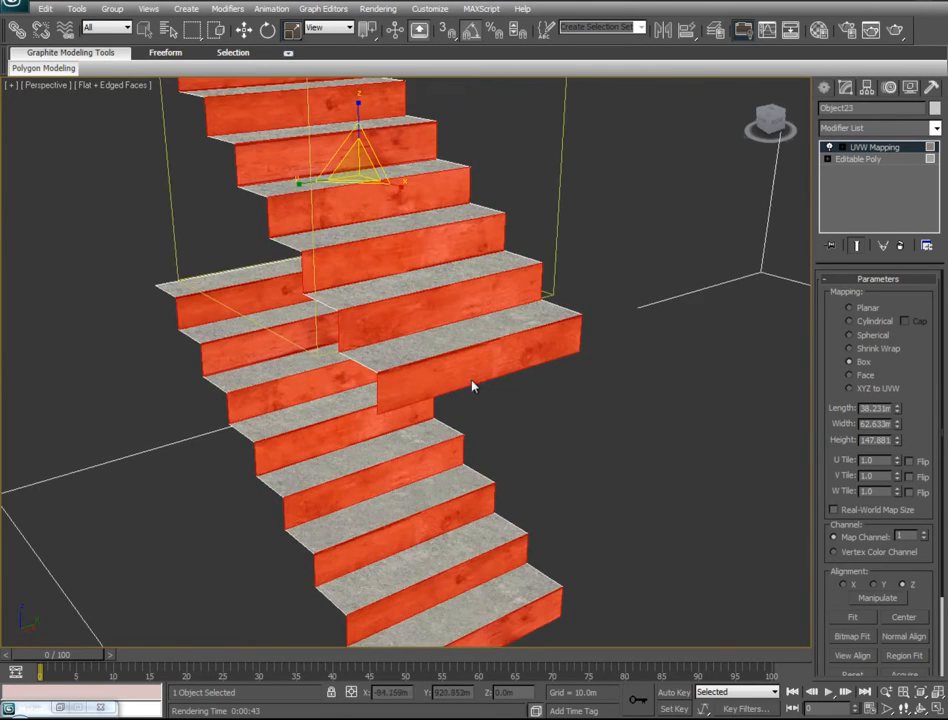
middle_click_drag(456, 292, 508, 598)
scroll(528, 573, "down", 4)
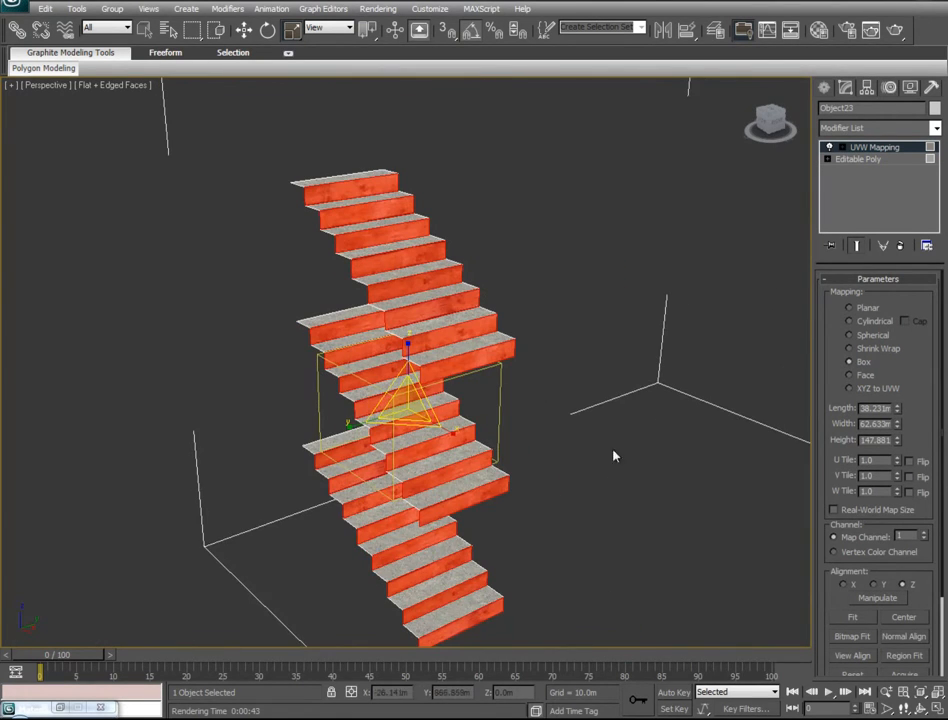
Step: Collapse the risers' UVW mapping into the Editable Poly and invert the polygon selection so the stair treads are selected
right_click(886, 152)
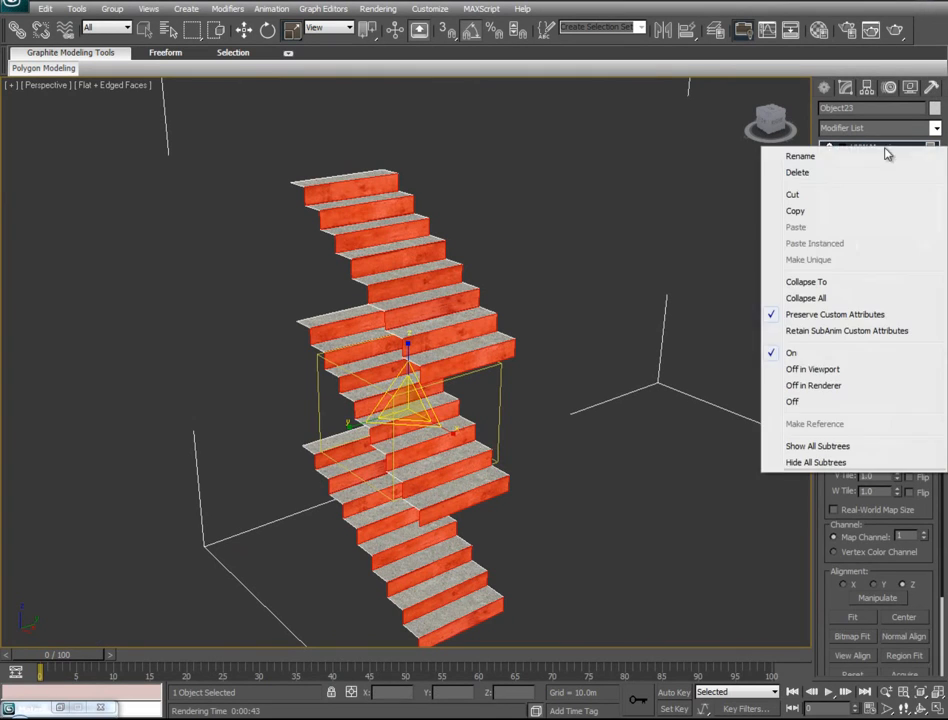
left_click(790, 282)
left_click(894, 295)
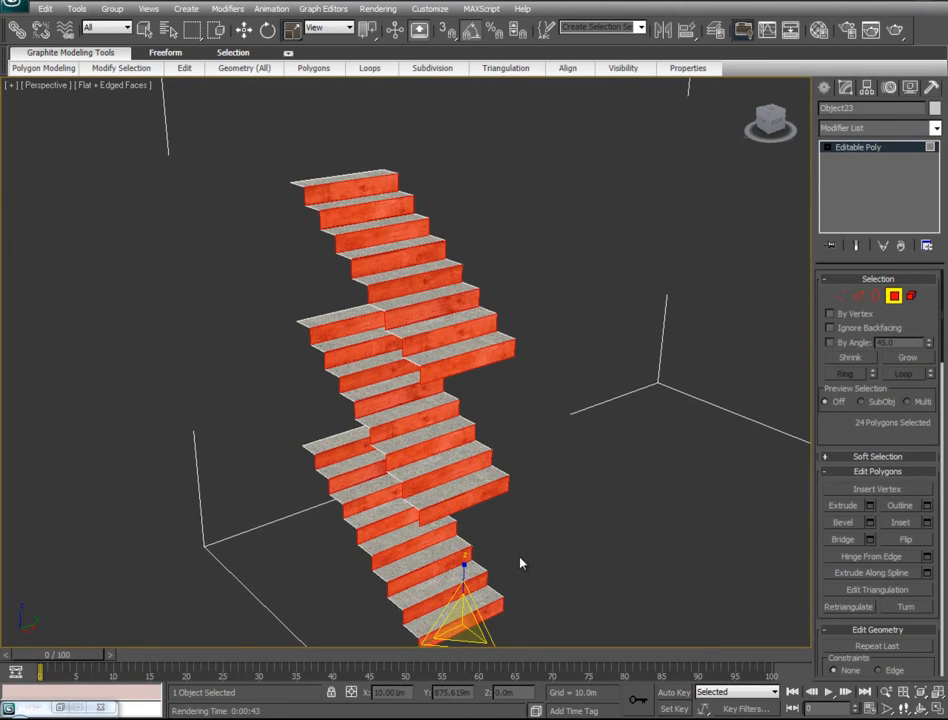
key("ctrl+i")
middle_click_drag(591, 514, 400, 510, "alt")
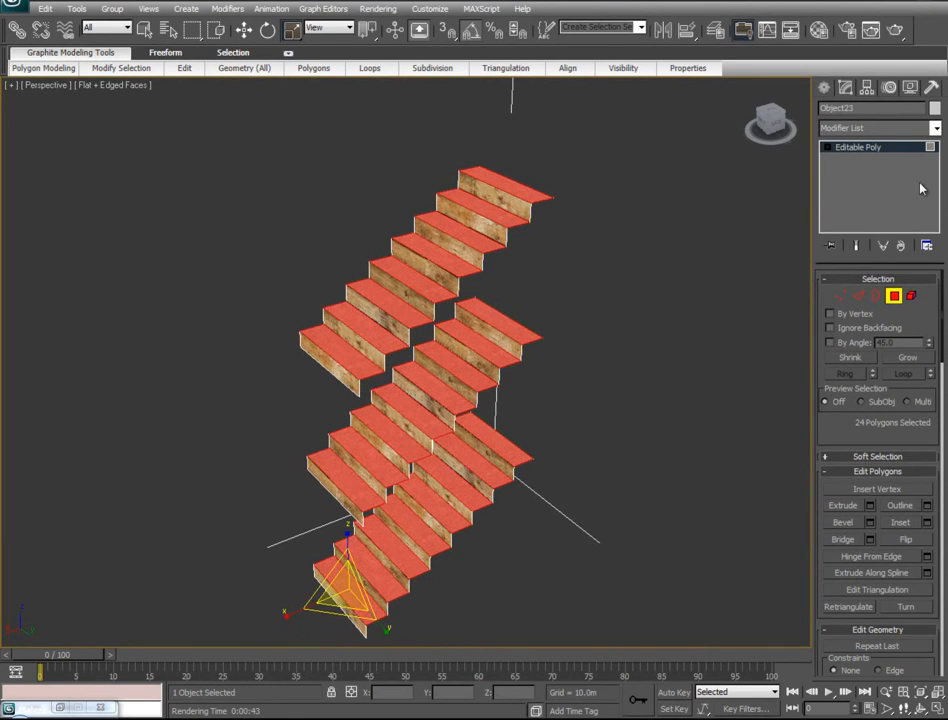
Step: Apply the Wood#6 sub-material (ID 5) of BuildingTextures to the selected stair treads
left_click(817, 31)
left_click_drag(124, 464, 390, 325)
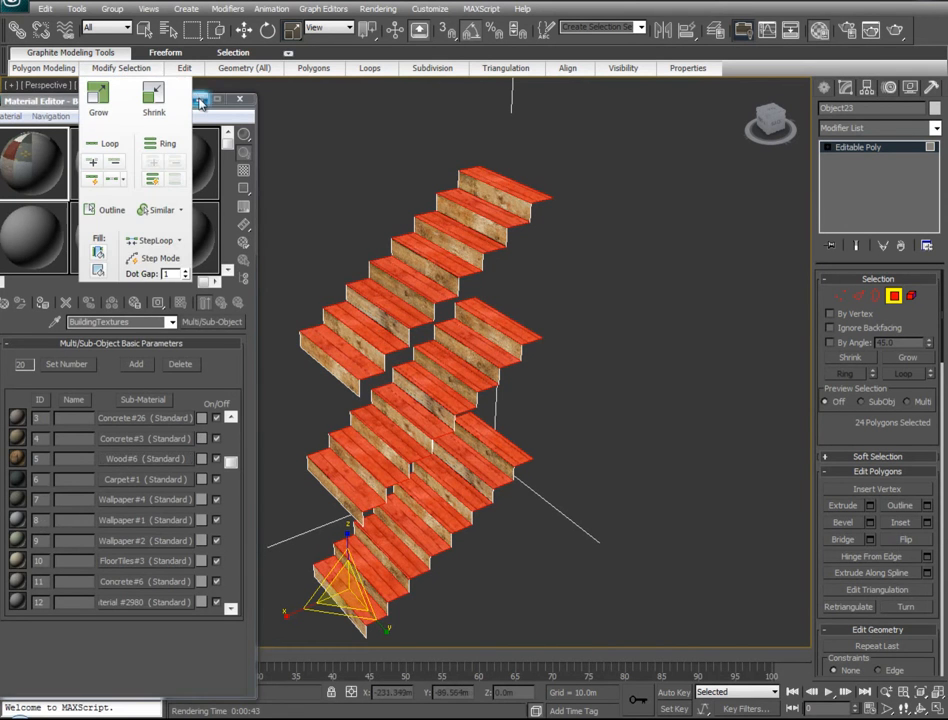
left_click(201, 100)
Step: Add a UVW Map modifier with Box mapping to the selected stair treads
middle_click_drag(451, 402, 269, 497, "alt")
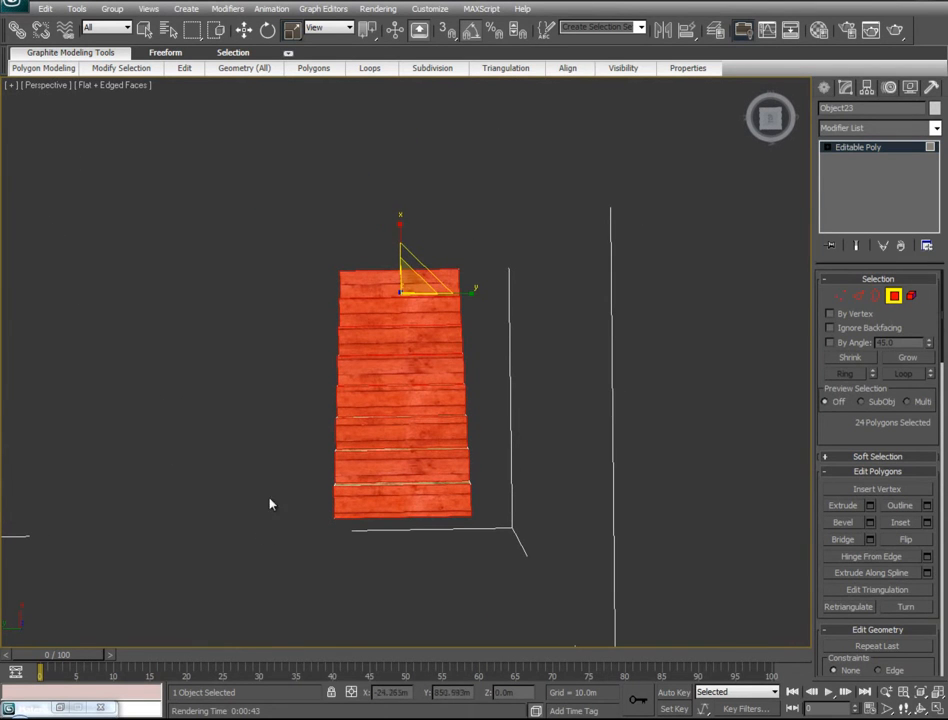
left_click(935, 128)
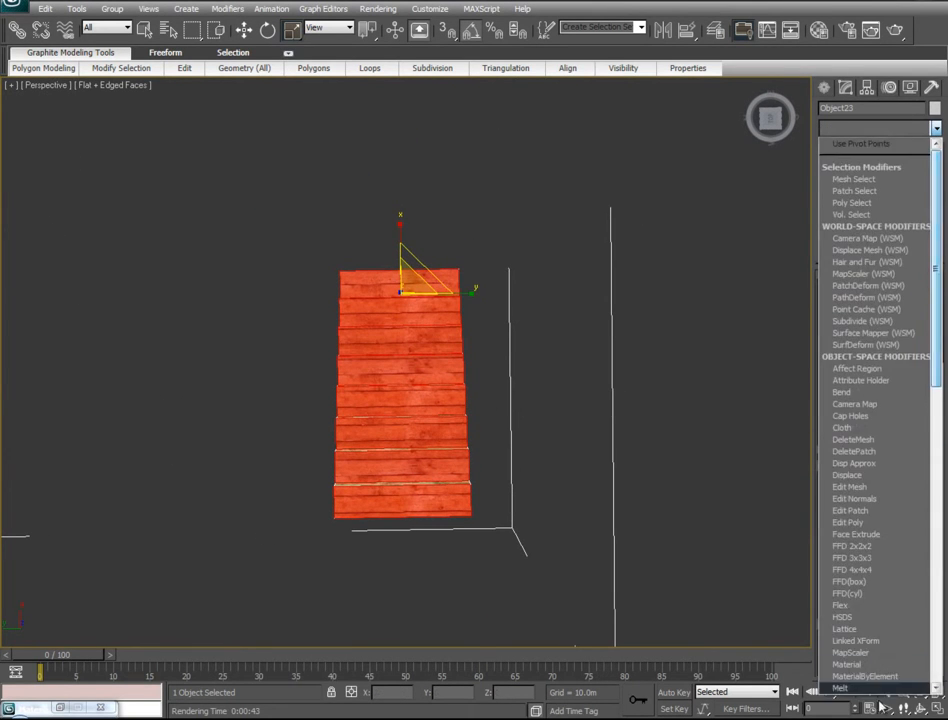
scroll(897, 540, "down", 10)
scroll(890, 580, "down", 2)
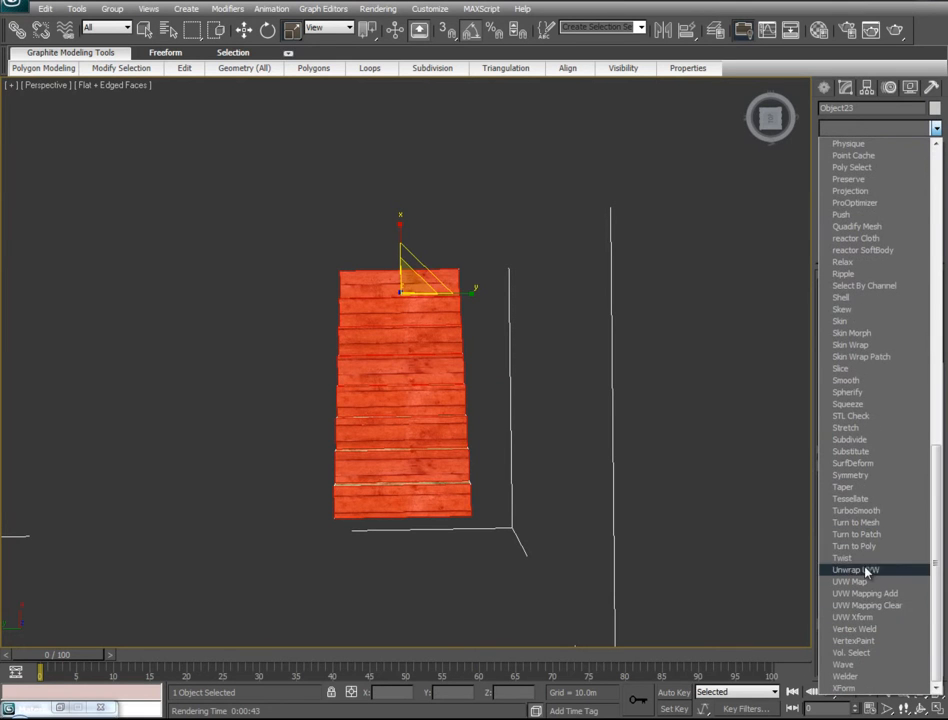
left_click(855, 582)
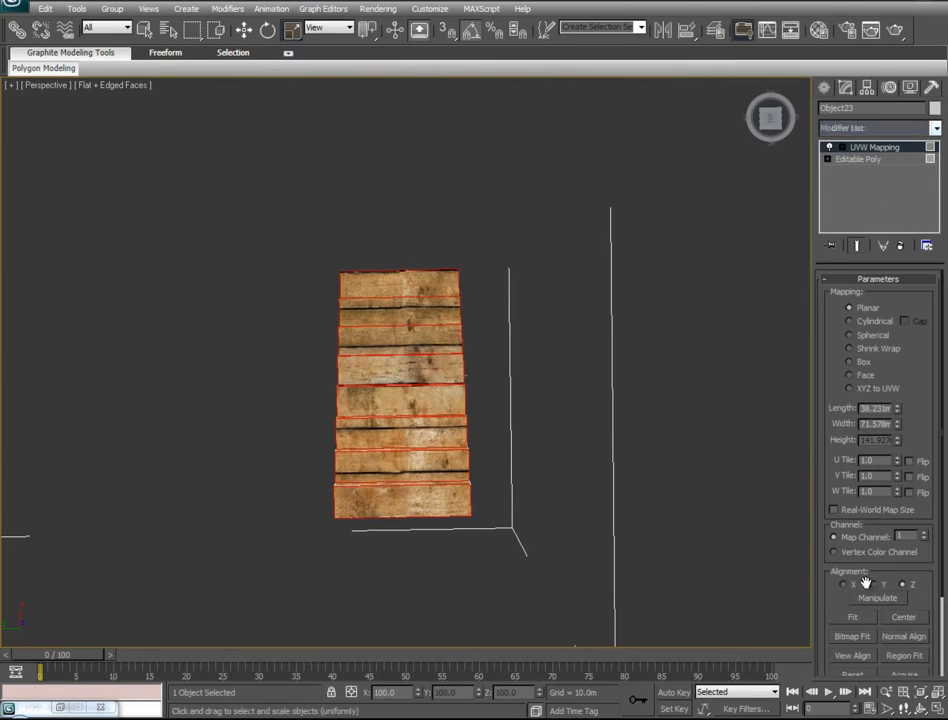
left_click(866, 363)
Step: Scale the treads' box mapping gizmo down along its X axis
middle_click_drag(493, 461, 508, 423, "alt")
right_click(437, 431)
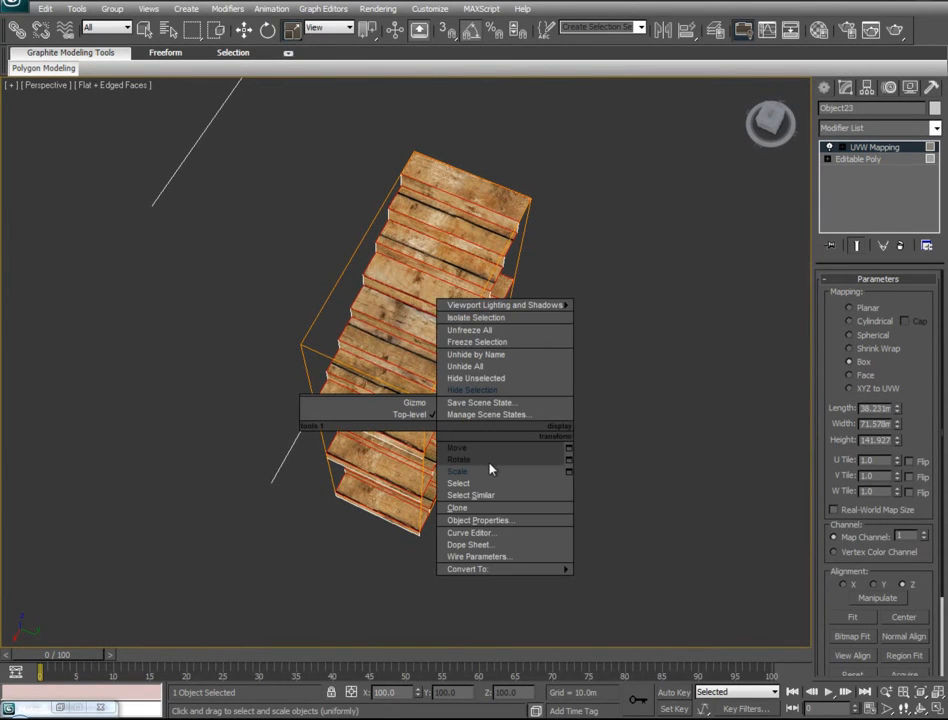
left_click(478, 470)
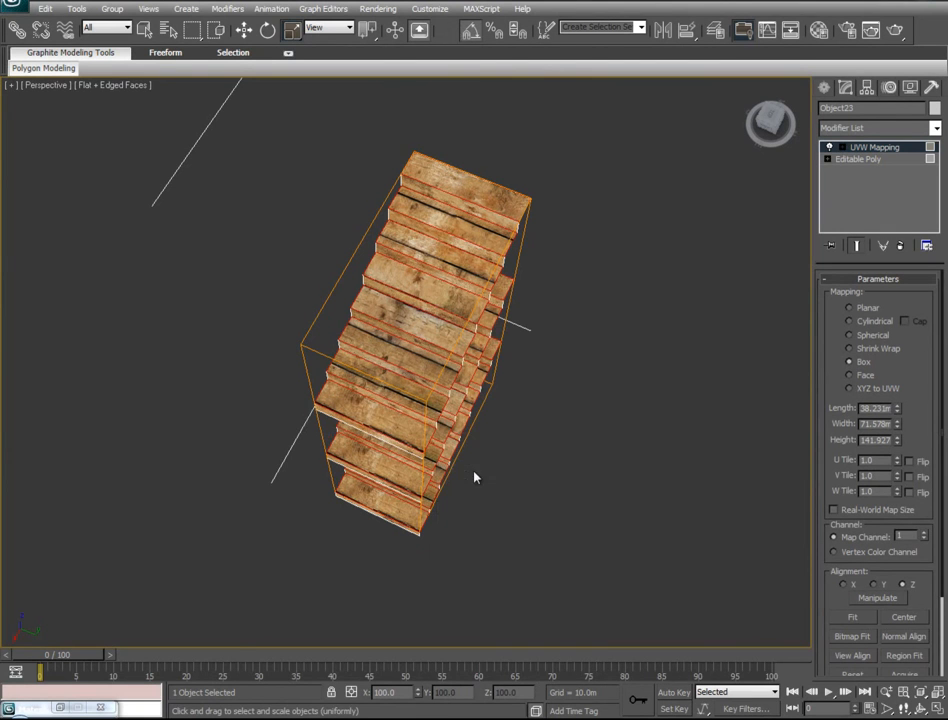
right_click(452, 408)
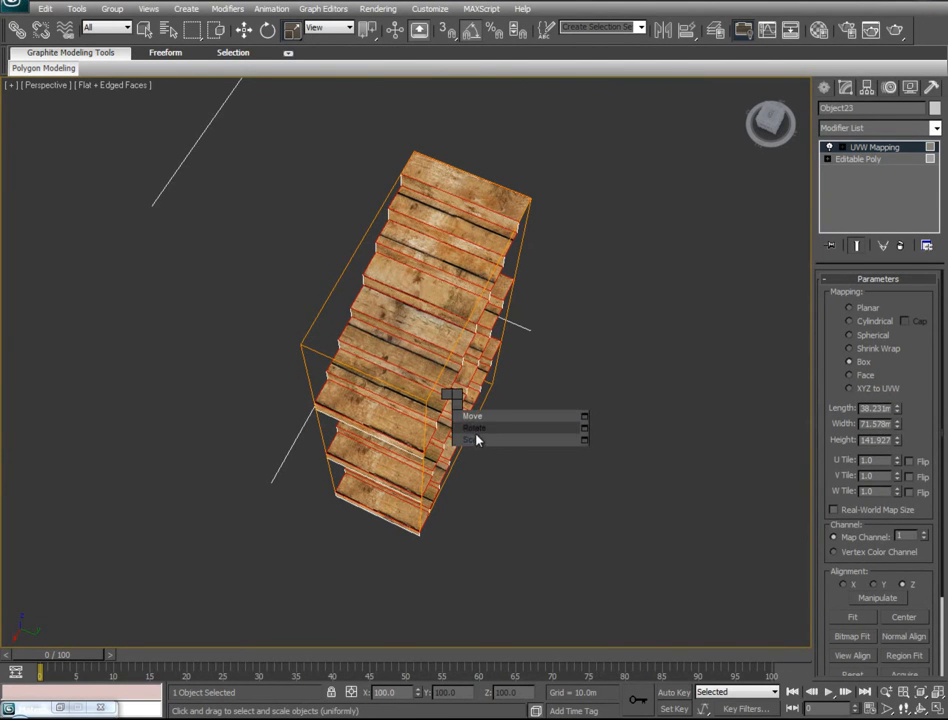
left_click(886, 147)
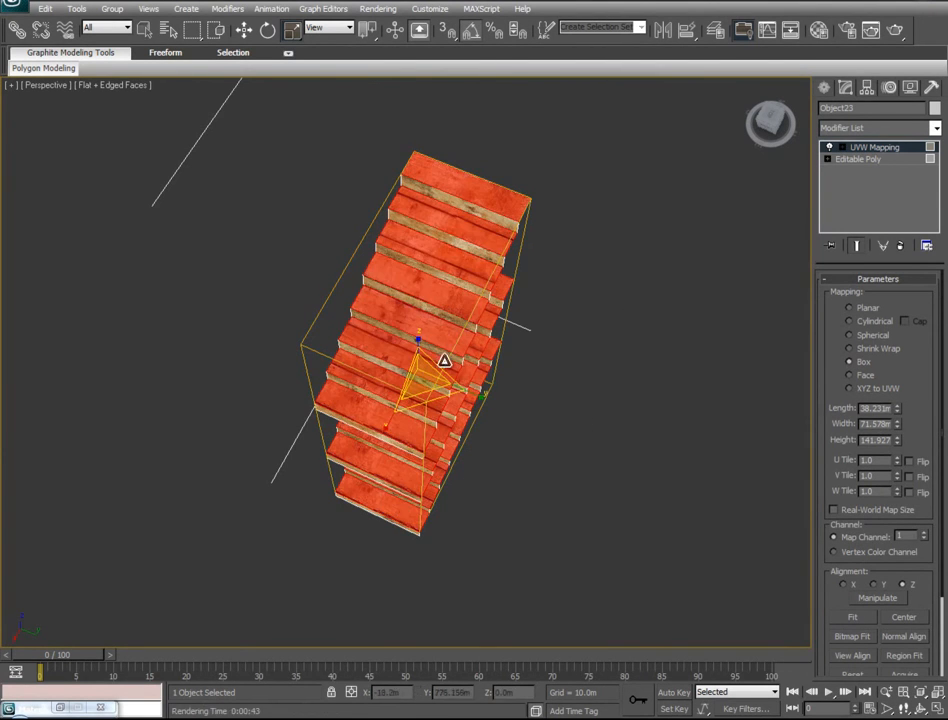
mouse_move(383, 427)
left_mouse_down()
mouse_move(360, 462)
mouse_move(394, 413)
left_mouse_up()
middle_click_drag(535, 449, 440, 400, "alt")
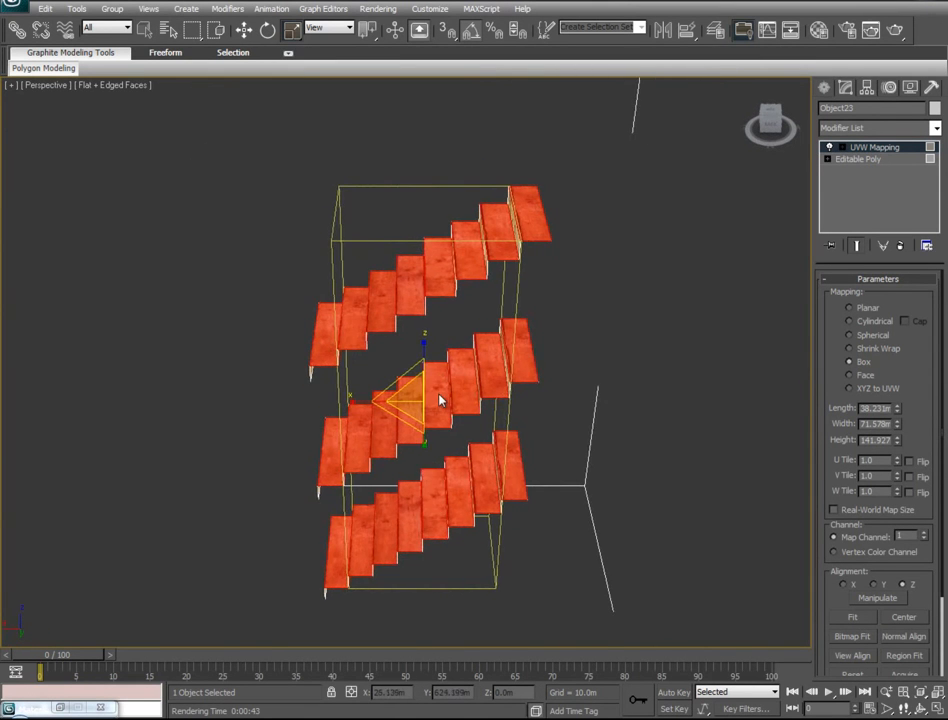
Step: Move the treads' mapping gizmo slightly along the X axis to shift the wood texture on the steps
scroll(440, 400, "up", 5)
right_click(508, 404)
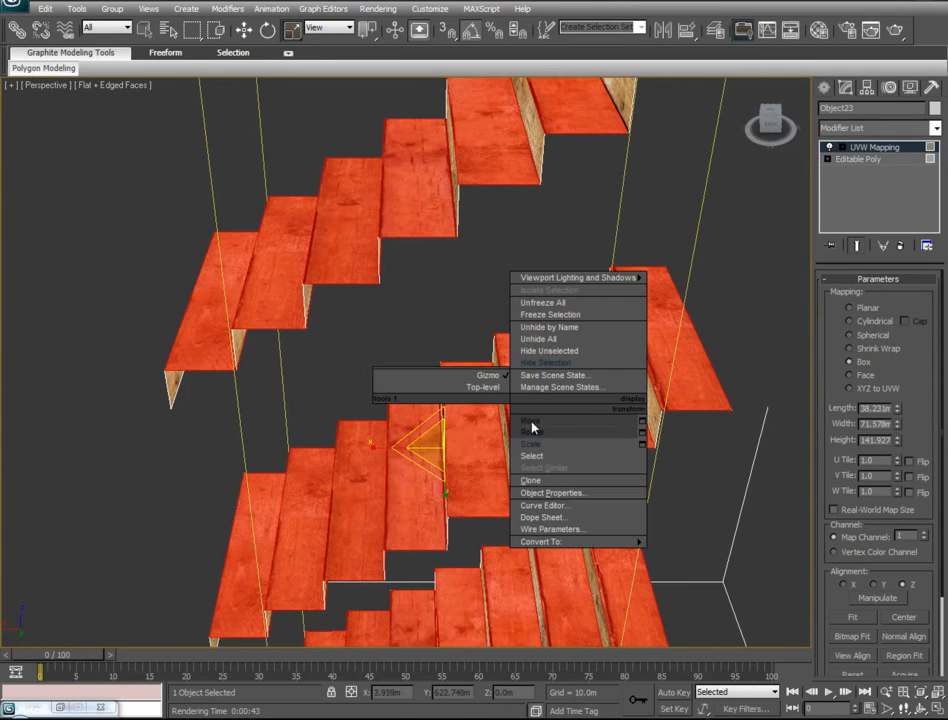
left_click(531, 421)
left_click_drag(388, 448, 387, 448)
middle_click_drag(452, 403, 582, 482, "alt")
scroll(521, 321, "down", 5)
scroll(520, 320, "up", 2)
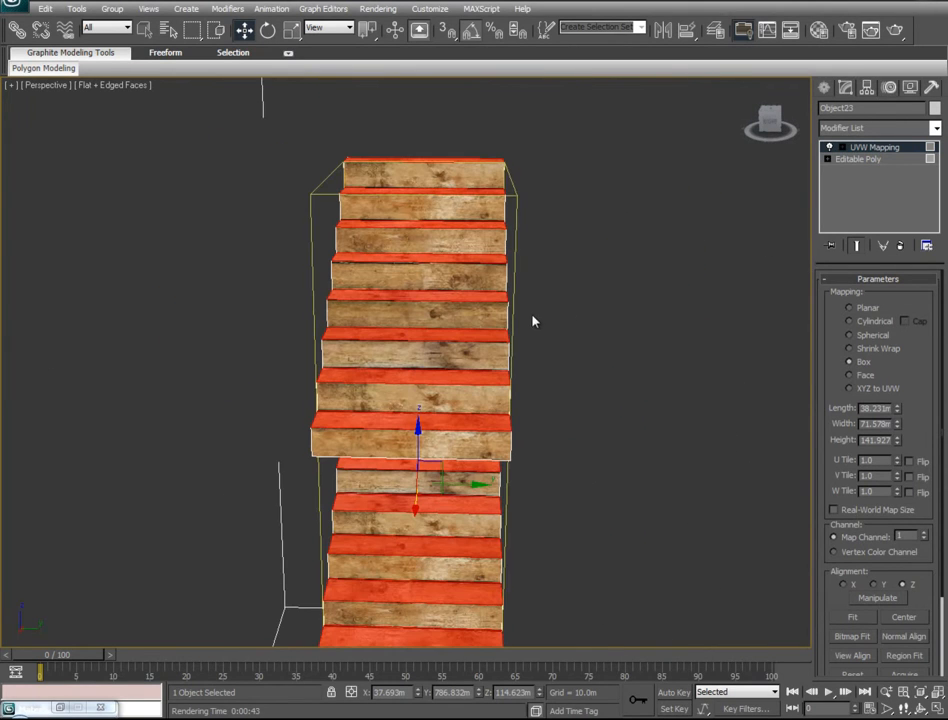
Step: Collapse the treads' UVW mapping into the Editable Poly and deselect the staircase
right_click(895, 151)
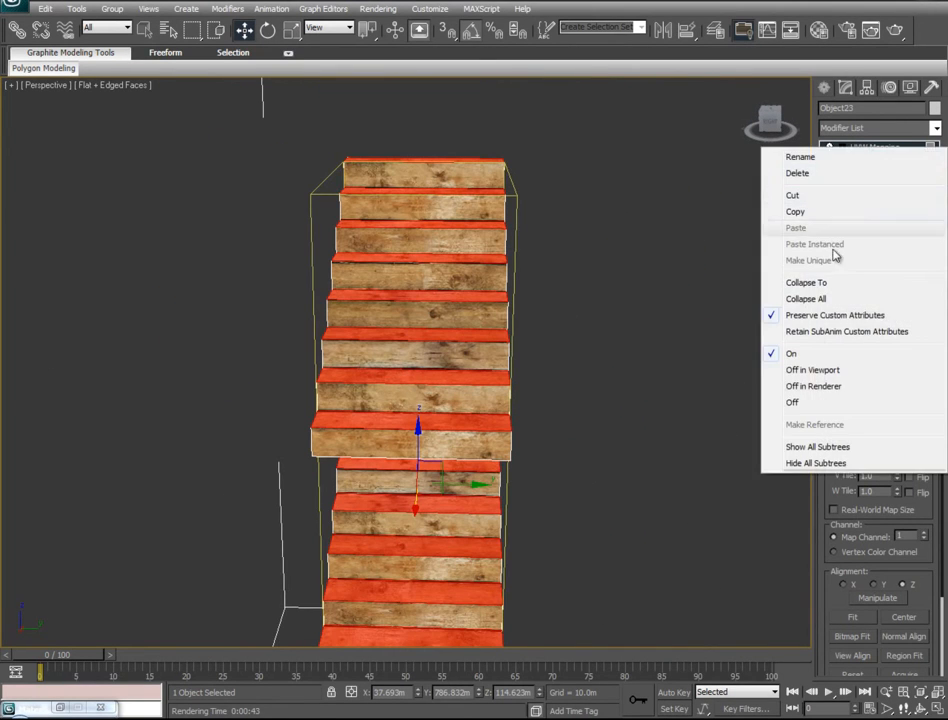
left_click(794, 281)
left_click(571, 325)
middle_click_drag(571, 325, 485, 183, "alt")
scroll(491, 216, "down", 5)
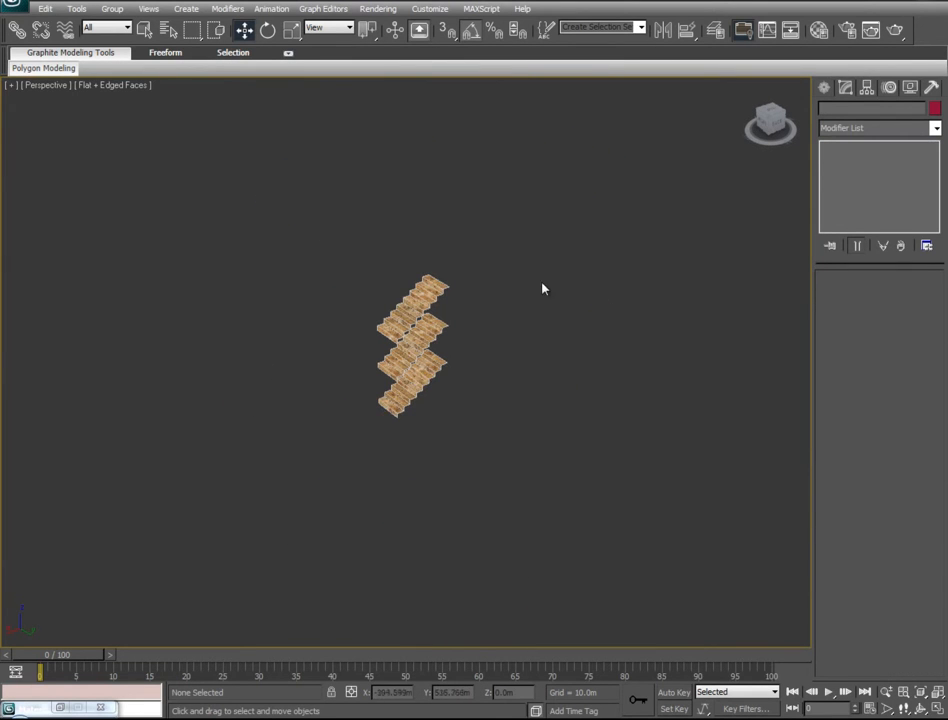
Step: Reselect the staircase object at polygon level and unhide all of the building's polygons
left_click(411, 296)
left_click_drag(905, 367, 893, 106)
left_click_drag(885, 432, 885, 341)
left_click_drag(915, 389, 920, 661)
key("4")
left_click(918, 658)
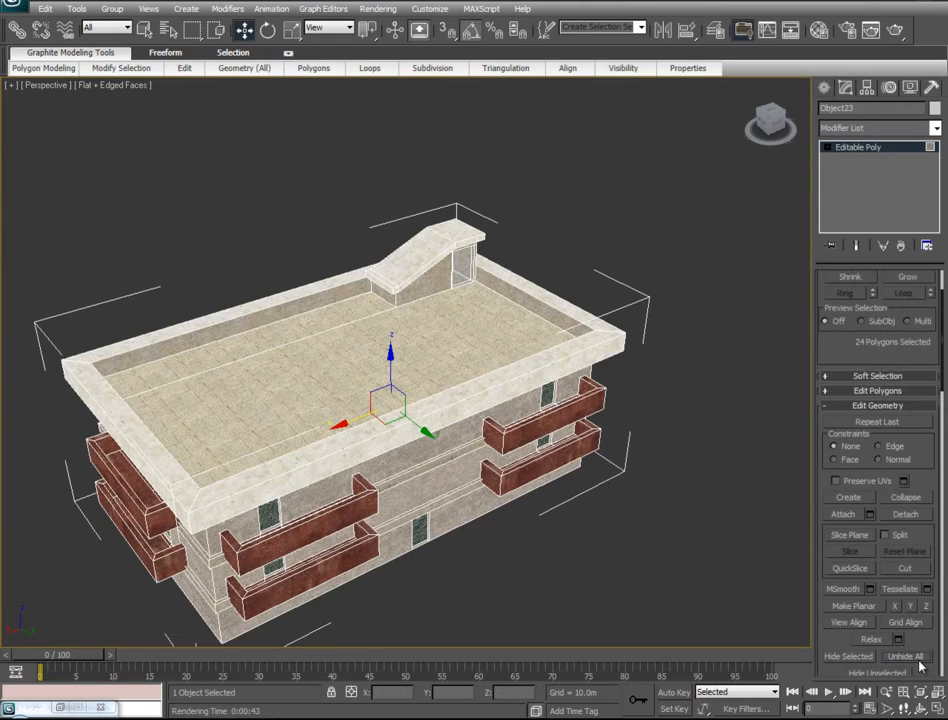
Step: Select all polygons with material ID 4 and remove the rooftop stairwell ones, keeping only the exterior floor bands selected
scroll(698, 499, "down", 2)
middle_click_drag(636, 549, 561, 523, "alt")
scroll(561, 523, "up", 6)
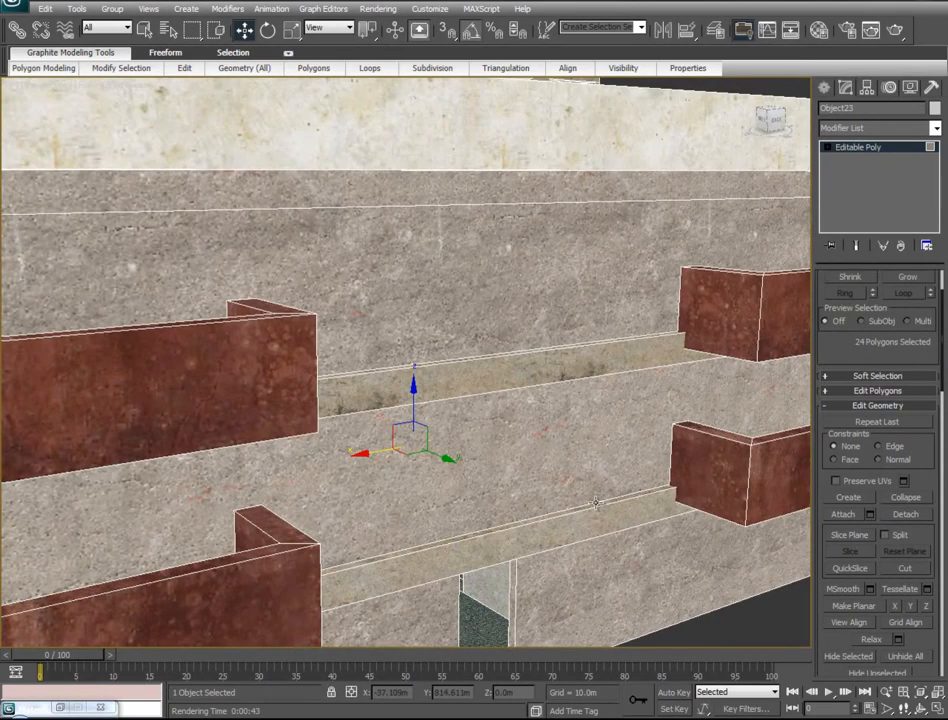
scroll(596, 503, "down", 5)
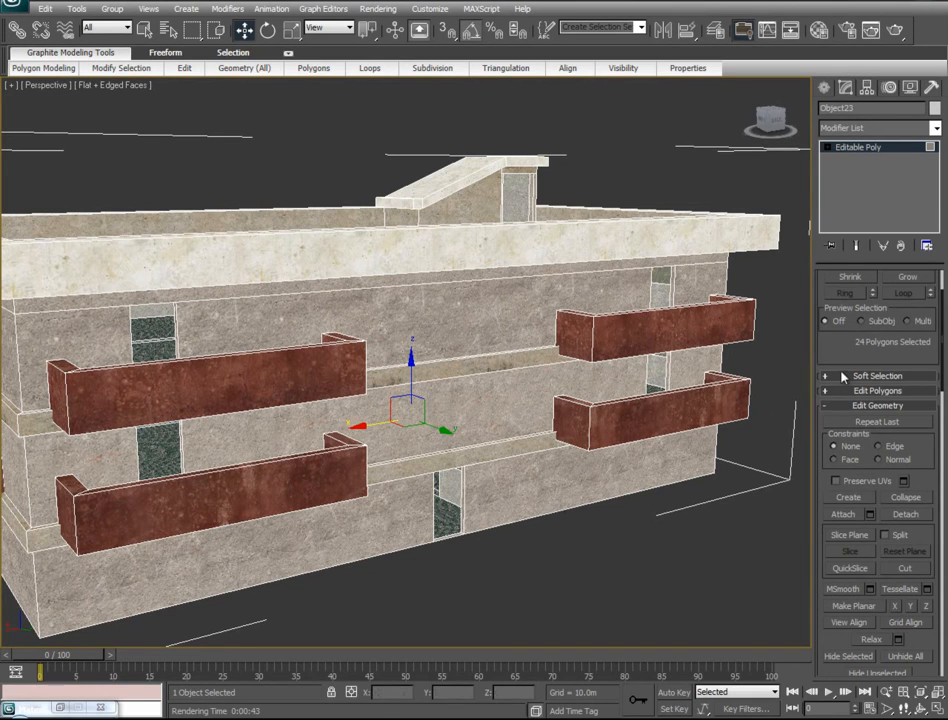
left_click_drag(828, 341, 828, 422)
left_click(456, 461)
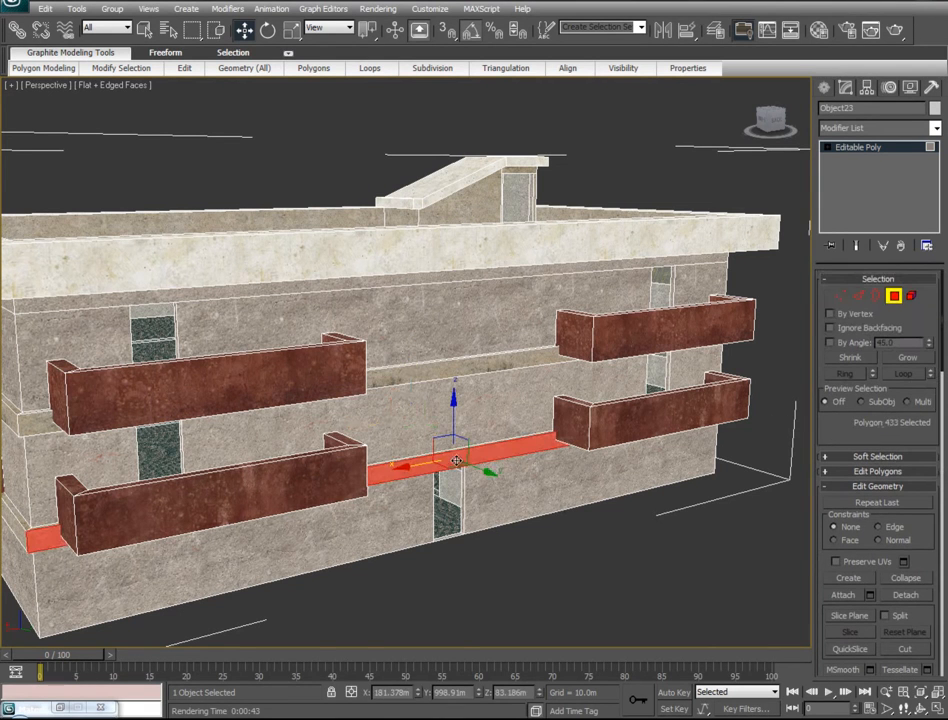
scroll(869, 600, "down", 5)
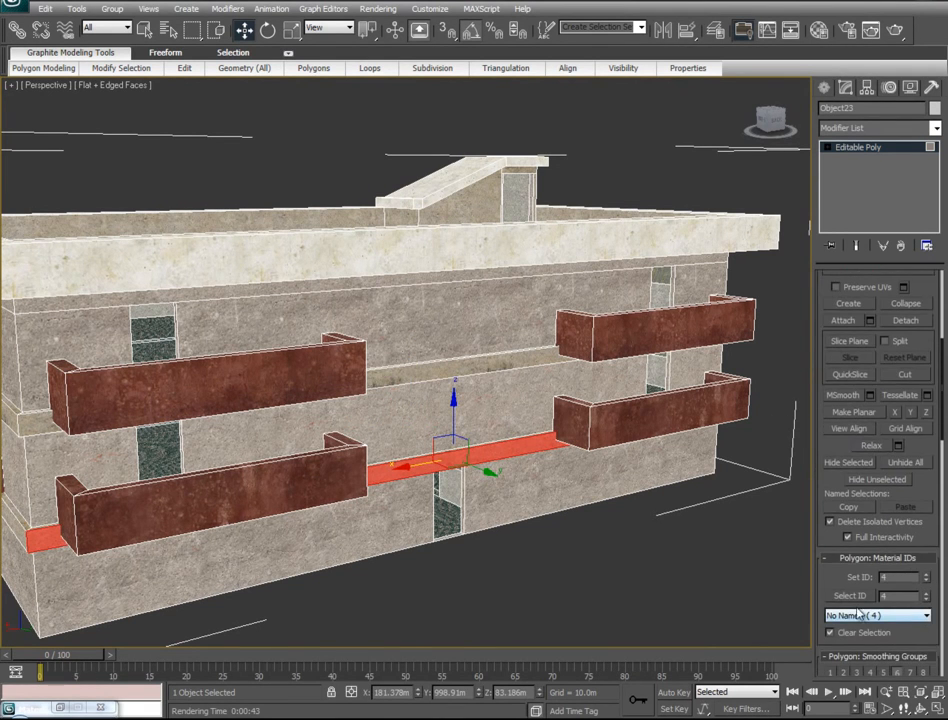
left_click(853, 596)
middle_click_drag(440, 430, 364, 476, "alt")
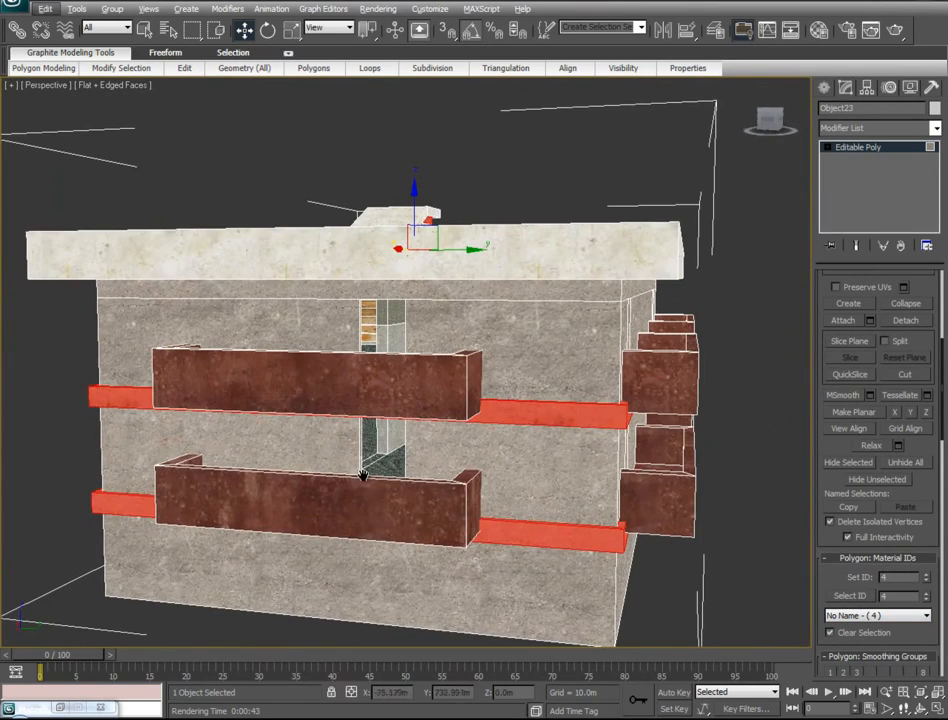
left_click_drag(545, 108, 40, 234, "alt")
middle_click_drag(170, 411, 707, 422, "alt")
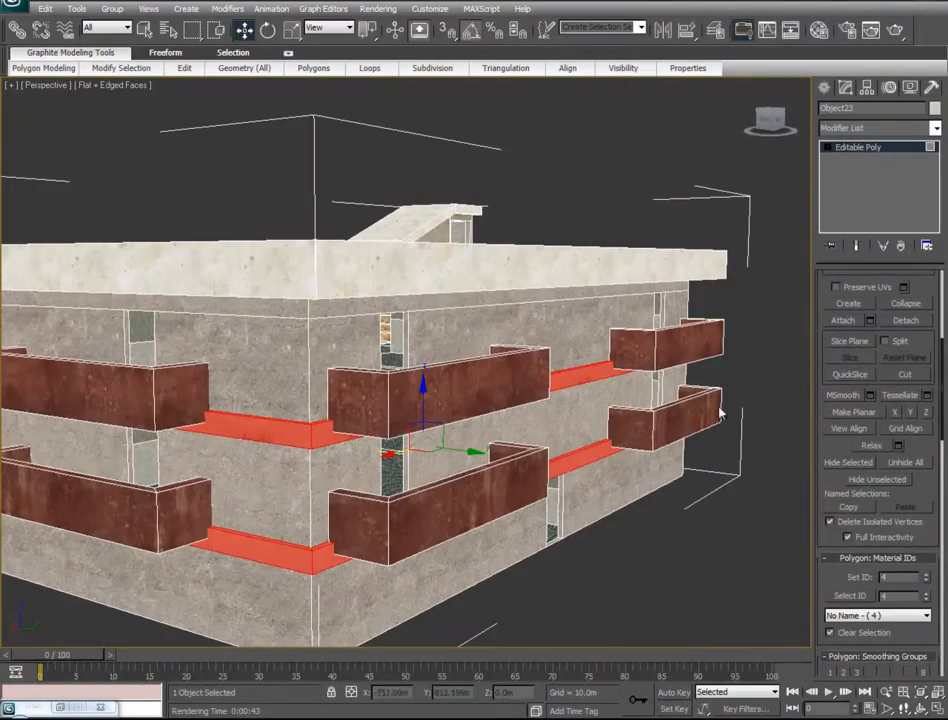
Step: Apply the Concrete#21 sub-material (ID 2) of BuildingTextures to the selected floor bands and clear the selection
left_click(818, 31)
scroll(241, 469, "up", 2)
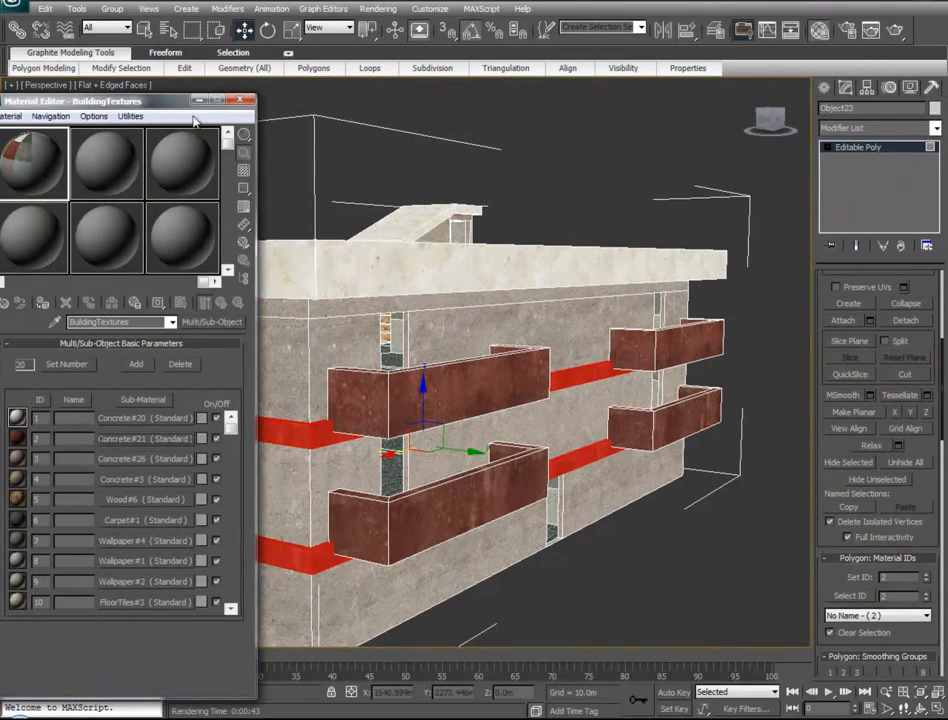
left_click(240, 100)
left_click(662, 631)
Step: Select the narrow wall band directly beneath the roof edge on the sides of the building
middle_click_drag(662, 631, 98, 629, "alt")
left_click(589, 291)
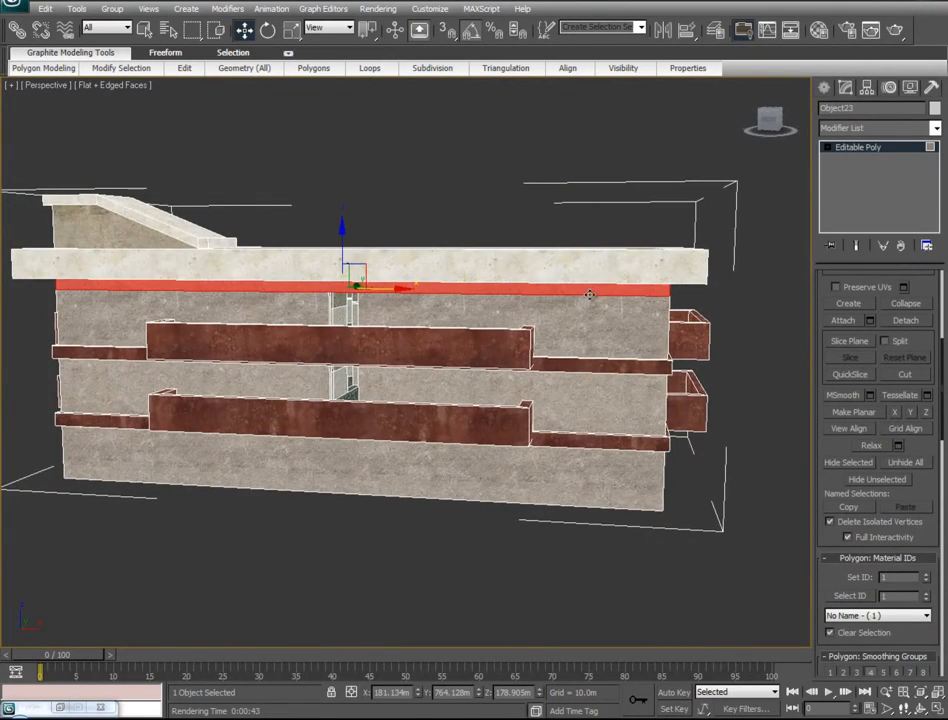
middle_click_drag(666, 398, 550, 413, "alt")
left_click(639, 305)
middle_click_drag(670, 356, 554, 260, "alt")
left_click(554, 260, "ctrl")
middle_click_drag(703, 329, 558, 341, "alt")
middle_click_drag(658, 339, 721, 326, "alt")
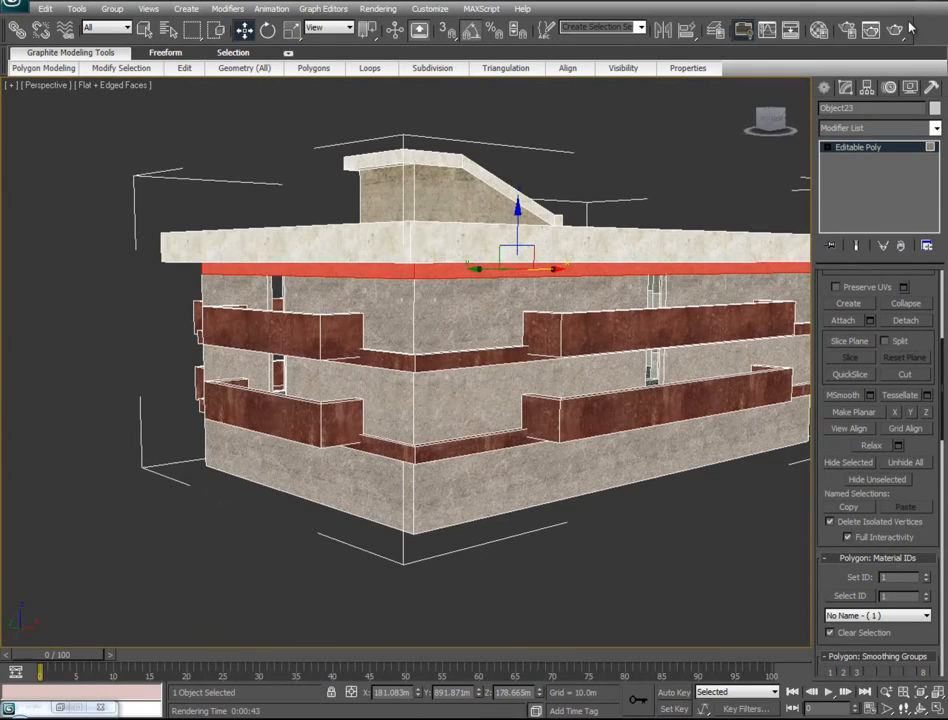
Step: Apply the Concrete#20 sub-material (ID 1) to the selected band beneath the roof and put the material editor away
left_click(818, 31)
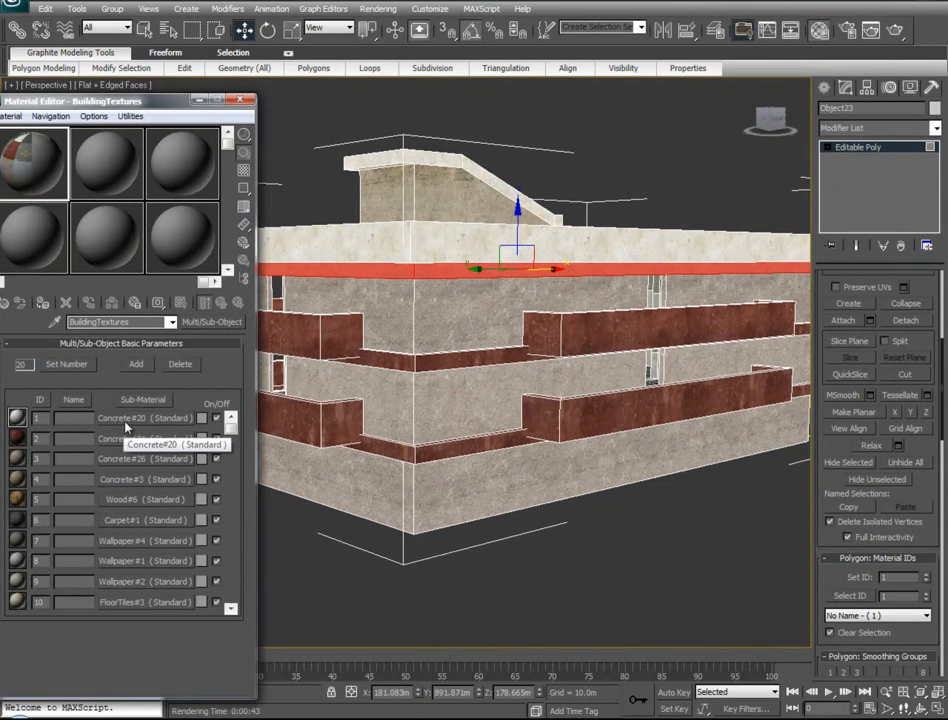
left_click(666, 589)
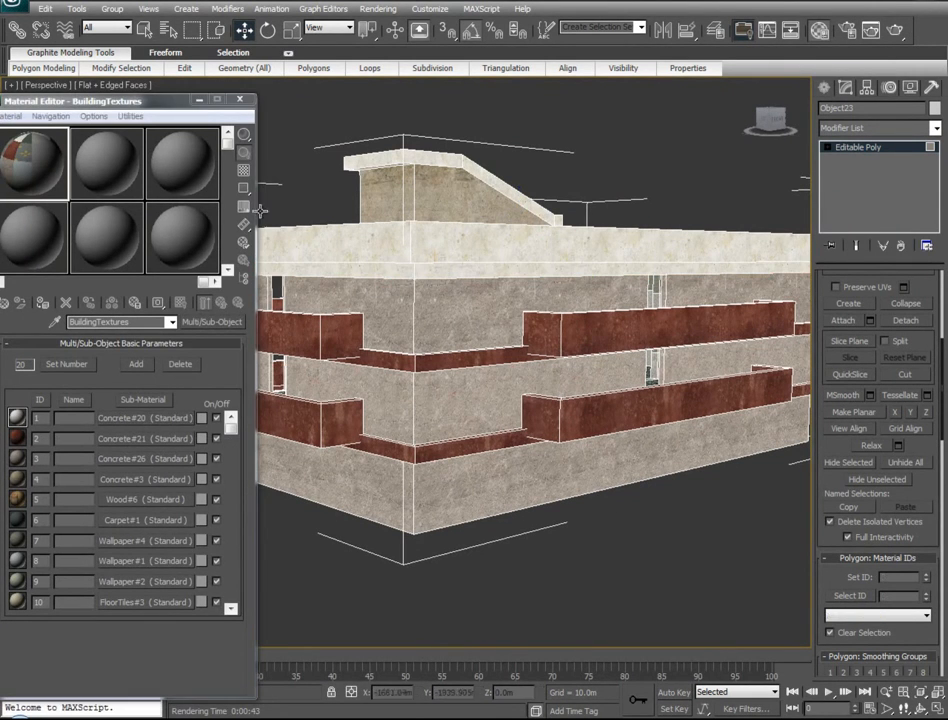
left_click(198, 101)
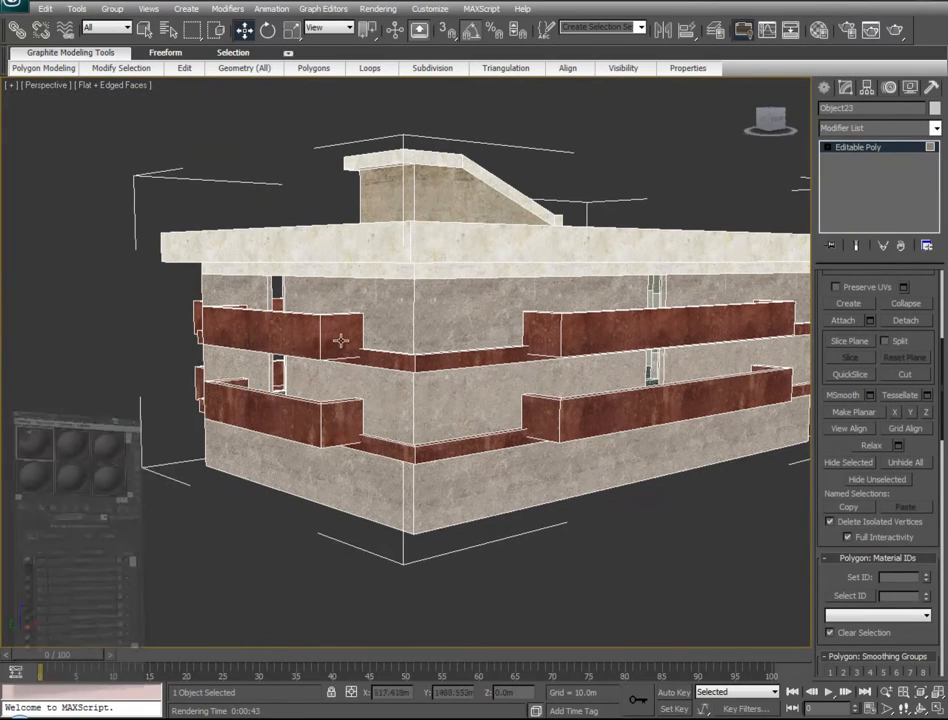
Step: Select the building, enter polygon editing and select the inner faces of an upper-floor balcony
middle_click_drag(290, 483, 538, 430, "alt")
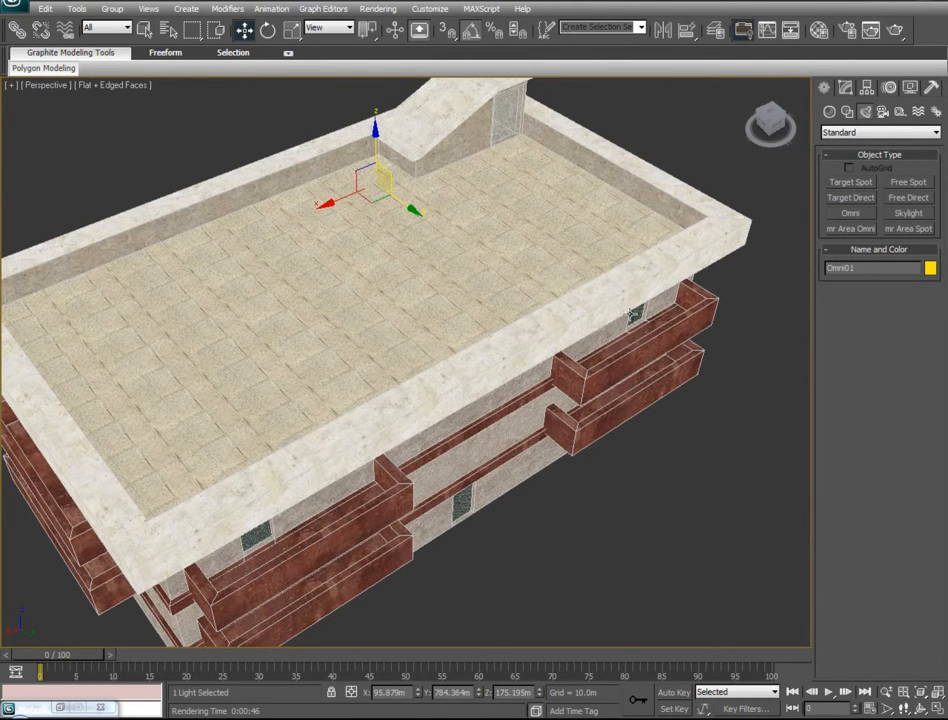
left_click(679, 321)
left_click(845, 88)
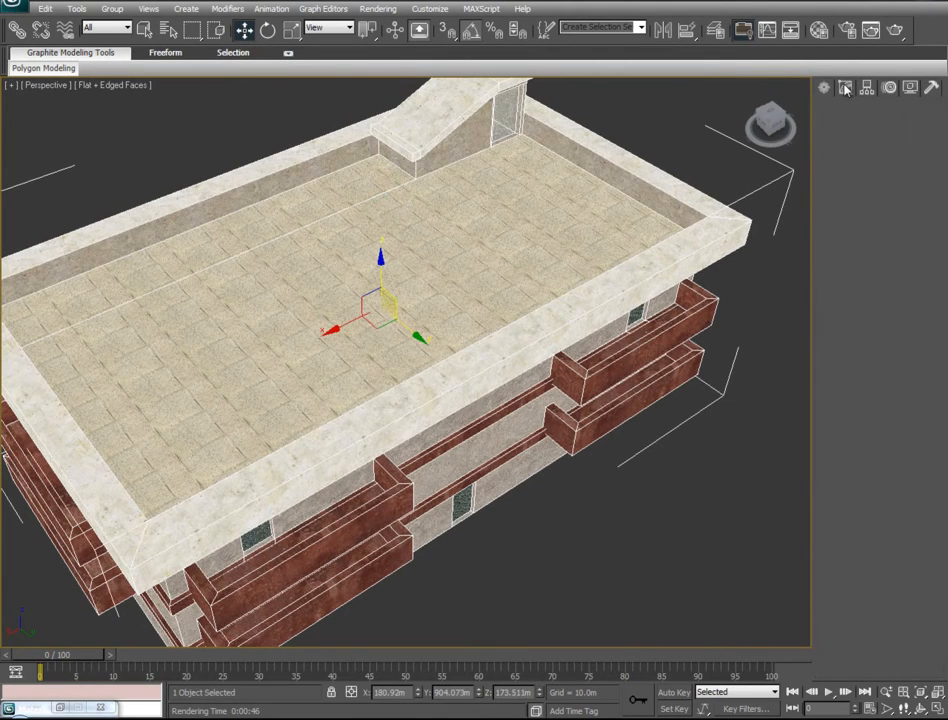
left_click(898, 295)
left_click(661, 320)
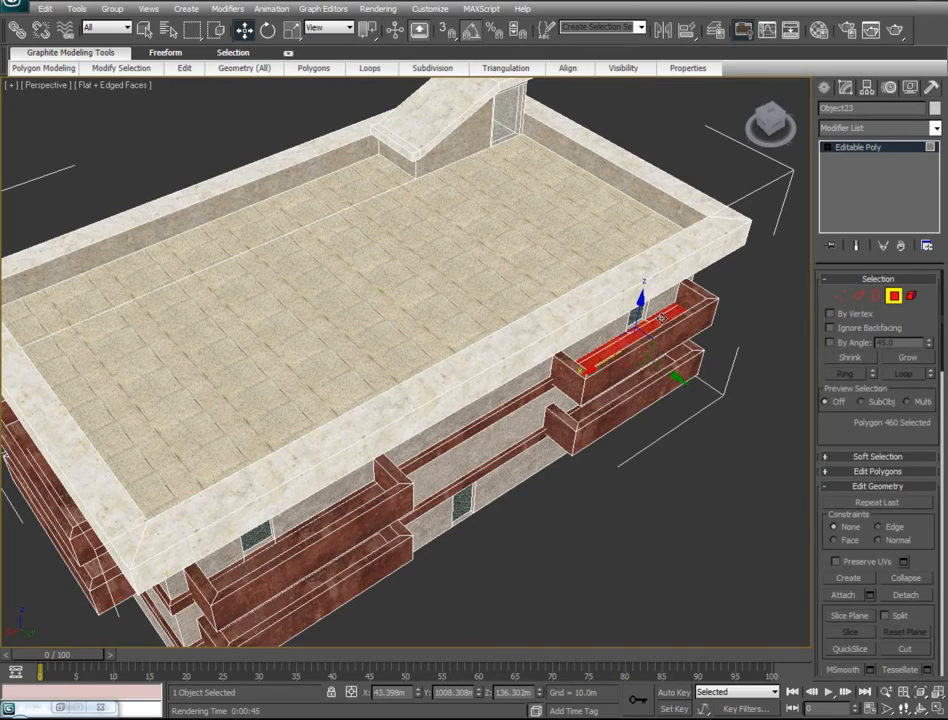
left_click(680, 301, "ctrl")
Step: Add the inner wall and floor faces of the remaining balconies around the building to the selection
middle_click_drag(680, 301, 541, 257, "alt")
left_click(315, 388, "ctrl")
middle_click_drag(437, 405, 205, 340, "alt")
left_click(199, 341, "ctrl")
left_click(199, 425, "ctrl")
middle_click_drag(199, 425, 268, 397, "alt")
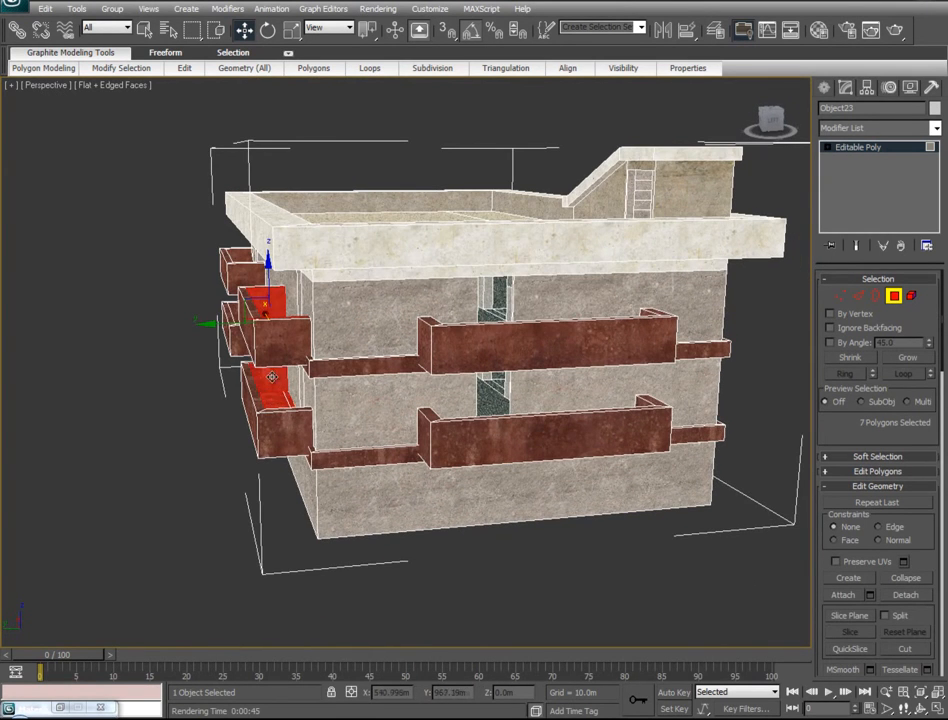
middle_click_drag(423, 465, 605, 506, "alt")
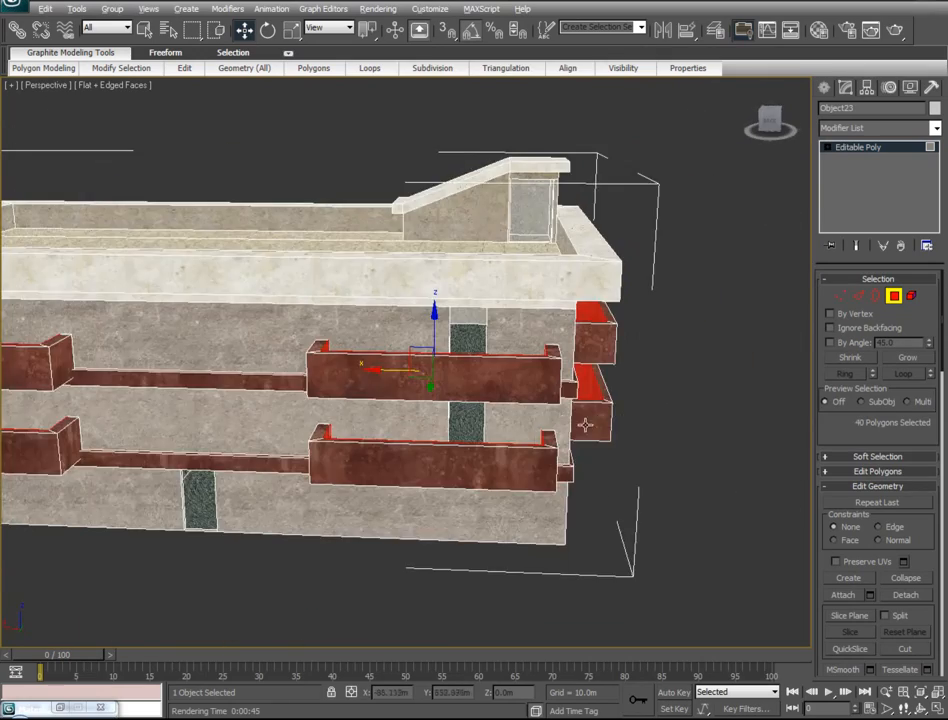
middle_click_drag(586, 425, 628, 436, "alt")
scroll(556, 425, "up", 4)
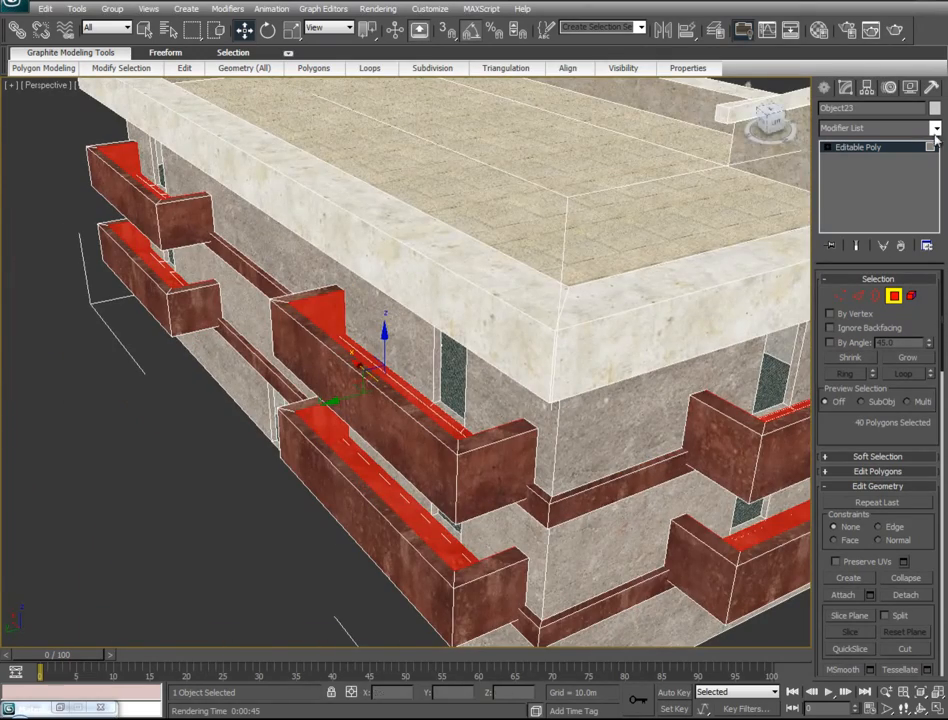
Step: Apply the Concrete#26 sub-material (ID 3) of BuildingTextures to the selected inner balcony faces and clear the selection
left_click(818, 30)
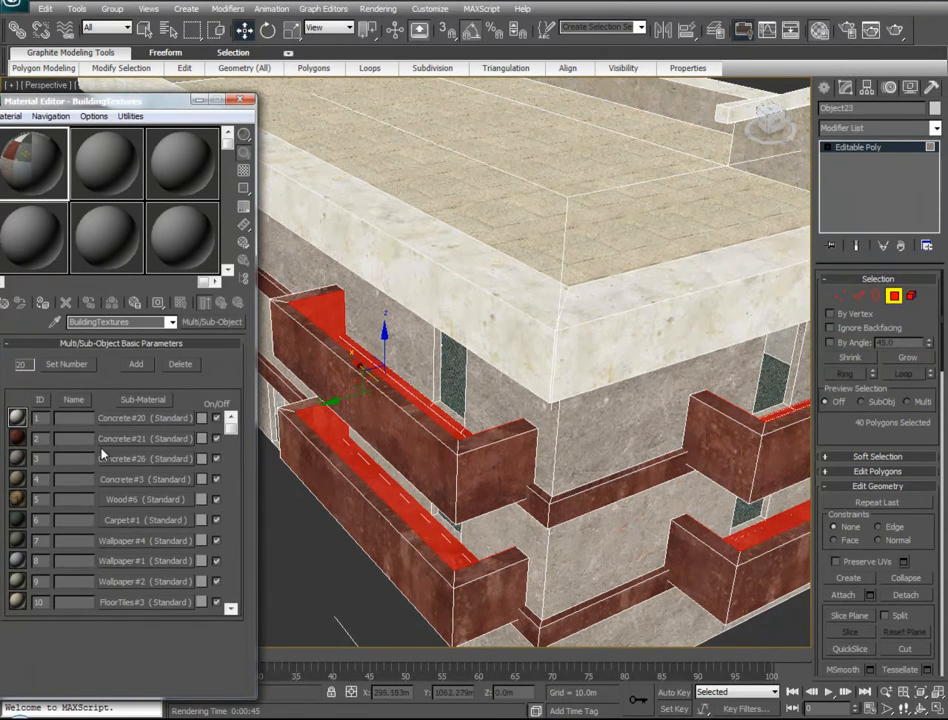
left_click_drag(325, 321, 328, 330)
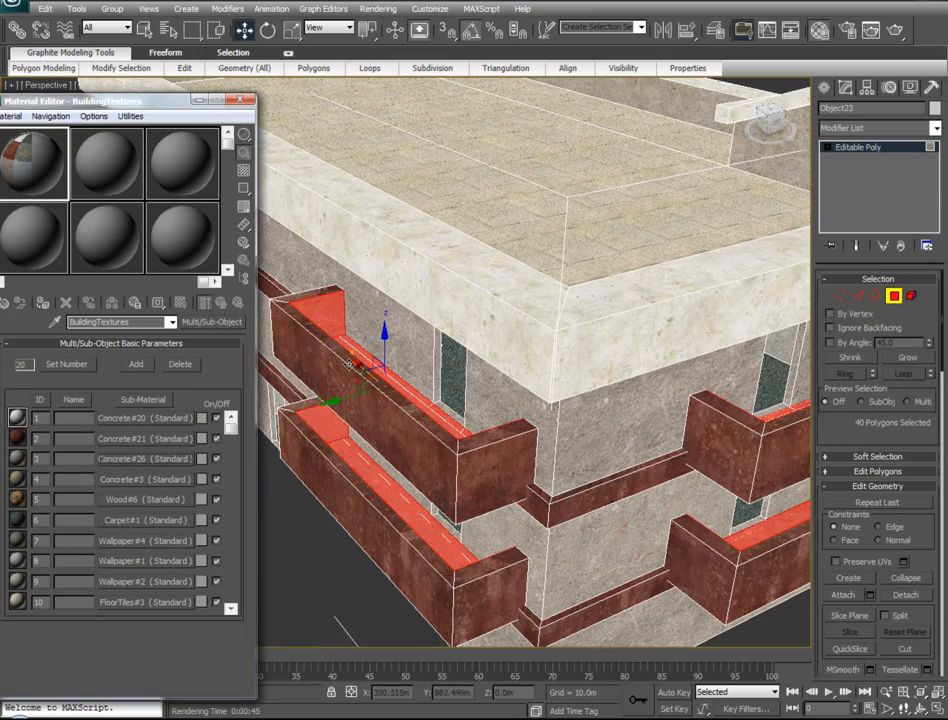
left_click(360, 604)
Step: Select the two red floor bands between the balconies on one long side and around the adjoining corner
middle_click_drag(432, 497, 754, 363, "alt")
left_click_drag(152, 104, 182, 109)
left_click(505, 246)
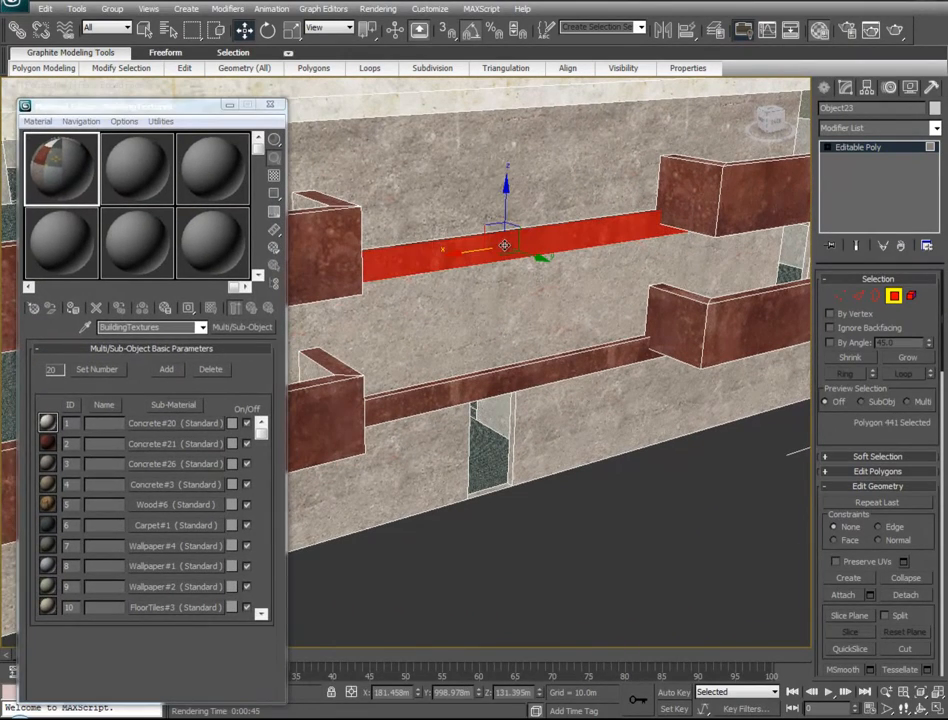
left_click(528, 376, "ctrl")
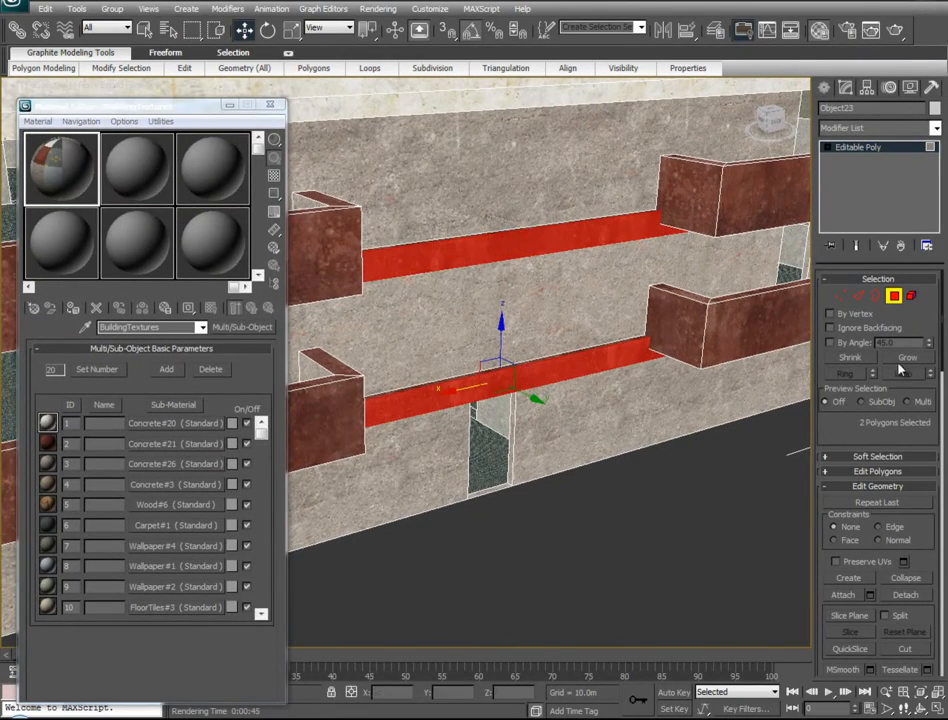
middle_click_drag(470, 385, 560, 378, "alt")
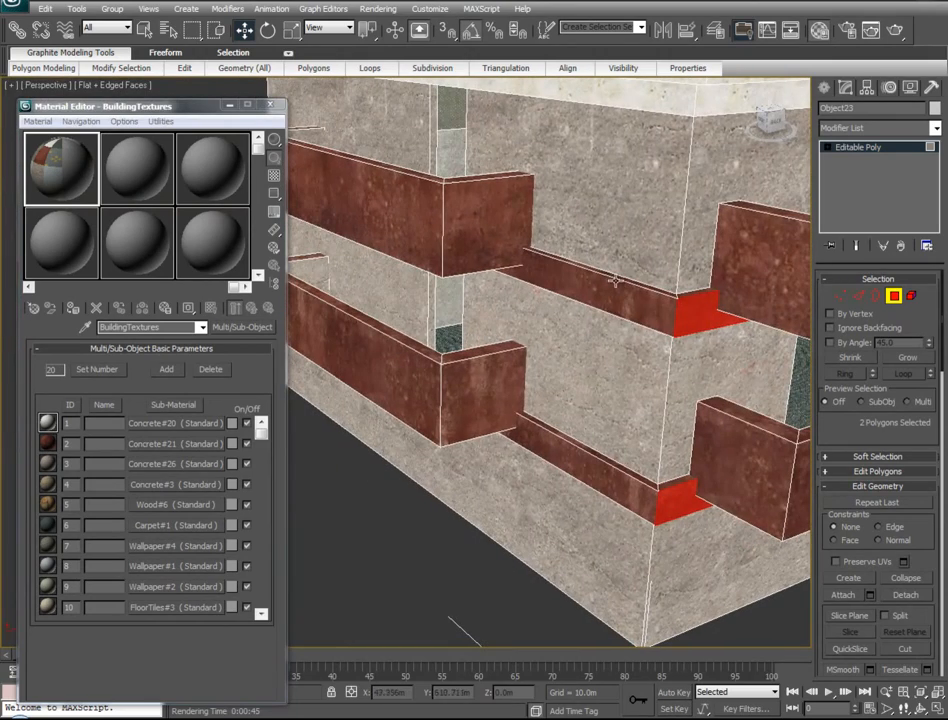
left_click(618, 325, "ctrl")
left_click(632, 493, "ctrl")
Step: Add the vertical faces of both red floor bands on the remaining sides of the building to the selection
middle_click_drag(632, 493, 744, 462, "alt")
left_click(545, 268, "ctrl")
left_click(538, 389, "ctrl")
middle_click_drag(538, 389, 660, 421, "alt")
left_click(527, 274, "ctrl")
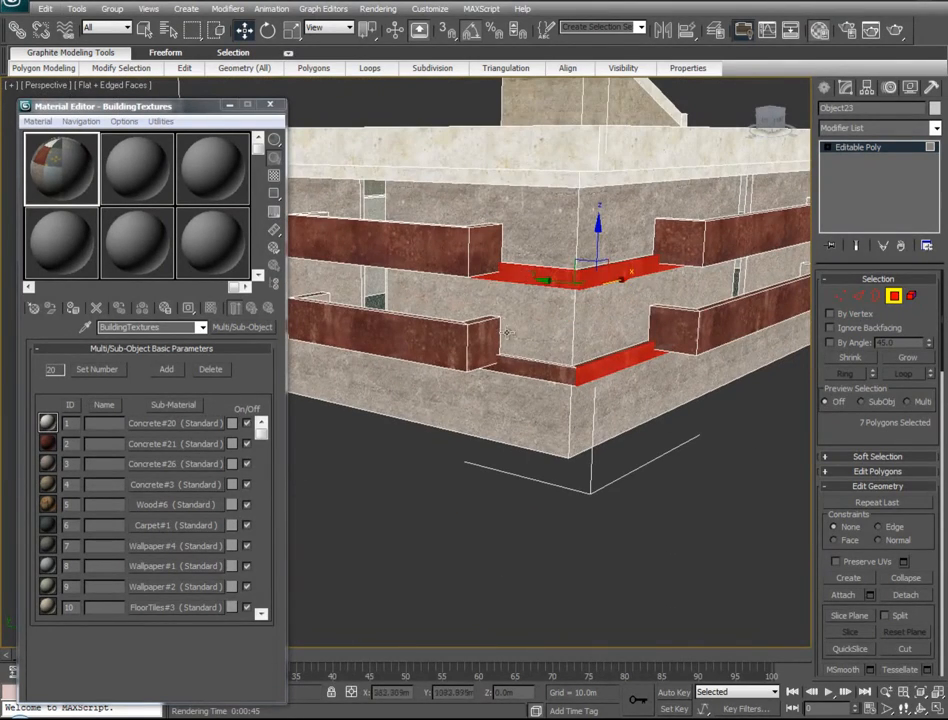
left_click(505, 370, "ctrl")
middle_click_drag(356, 322, 780, 325, "alt")
middle_click_drag(780, 325, 160, 352)
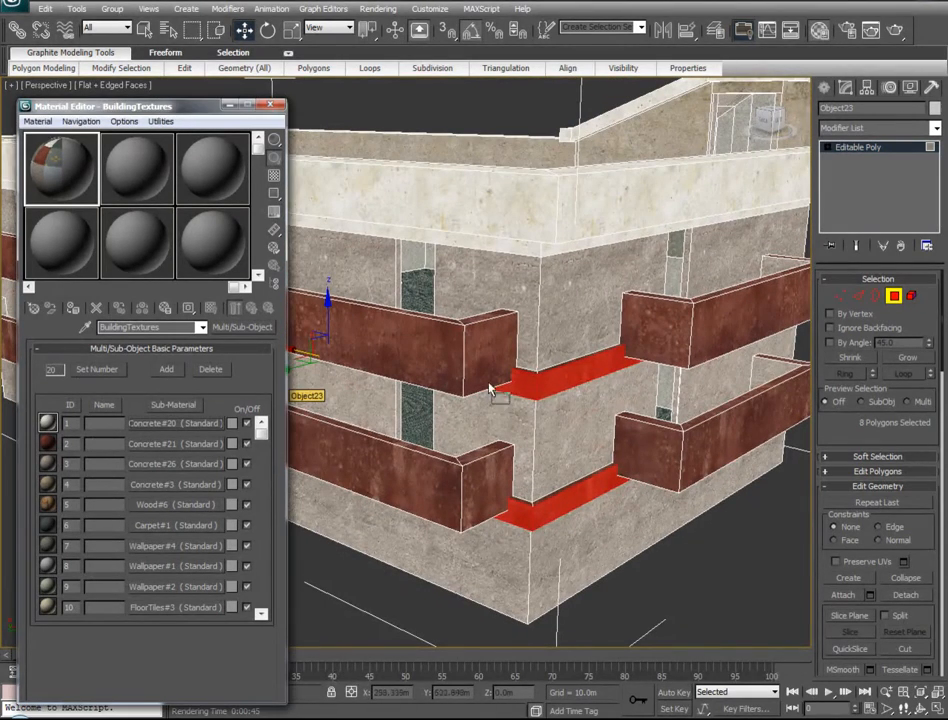
Step: Apply the Concrete#20 sub-material (ID 1) to the selected floor bands, clear the selection and put the material editor away
left_click(683, 573)
scroll(512, 451, "down", 5)
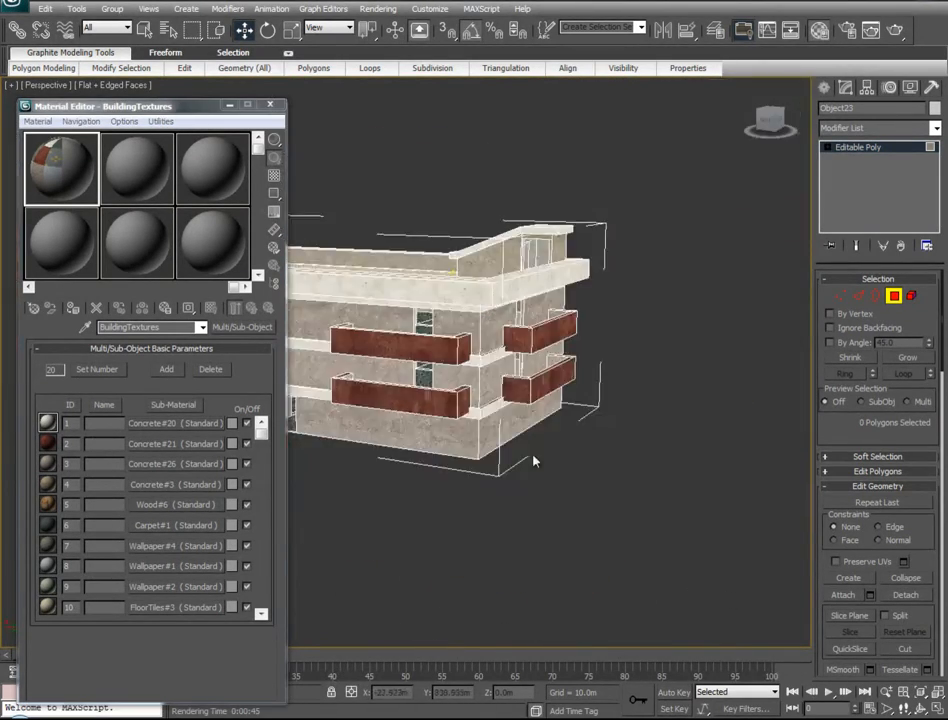
scroll(470, 438, "up", 4)
scroll(560, 460, "up", 8)
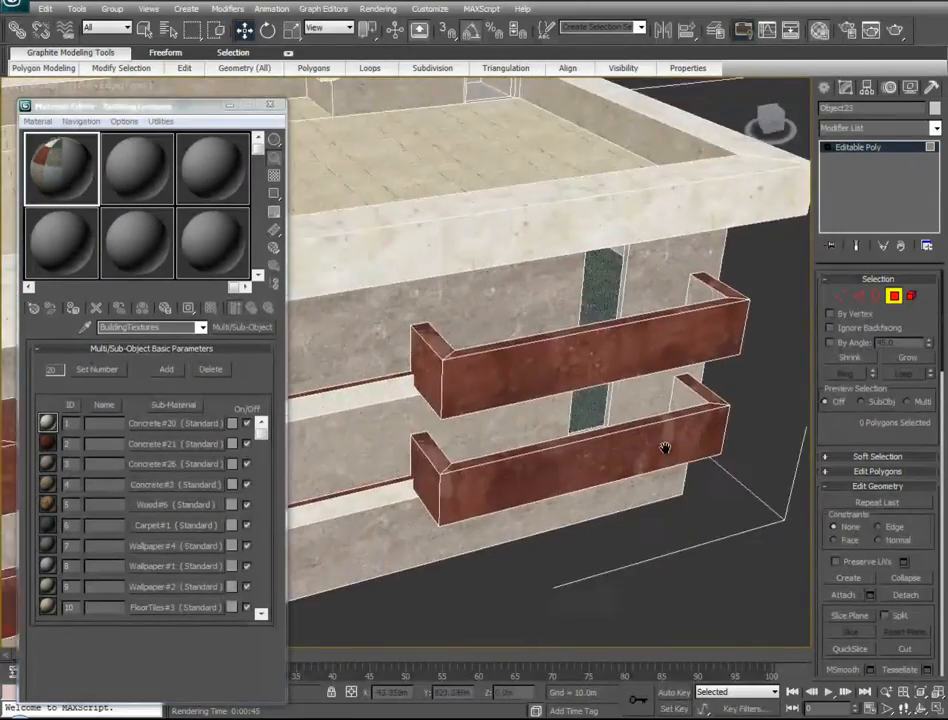
middle_click_drag(830, 404, 867, 344, "alt")
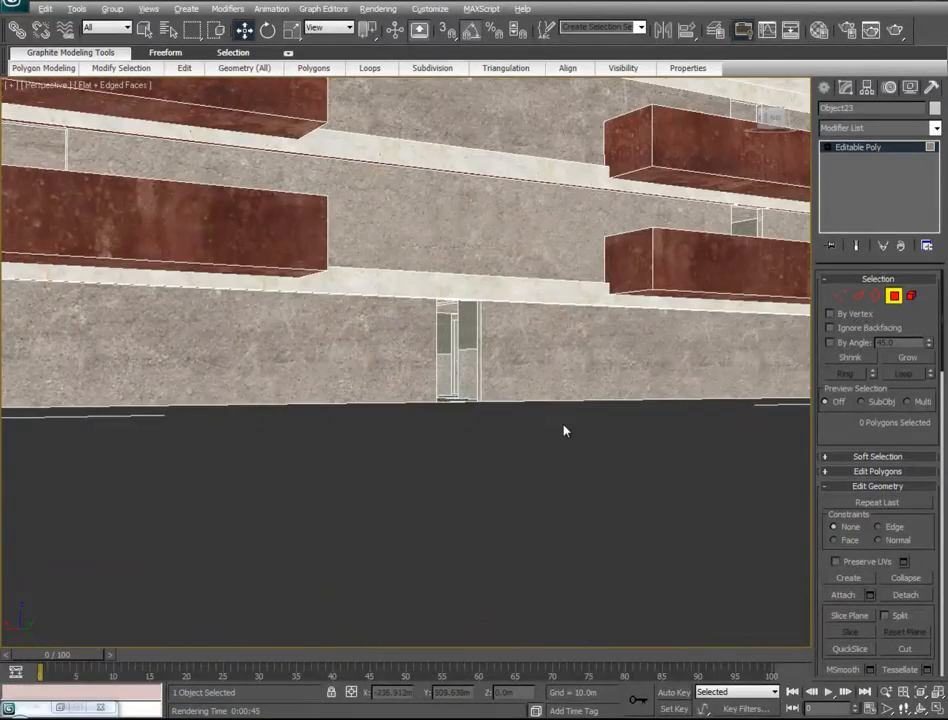
Step: Select the inner frame faces of the ground-floor doorway and of the other exterior door and window openings
middle_click_drag(565, 432, 576, 449, "alt")
scroll(490, 430, "up", 6)
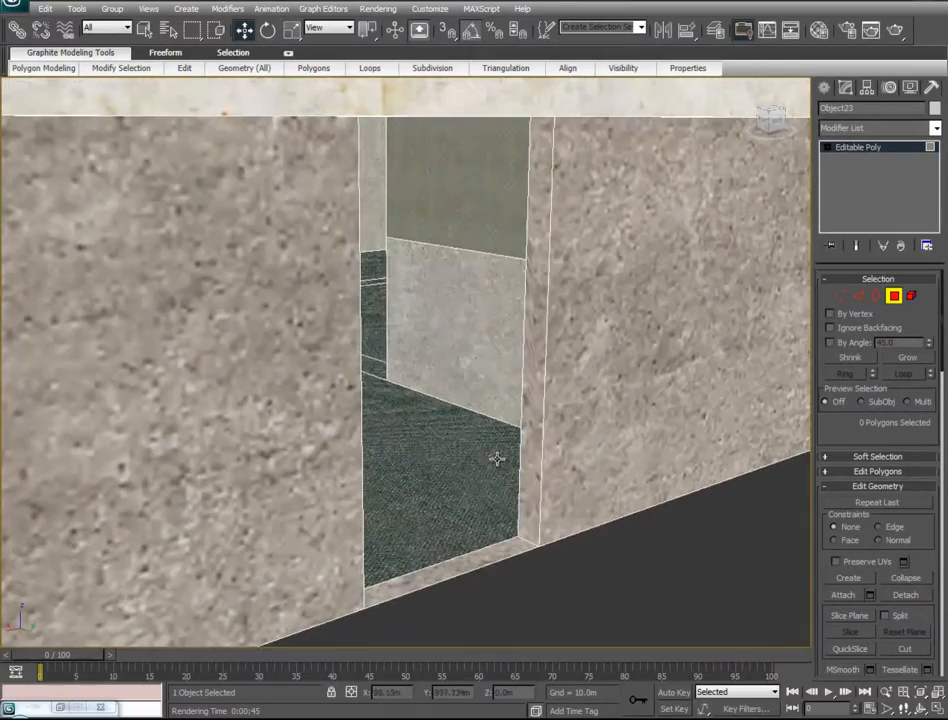
left_click(533, 231)
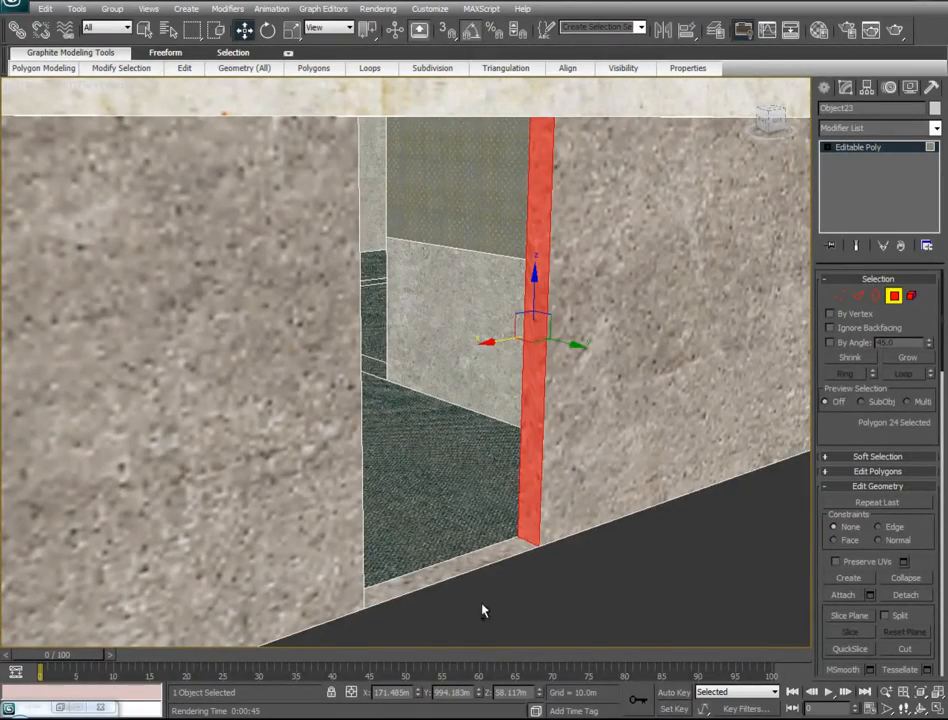
left_click(472, 561, "ctrl")
middle_click_drag(455, 538, 650, 2, "alt")
middle_click_drag(428, 330, 404, 318, "alt")
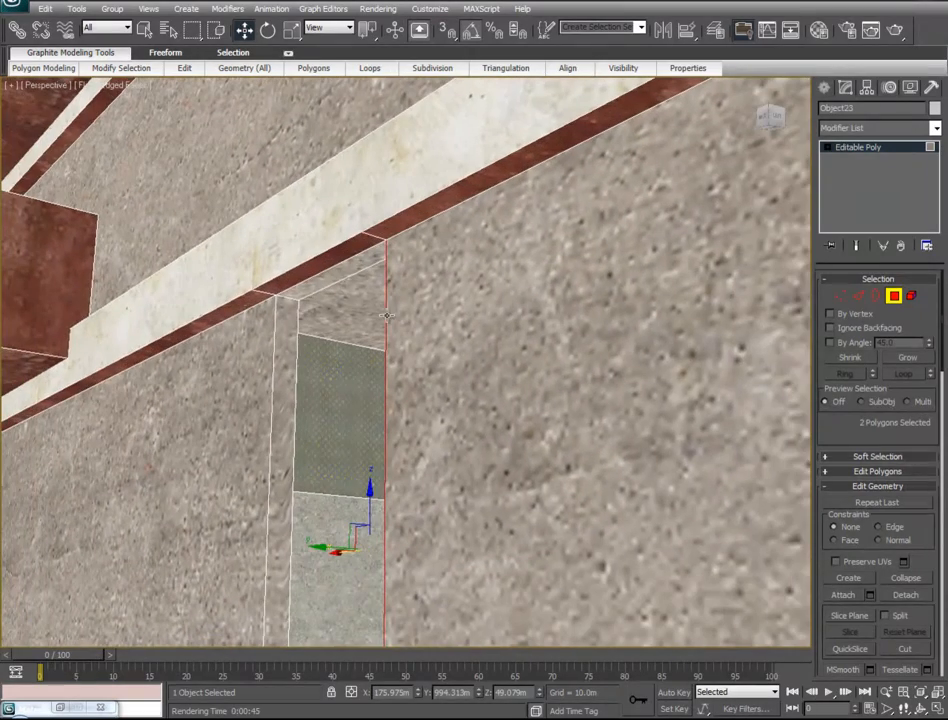
left_click(342, 277, "ctrl")
left_click(282, 430, "ctrl")
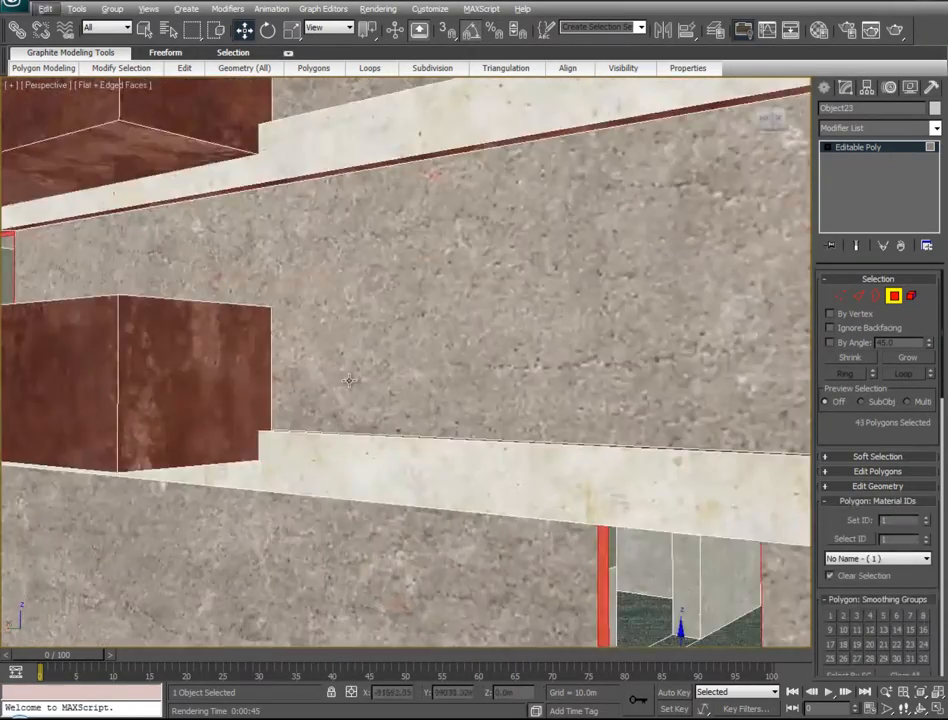
Step: Apply the Concrete#26 sub-material (ID 3) to the selected opening frames, keeping them selected
scroll(300, 381, "down", 5)
middle_click_drag(300, 381, 219, 425, "alt")
key("m")
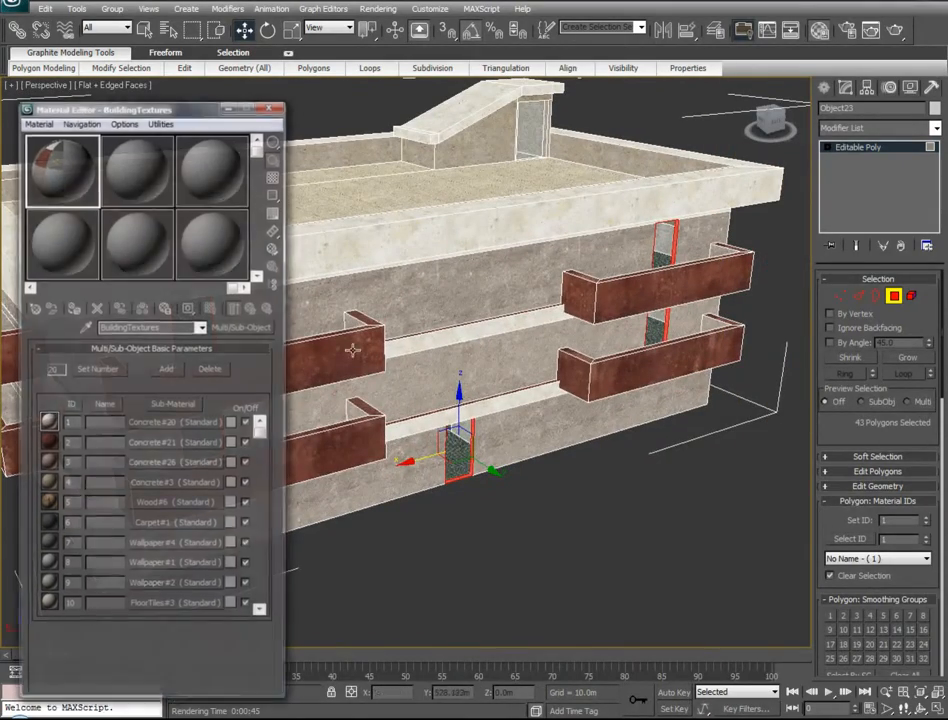
middle_click_drag(385, 477, 376, 432)
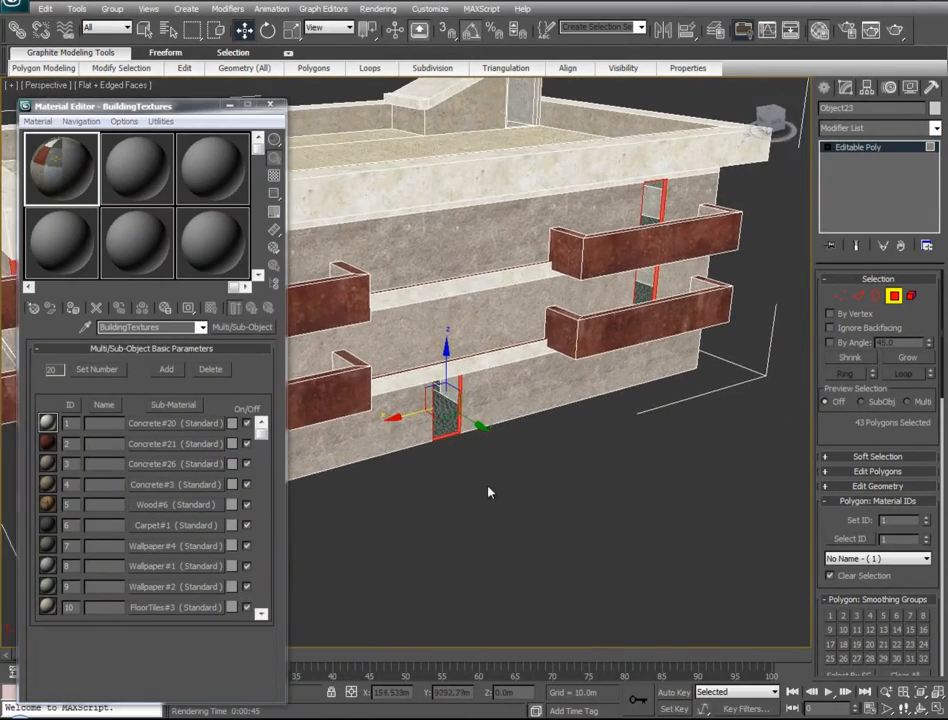
scroll(457, 400, "up", 6)
scroll(472, 147, "down", 4)
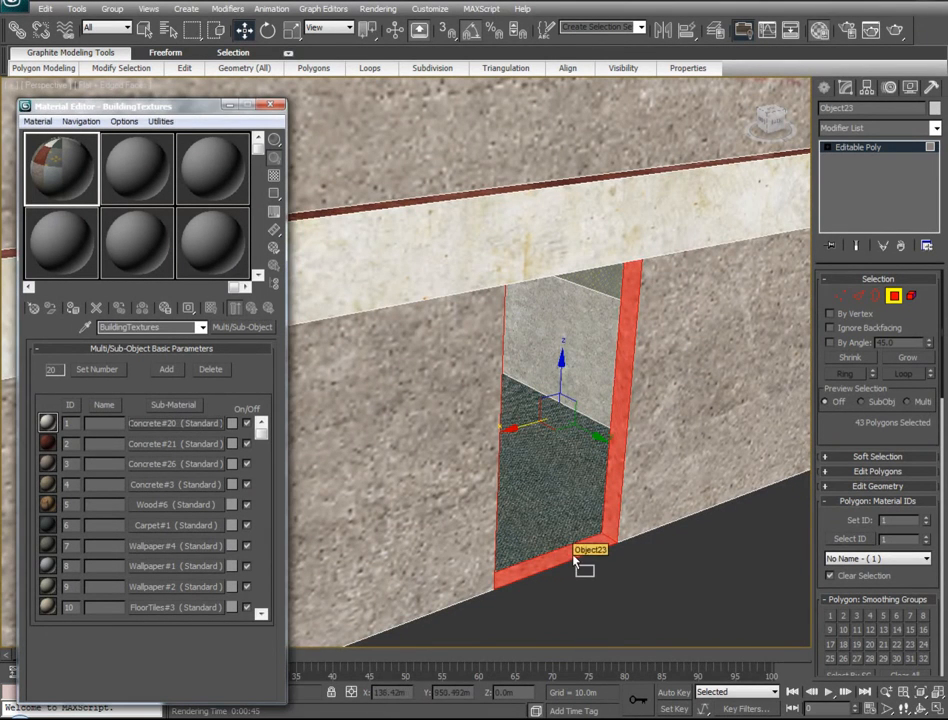
left_click(628, 586)
key("ctrl+z")
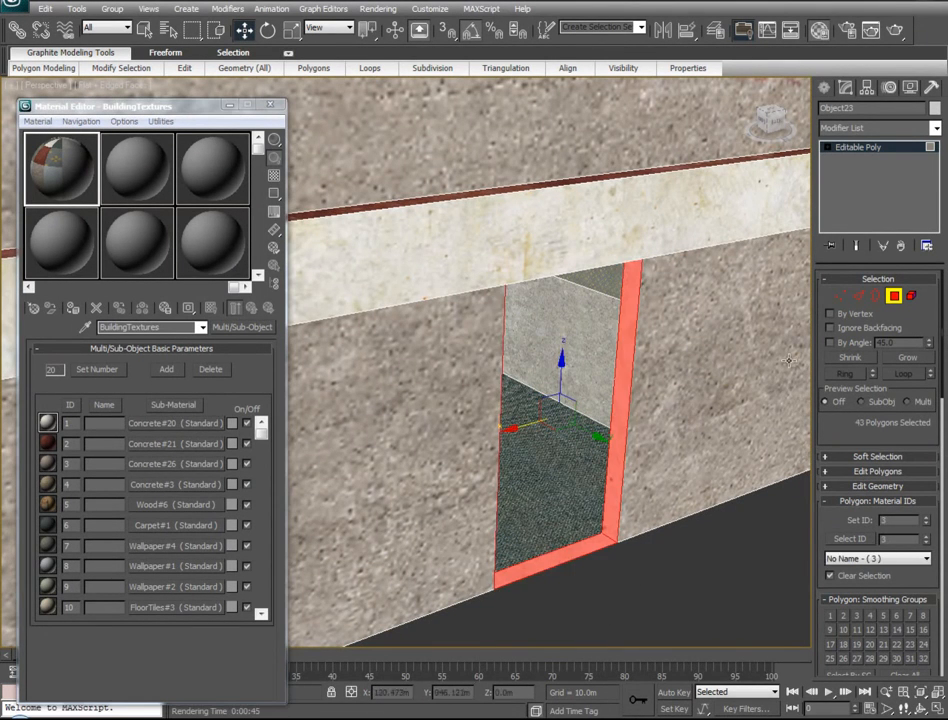
Step: Add a UVW Map modifier to the selected opening frames and set its mapping to Box
left_click(935, 128)
scroll(878, 400, "down", 10)
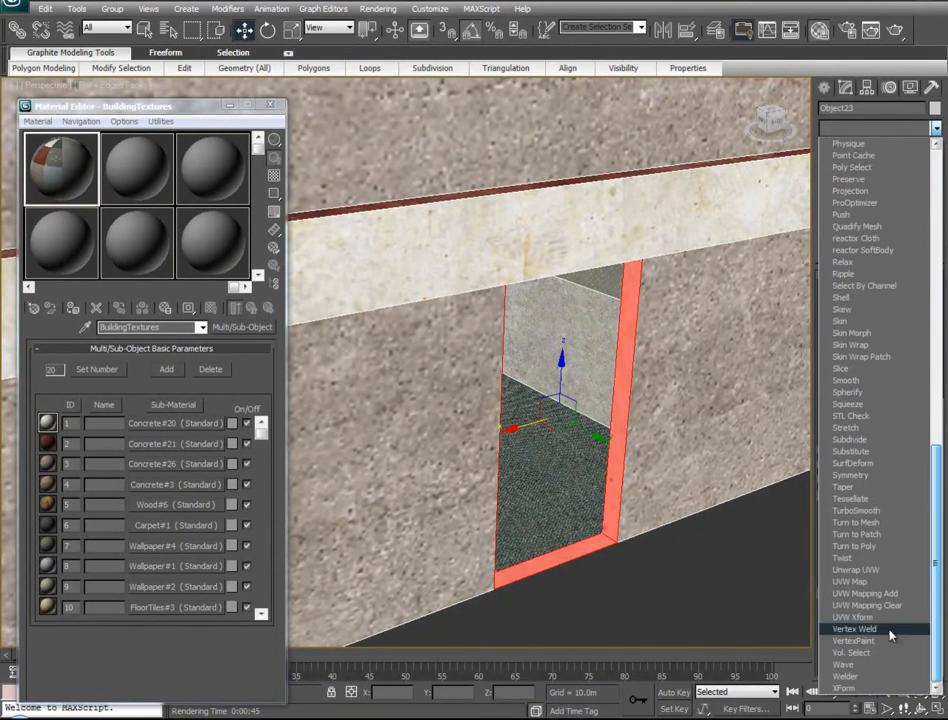
left_click(878, 584)
left_click(884, 154)
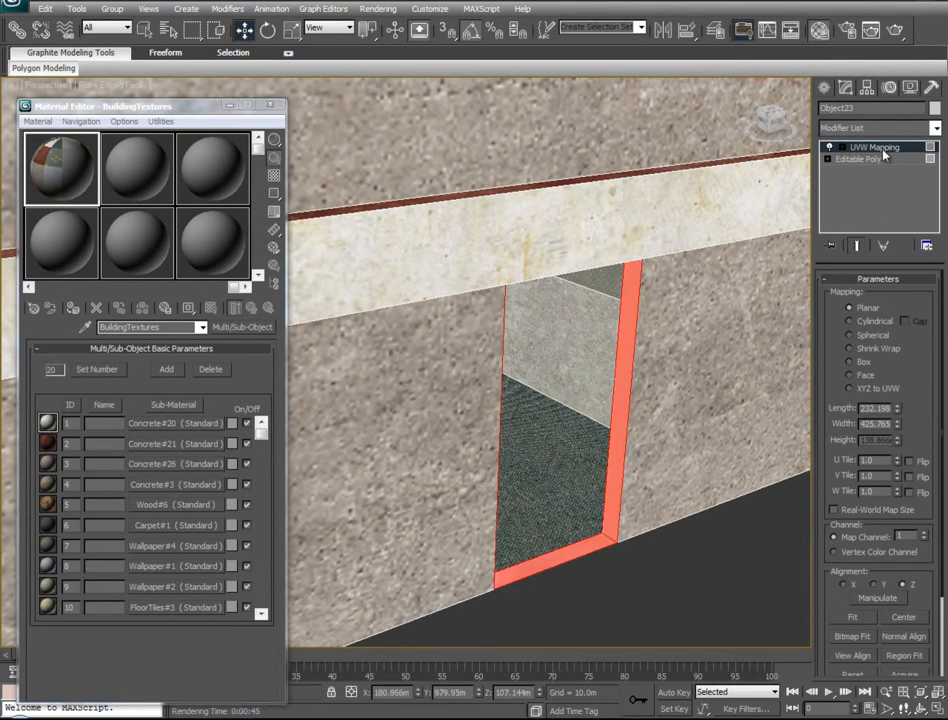
left_click(861, 364)
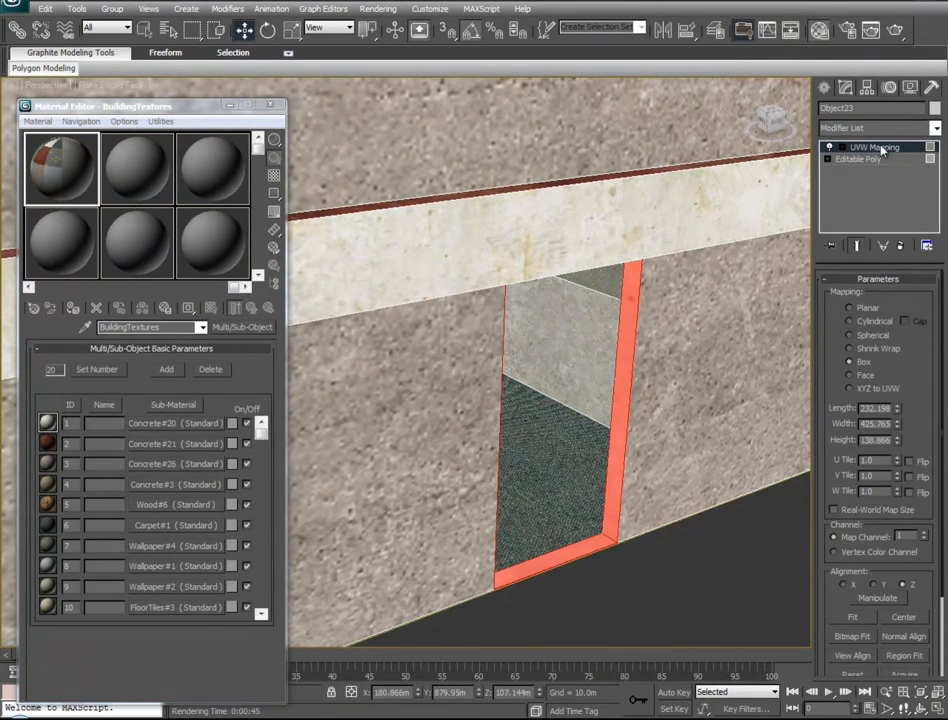
Step: Activate the gizmo of the UVW mapping and scale it uniformly
scroll(512, 351, "down", 8)
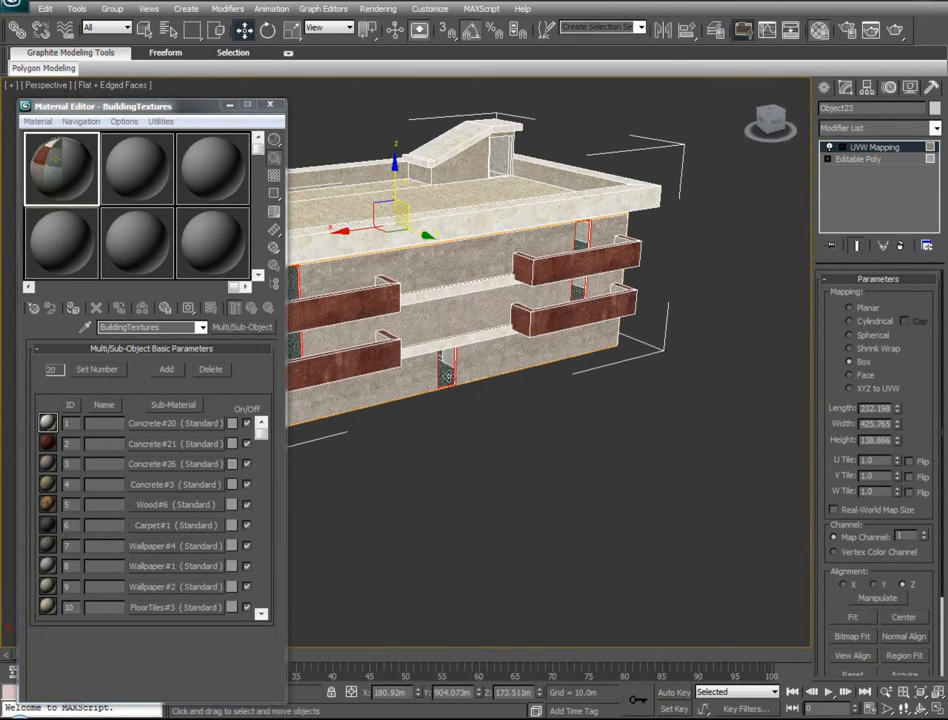
left_click(472, 404)
right_click(470, 406)
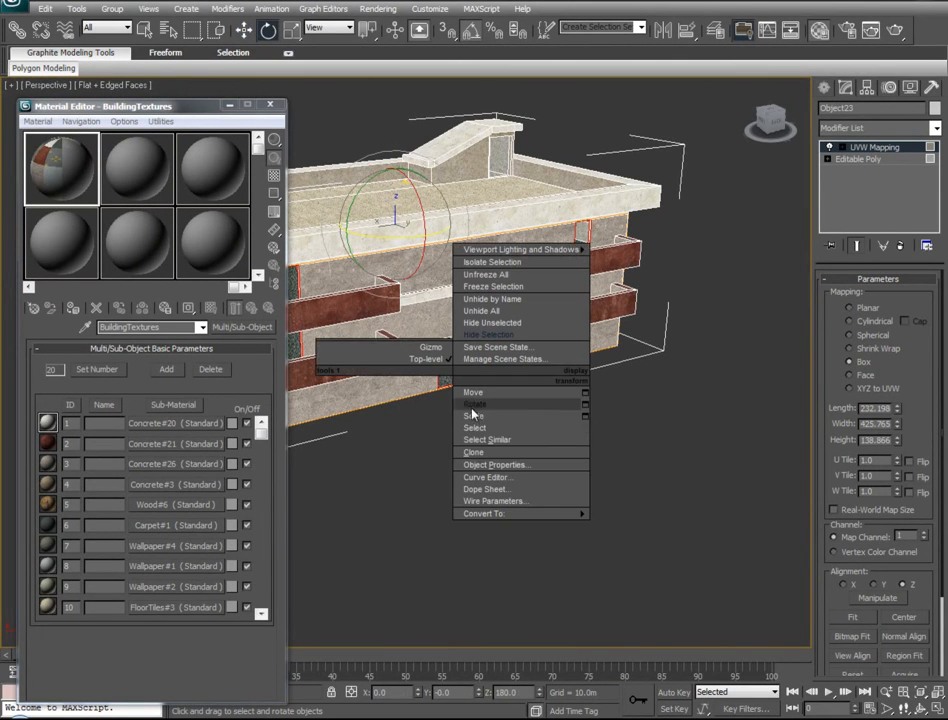
left_click(474, 416)
left_click_drag(398, 222, 425, 342)
right_click(425, 342)
left_click(893, 149)
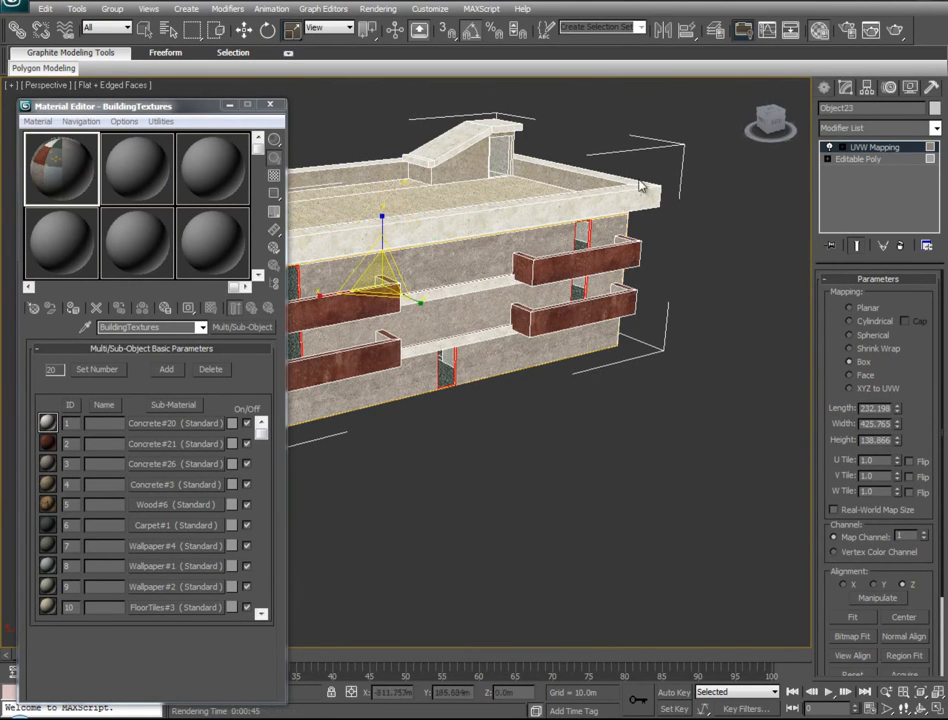
left_click_drag(381, 281, 384, 323)
key("z")
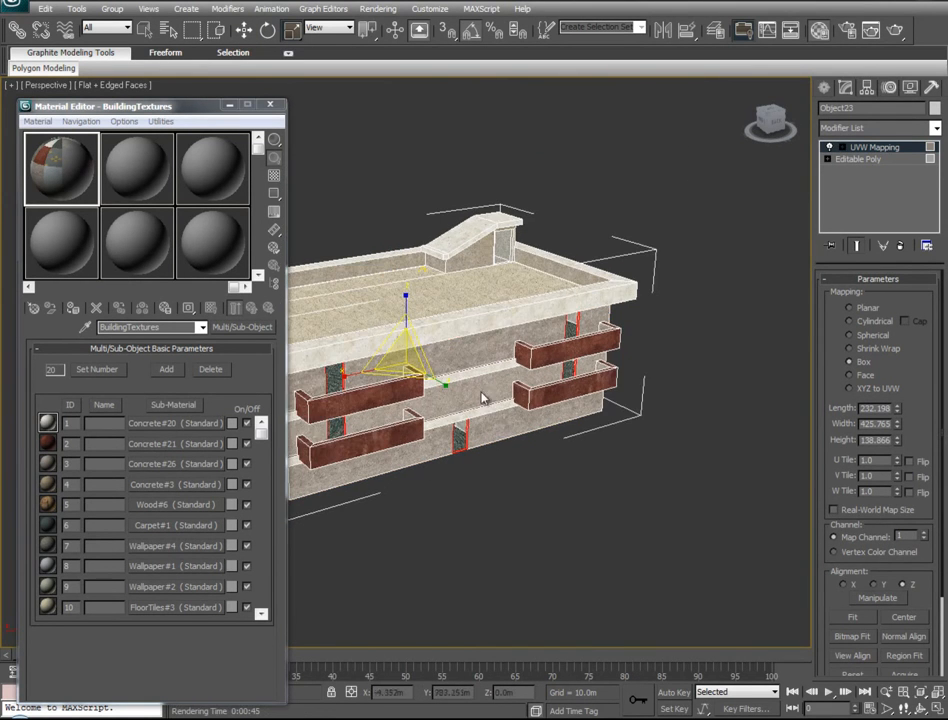
Step: Scale the mapping gizmo along its X axis, checking the texture on the doorway frames
scroll(502, 417, "up", 5)
middle_click_drag(569, 464, 216, 686)
middle_click_drag(670, 490, 772, 519, "alt")
scroll(772, 519, "down", 4)
scroll(516, 339, "up", 3)
scroll(397, 170, "down", 5)
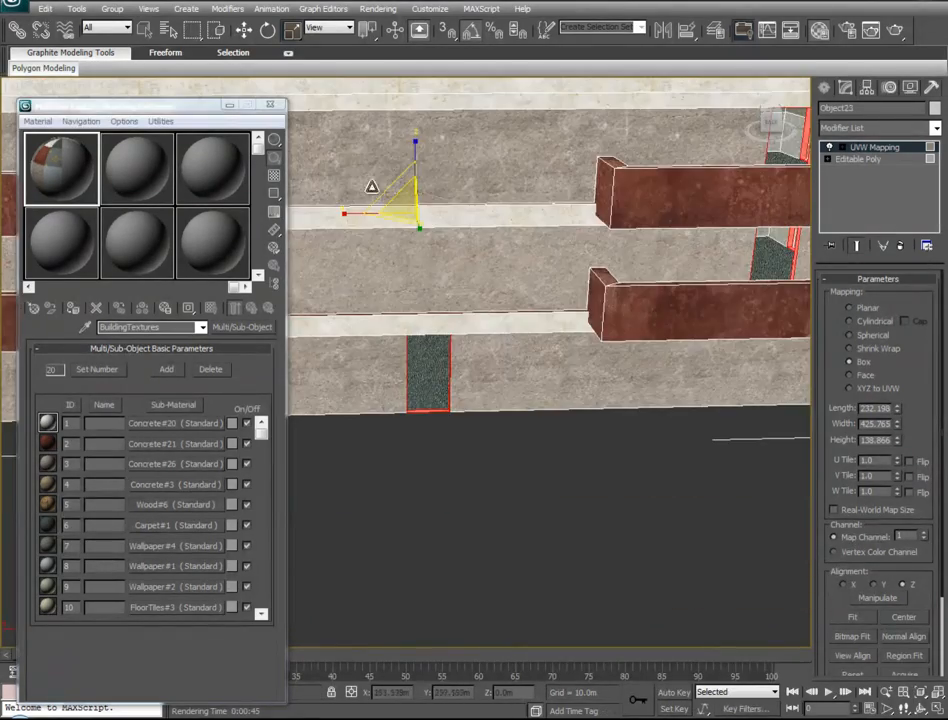
left_click_drag(348, 214, 381, 217)
scroll(400, 230, "down", 5)
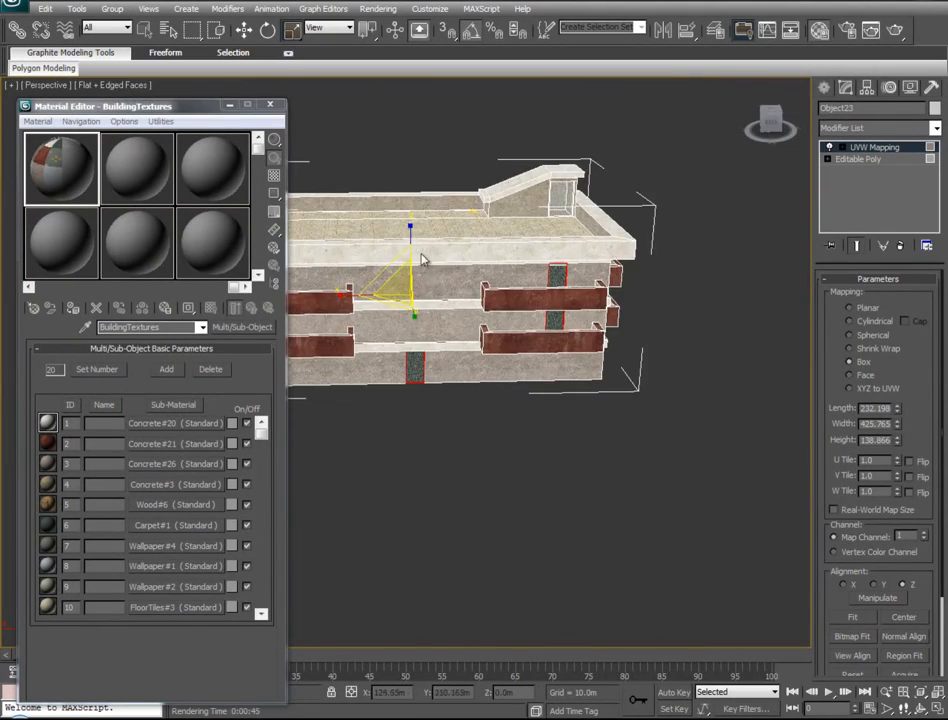
Step: Adjust the opening frames' texture proportions by scaling the mapping gizmo along its horizontal and Z axes
middle_click_drag(436, 292, 560, 503, "alt")
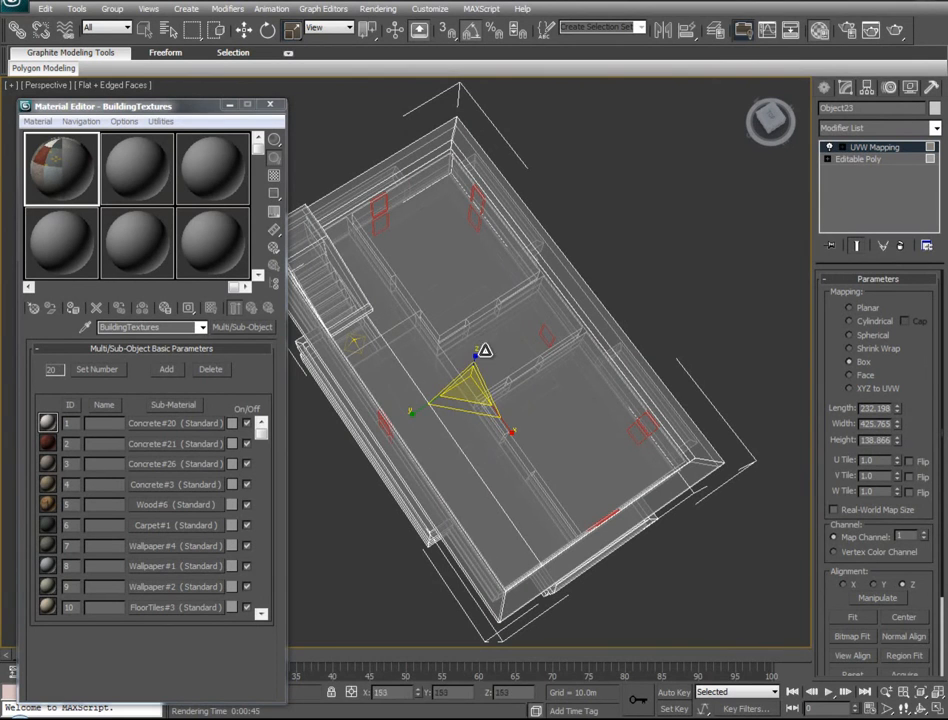
left_click_drag(502, 425, 417, 413)
middle_click_drag(423, 412, 464, 360, "alt")
left_click_drag(467, 239, 465, 215)
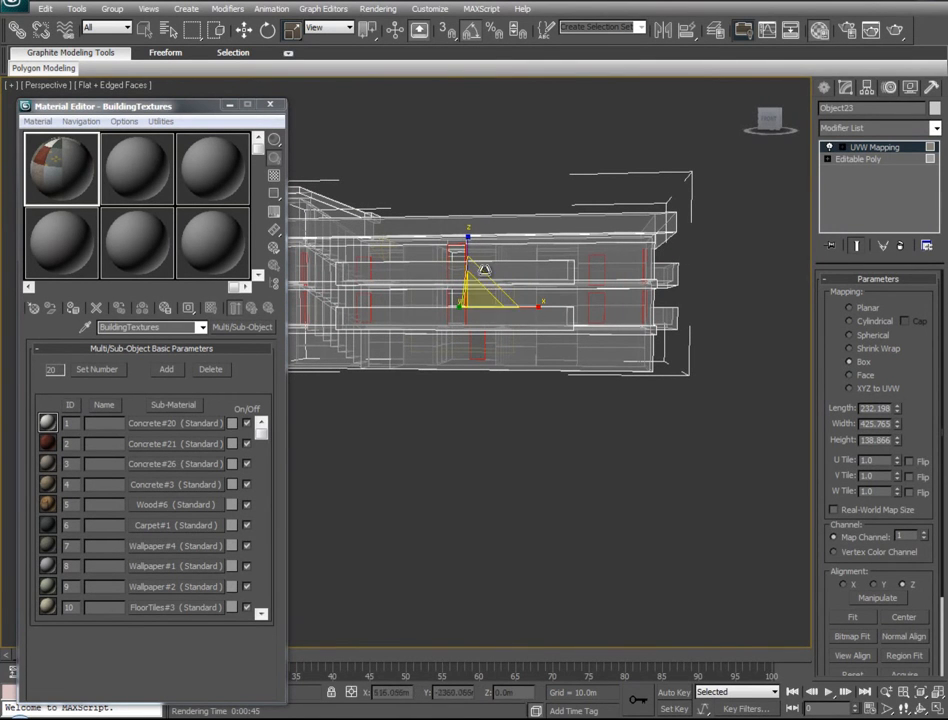
left_click_drag(470, 285, 477, 326)
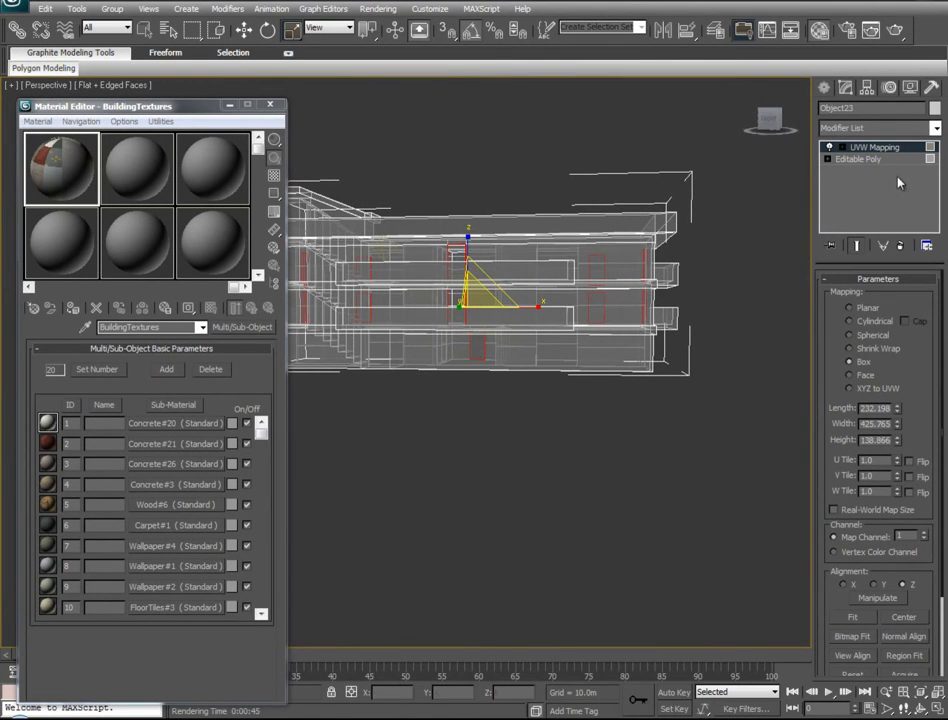
Step: Collapse the frames' UVW mapping into the Editable Poly and check the doorway frames behind the balconies
right_click(877, 152)
left_click(800, 277)
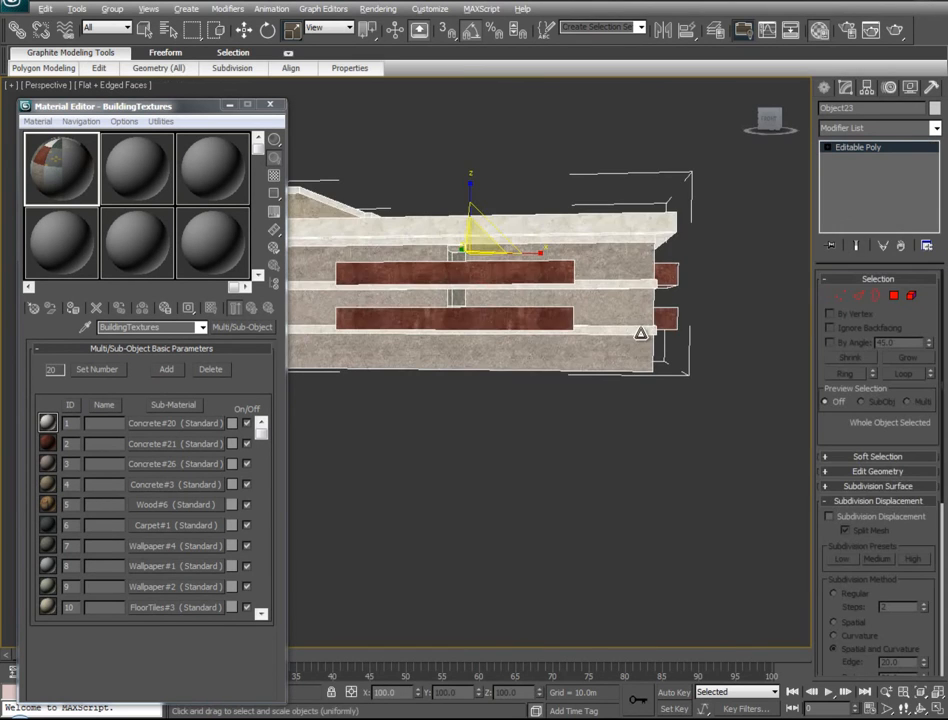
middle_click_drag(593, 337, 465, 380, "alt")
scroll(508, 351, "up", 4)
scroll(508, 353, "down", 3)
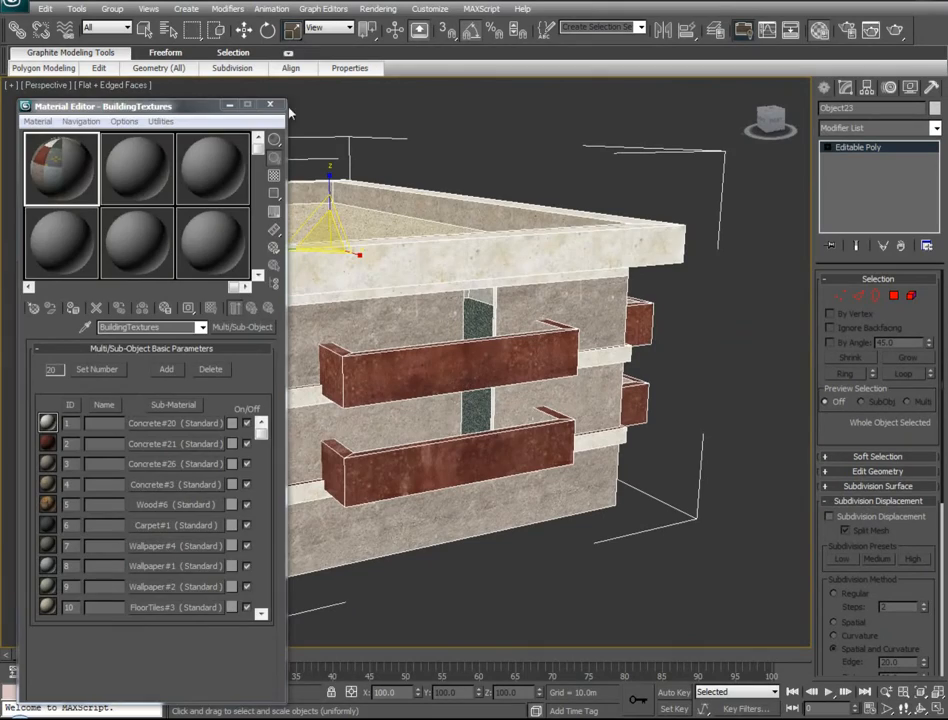
Step: Select the eight edge polygons around the rooftop stairwell's roof slab and apply the Concrete#21 sub-material to them
left_click(271, 105)
middle_click_drag(413, 252, 109, 389, "alt")
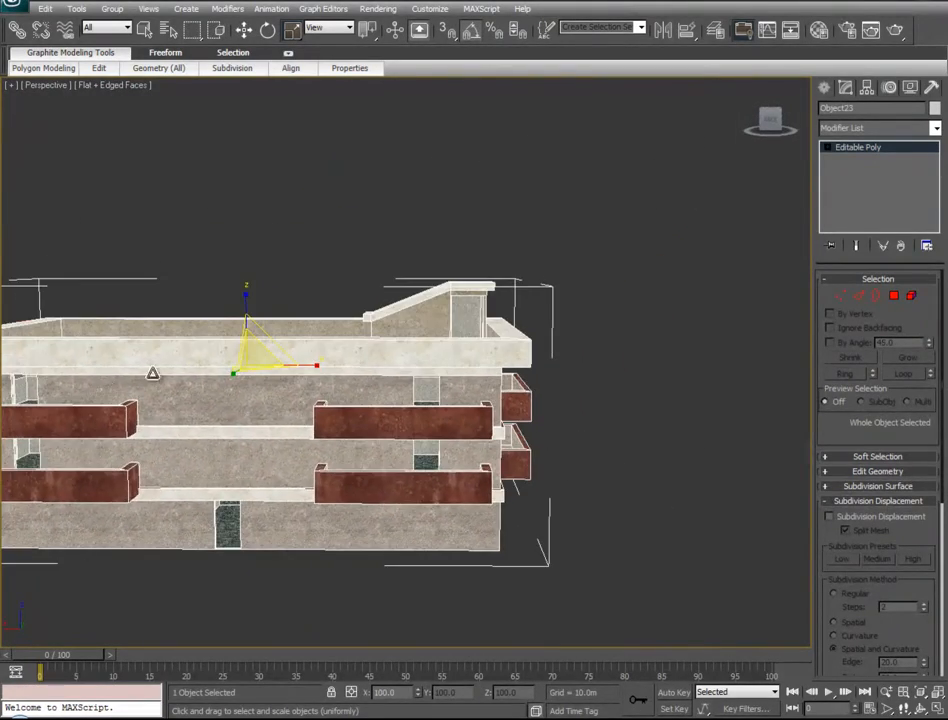
scroll(561, 264, "up", 6)
left_click(893, 295)
left_click(459, 233)
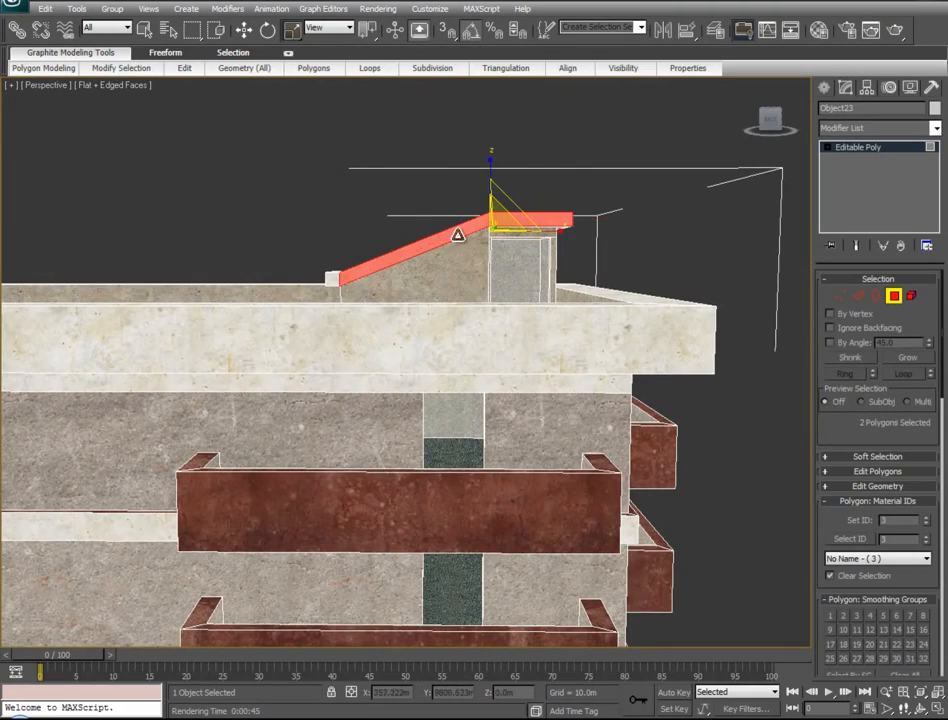
left_click(333, 279, "ctrl")
middle_click_drag(541, 255, 744, 327, "alt")
left_click(291, 271, "ctrl")
middle_click_drag(400, 278, 285, 262, "alt")
left_click(470, 272, "ctrl")
left_click(600, 318, "ctrl")
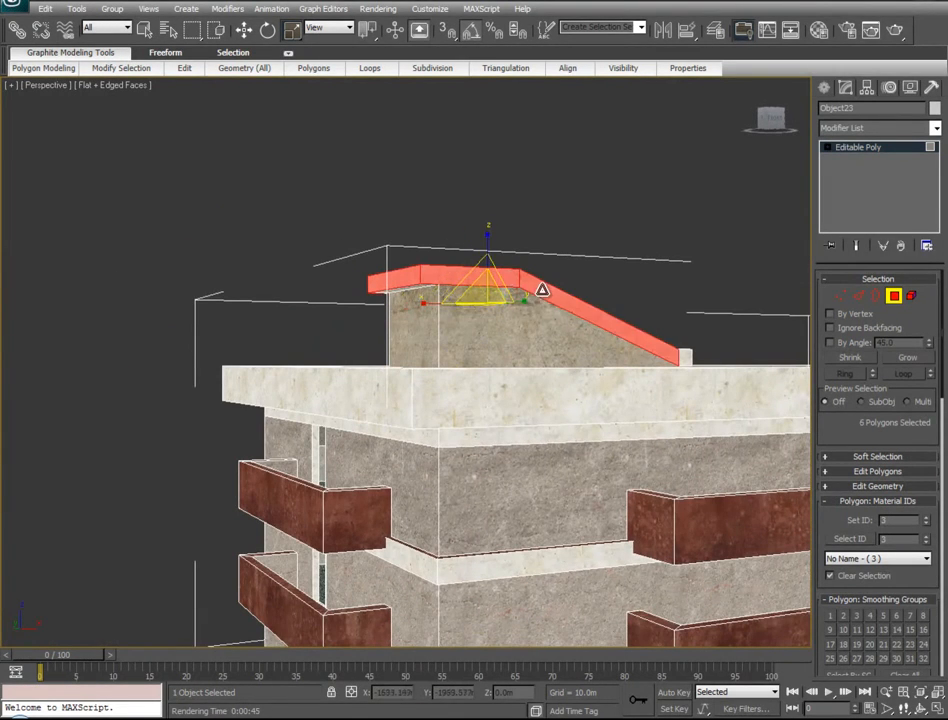
left_click(687, 358, "ctrl")
middle_click_drag(692, 355, 349, 345, "alt")
left_click(526, 391, "ctrl")
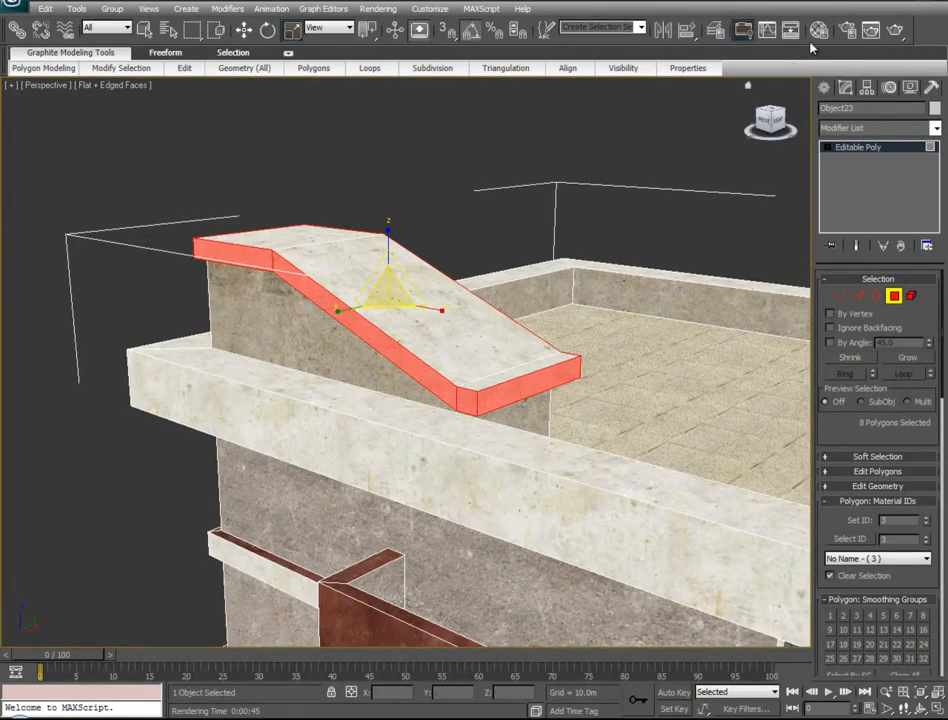
left_click(819, 31)
left_click_drag(160, 446, 331, 447)
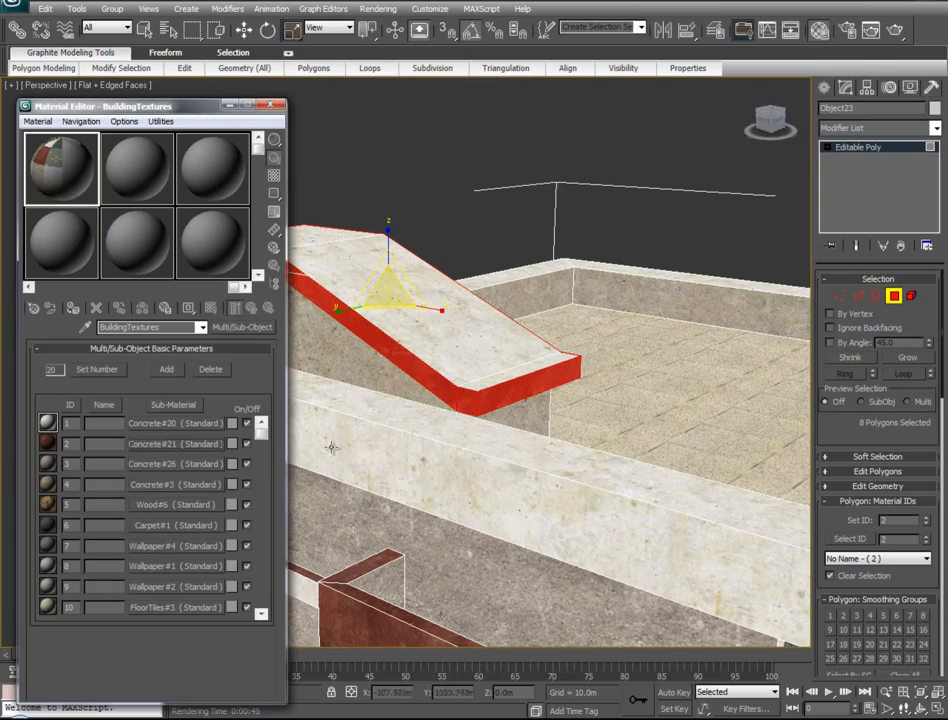
left_click(226, 106)
Step: Select the five underside polygons of the stairwell's roof slab, apply the Concrete#20 sub-material and clear the selection
middle_click_drag(495, 385, 160, 344, "alt")
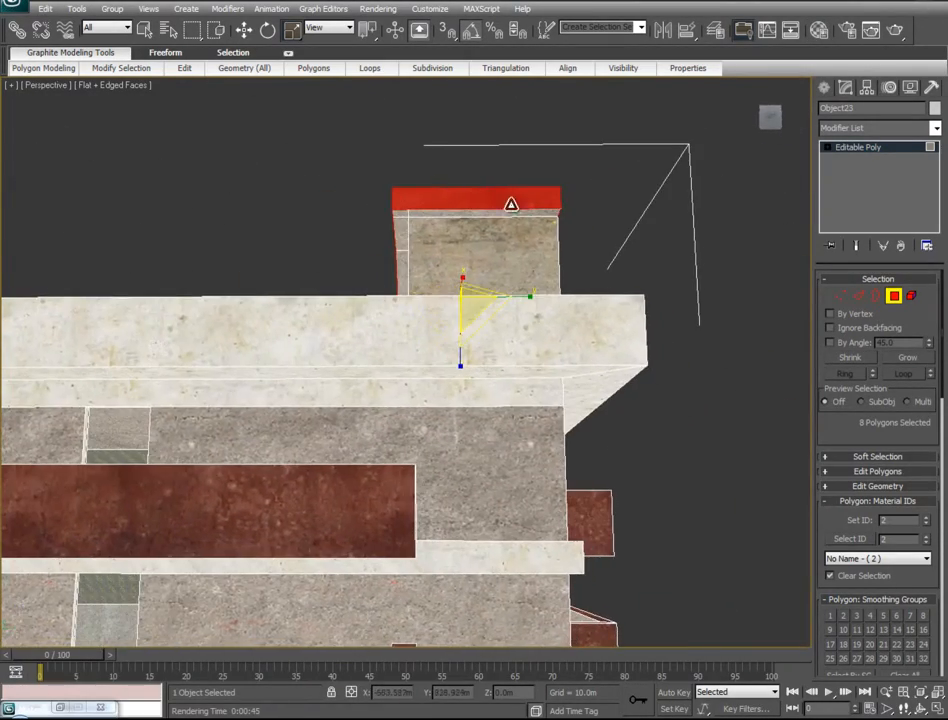
left_click(513, 213)
left_click(401, 214, "ctrl")
left_click(402, 233, "ctrl")
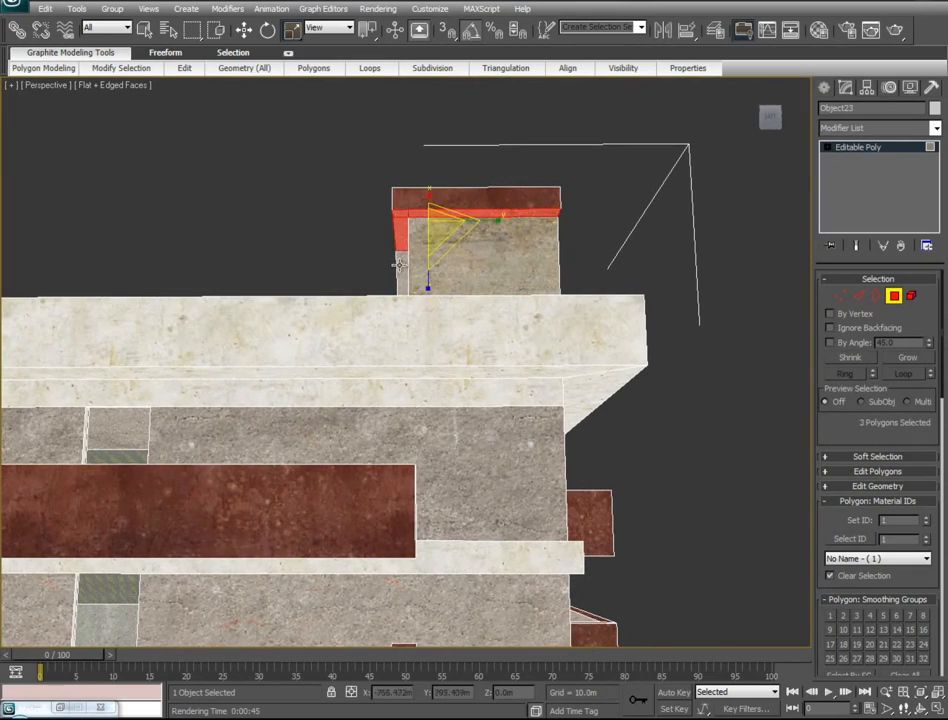
left_click(401, 269, "ctrl")
middle_click_drag(583, 271, 766, 127, "alt")
left_click(483, 236, "ctrl")
middle_click_drag(560, 295, 550, 318, "alt")
key("m")
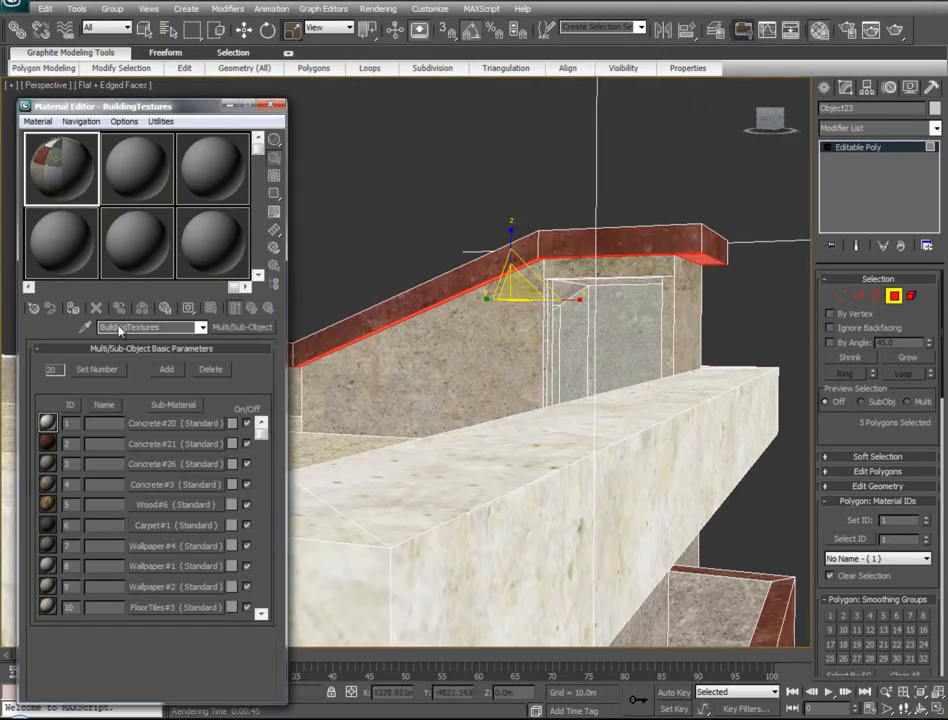
middle_click_drag(488, 400, 439, 383, "alt")
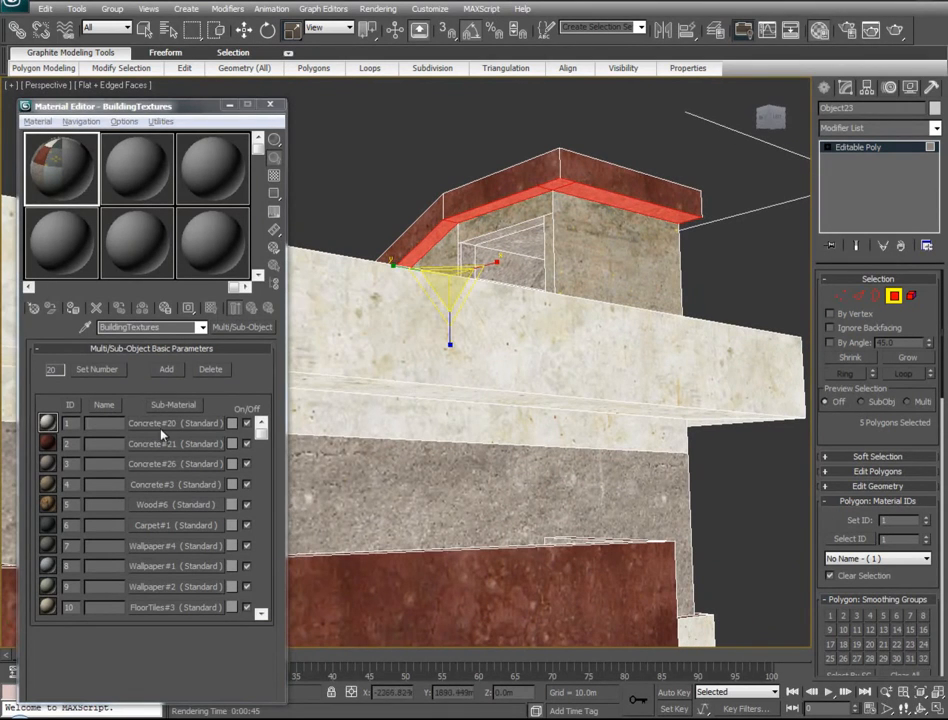
left_click(616, 154)
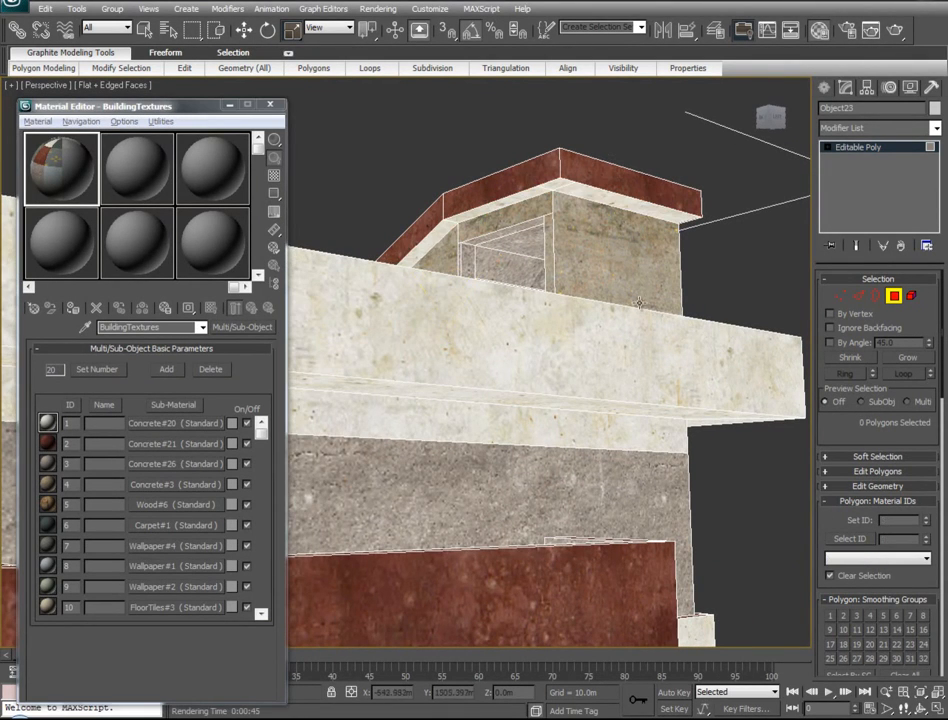
Step: Select the four frame polygons of the rooftop stairwell's doorway, apply the Concrete#20 sub-material and clear the selection
middle_click_drag(527, 392, 470, 409, "alt")
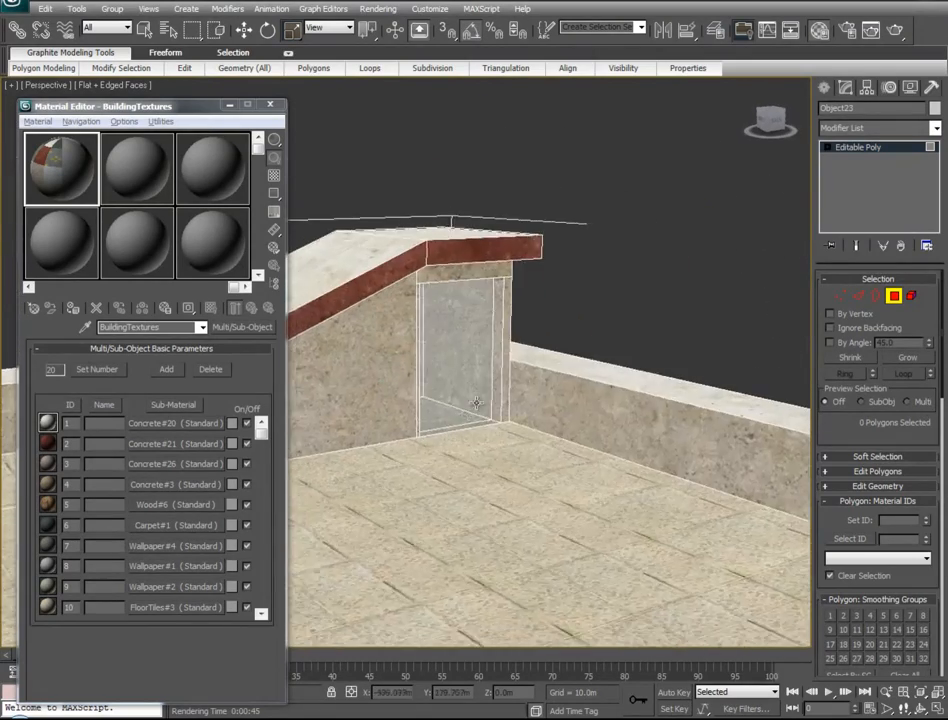
scroll(497, 379, "up", 3)
middle_click_drag(570, 327, 537, 364, "alt")
left_click(566, 201)
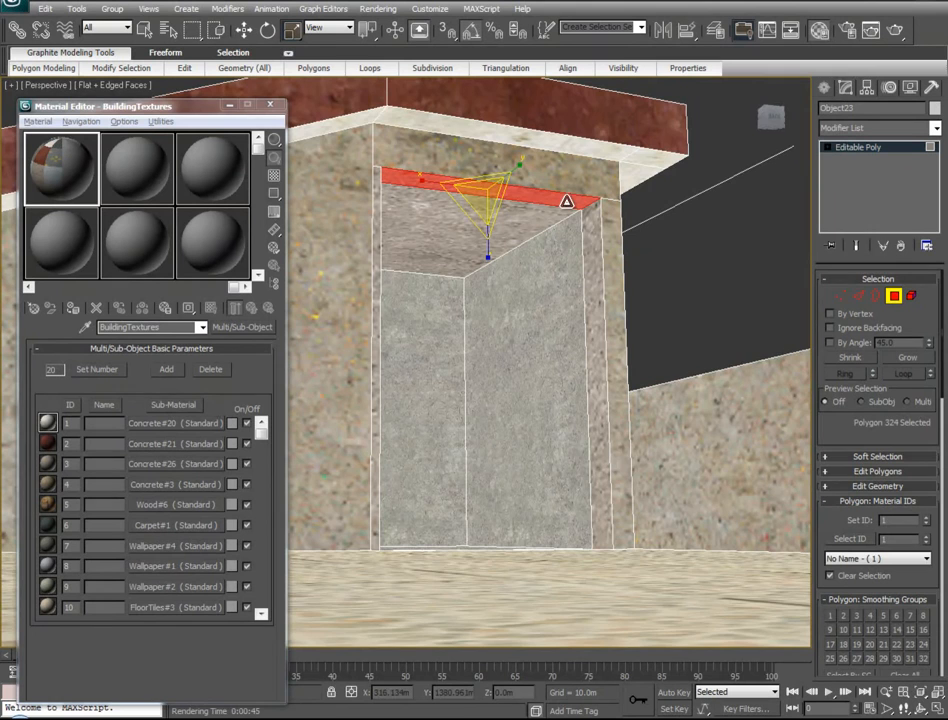
left_click(599, 250, "ctrl")
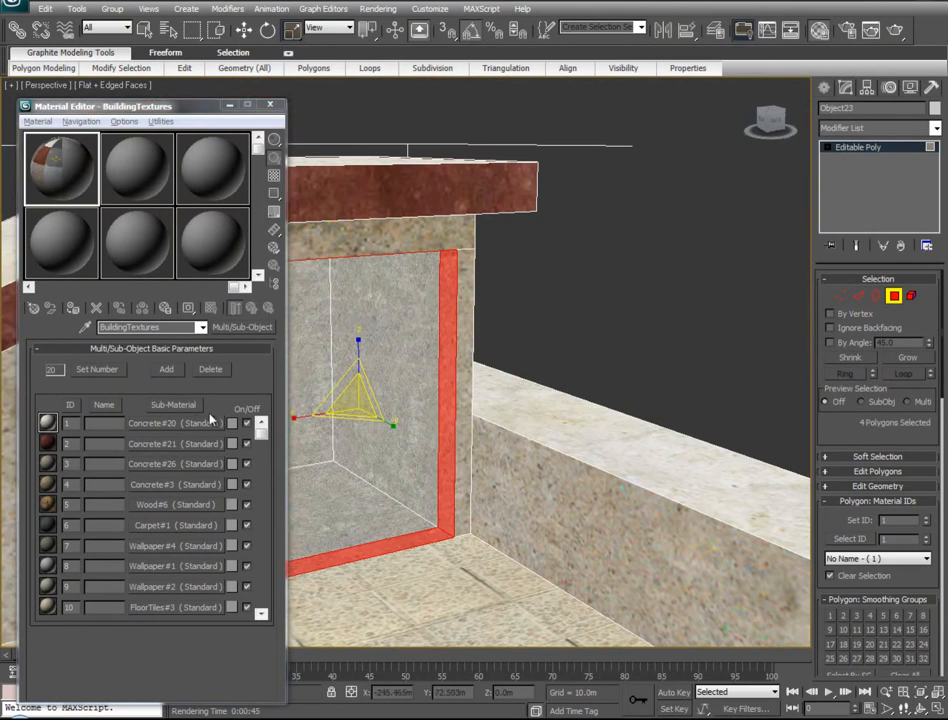
left_click_drag(192, 417, 448, 383)
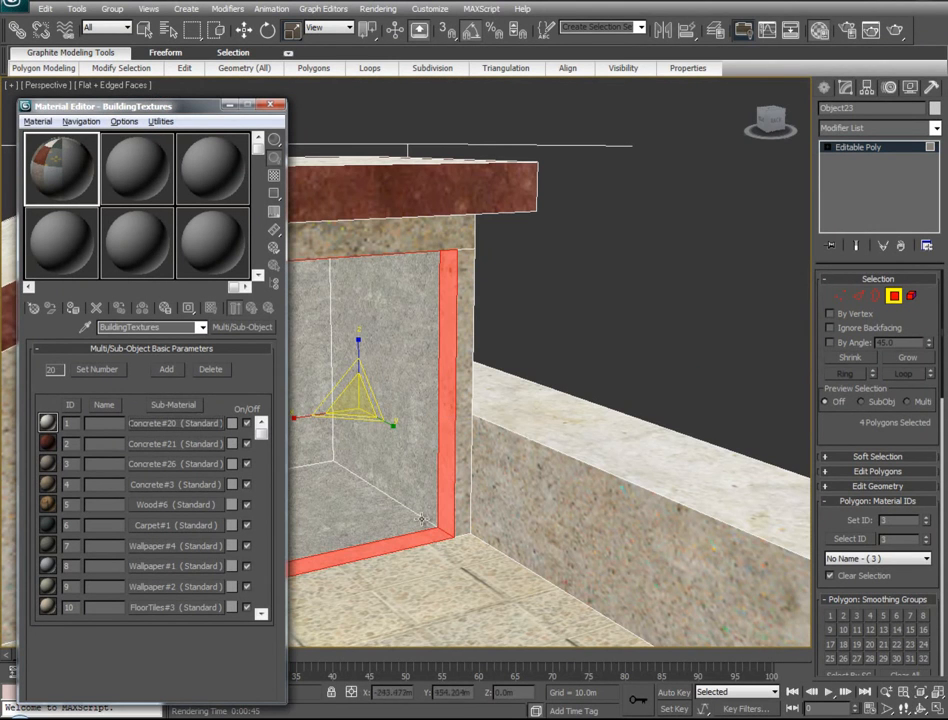
left_click(600, 355)
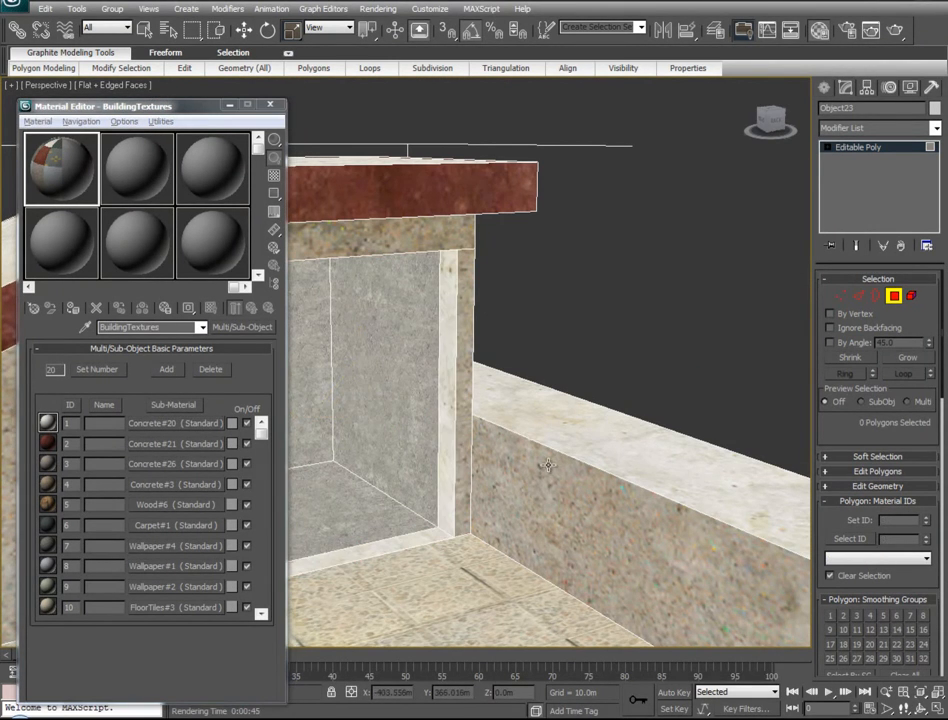
Step: Select the floor polygon inside the rooftop doorway together with the adjoining grey landing polygons of the stairwell
middle_click_drag(549, 465, 567, 457)
left_click(357, 511)
scroll(533, 489, "up", 10)
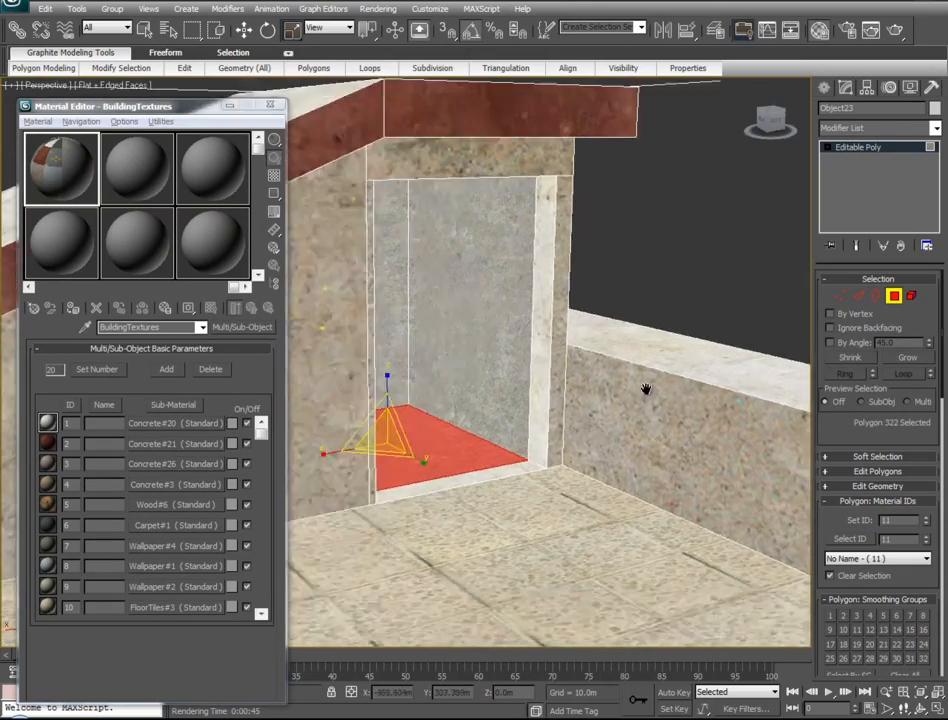
middle_click_drag(207, 625, 297, 677)
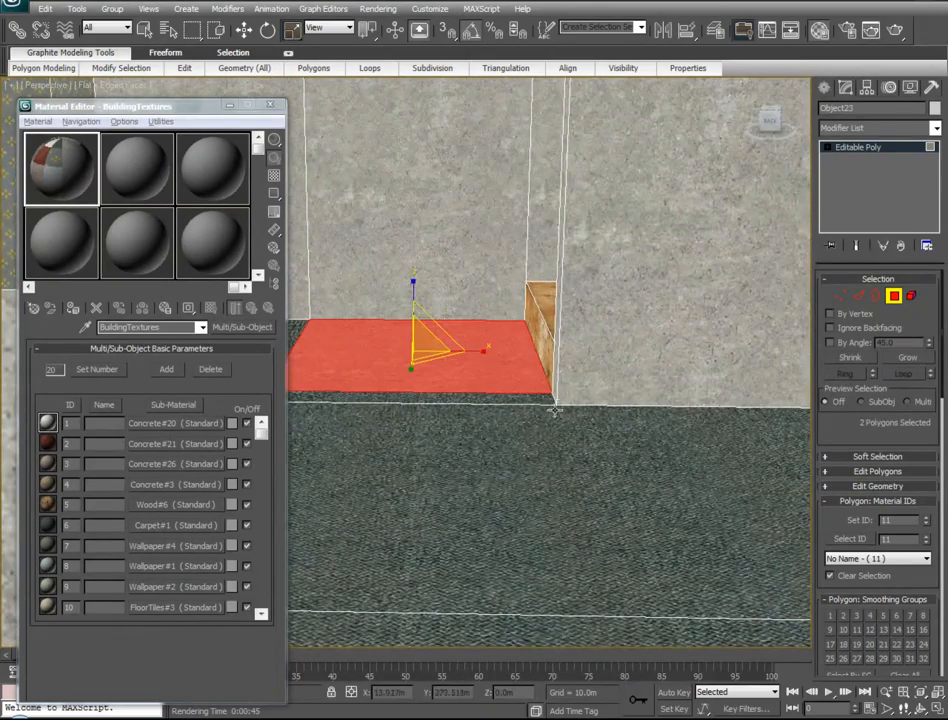
middle_click_drag(547, 422, 582, 120, "alt")
key("ctrl+d")
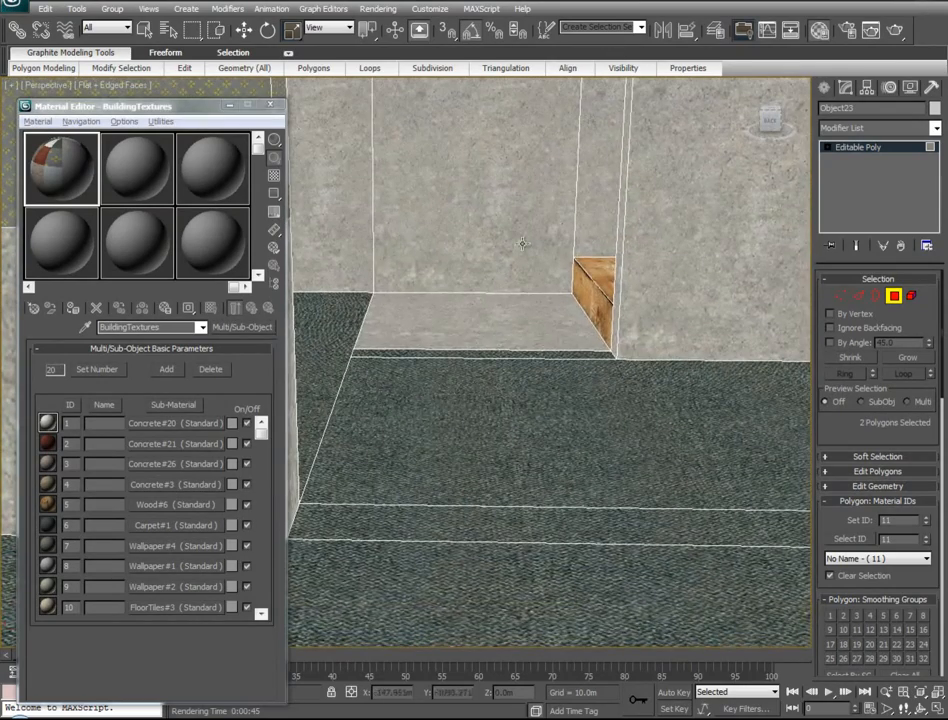
left_click(499, 311, "ctrl")
scroll(499, 311, "up", 5)
middle_click_drag(575, 341, 870, 490)
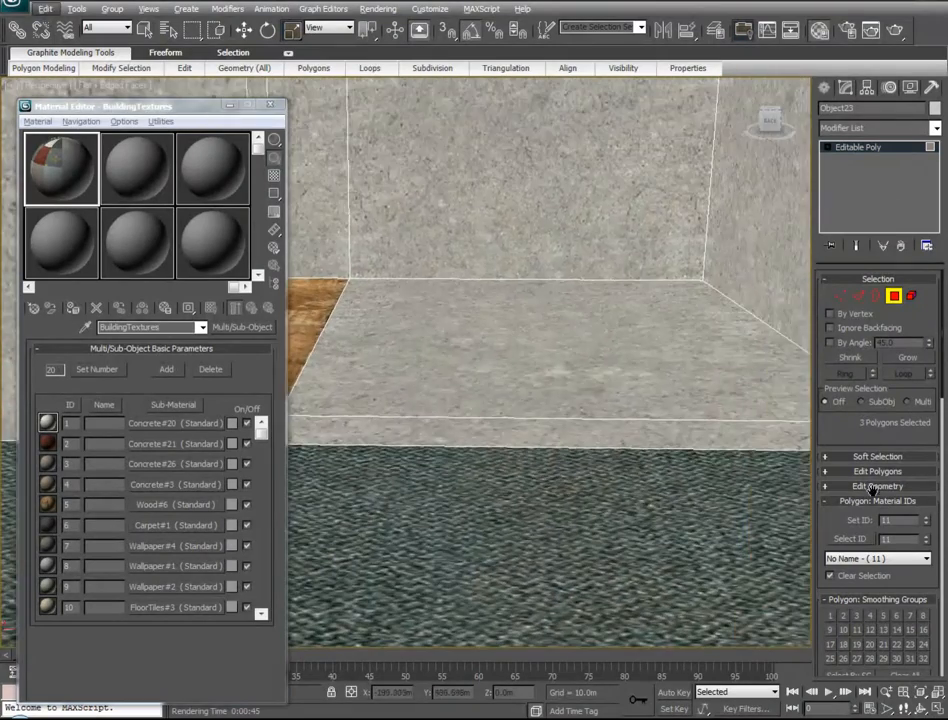
Step: Add the remaining stair landing floor polygons to the selection and apply the FloorTiles#3 sub-material to all of them
left_click(509, 428, "ctrl")
left_click(490, 353, "ctrl")
middle_click_drag(534, 485, 527, 552)
left_click(539, 468, "ctrl")
left_click(530, 562, "ctrl")
middle_click_drag(420, 573, 600, 240)
left_click(482, 212, "ctrl")
left_click(400, 209, "ctrl")
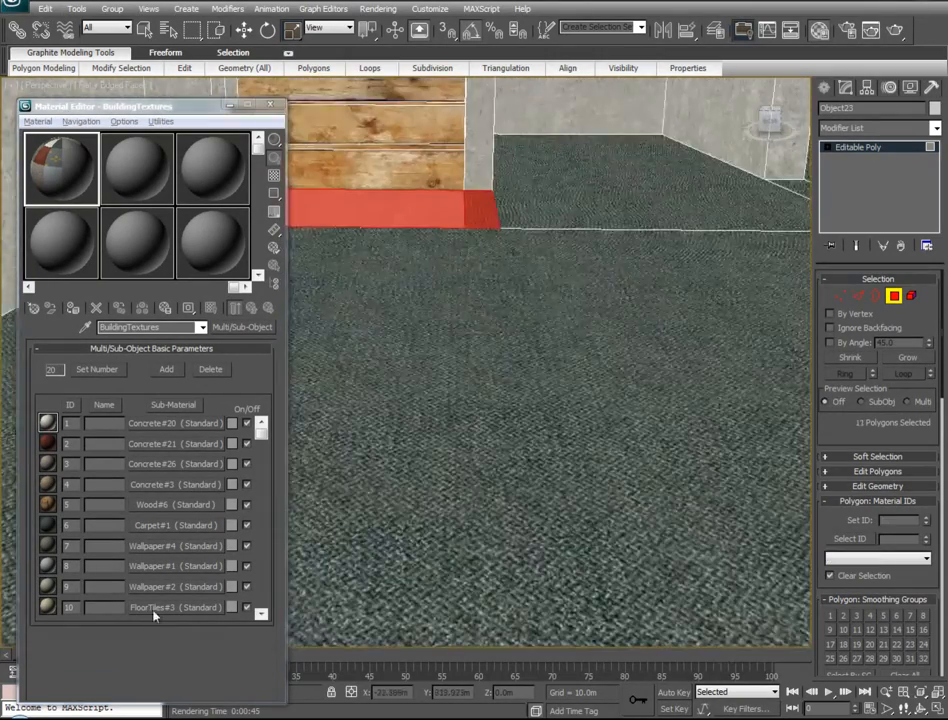
left_click_drag(476, 222, 476, 216)
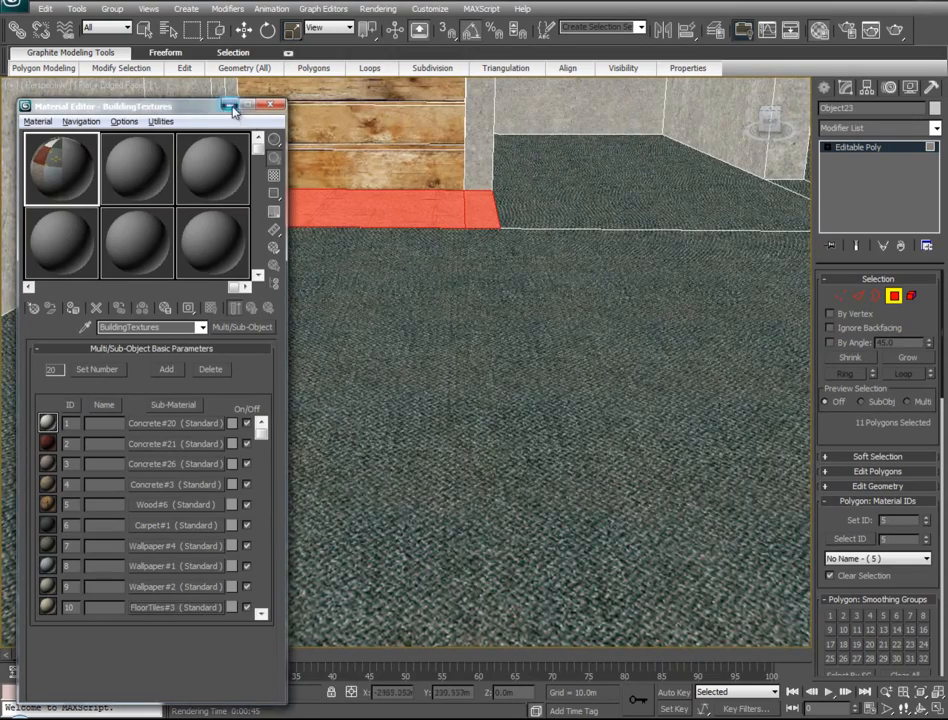
Step: Add a UVW Map modifier with planar mapping to the selected landing floor polygons
left_click(232, 107)
middle_click_drag(408, 277, 544, 330, "alt")
scroll(328, 404, "up", 2)
left_click(934, 129)
scroll(900, 500, "down", 10)
left_click(852, 581)
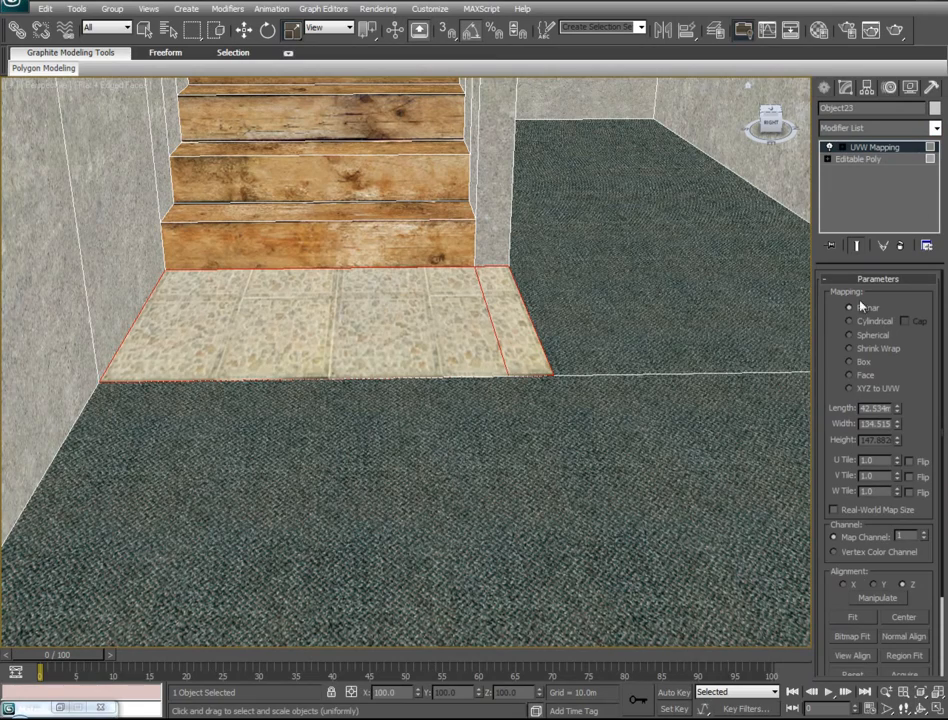
Step: Scale the landing floors' mapping gizmo along its Y axis to even out the tiles, and collapse the mapping into the Editable Poly
right_click(385, 335)
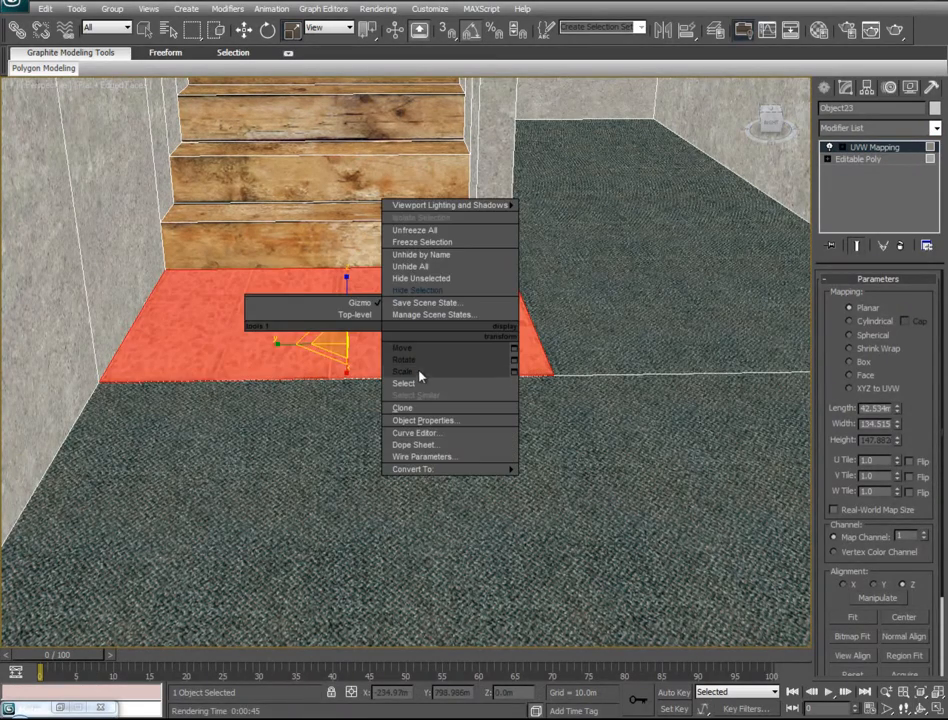
left_click(415, 376)
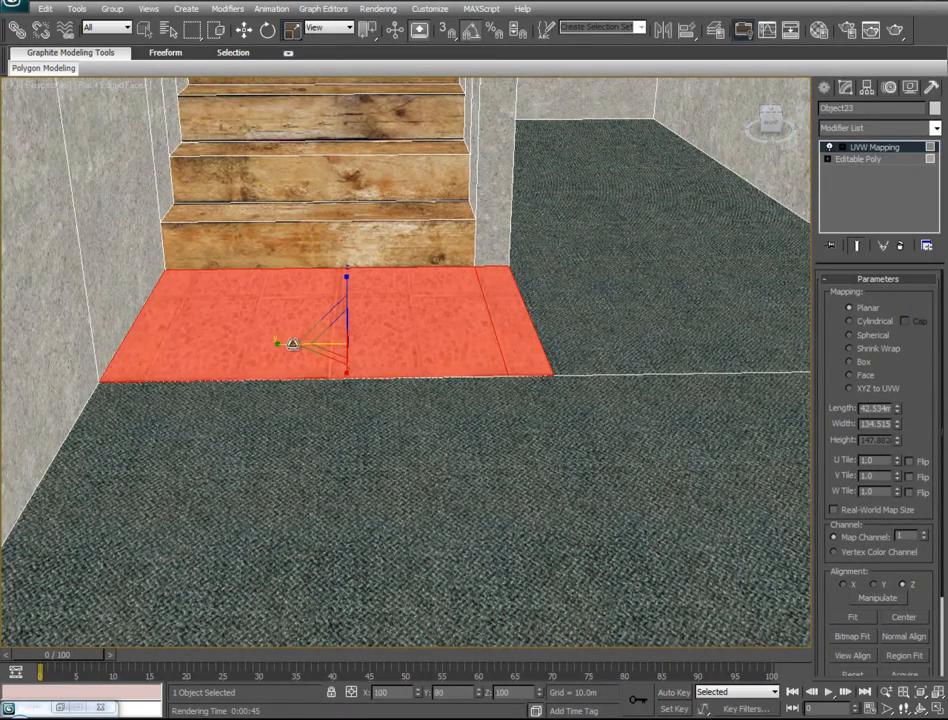
left_click_drag(310, 347, 323, 296)
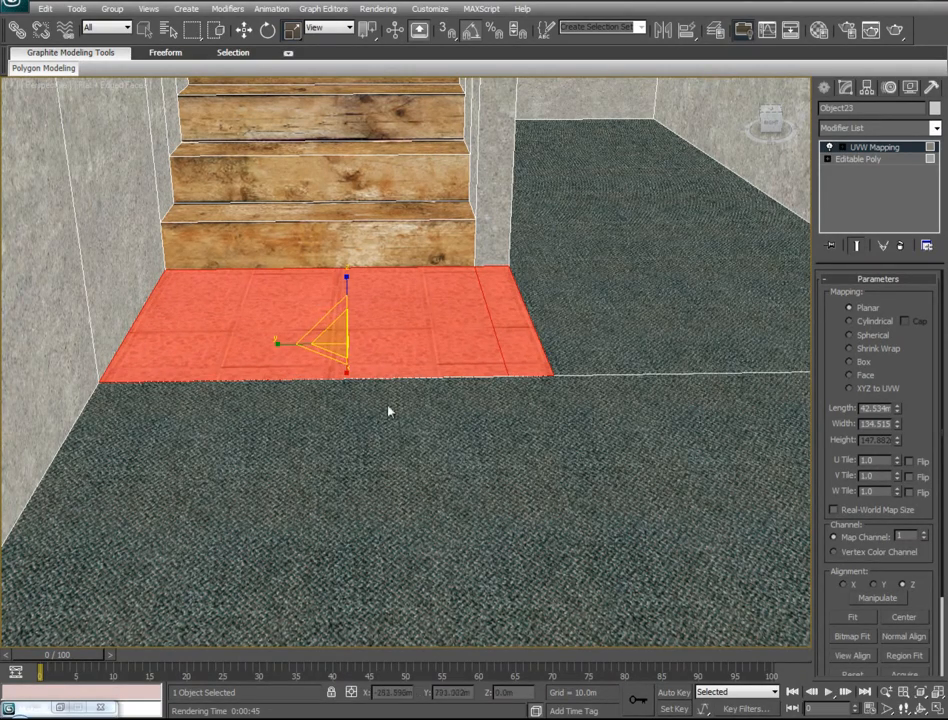
middle_click_drag(396, 415, 406, 93)
scroll(406, 93, "down", 3)
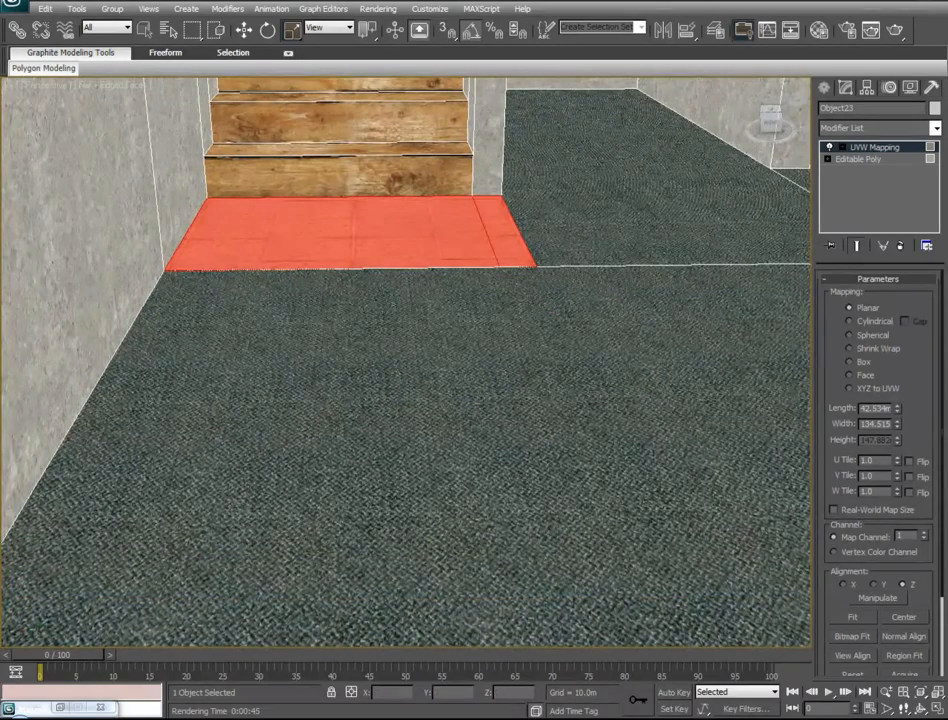
right_click(870, 147)
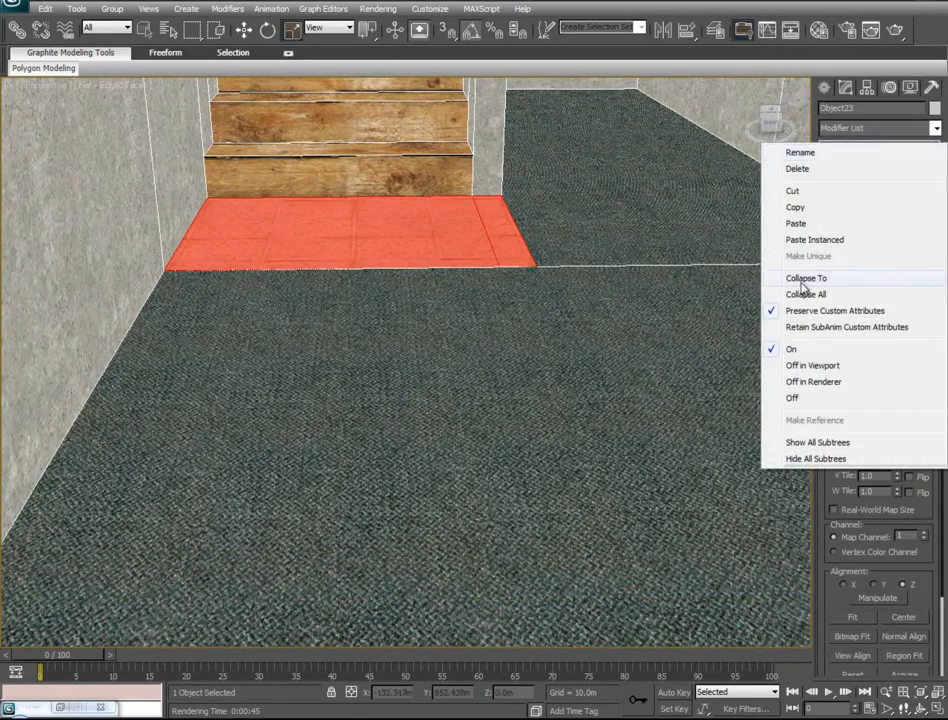
left_click(800, 277)
Step: Examine the textured building from the stairwell interior out to the complete back facade
middle_click_drag(554, 347, 595, 679, "alt")
middle_click_drag(590, 270, 202, 568)
middle_click_drag(584, 419, 540, 430, "alt")
scroll(467, 424, "down", 4)
scroll(467, 424, "down", 5)
scroll(540, 432, "up", 3)
scroll(540, 432, "down", 3)
middle_click_drag(466, 442, 467, 411)
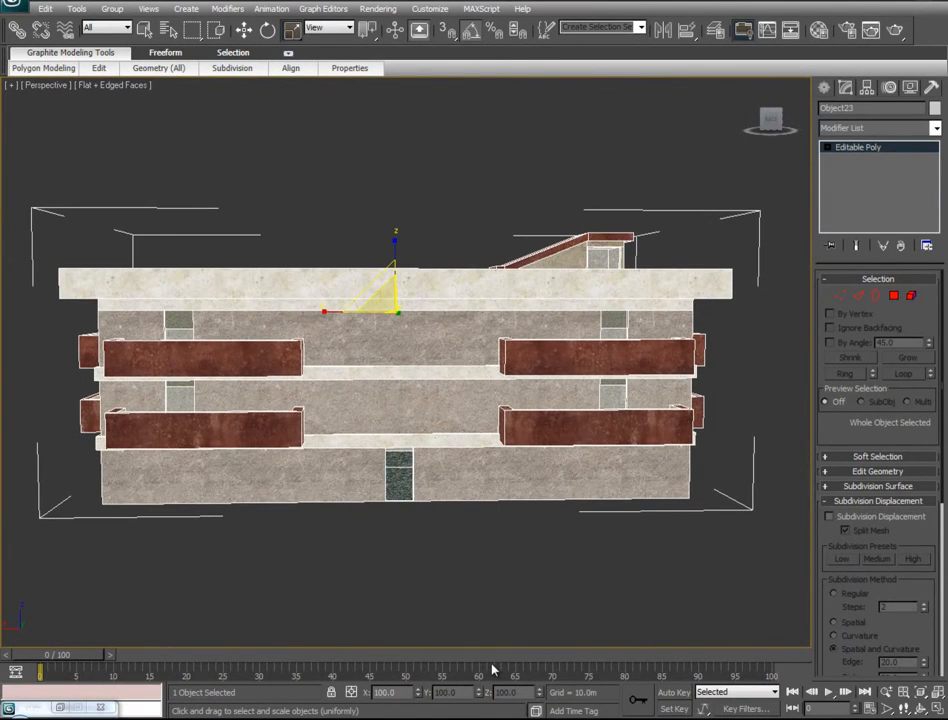
Step: Examine the textured building in the scene with palm trees, balcony awnings and paved ground
key("ctrl+c")
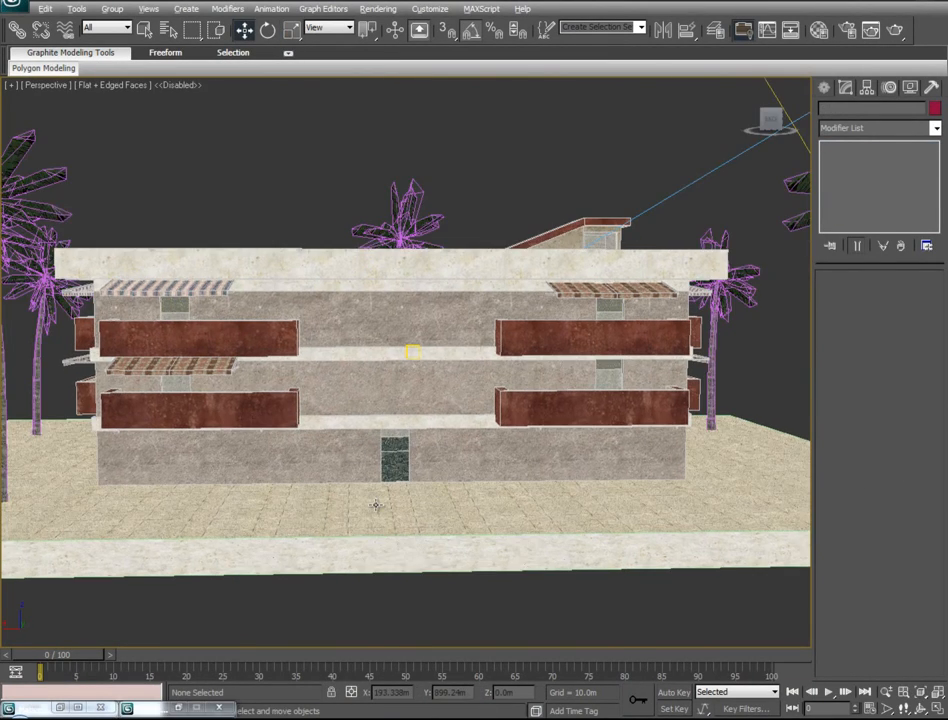
middle_click_drag(376, 505, 364, 432, "alt")
scroll(364, 432, "down", 8)
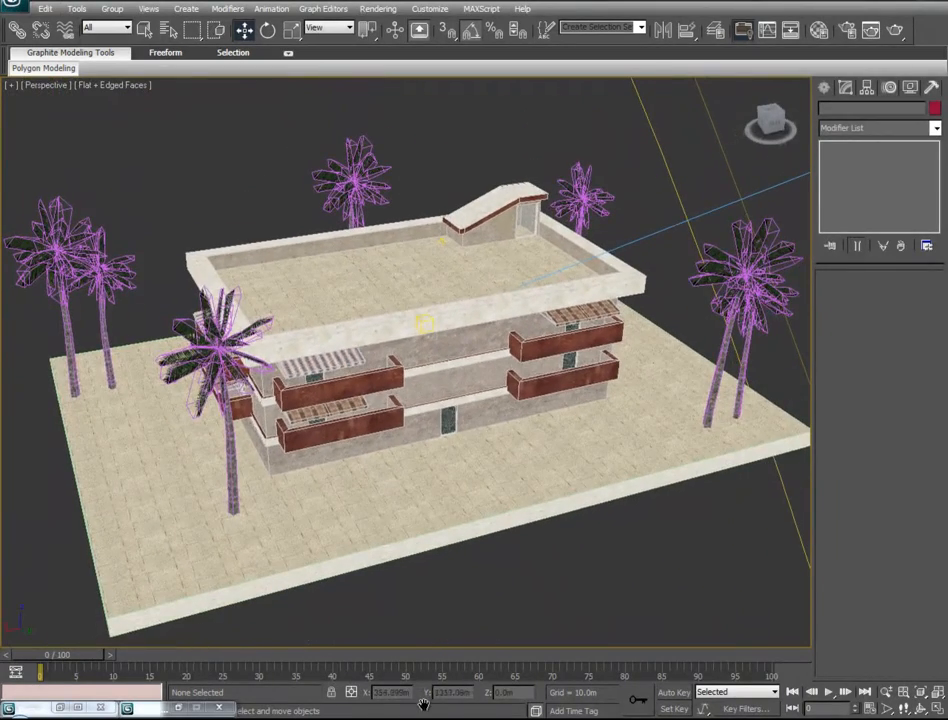
Step: Render the perspective view of the textured building with its palm trees and paved ground, and close the rendered image
left_click(895, 31)
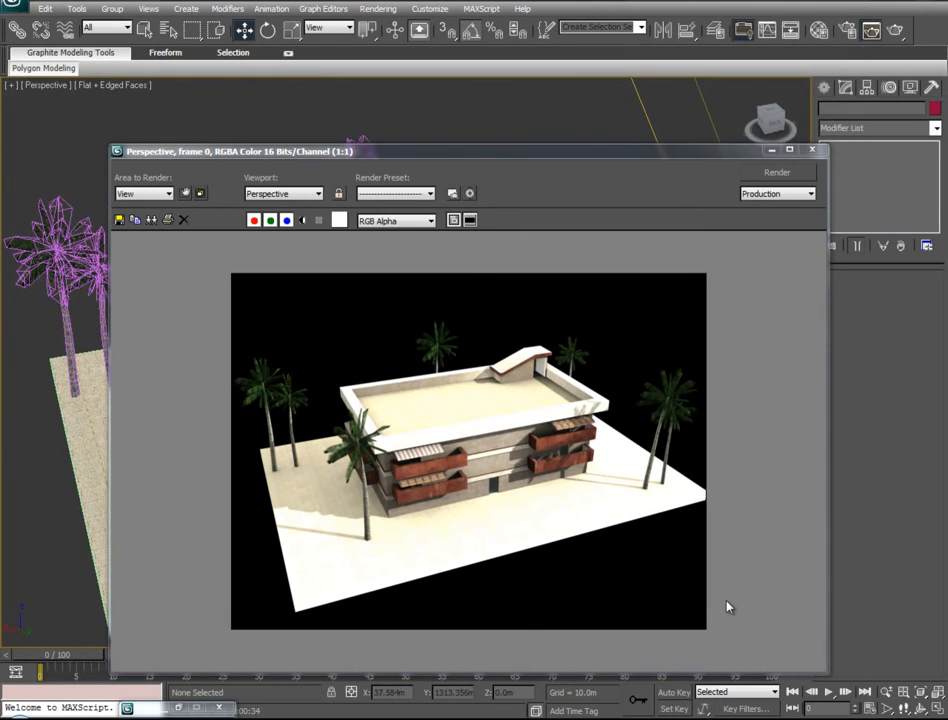
left_click(812, 150)
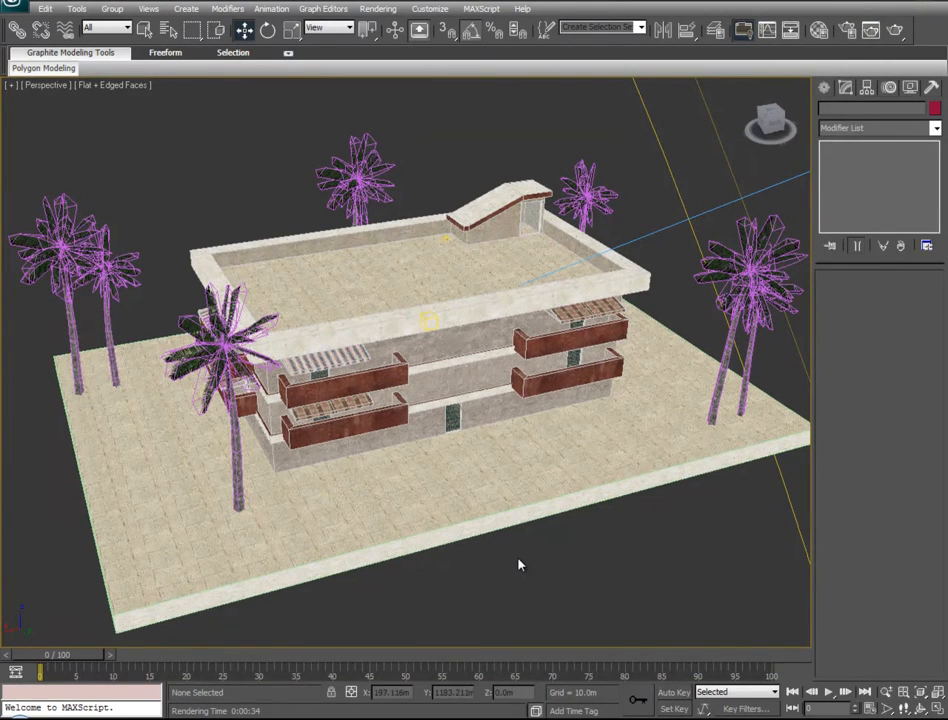
Step: Examine the map slots of the Concrete#20 sub-material in BuildingTextures, close the material settings and view the building again
key("m")
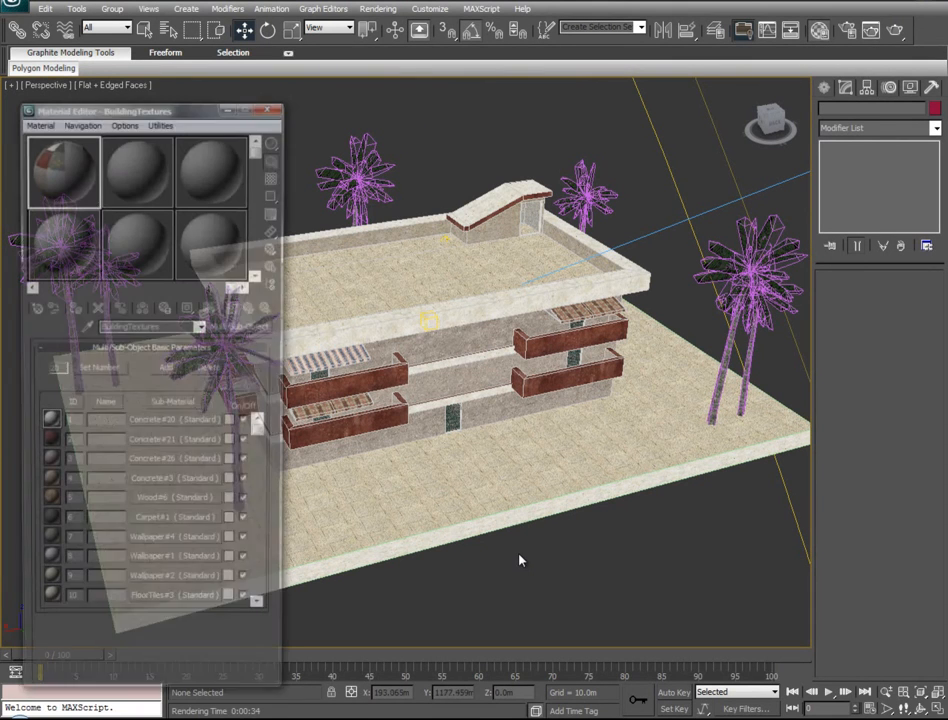
mouse_move(259, 434)
left_mouse_down()
mouse_move(266, 452)
mouse_move(272, 424)
left_mouse_up()
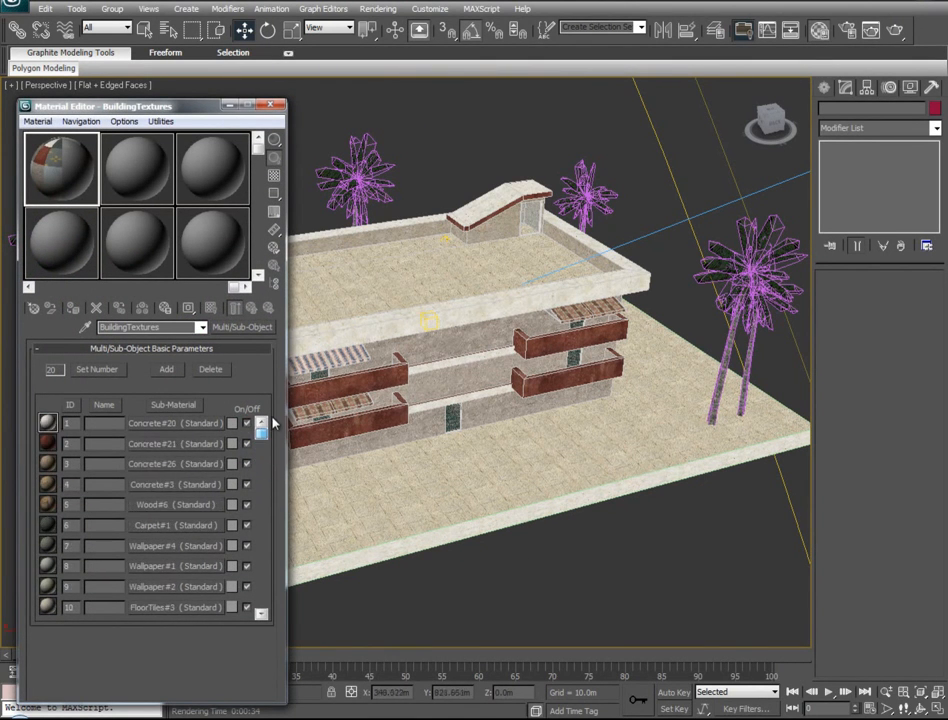
left_click(147, 428)
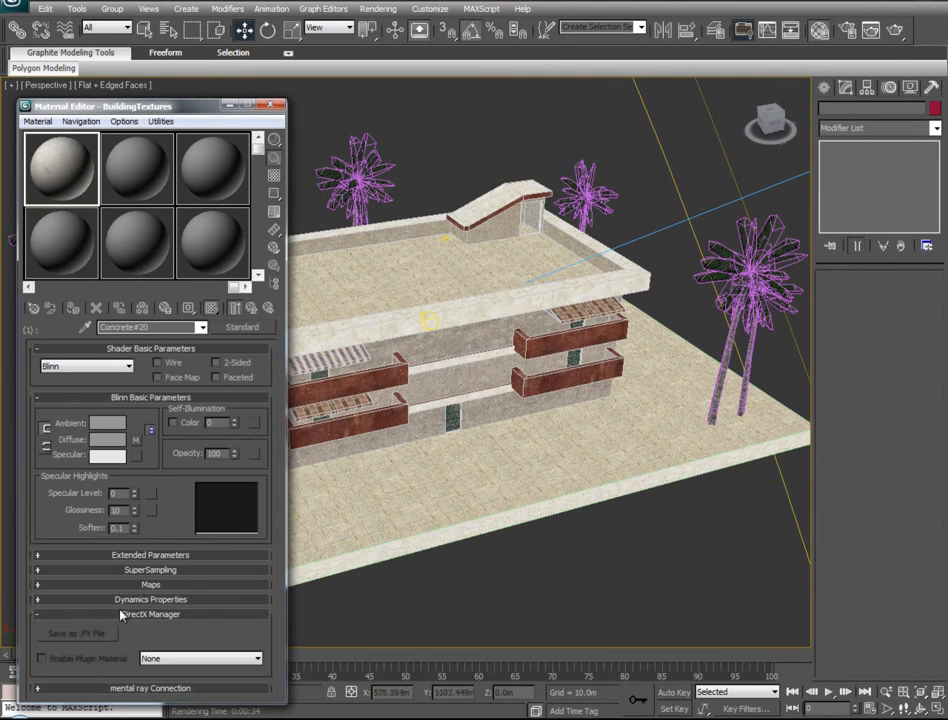
left_click(107, 585)
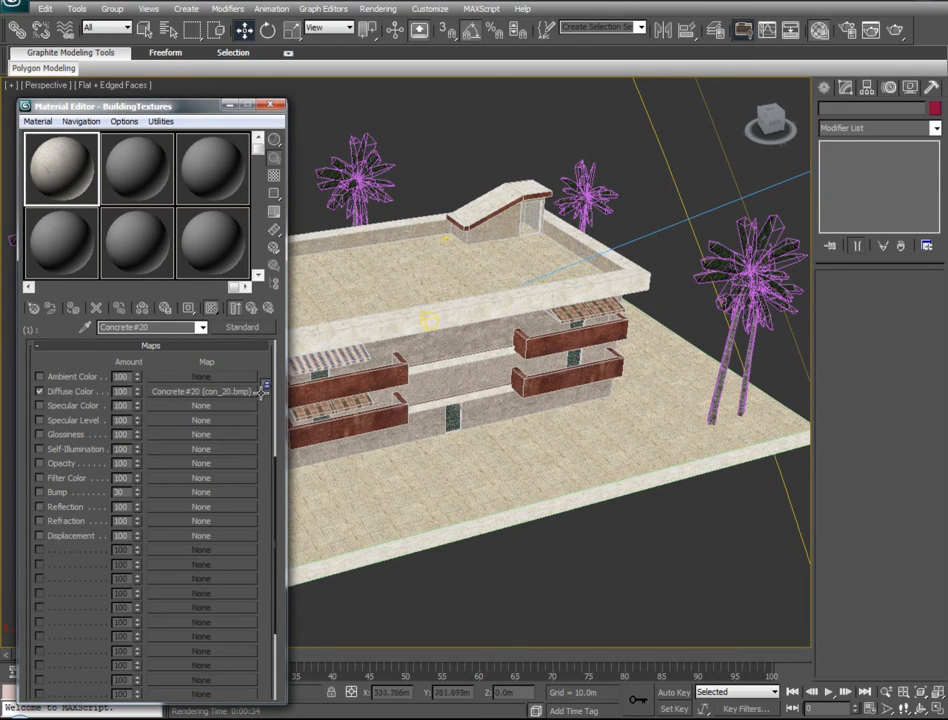
left_click_drag(240, 360, 230, 410)
left_click(52, 396)
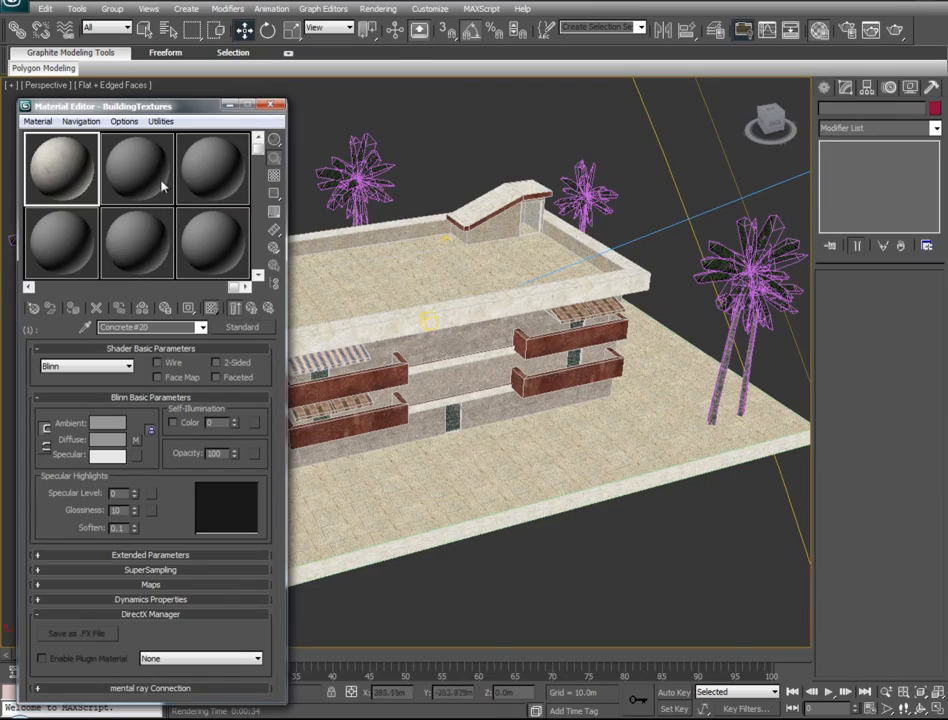
left_click(270, 104)
middle_click_drag(240, 535, 348, 527, "alt")
middle_click_drag(243, 537, 320, 541, "alt")
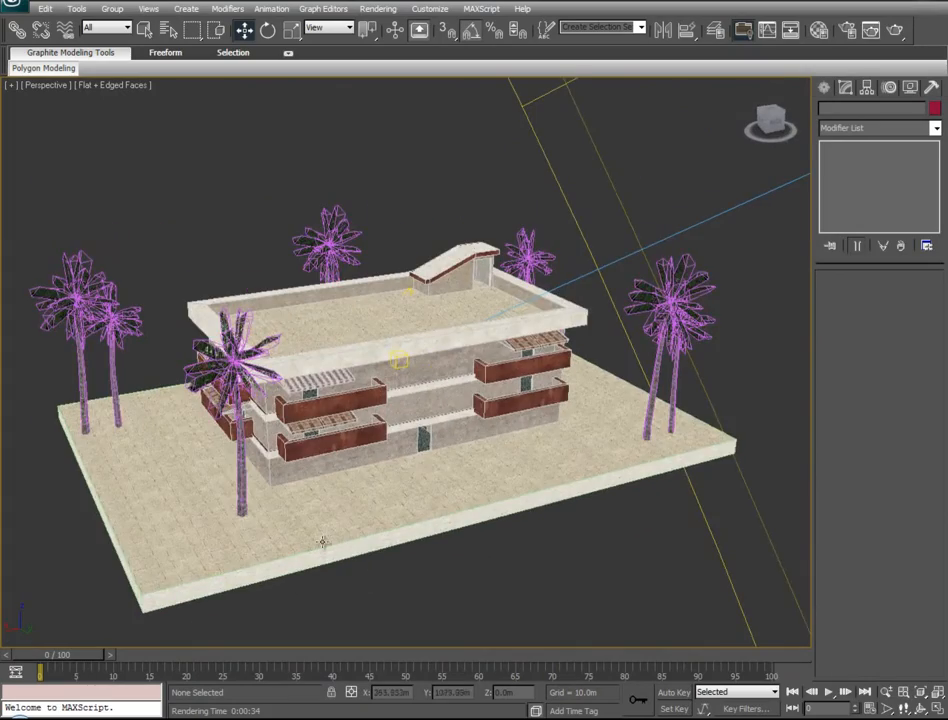